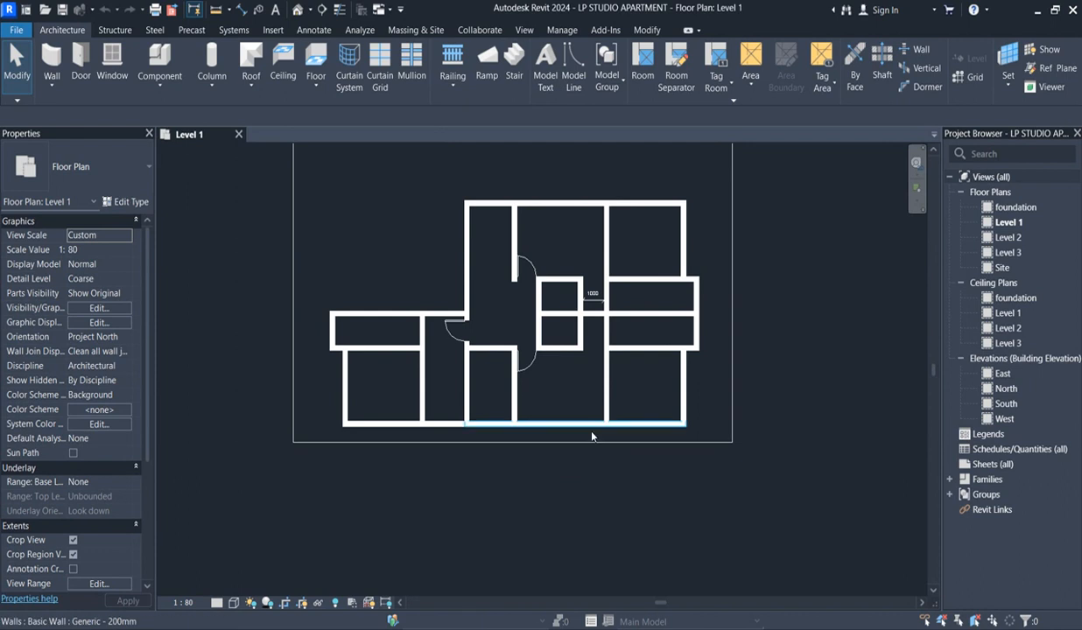
# - Examine the Level 1 floor plan's wall layout around the central corridor, doors and right-hand rooms
pyautogui.scroll(5, 525, 249)
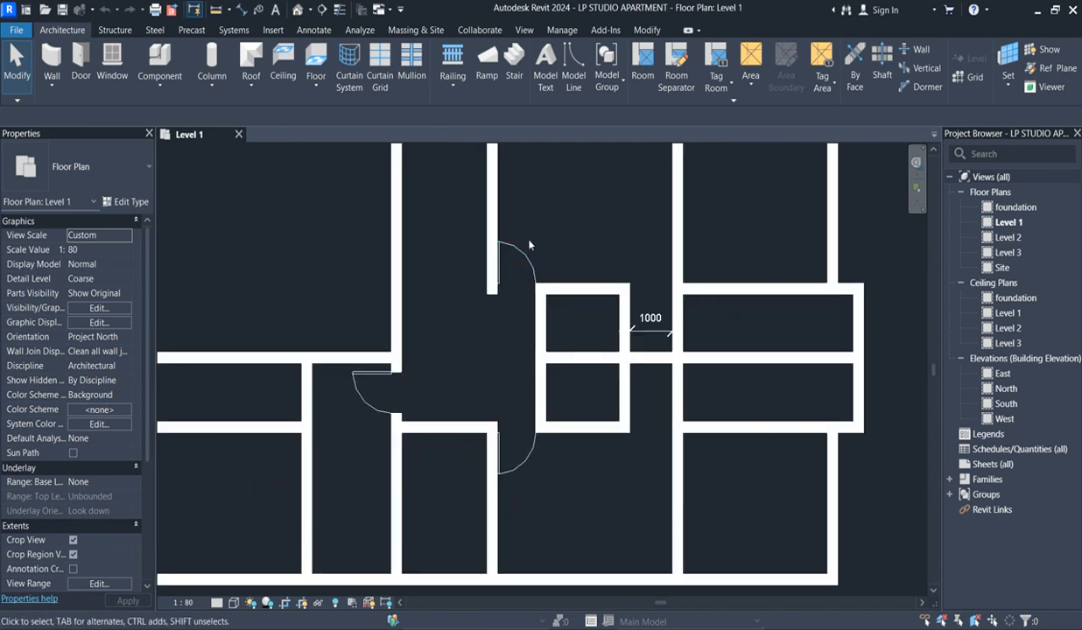
pyautogui.scroll(-5, 529, 247)
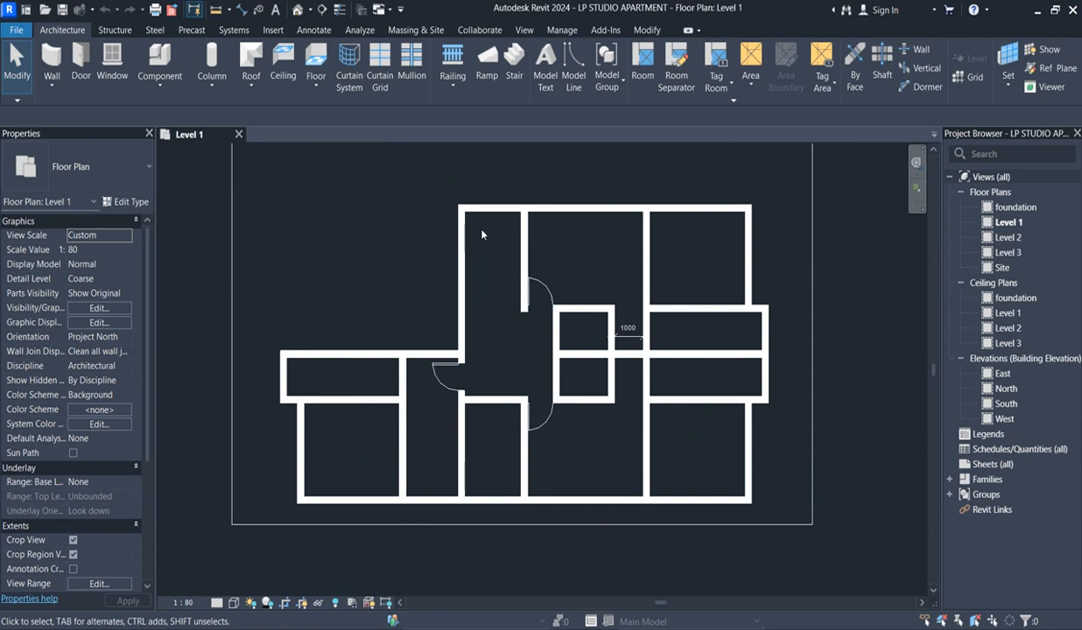
pyautogui.scroll(-2, 472, 331)
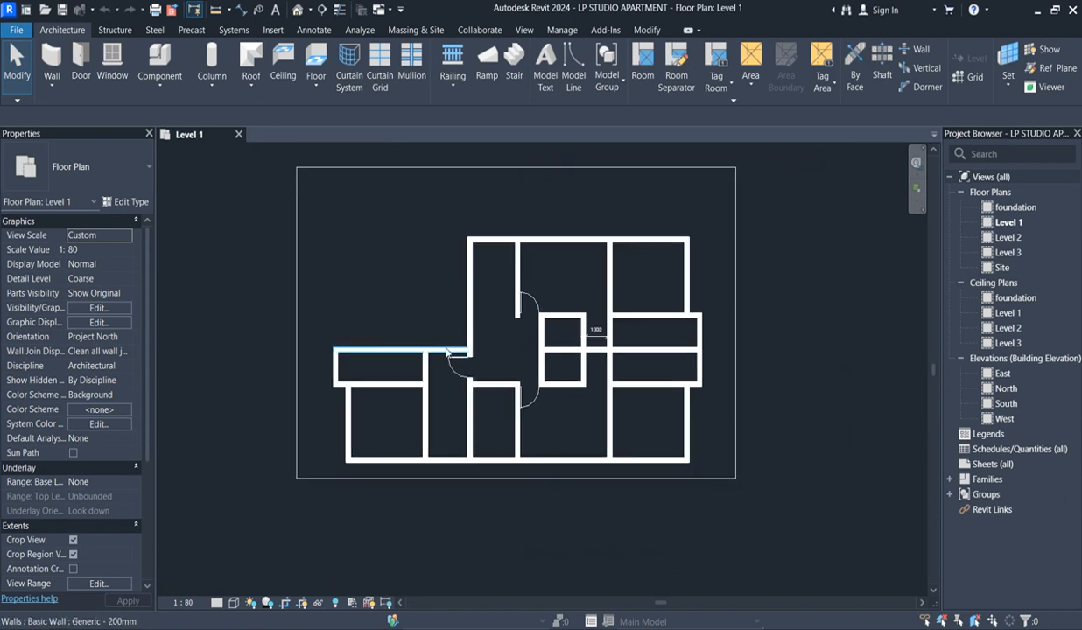
pyautogui.scroll(1, 451, 346)
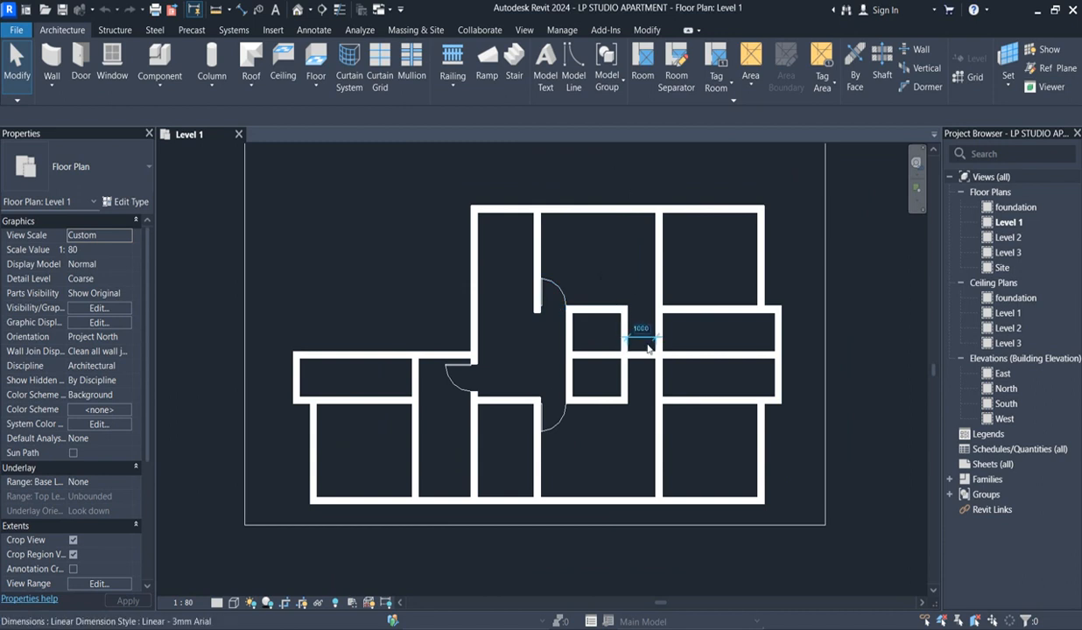
pyautogui.scroll(1, 639, 344)
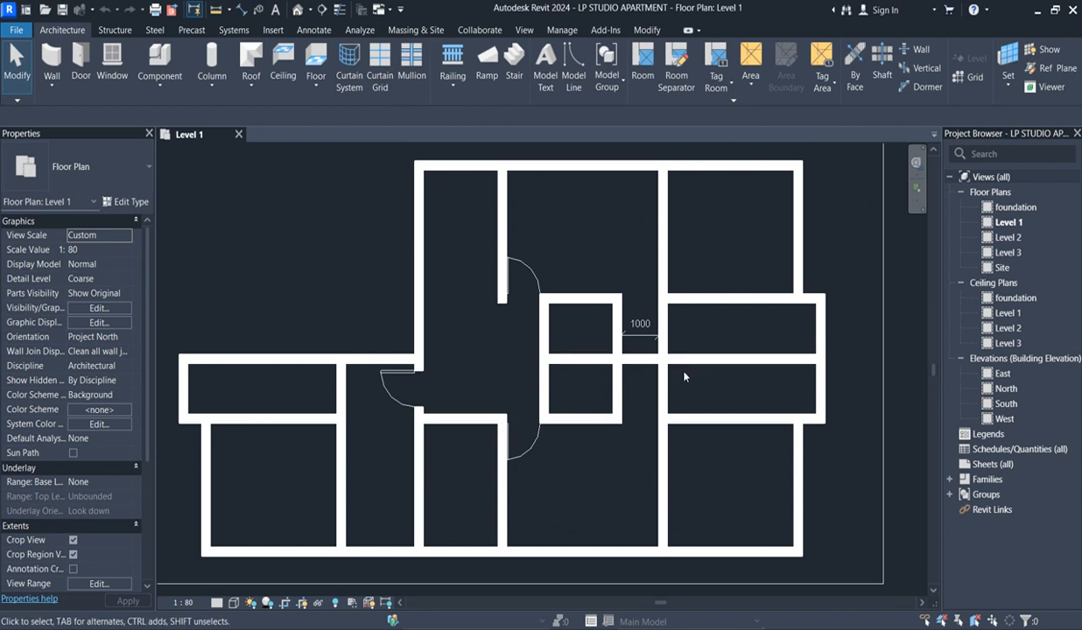
pyautogui.scroll(-2, 628, 432)
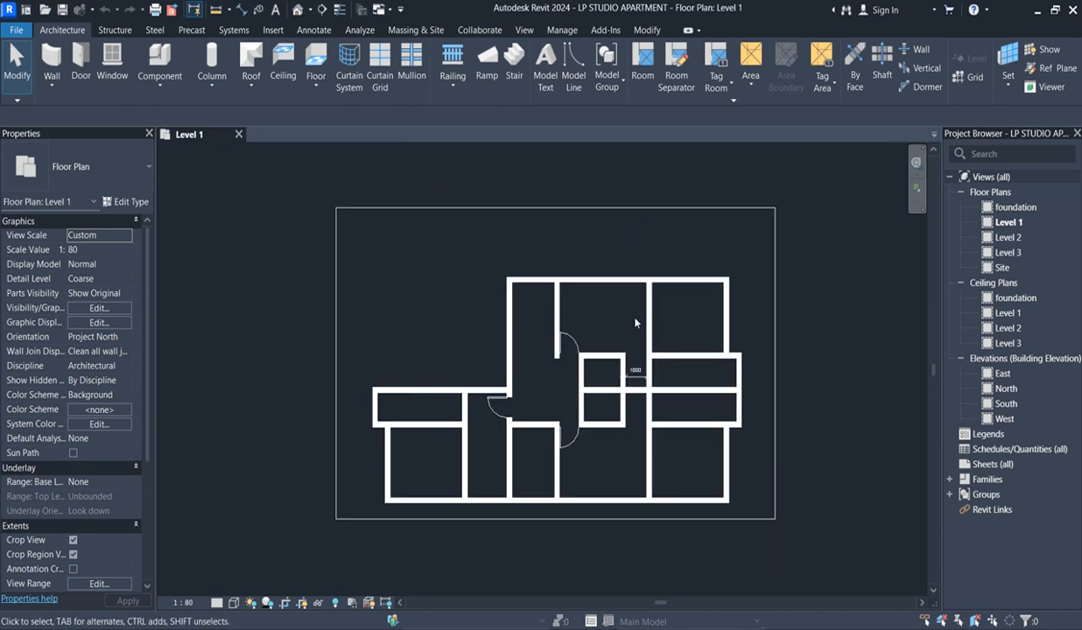
pyautogui.scroll(2, 635, 367)
pyautogui.scroll(-2, 635, 358)
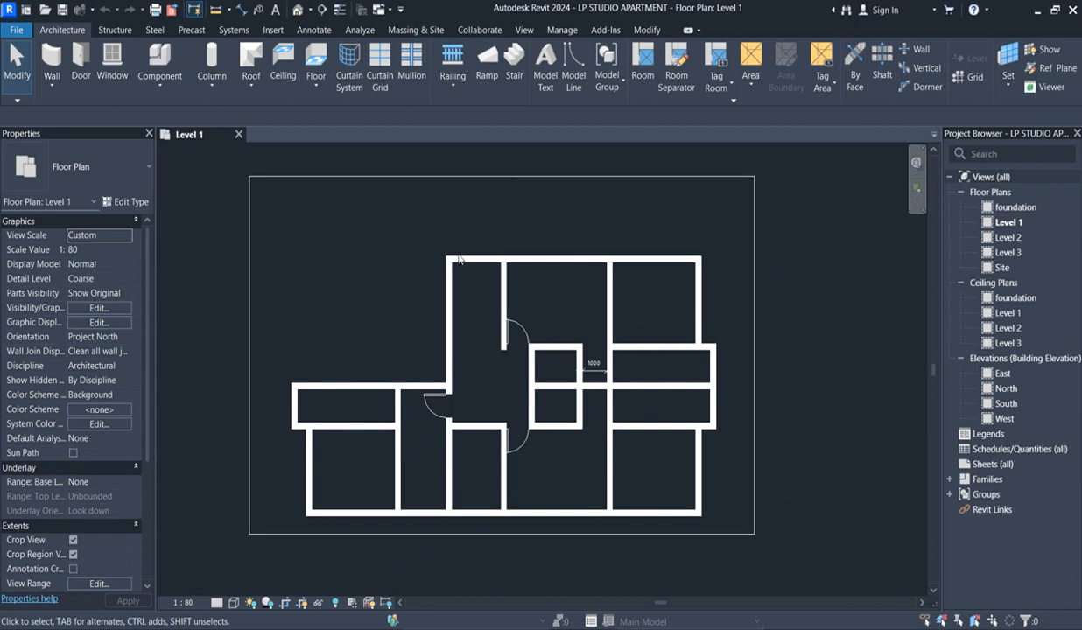
# - Draw a 1500 mm Generic - 200mm wall across the upper narrow room on the right, about 1300 mm from its left wall
pyautogui.click(647, 350)
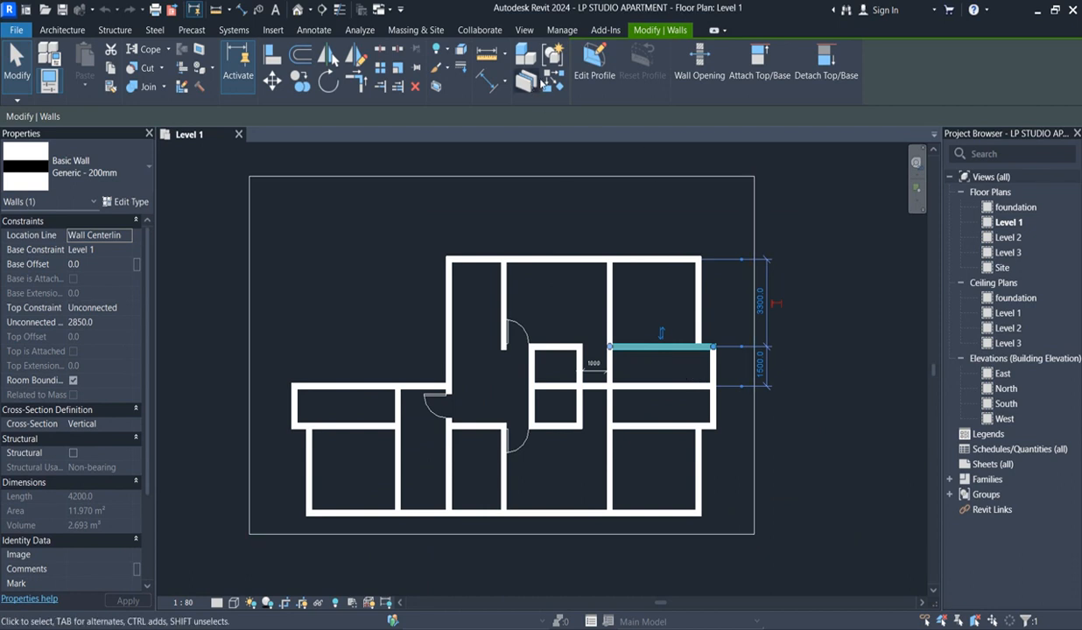
pyautogui.click(543, 82)
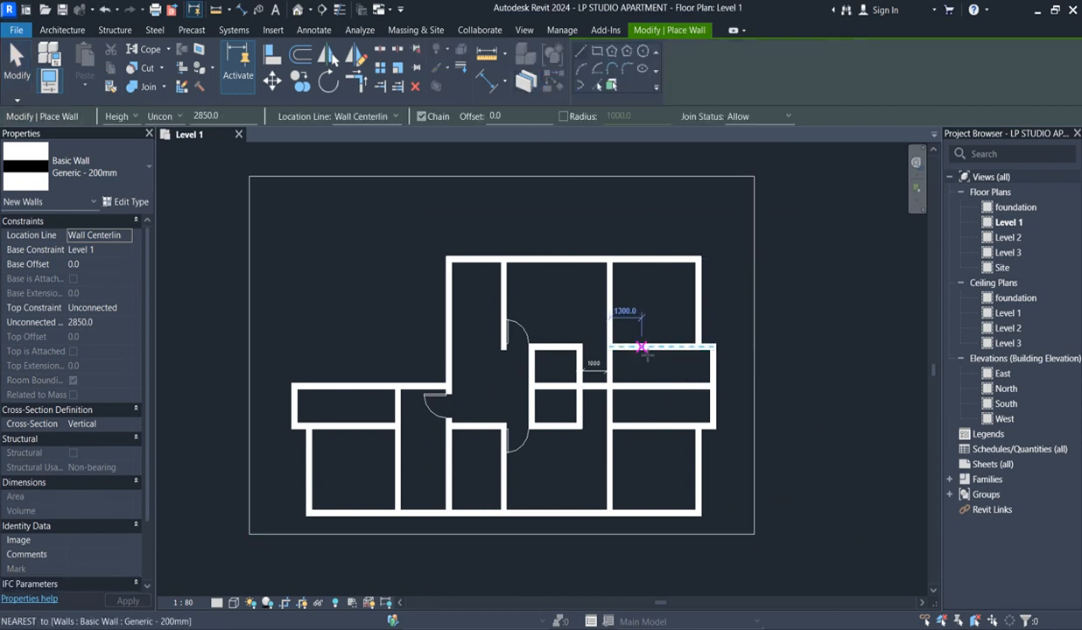
pyautogui.click(642, 347)
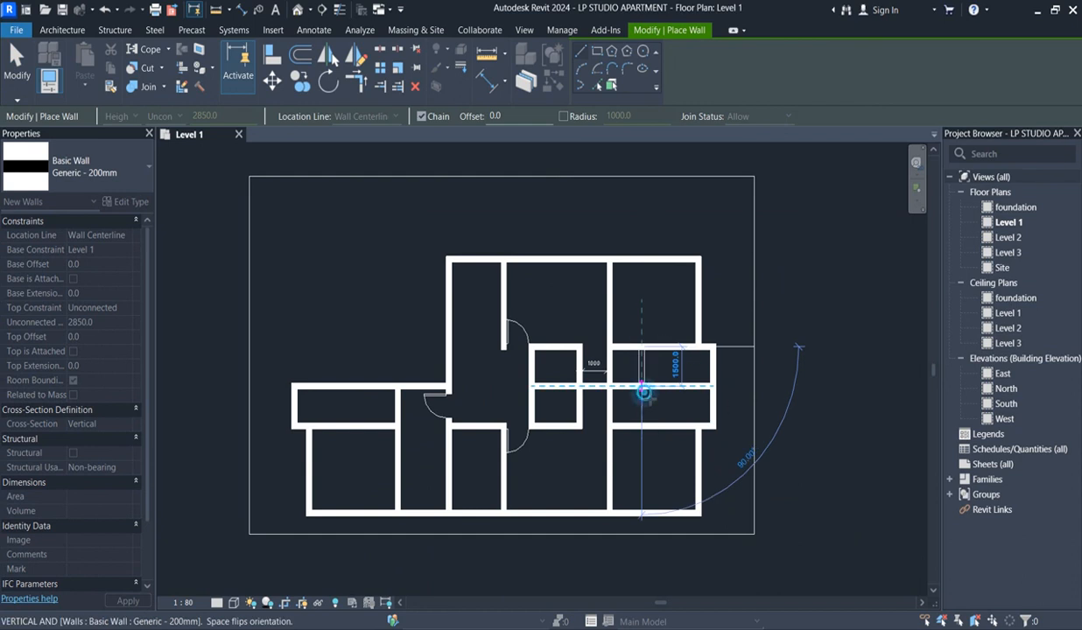
pyautogui.click(641, 386)
pyautogui.scroll(2, 568, 368)
pyautogui.rightClick(564, 235)
pyautogui.click(588, 244)
pyautogui.click(588, 244)
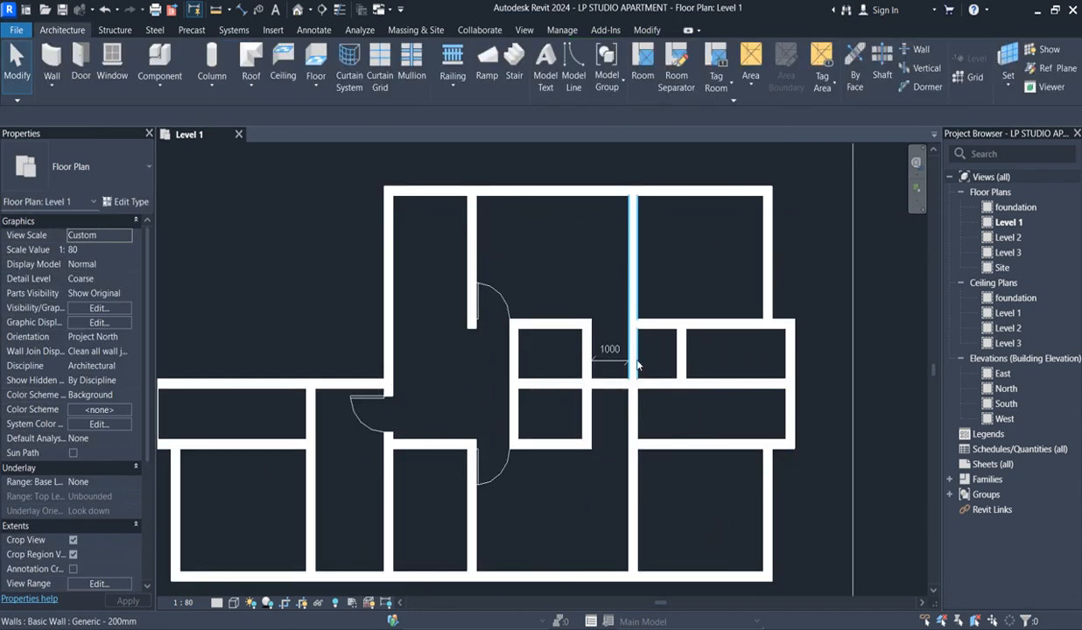
# - Shorten the upper-right room's left wall to that room's lower corner and delete the small upper central room's right-hand wall
pyautogui.click(633, 376)
pyautogui.moveTo(633, 386); pyautogui.dragTo(633, 323)
pyautogui.click(586, 349)
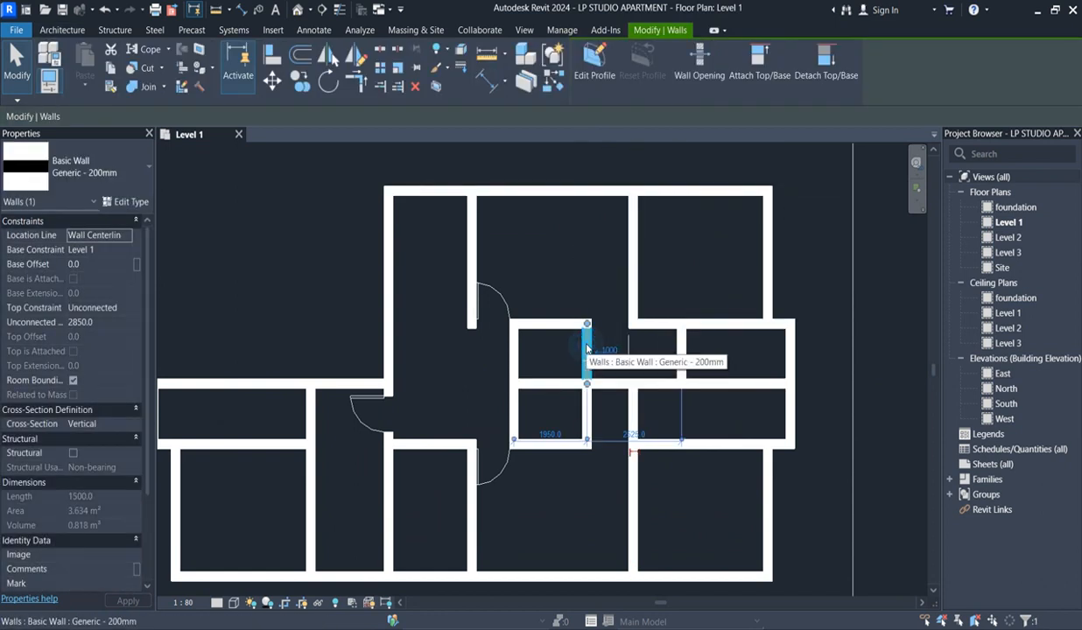
pyautogui.press('Delete')
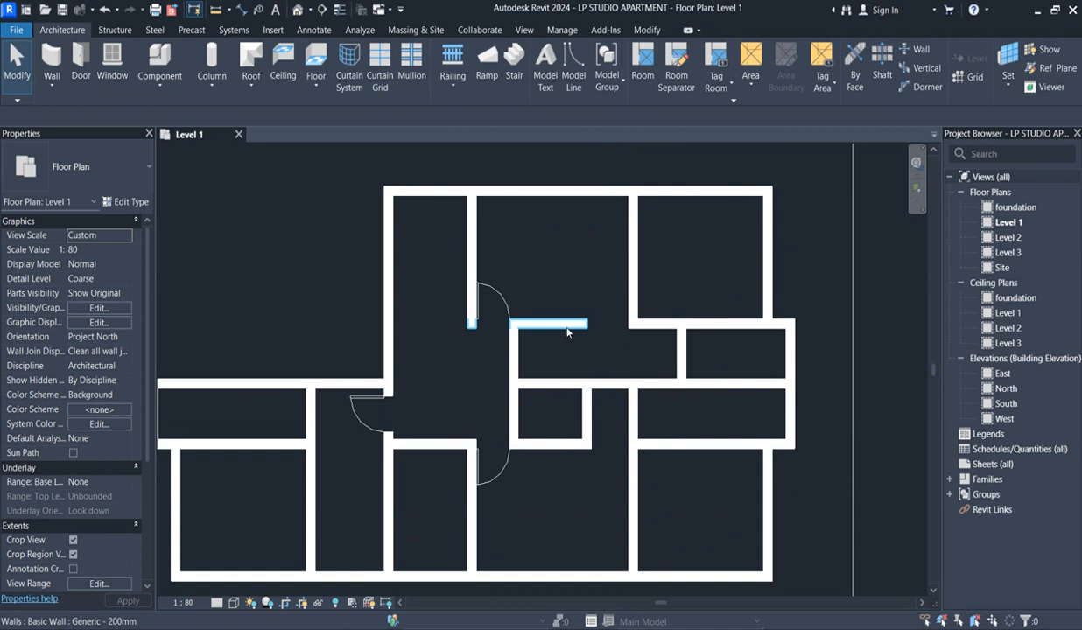
# - Pull back the free end of the horizontal wall beside the upper door to leave a short stub
pyautogui.click(567, 329)
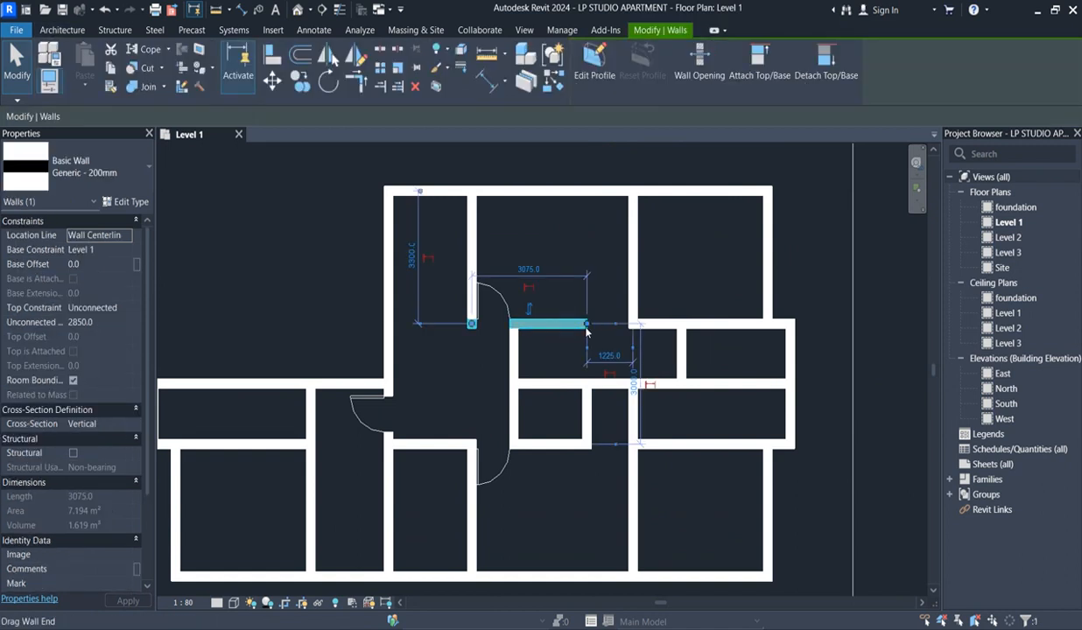
pyautogui.moveTo(586, 327); pyautogui.dragTo(546, 327)
pyautogui.click(565, 274)
pyautogui.scroll(-3, 557, 319)
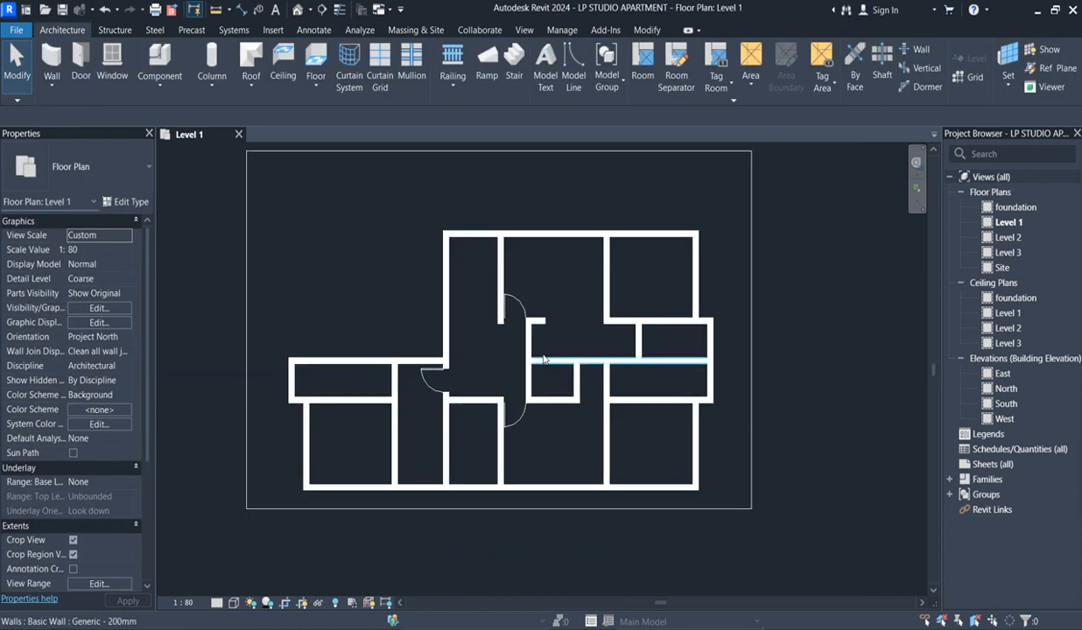
# - Measure the clear width at the upper corridor door with an aligned dimension without placing it
pyautogui.scroll(2, 546, 355)
pyautogui.scroll(2, 526, 374)
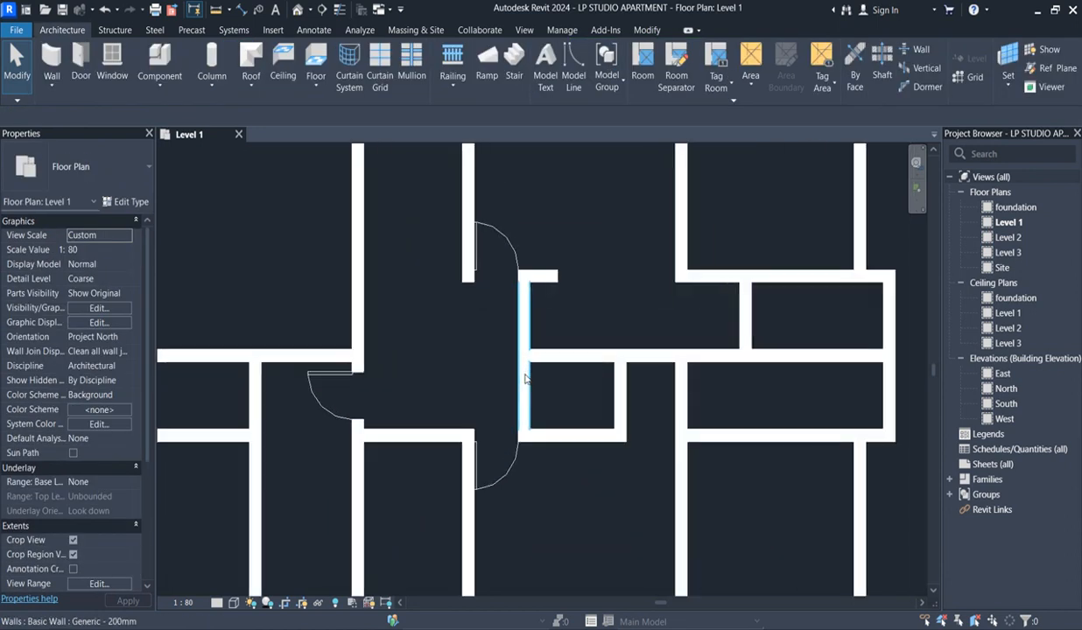
pyautogui.click(647, 30)
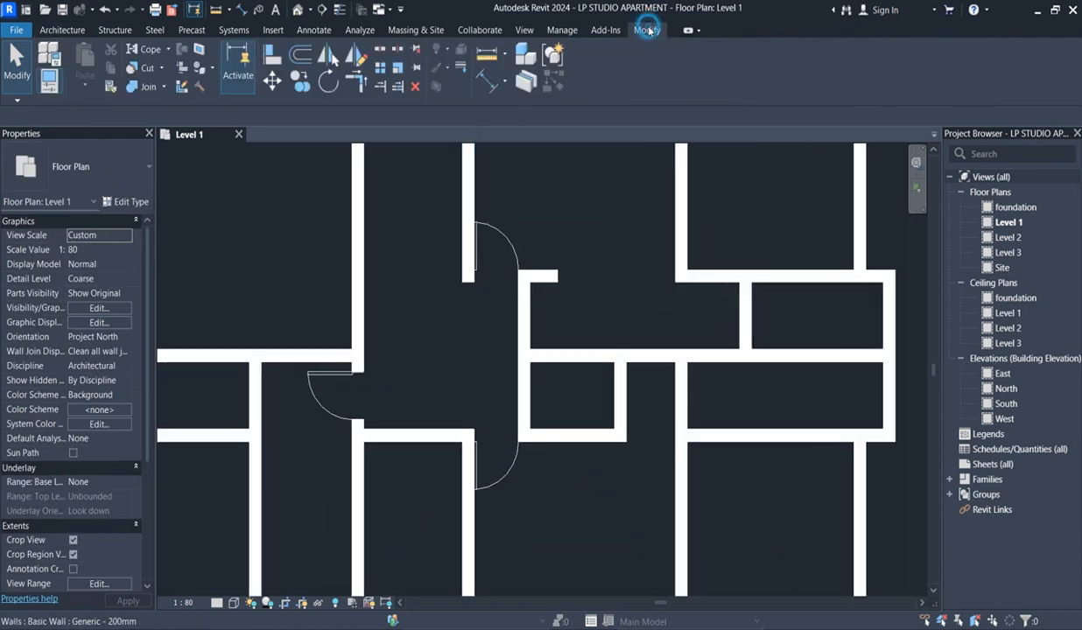
pyautogui.click(486, 81)
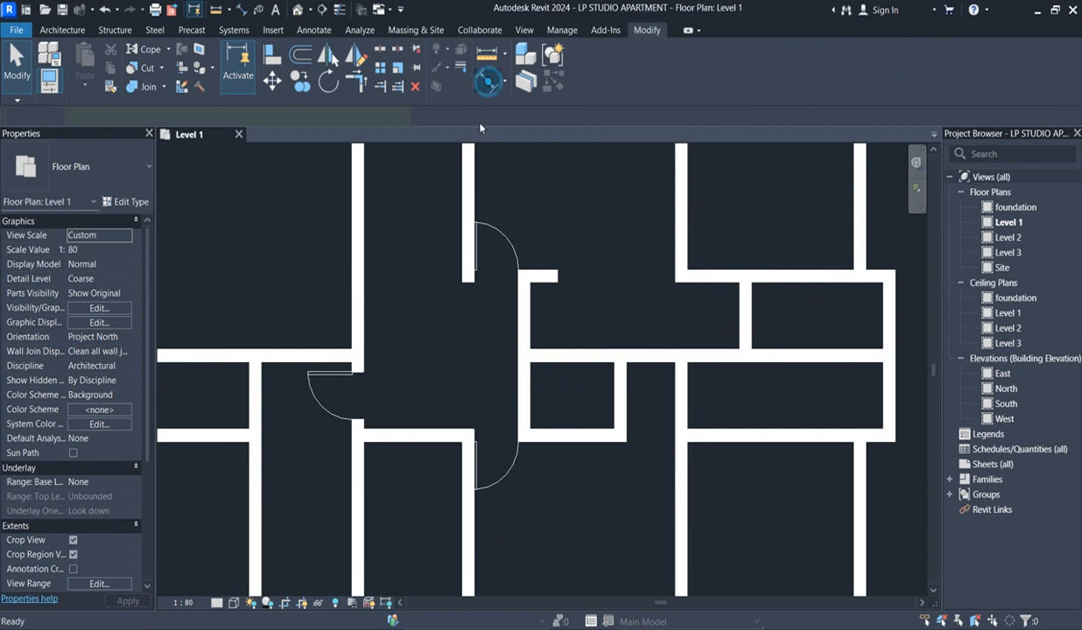
pyautogui.click(522, 325)
pyautogui.click(473, 188)
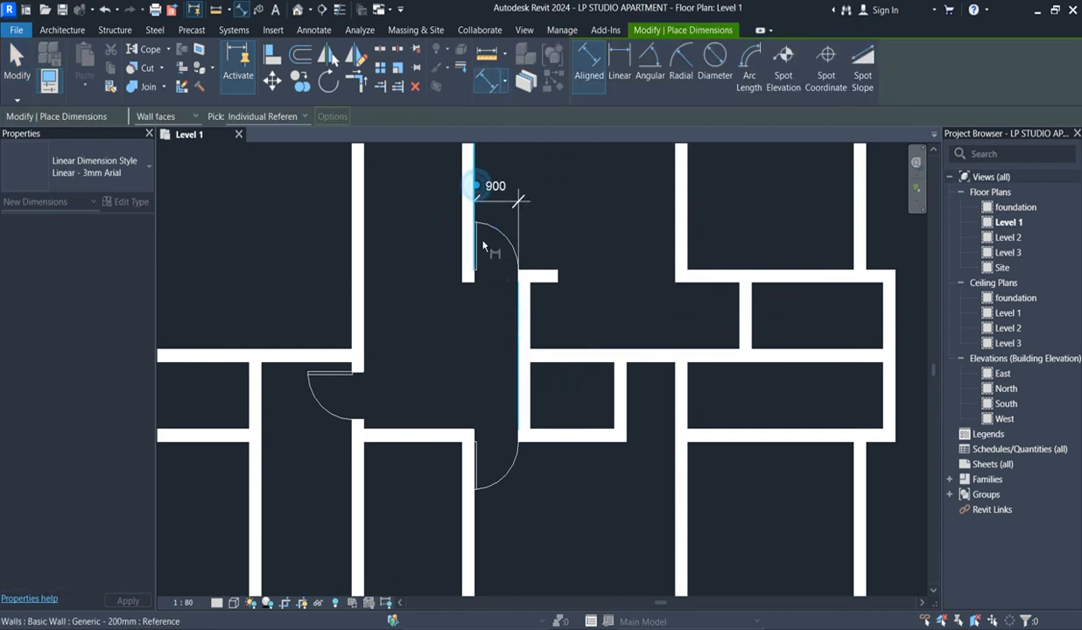
pyautogui.scroll(1, 487, 284)
pyautogui.rightClick(477, 308)
pyautogui.scroll(-1, 495, 314)
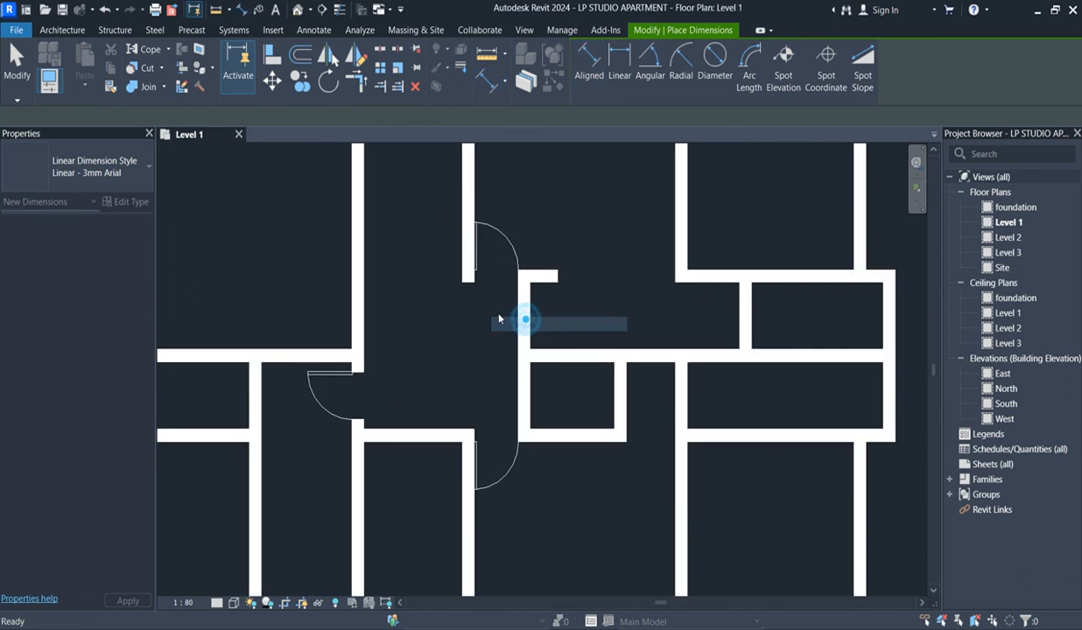
pyautogui.rightClick(497, 314)
pyautogui.click(530, 322)
# - Delete the four partition walls enclosing the small central room and the lower-right rooms
pyautogui.scroll(-3, 544, 322)
pyautogui.scroll(3, 543, 375)
pyautogui.scroll(-3, 557, 337)
pyautogui.scroll(2, 558, 338)
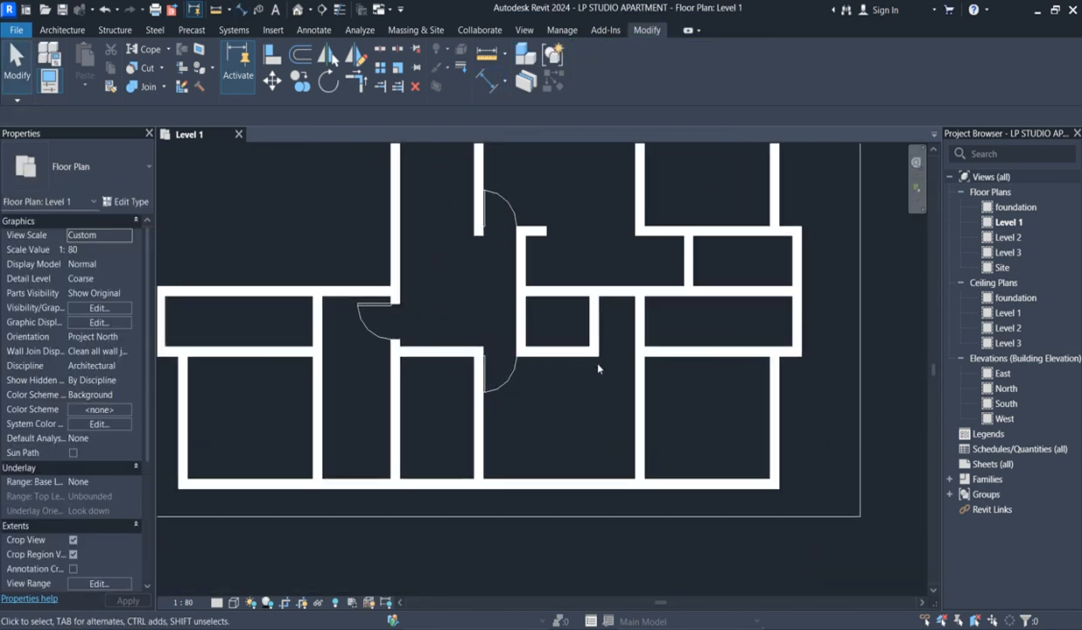
pyautogui.scroll(-2, 691, 350)
pyautogui.scroll(1, 690, 346)
pyautogui.press('Tab')
pyautogui.click(592, 315)
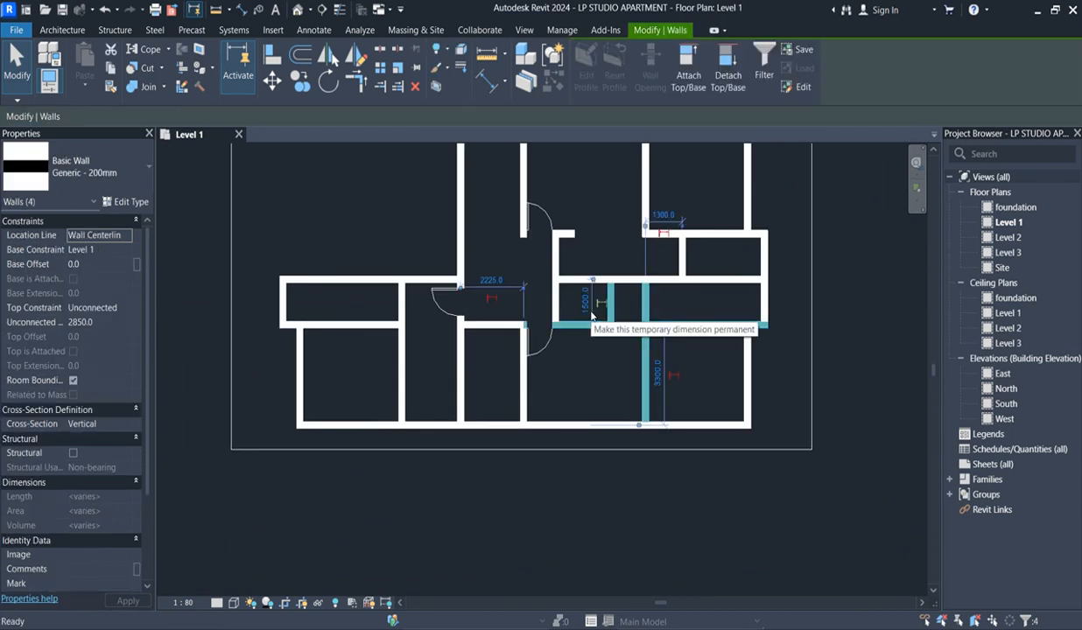
pyautogui.press('Delete')
# - Mirror a copy of the four upper-right partition walls downward about the centreline of the long horizontal dividing wall
pyautogui.scroll(1, 695, 258)
pyautogui.moveTo(701, 257); pyautogui.dragTo(531, 184)
pyautogui.scroll(-3, 578, 276)
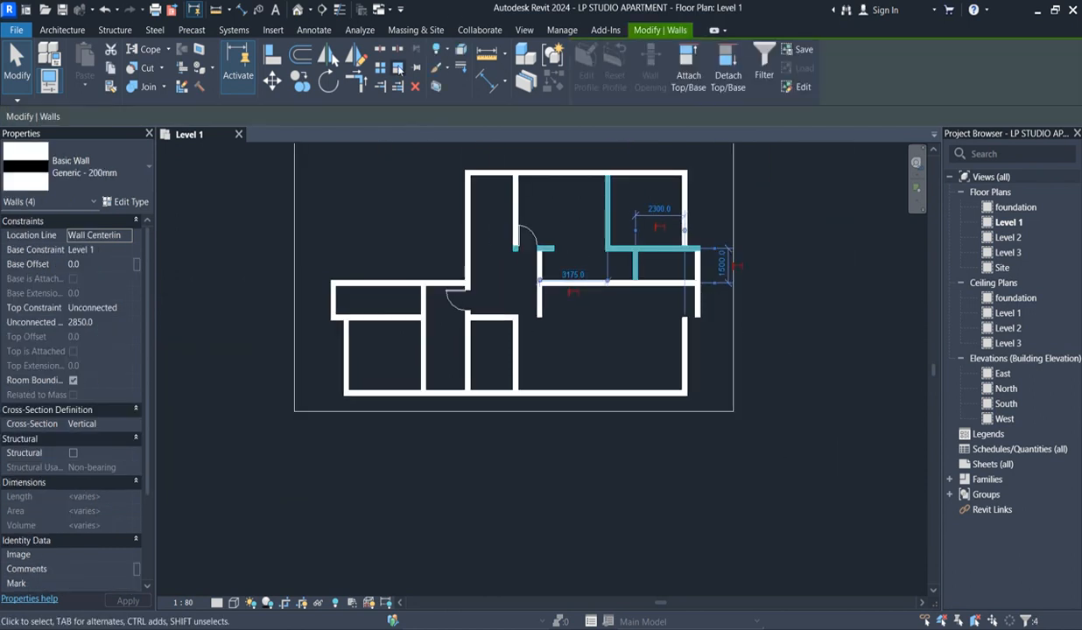
pyautogui.click(354, 56)
pyautogui.scroll(3, 519, 294)
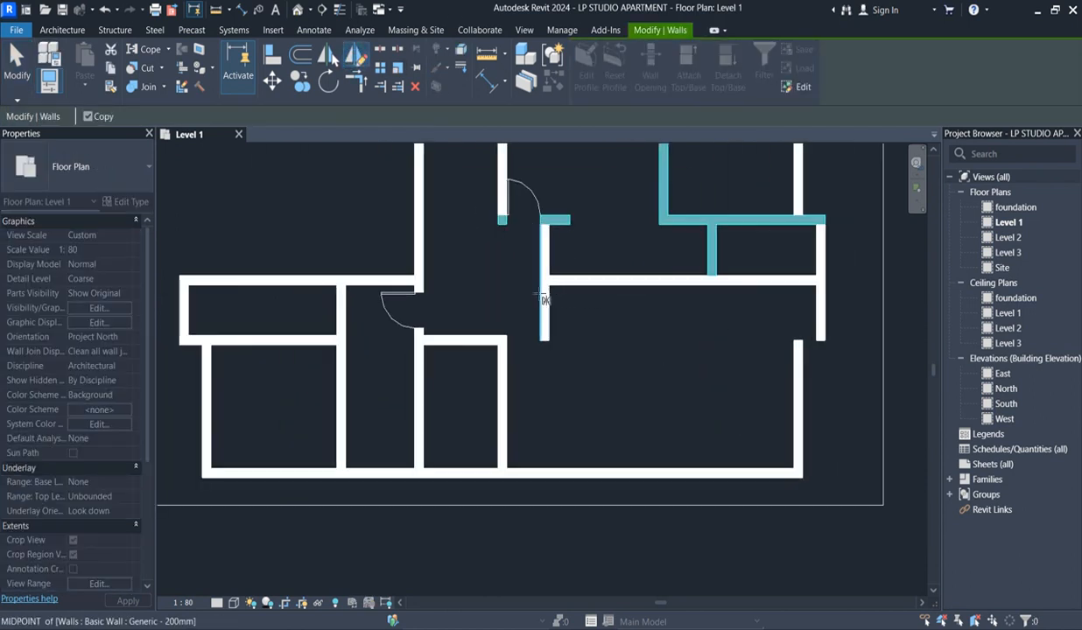
pyautogui.click(540, 283)
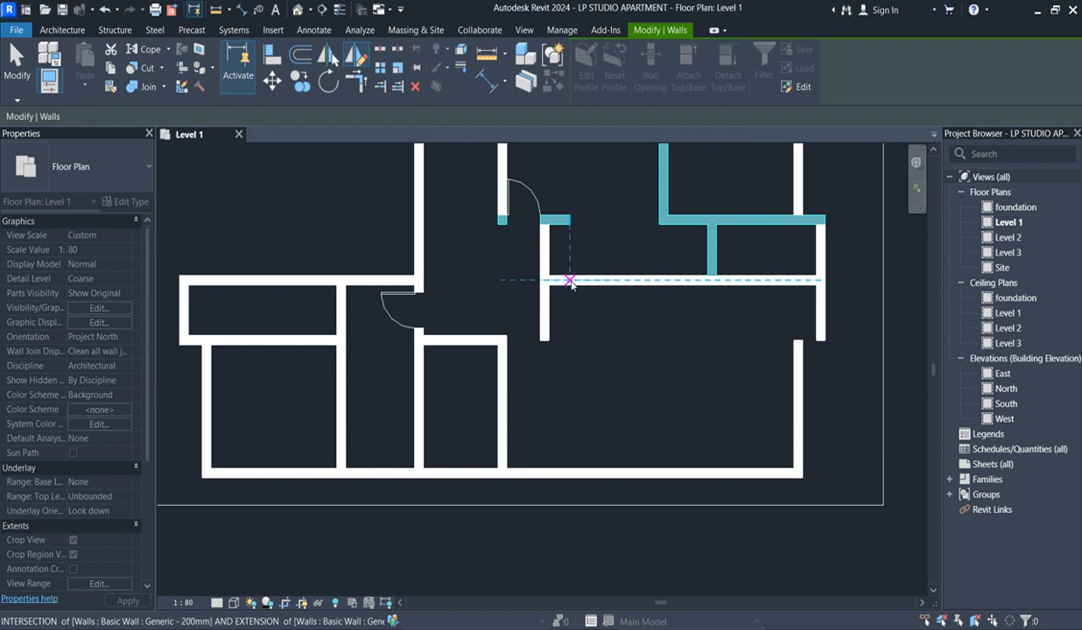
pyautogui.click(570, 280)
pyautogui.scroll(-6, 594, 348)
pyautogui.press('Escape')
pyautogui.scroll(2, 569, 388)
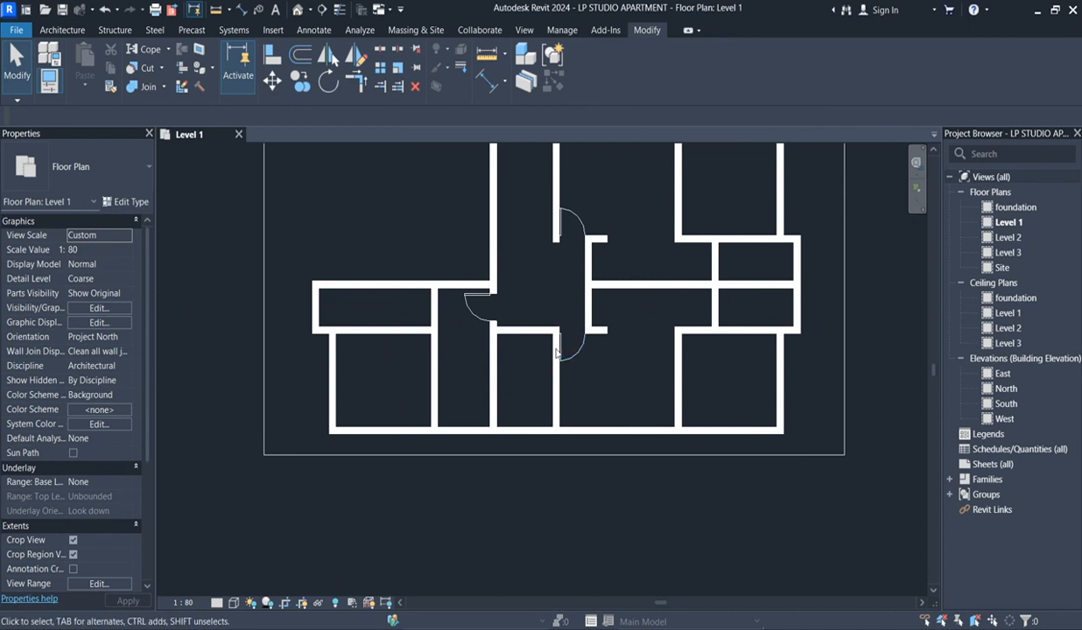
# - Delete the inner partition walls and the entrance door in the lower-left part of the plan
pyautogui.scroll(-3, 530, 361)
pyautogui.scroll(2, 518, 366)
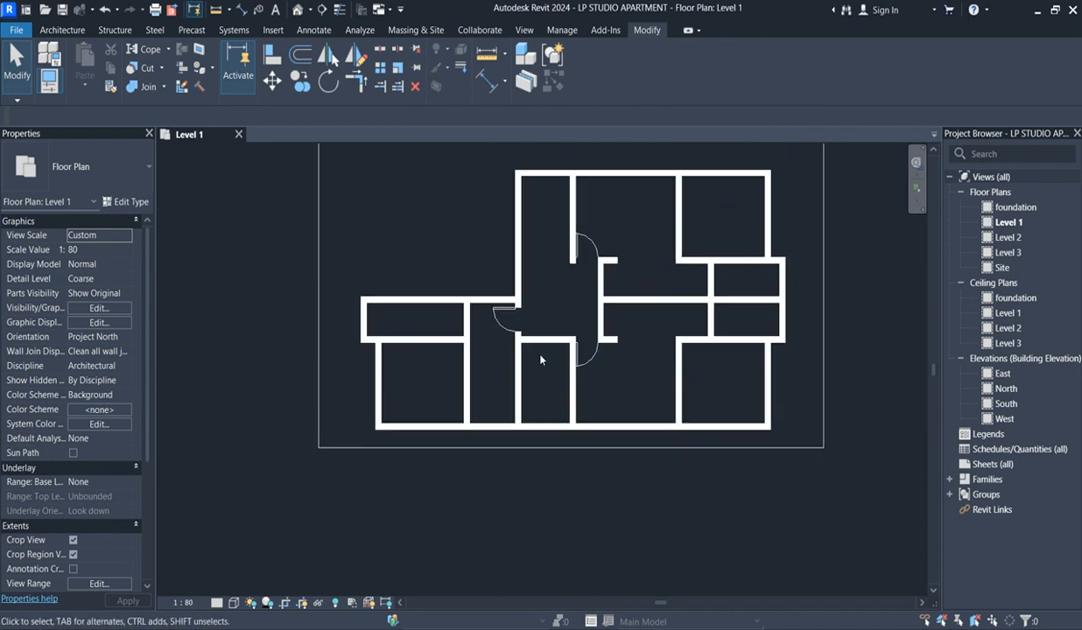
pyautogui.scroll(1, 543, 371)
pyautogui.moveTo(543, 371); pyautogui.dragTo(418, 320)
pyautogui.press('Delete')
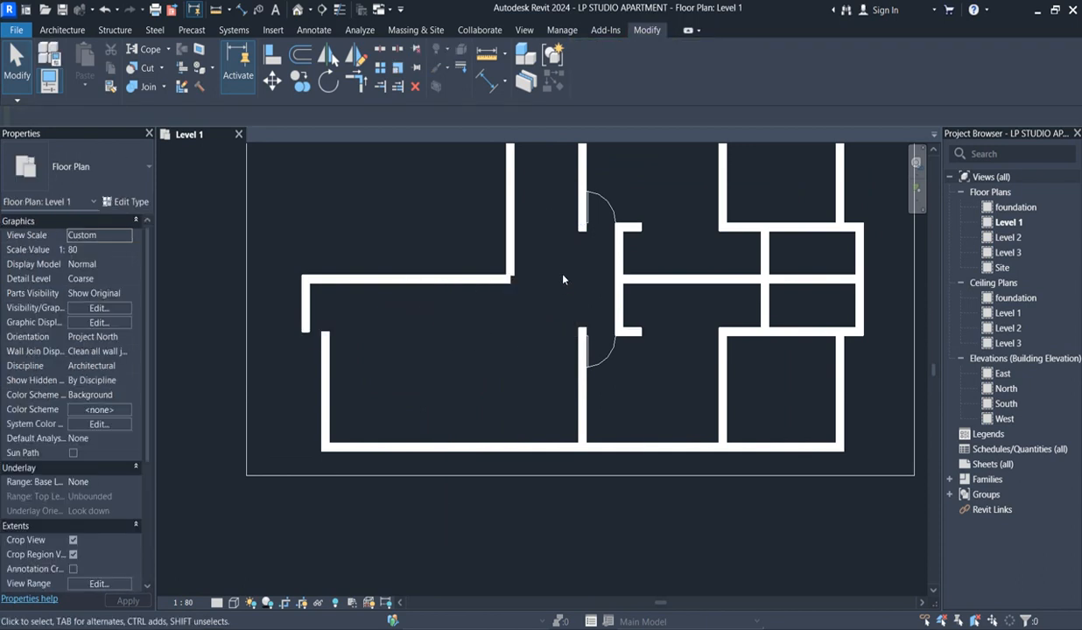
# - Mirror a copy of the lower-right partition walls and door leftward about the centreline of the vertical wall below the corridor
pyautogui.moveTo(815, 390); pyautogui.dragTo(521, 319)
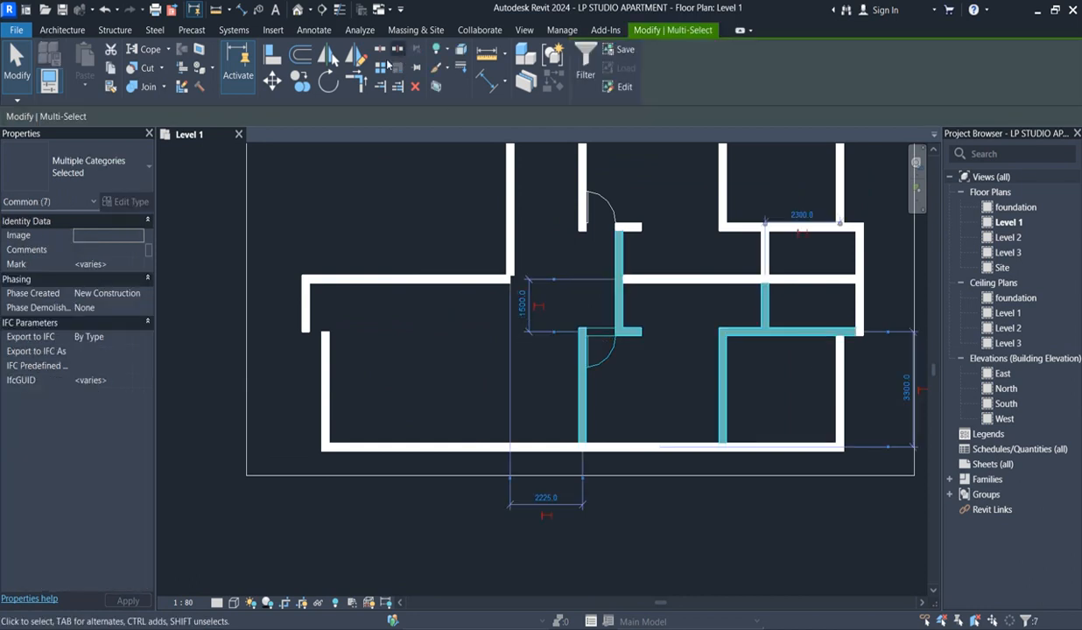
pyautogui.click(355, 54)
pyautogui.scroll(2, 592, 346)
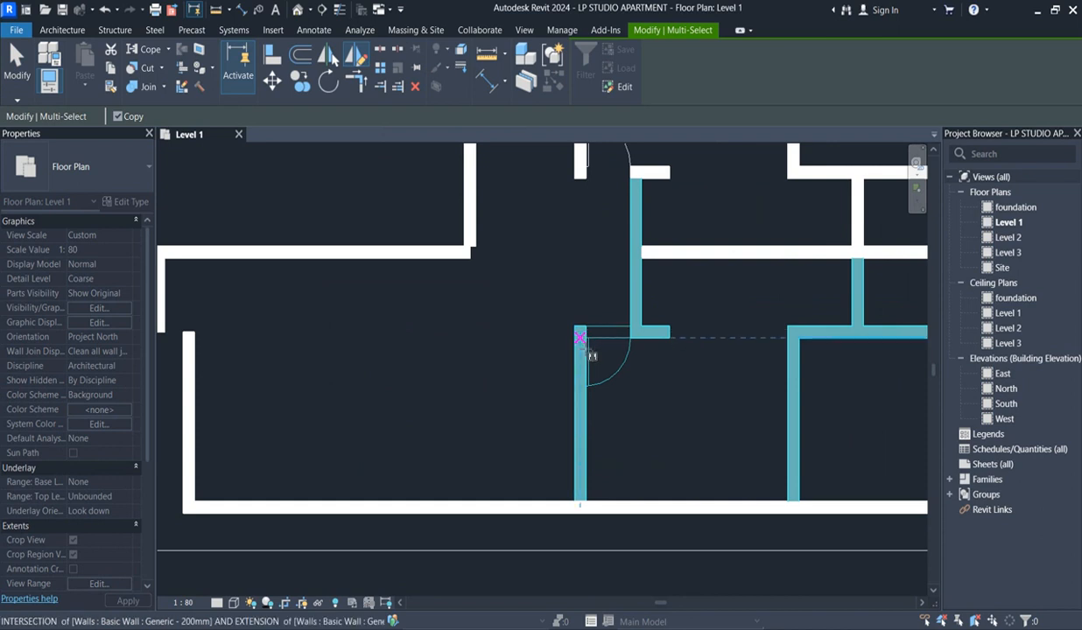
pyautogui.click(579, 336)
pyautogui.click(580, 293)
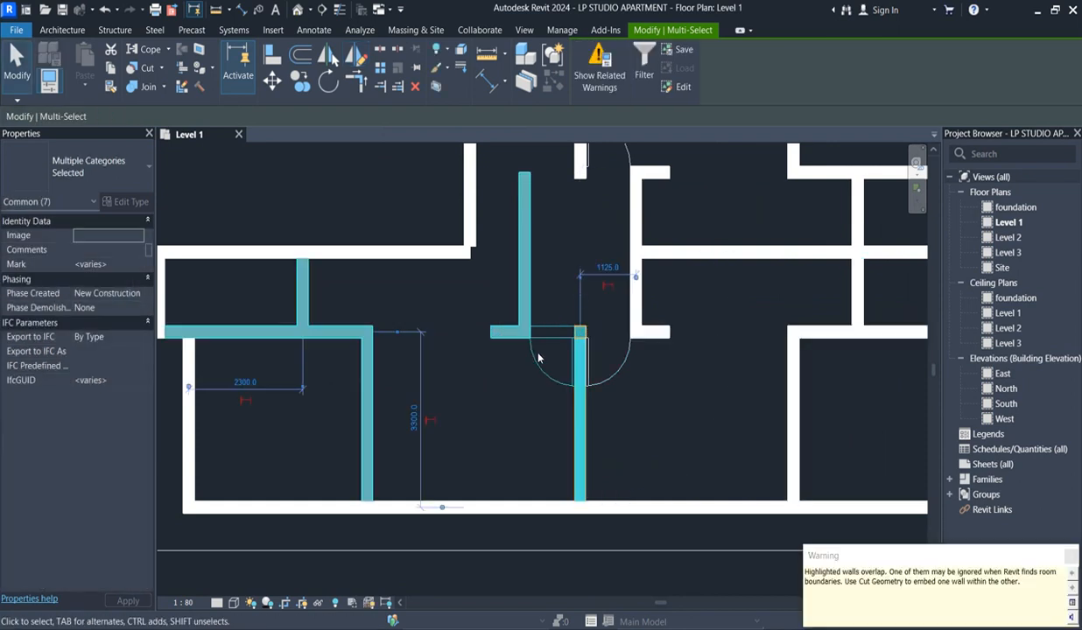
pyautogui.scroll(-3, 544, 357)
pyautogui.click(589, 417)
pyautogui.click(561, 420)
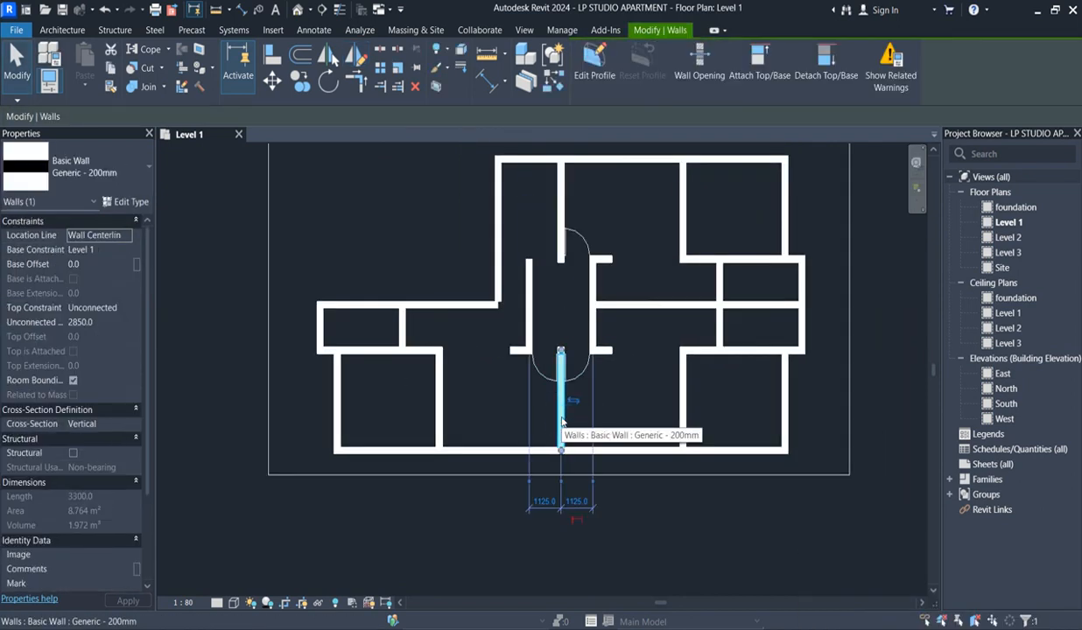
pyautogui.press('Escape')
# - Delete the vertical wall along the left side of the central corridor
pyautogui.scroll(1, 528, 341)
pyautogui.scroll(2, 528, 343)
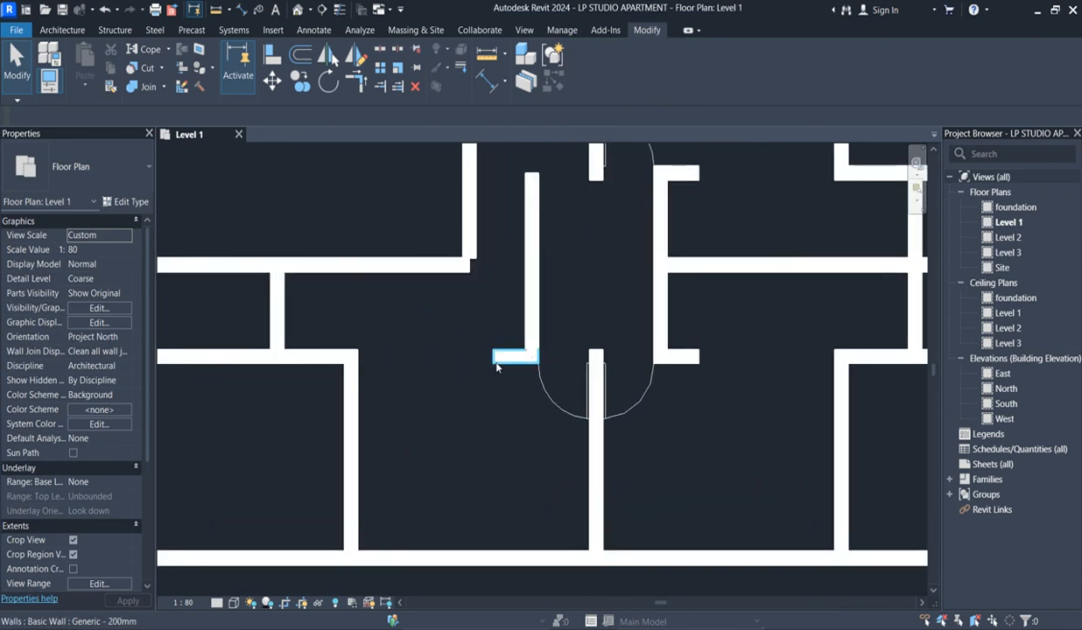
pyautogui.click(472, 238)
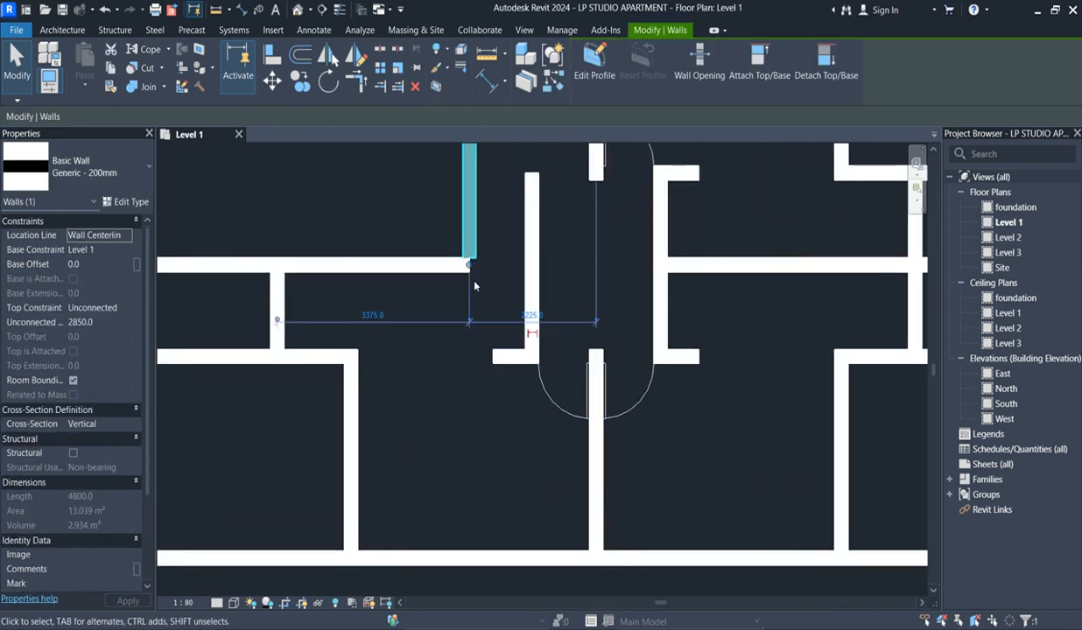
pyautogui.scroll(-2, 474, 379)
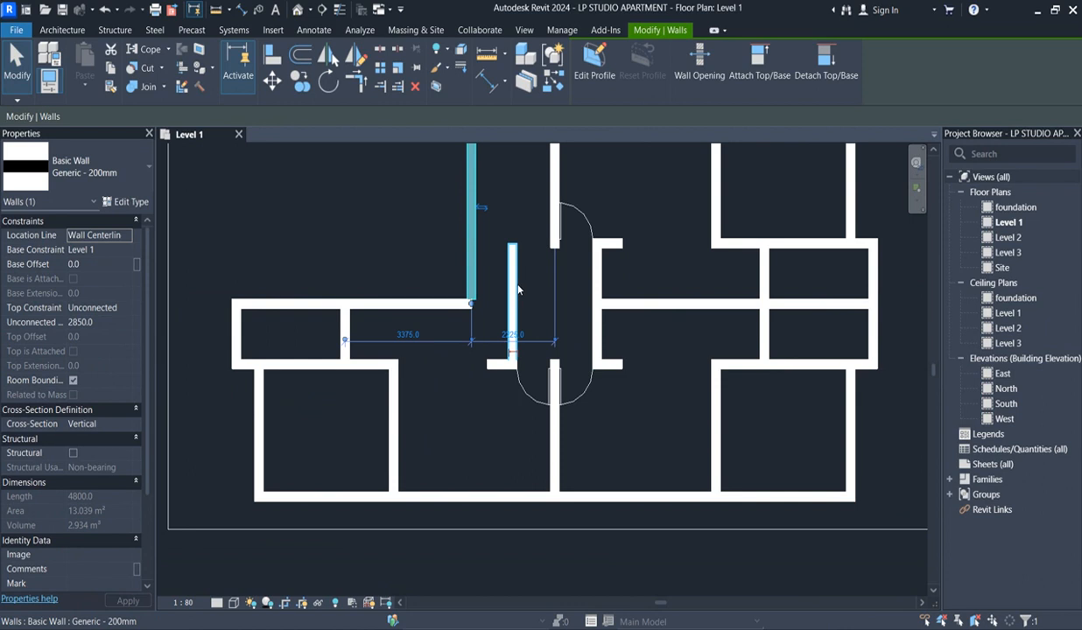
pyautogui.click(513, 290)
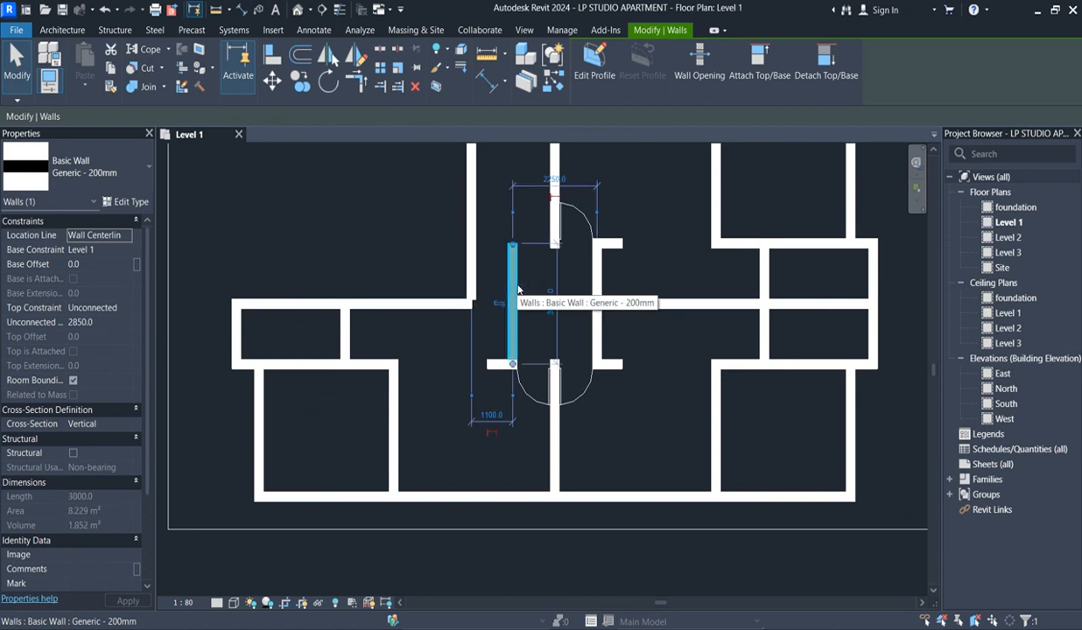
pyautogui.press('Delete')
# - Extend the long horizontal wall above the lower-left rooms rightward to the corridor's left edge, about 7400 mm long
pyautogui.scroll(2, 480, 317)
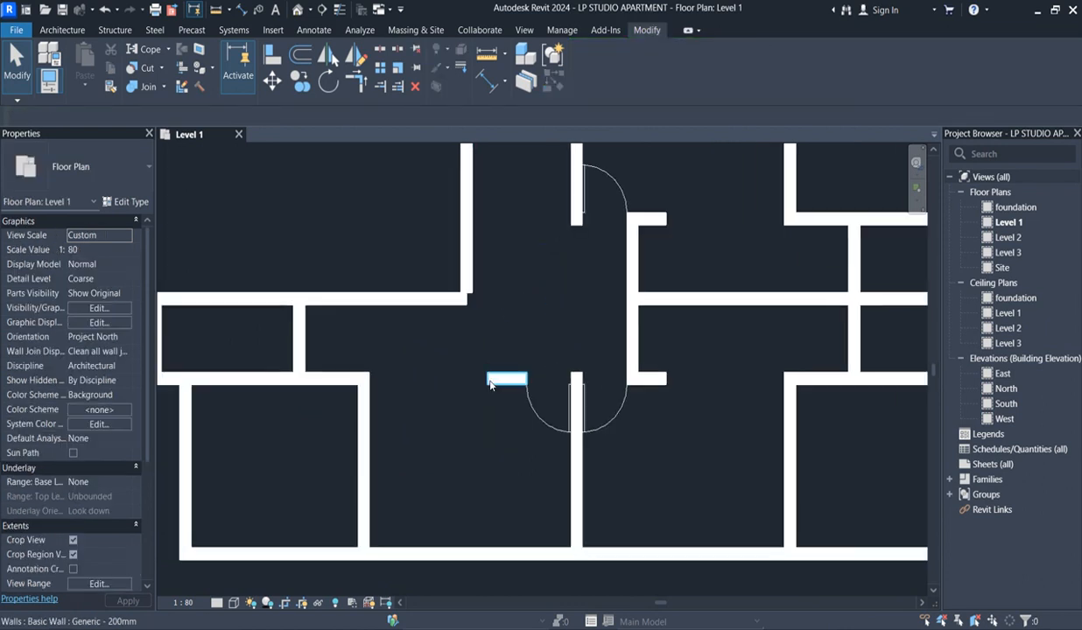
pyautogui.click(440, 300)
pyautogui.moveTo(464, 300); pyautogui.dragTo(520, 299)
pyautogui.scroll(-3, 523, 342)
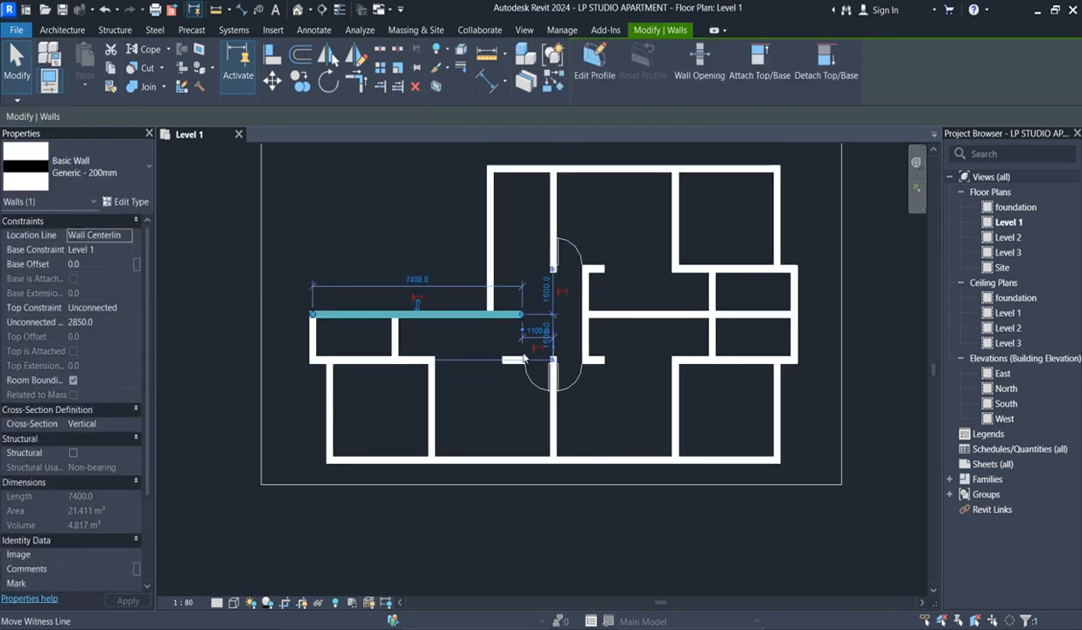
pyautogui.scroll(1, 523, 344)
pyautogui.scroll(1, 523, 307)
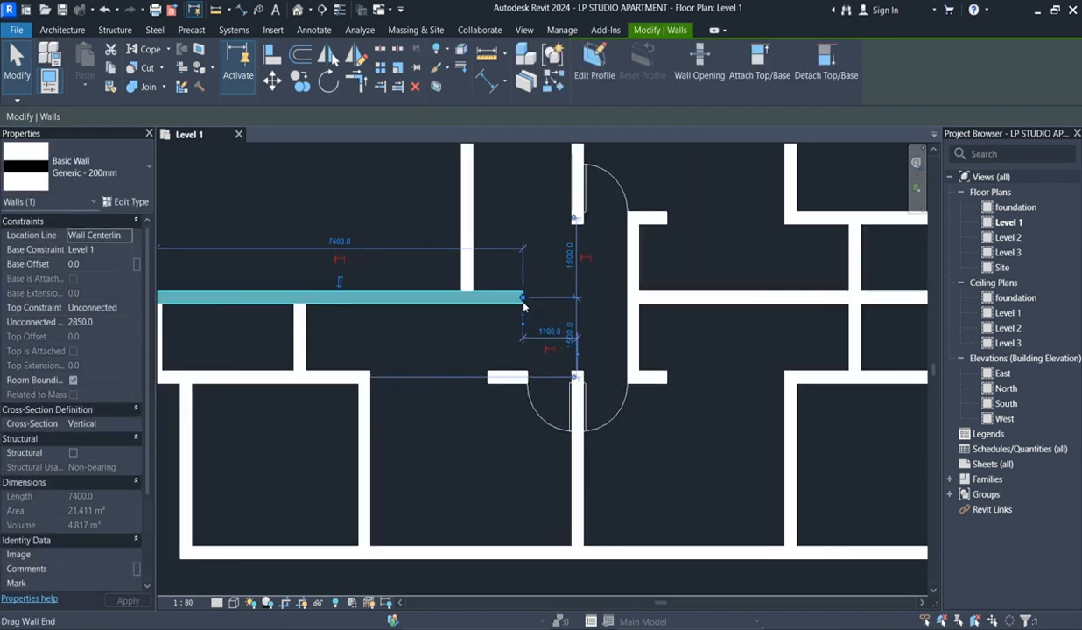
pyautogui.moveTo(524, 300); pyautogui.dragTo(520, 300)
# - Mirror a copy of the corridor's right vertical wall leftward about a drawn vertical axis through the centre of the lower dividing wall
pyautogui.click(626, 339)
pyautogui.scroll(-1, 552, 373)
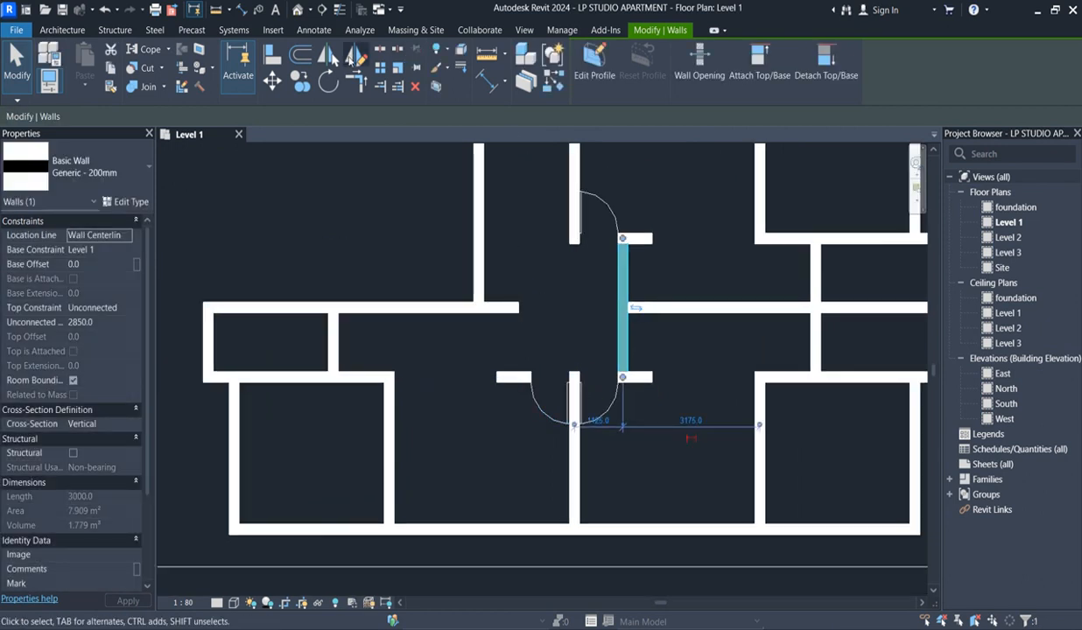
pyautogui.click(354, 56)
pyautogui.click(576, 378)
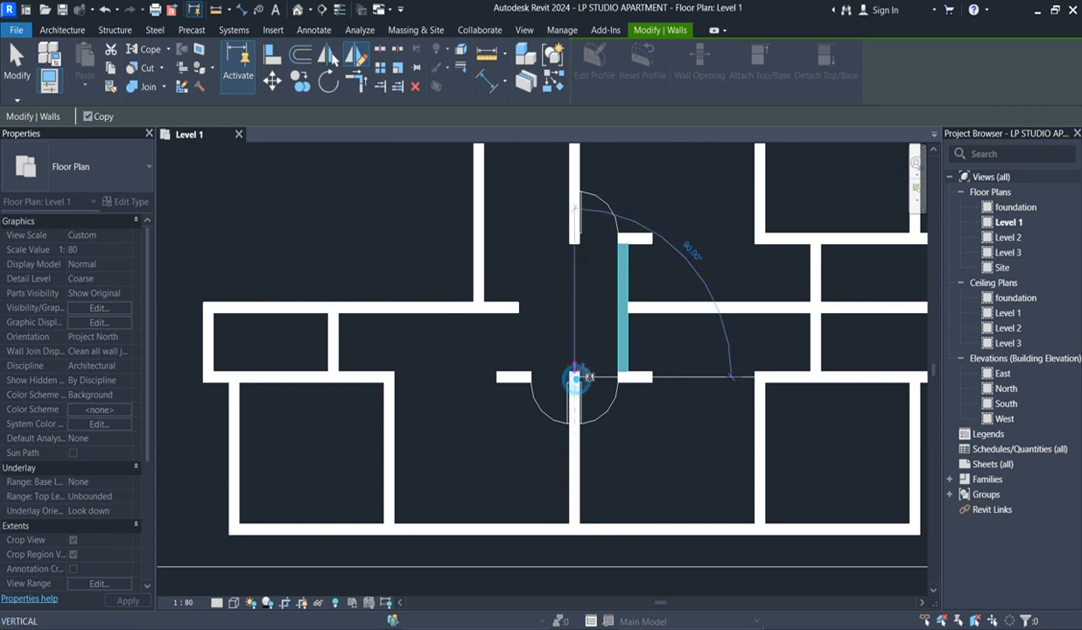
pyautogui.click(575, 358)
pyautogui.click(558, 315)
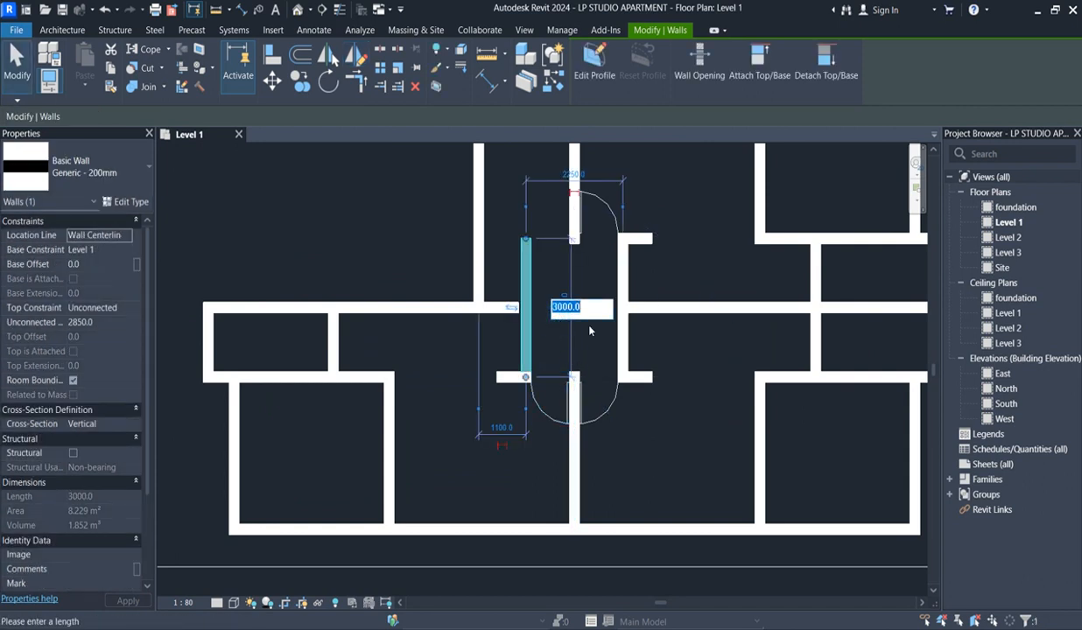
pyautogui.click(705, 362)
# - Shorten the mirrored left corridor wall from its upper end to the level of the long horizontal wall, 1500 mm long
pyautogui.scroll(-2, 699, 360)
pyautogui.scroll(2, 609, 301)
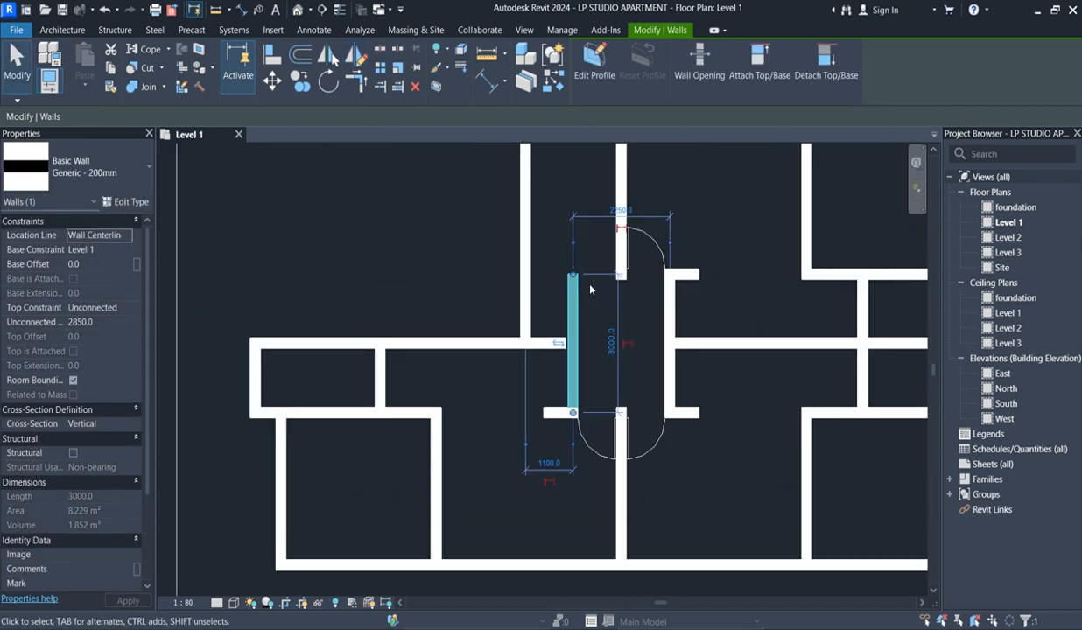
pyautogui.click(599, 317)
pyautogui.click(571, 280)
pyautogui.moveTo(572, 275); pyautogui.dragTo(572, 344)
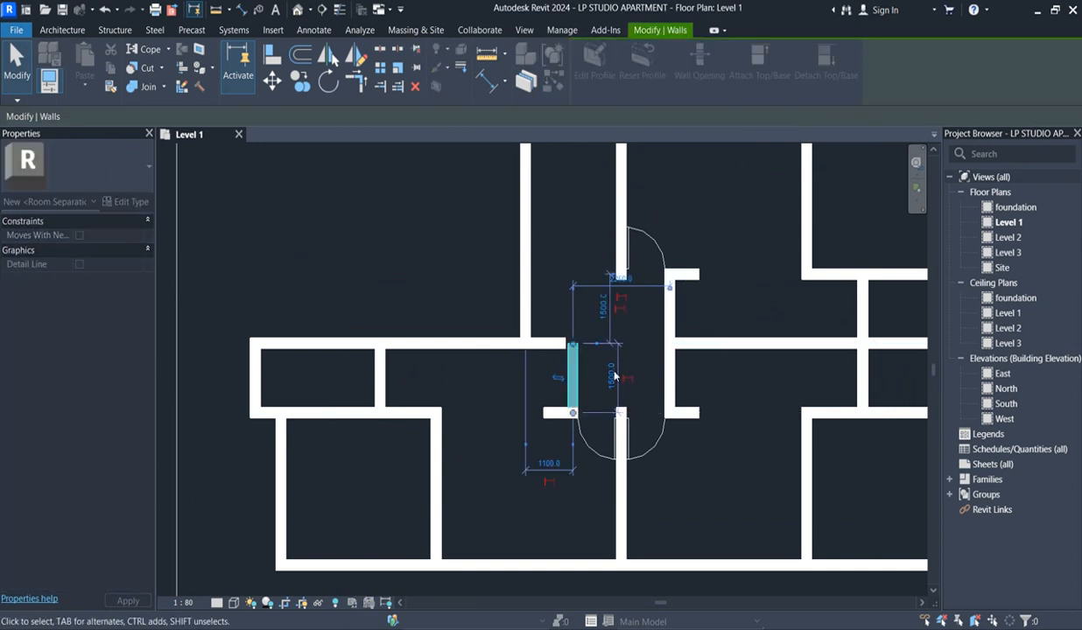
# - Trim the long left horizontal wall and the shortened left corridor wall into a closed corner
pyautogui.press('Escape')
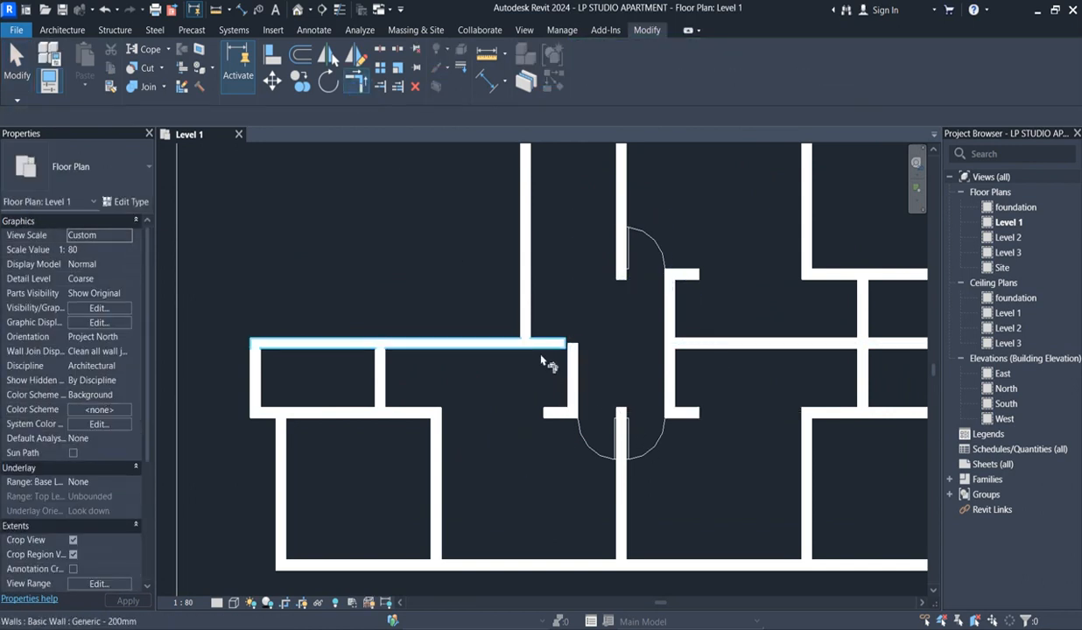
pyautogui.click(571, 364)
pyautogui.scroll(-4, 571, 364)
pyautogui.scroll(3, 565, 420)
pyautogui.press('Escape')
pyautogui.scroll(-3, 540, 390)
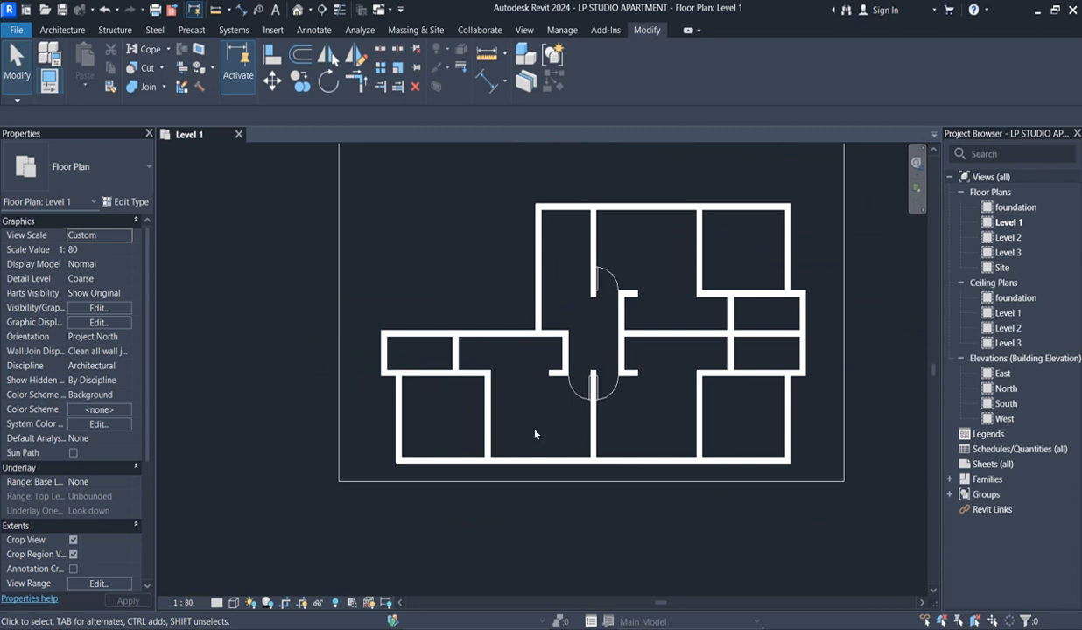
pyautogui.scroll(-2, 626, 374)
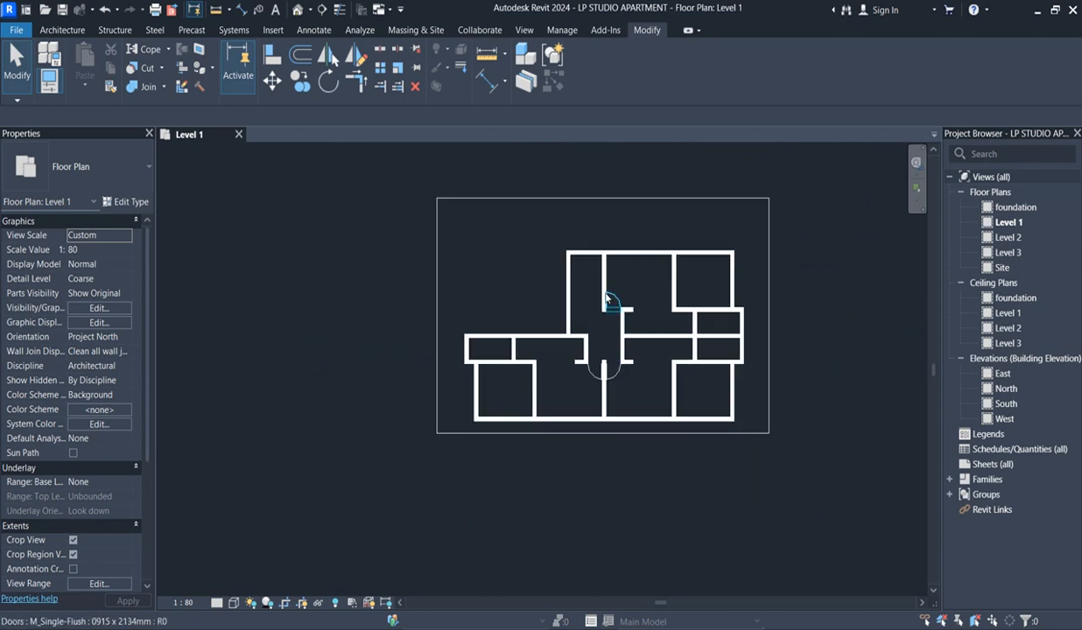
pyautogui.scroll(4, 607, 299)
pyautogui.scroll(-2, 553, 343)
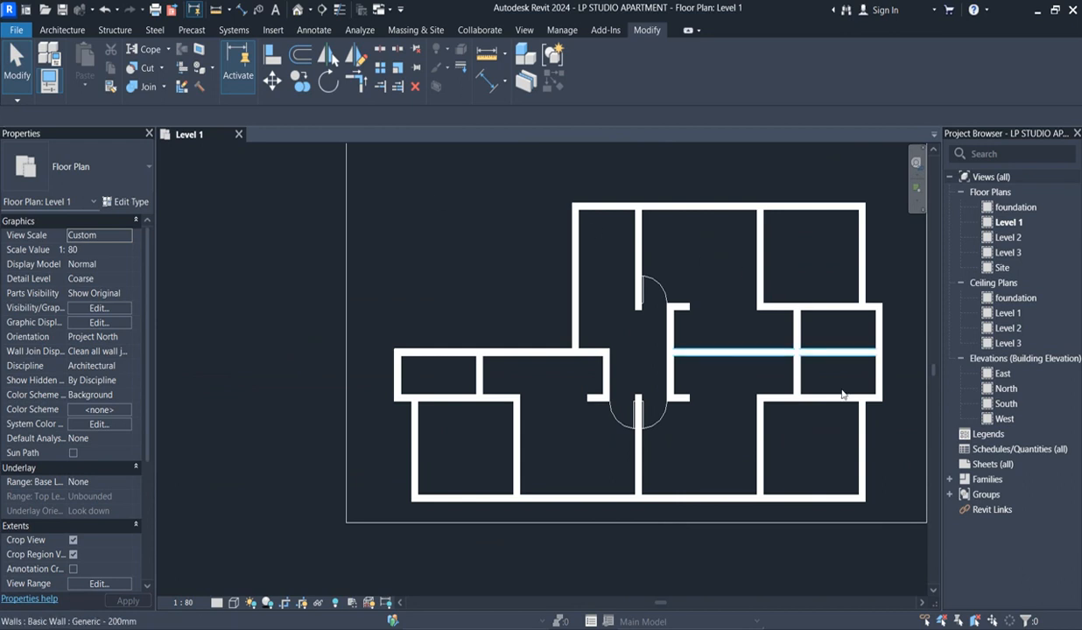
pyautogui.scroll(2, 753, 339)
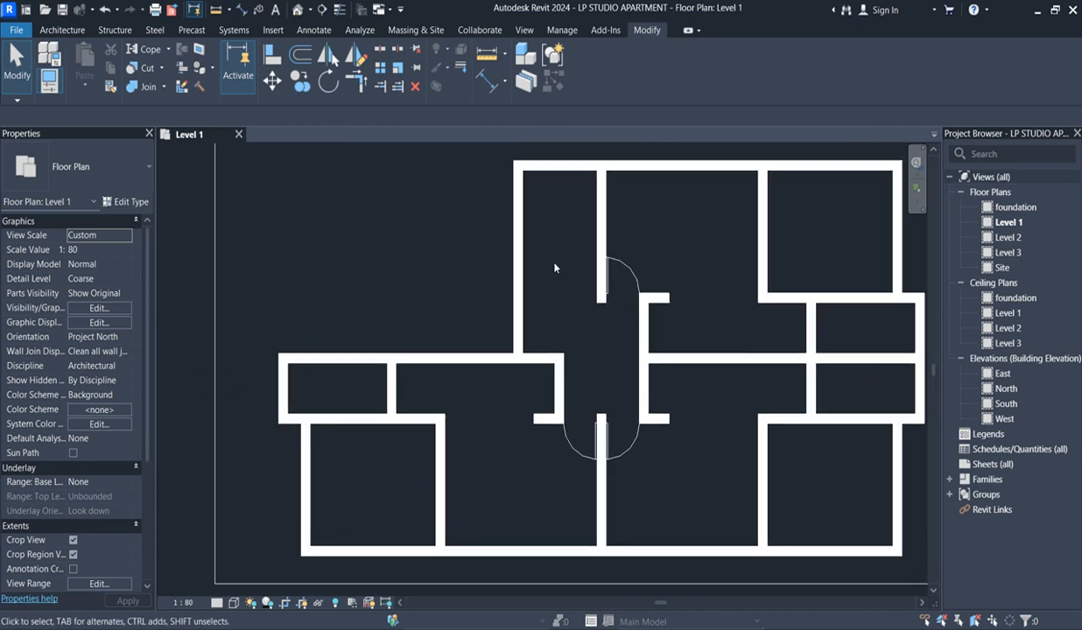
pyautogui.click(55, 32)
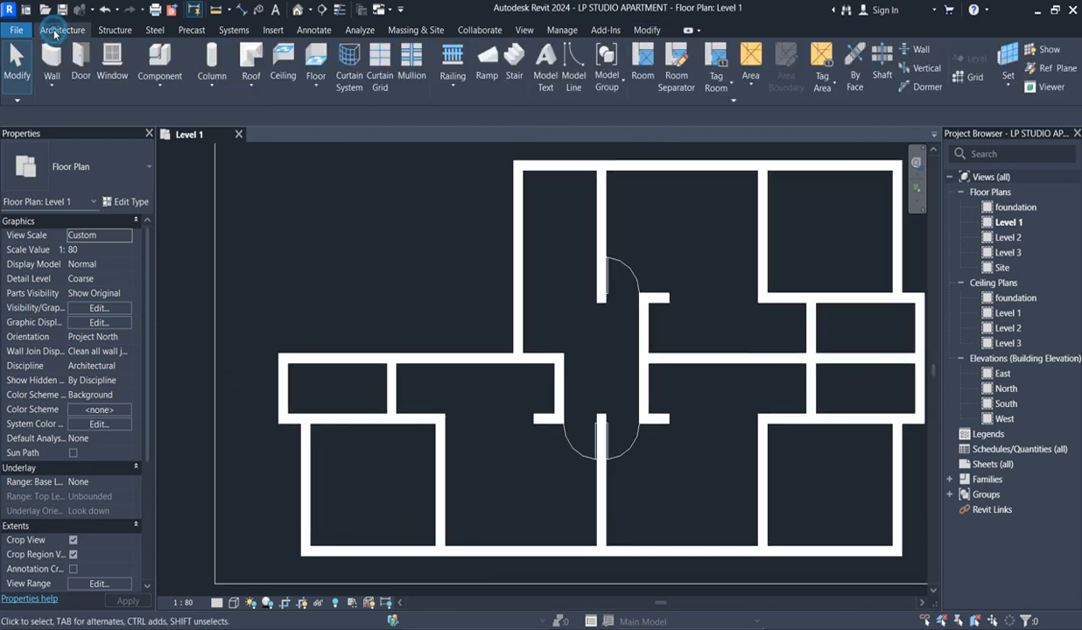
pyautogui.click(159, 61)
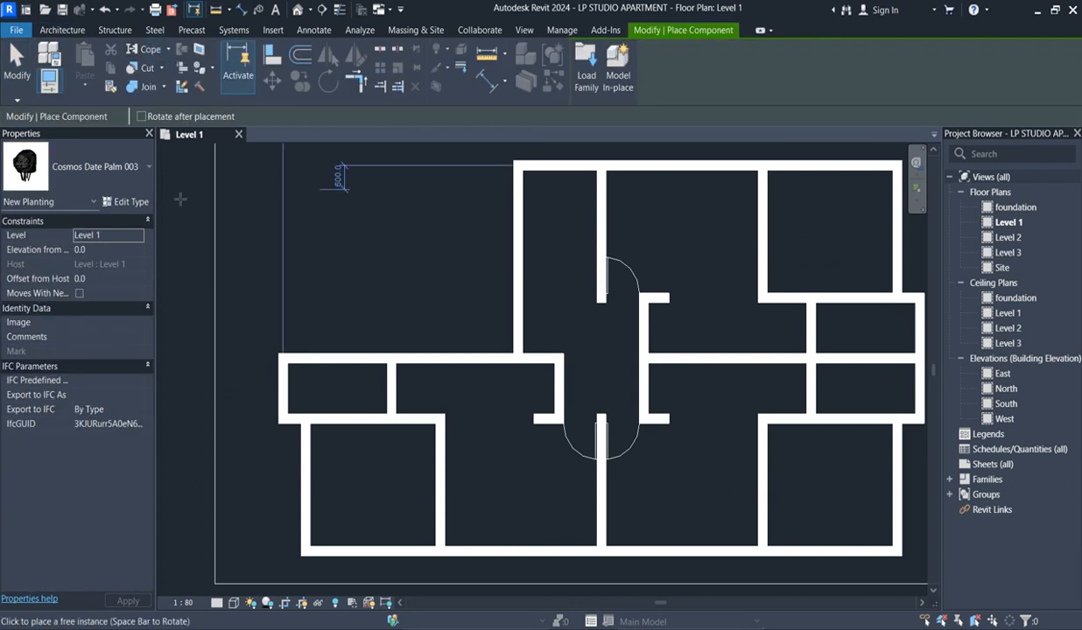
pyautogui.click(138, 175)
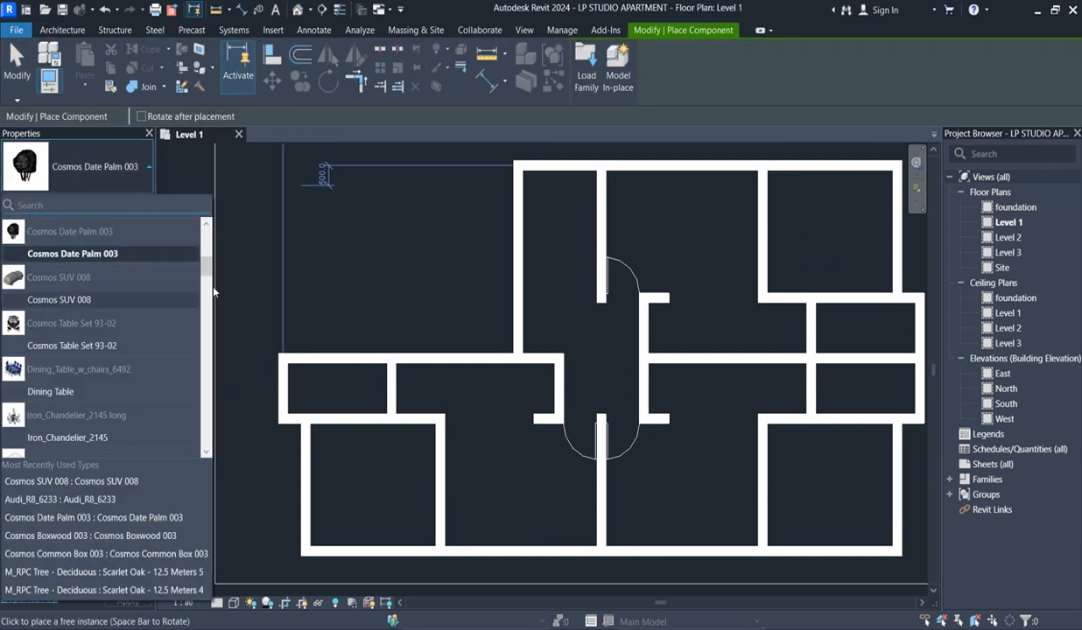
pyautogui.moveTo(207, 264); pyautogui.dragTo(207, 230)
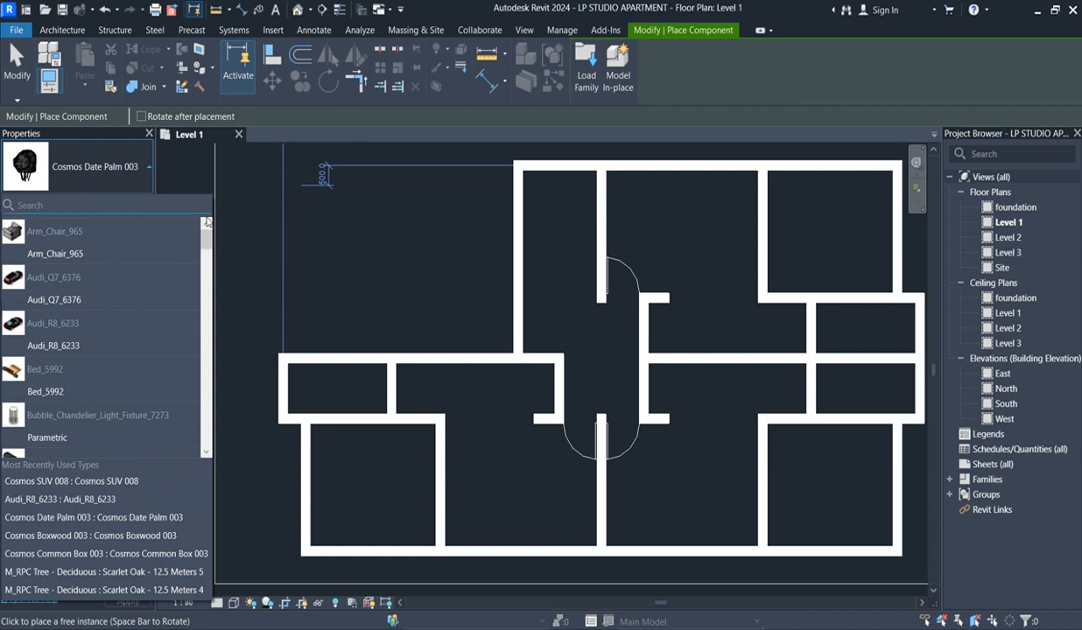
pyautogui.click(43, 391)
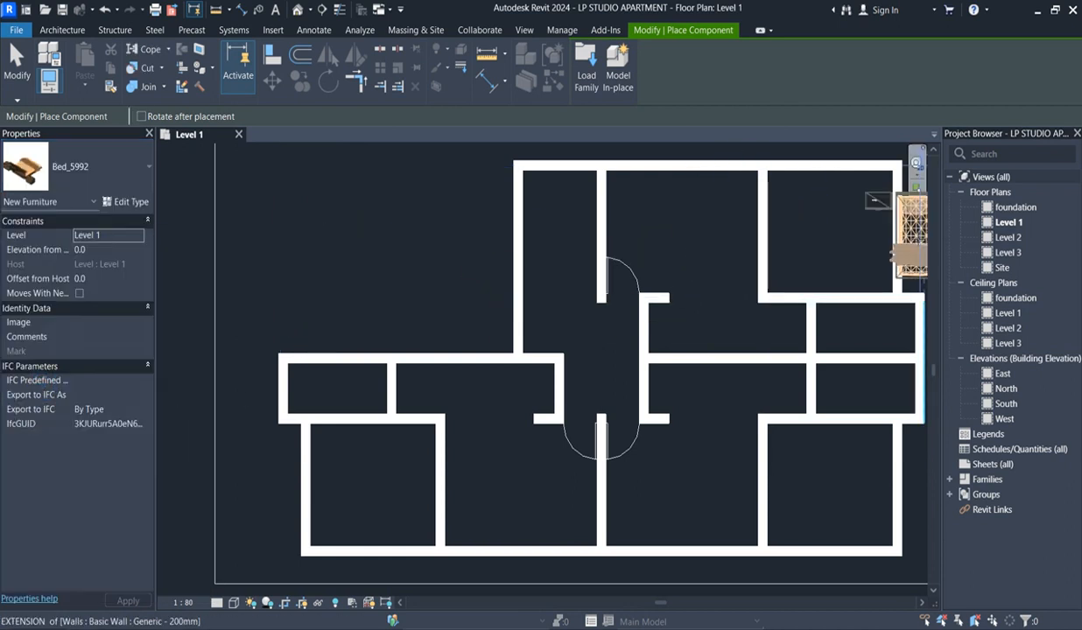
pyautogui.scroll(-3, 788, 254)
pyautogui.scroll(3, 823, 237)
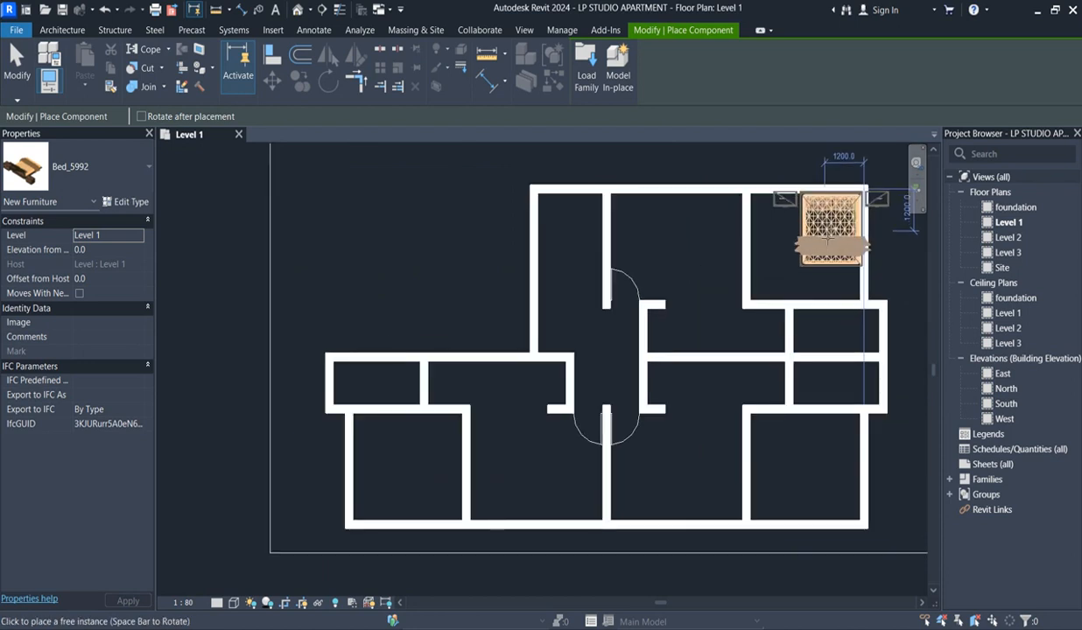
pyautogui.press('Escape')
pyautogui.press('Escape')
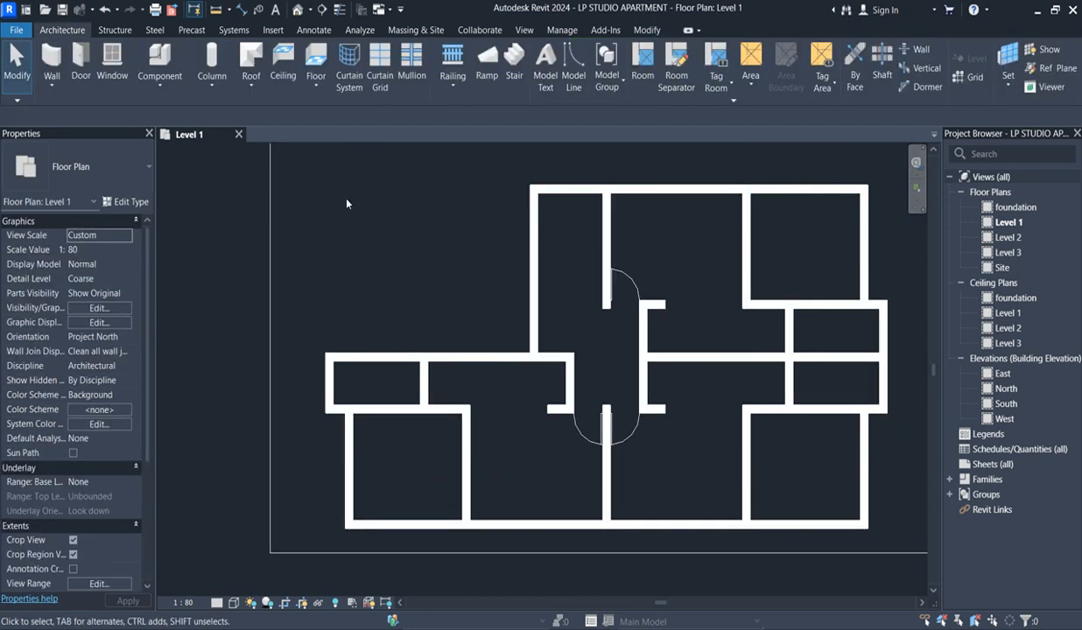
# - Place a Queen_size_2_6152 bed in the upper-right room at elevation -900, about 1600 mm from the right wall and 1200 mm from the upper wall
pyautogui.click(143, 60)
pyautogui.click(138, 166)
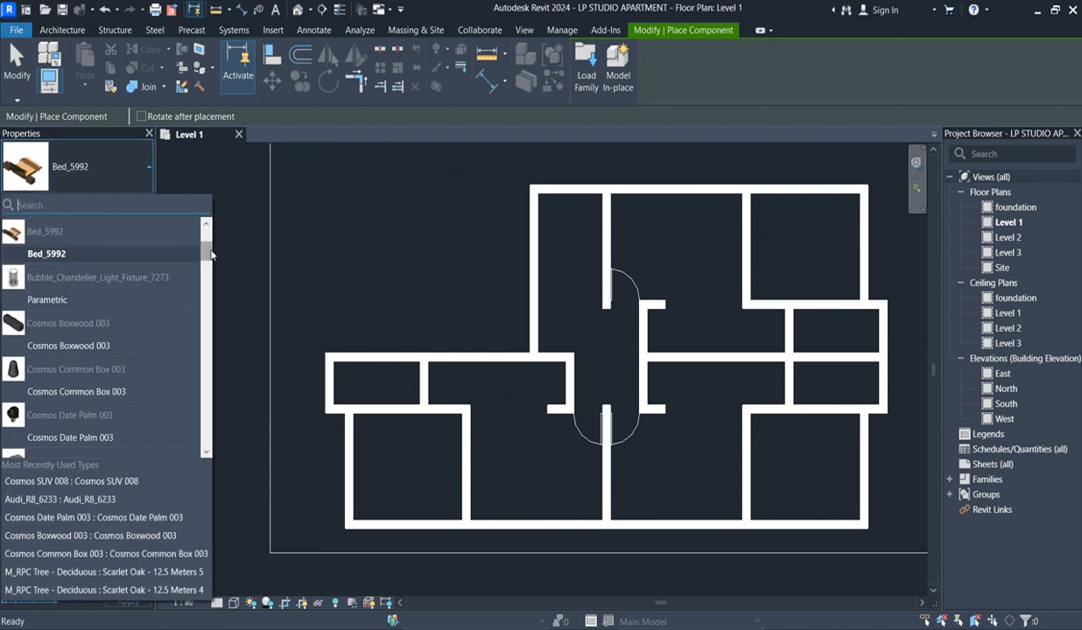
pyautogui.moveTo(208, 254); pyautogui.dragTo(211, 425)
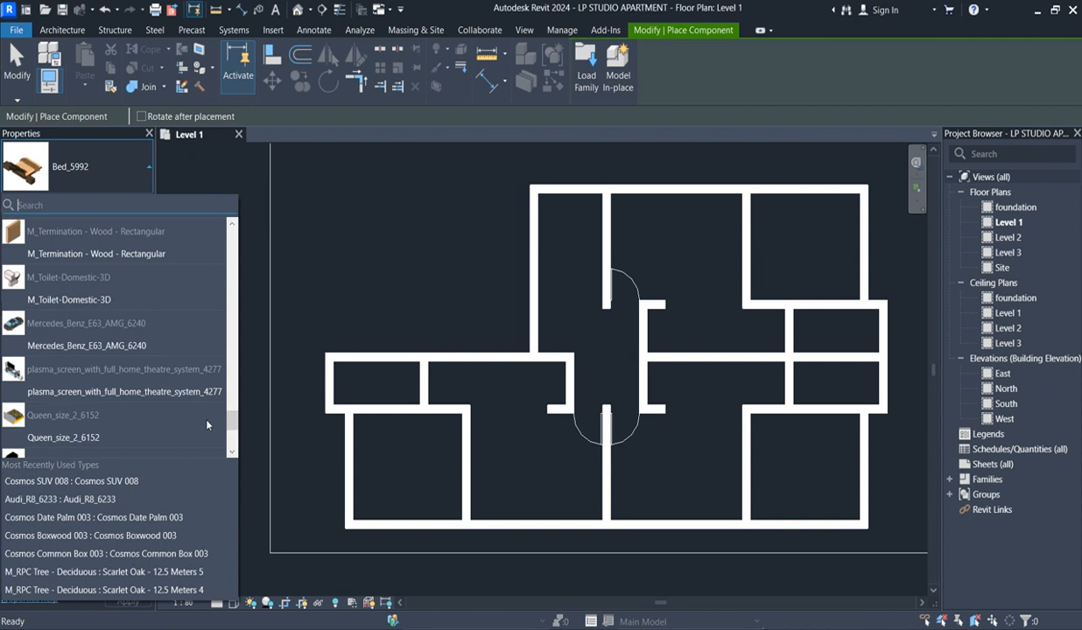
pyautogui.click(52, 438)
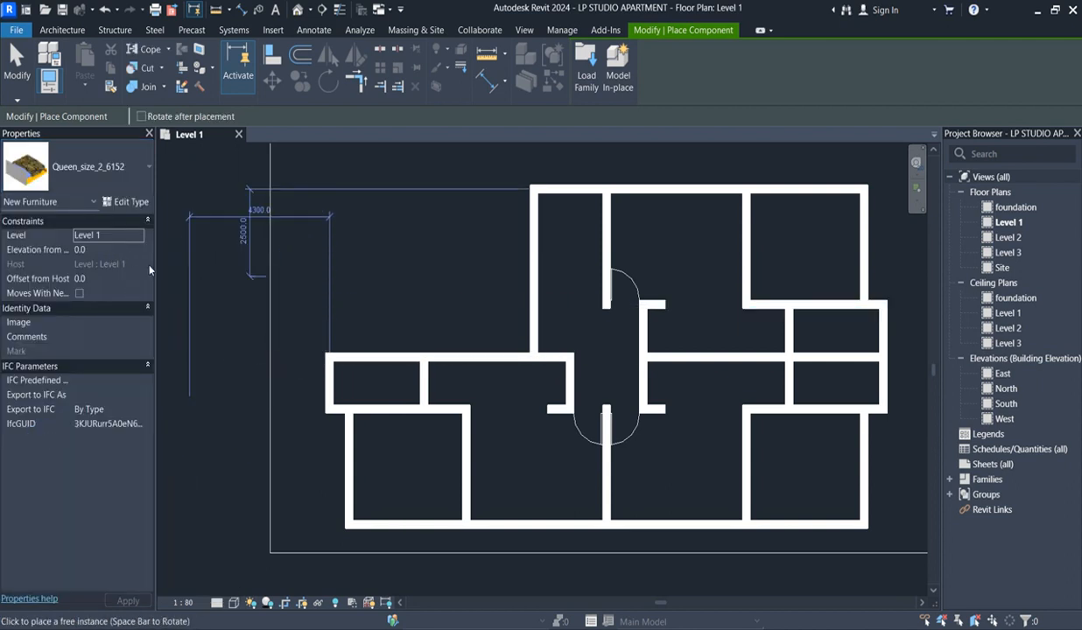
pyautogui.click(127, 251)
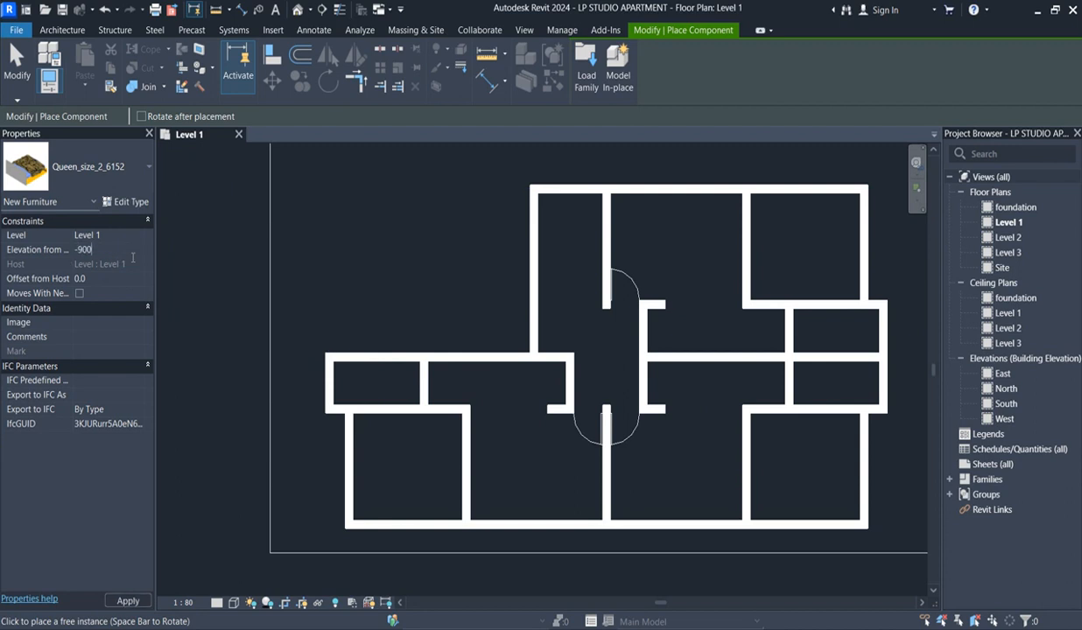
pyautogui.write('-900')
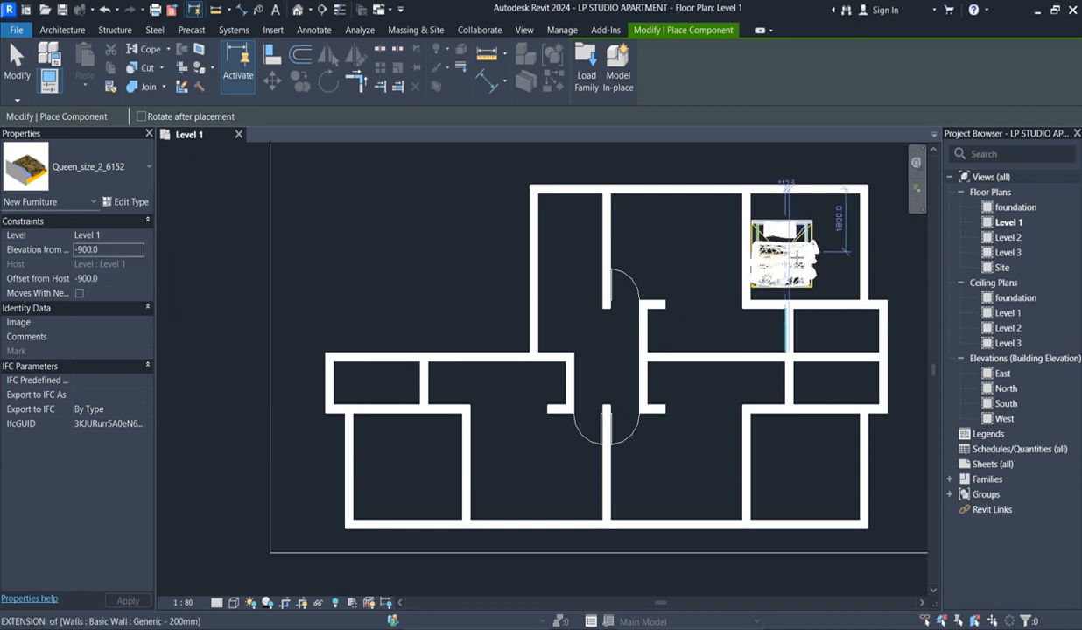
pyautogui.scroll(1, 810, 243)
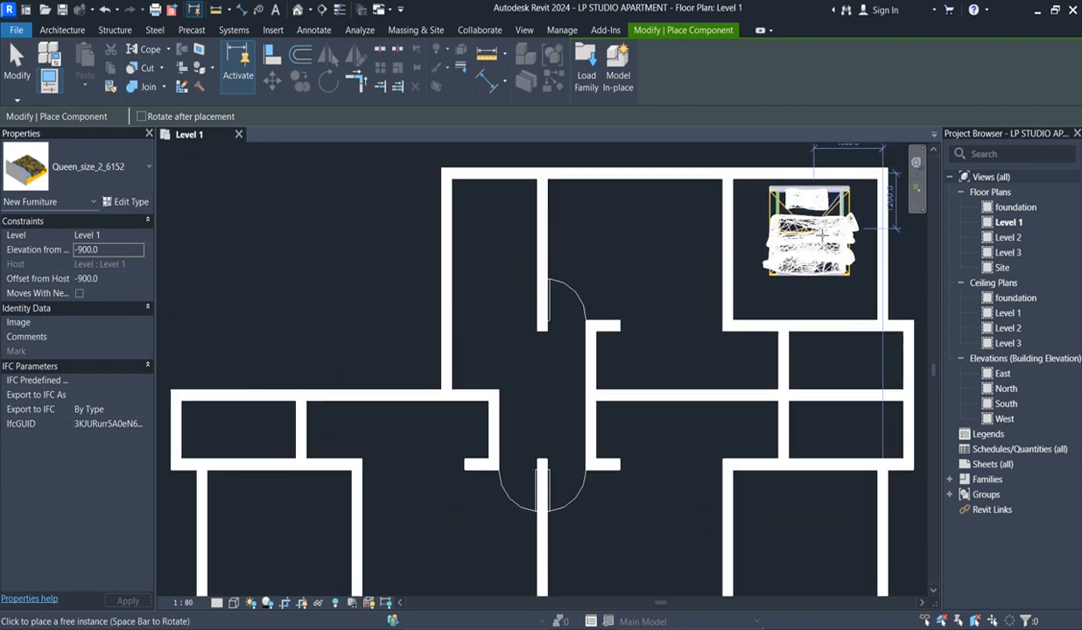
pyautogui.click(817, 229)
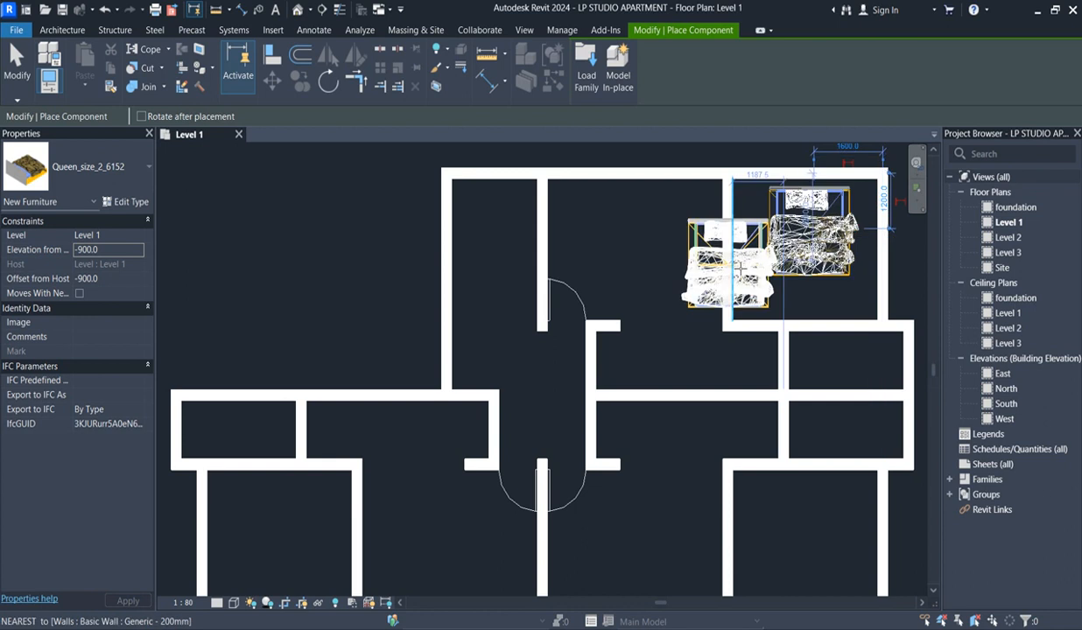
pyautogui.press('Escape')
pyautogui.scroll(-4, 605, 265)
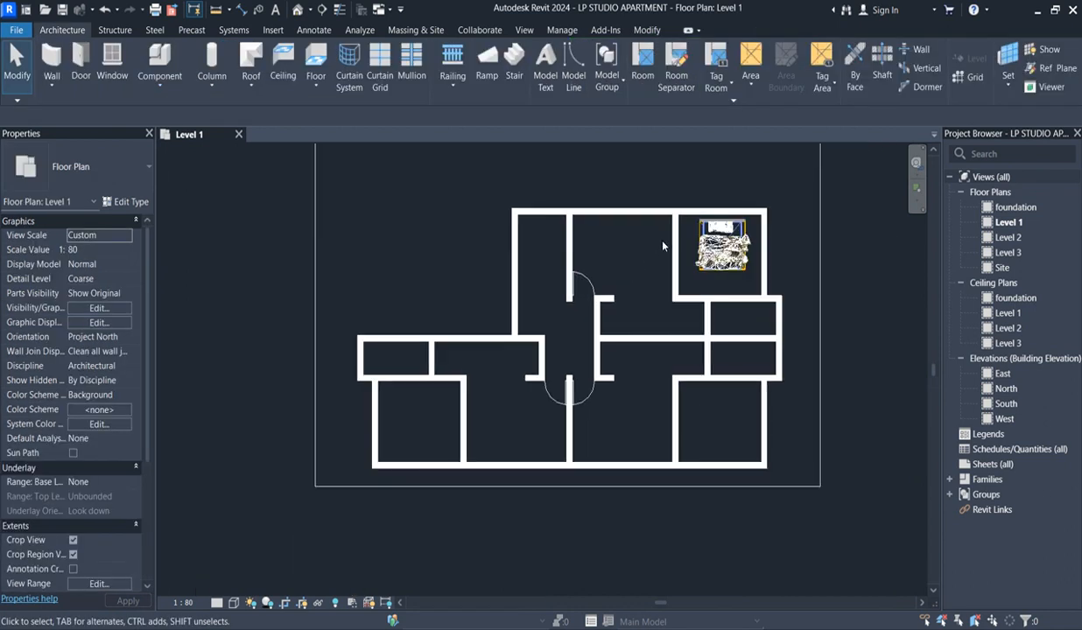
# - Place a second Queen_size_2_6152 bed in the lower-right room, headboard toward the lower wall, about 1100 mm from it and 2000 mm from the left wall
pyautogui.click(718, 243)
pyautogui.scroll(-1, 490, 350)
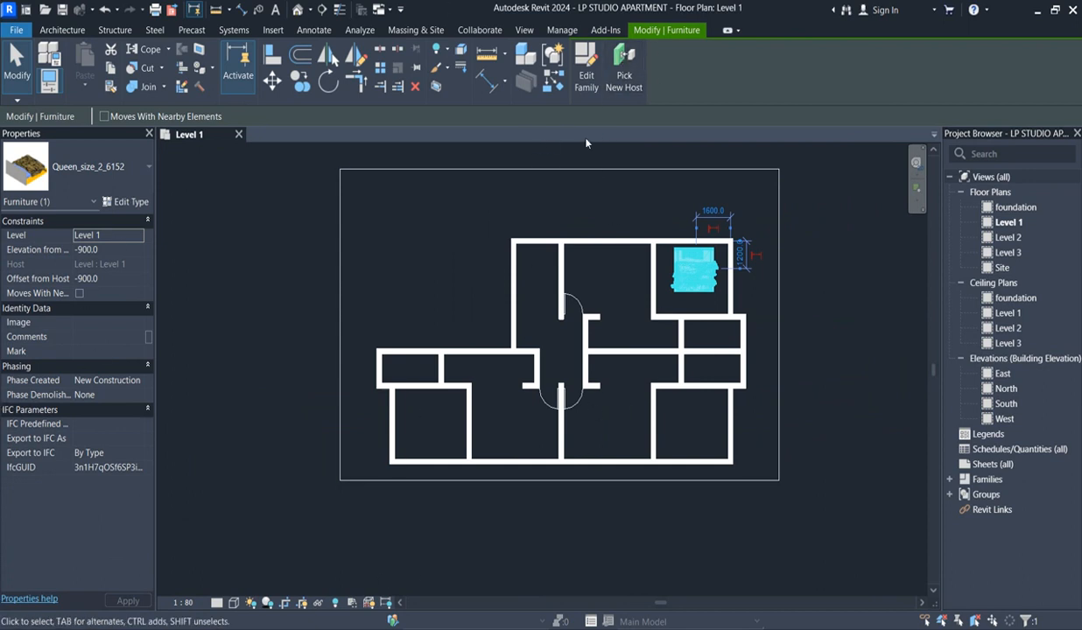
pyautogui.click(553, 79)
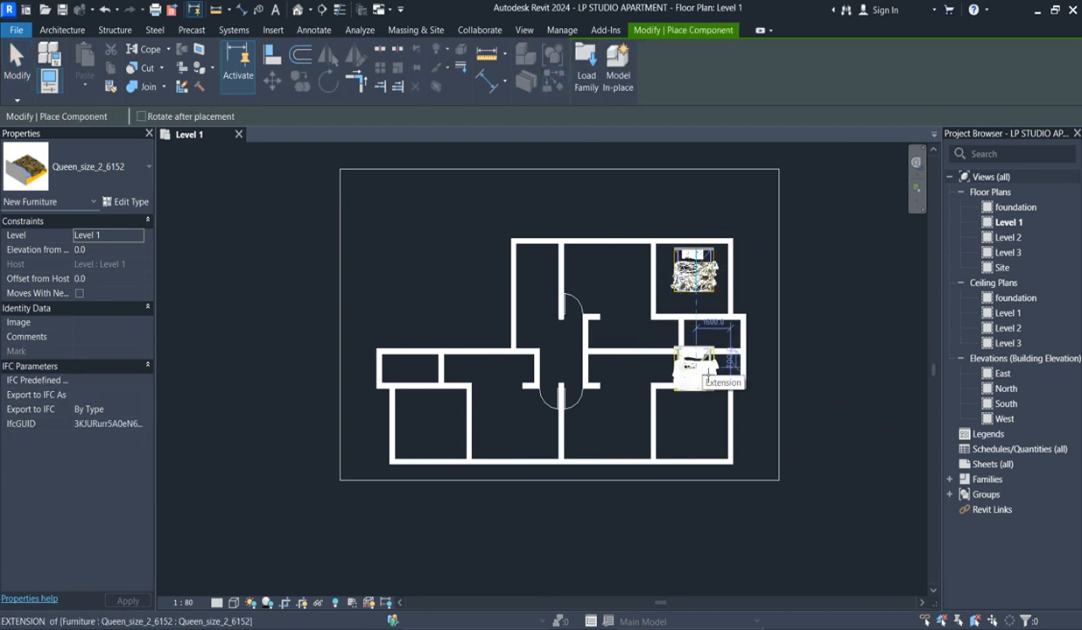
pyautogui.scroll(2, 691, 410)
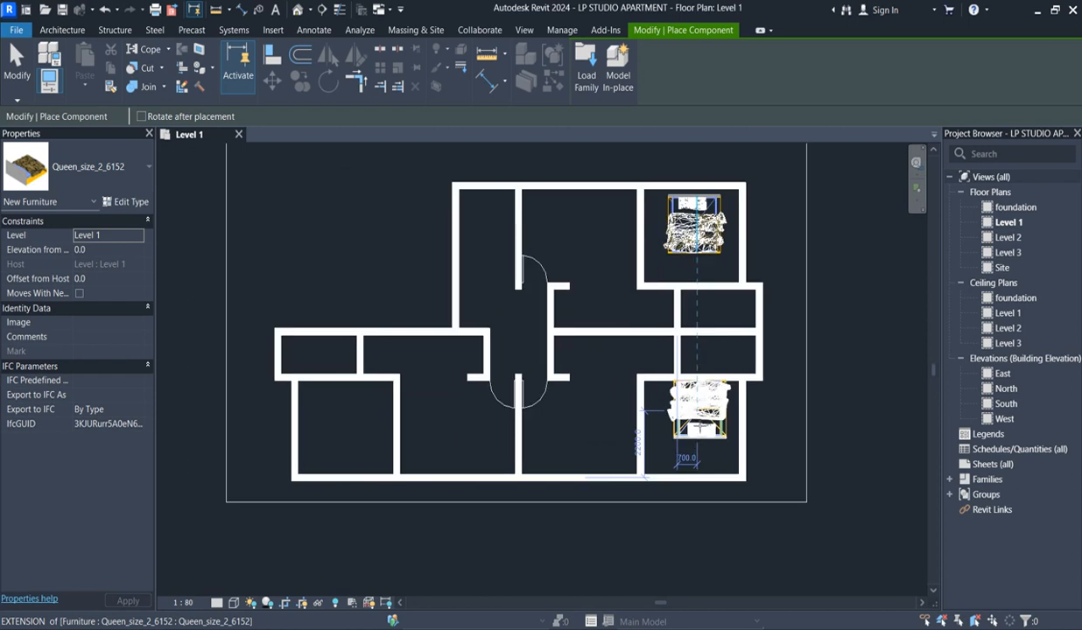
pyautogui.scroll(1, 691, 418)
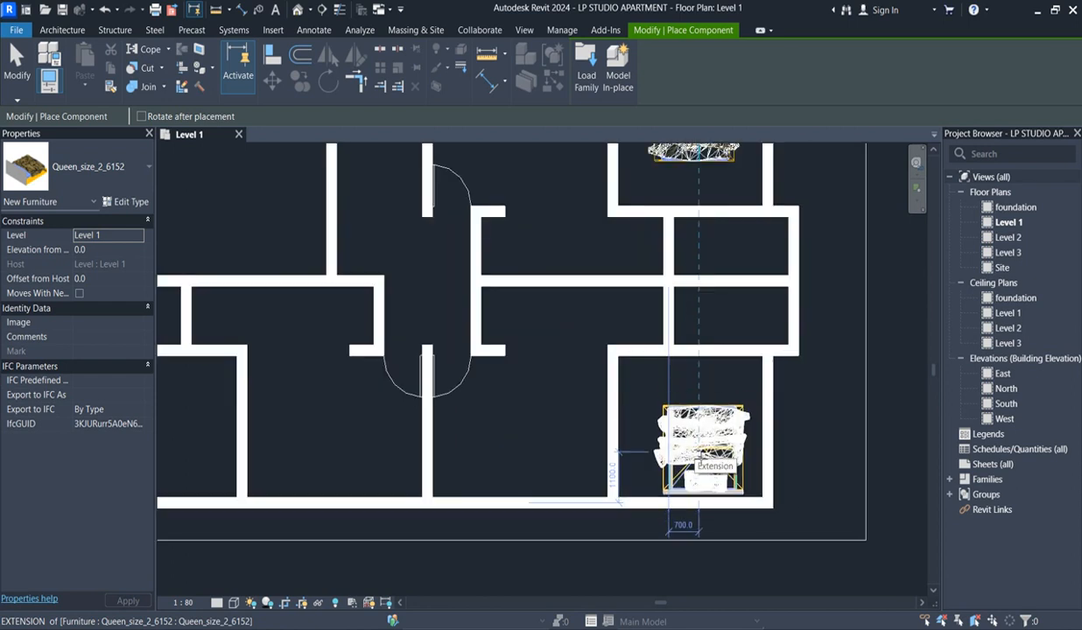
pyautogui.click(695, 449)
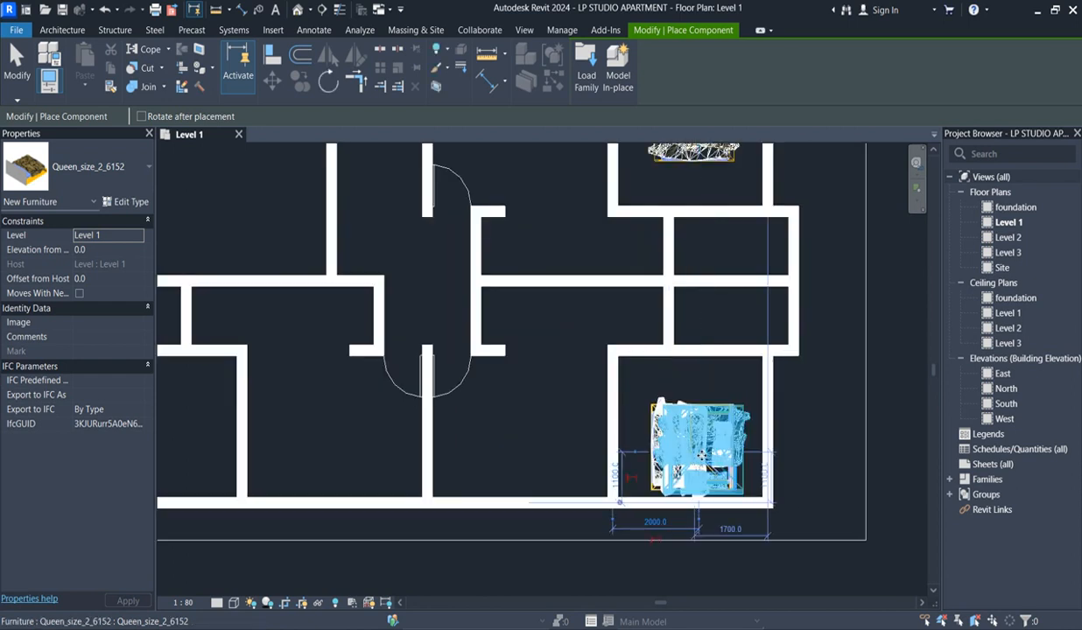
pyautogui.press('Escape')
pyautogui.press('Escape')
pyautogui.scroll(-2, 605, 405)
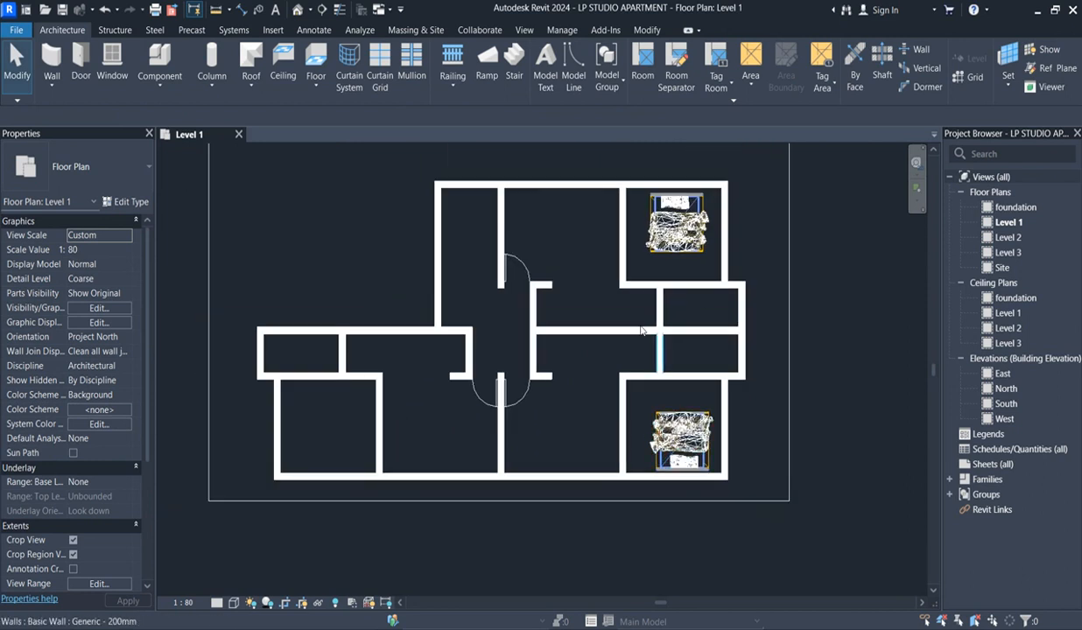
# - Place an M_Single-Flush tol door in the upper small right room's left wall, about 700 mm above the dividing wall and opening inward
pyautogui.click(516, 259)
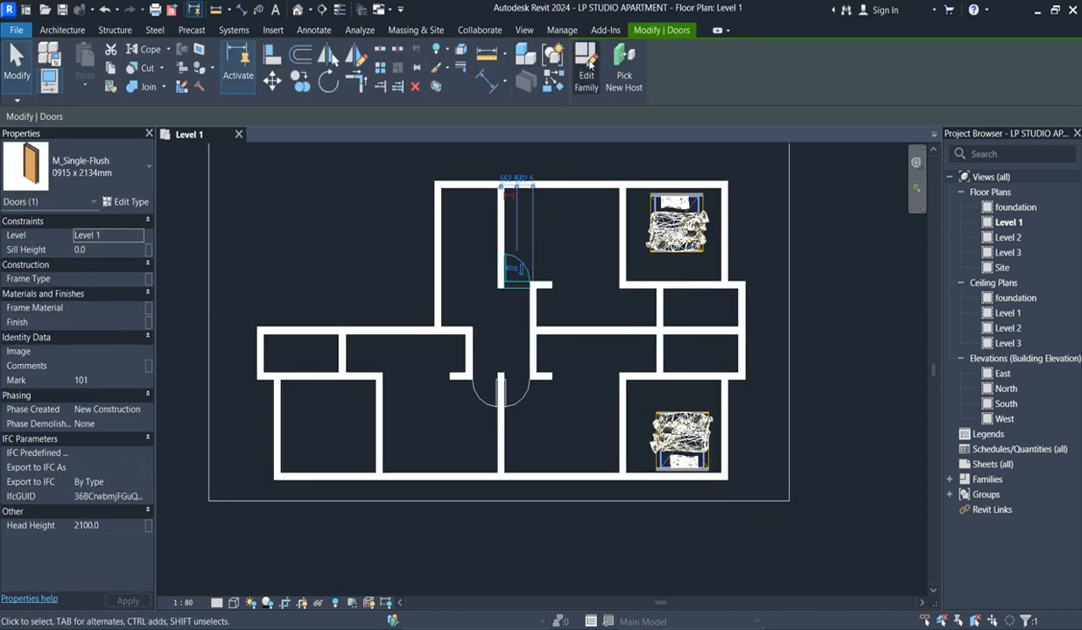
pyautogui.click(553, 80)
pyautogui.scroll(3, 664, 315)
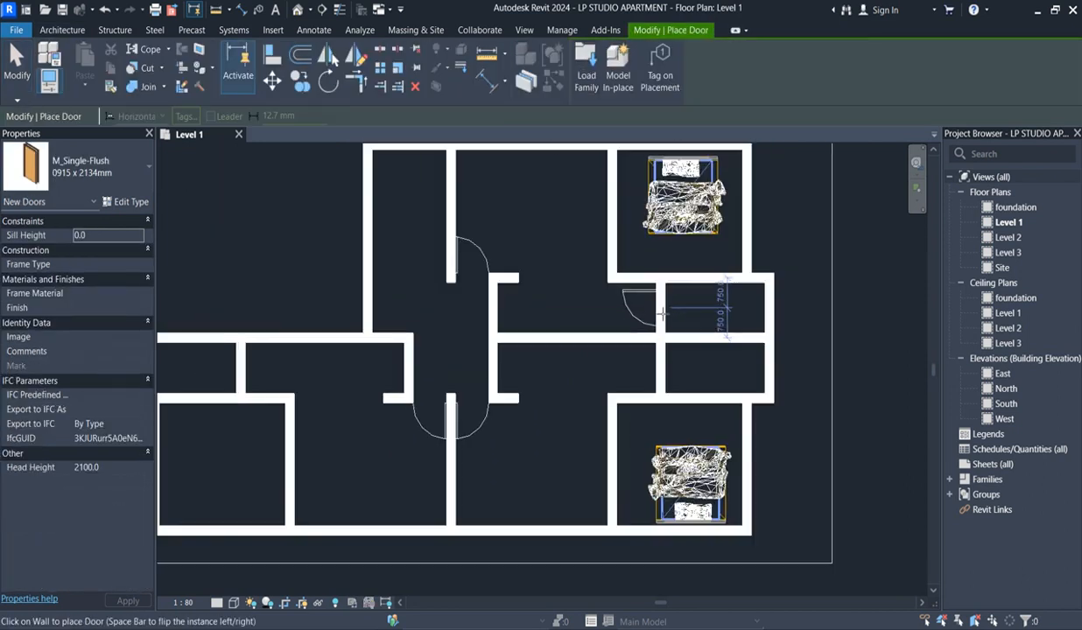
pyautogui.click(103, 175)
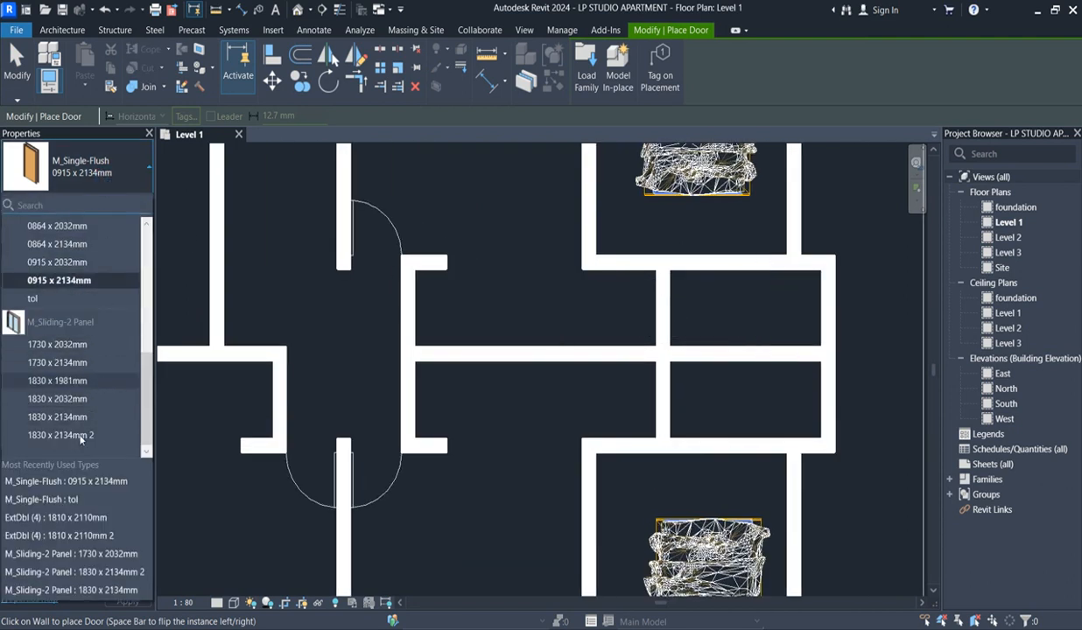
pyautogui.click(68, 499)
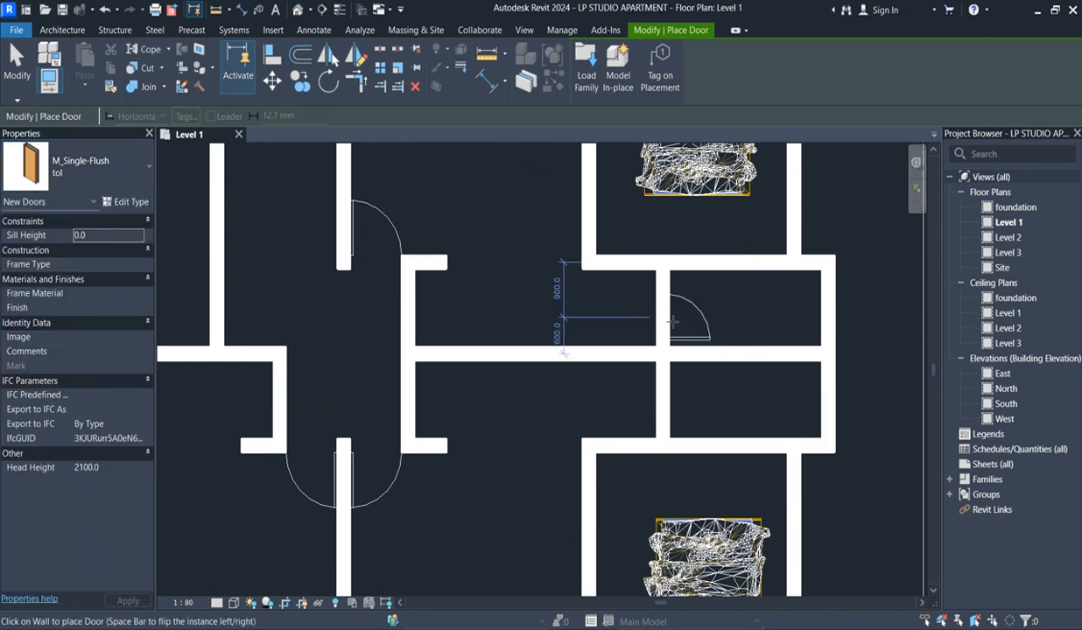
pyautogui.scroll(2, 660, 315)
pyautogui.click(673, 313)
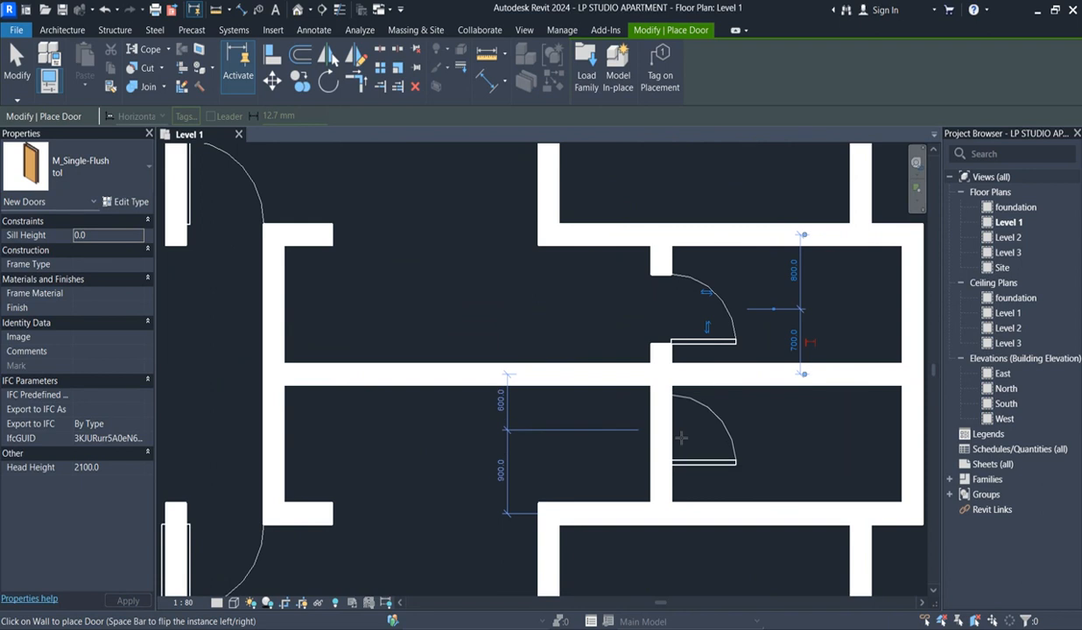
# - Place a matching tol door in the lower small right room's left wall, about 600 mm below the dividing wall, and flip its hinge side
pyautogui.scroll(-2, 681, 438)
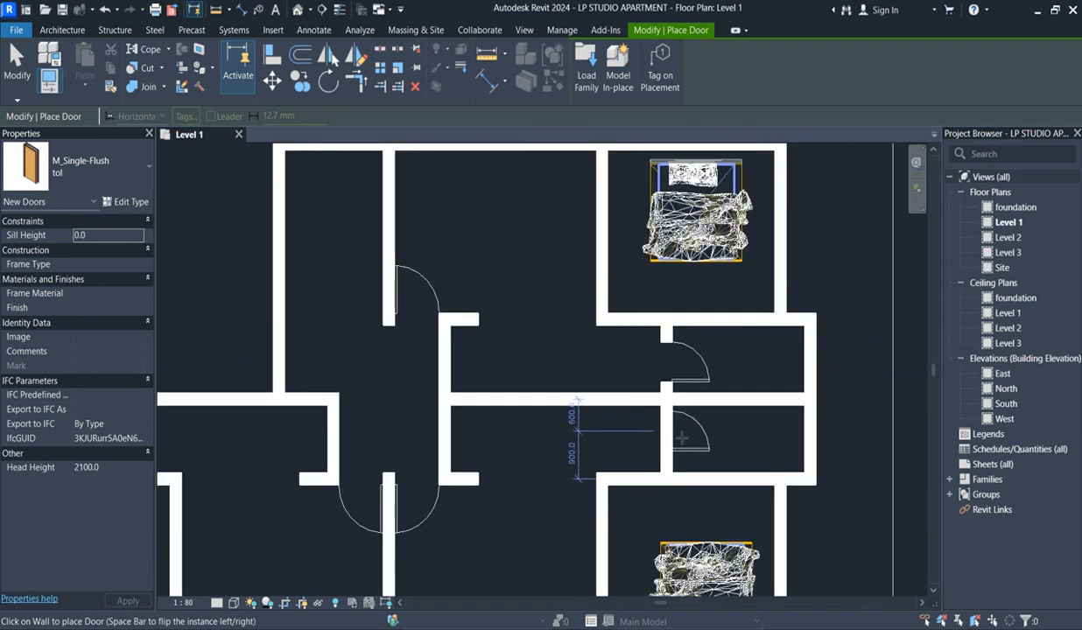
pyautogui.click(676, 430)
pyautogui.press('Escape')
pyautogui.click(692, 436)
pyautogui.click(695, 438)
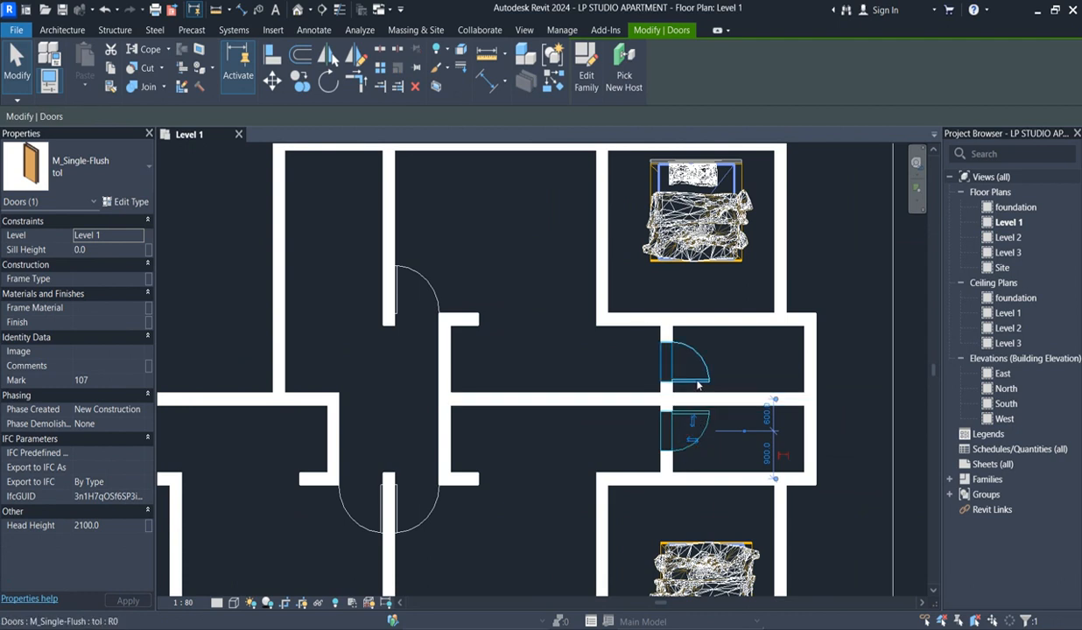
pyautogui.click(732, 340)
pyautogui.scroll(-3, 653, 391)
pyautogui.scroll(-1, 653, 392)
pyautogui.scroll(1, 654, 437)
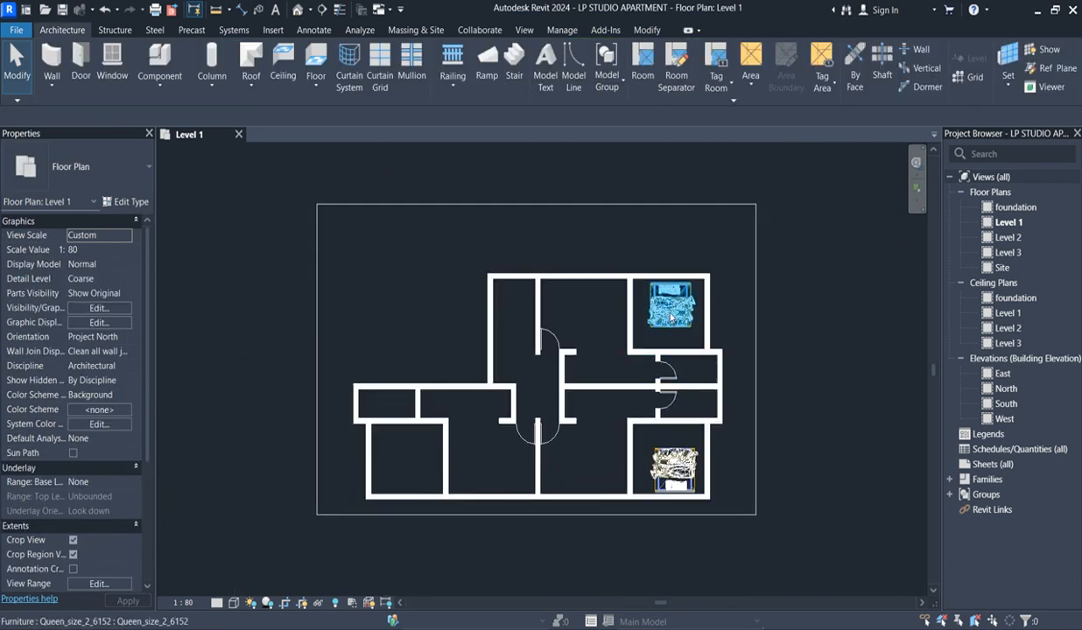
# - Set the component type to sectional_sofa_6482 and try to place it in the plan
pyautogui.click(159, 60)
pyautogui.click(134, 167)
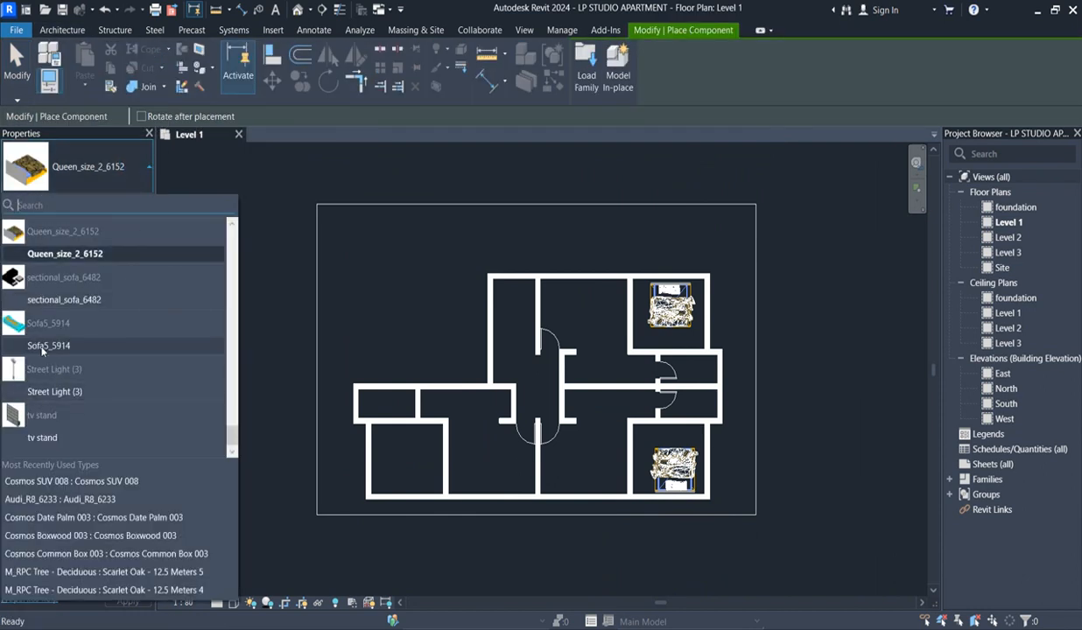
pyautogui.click(55, 302)
pyautogui.scroll(2, 571, 314)
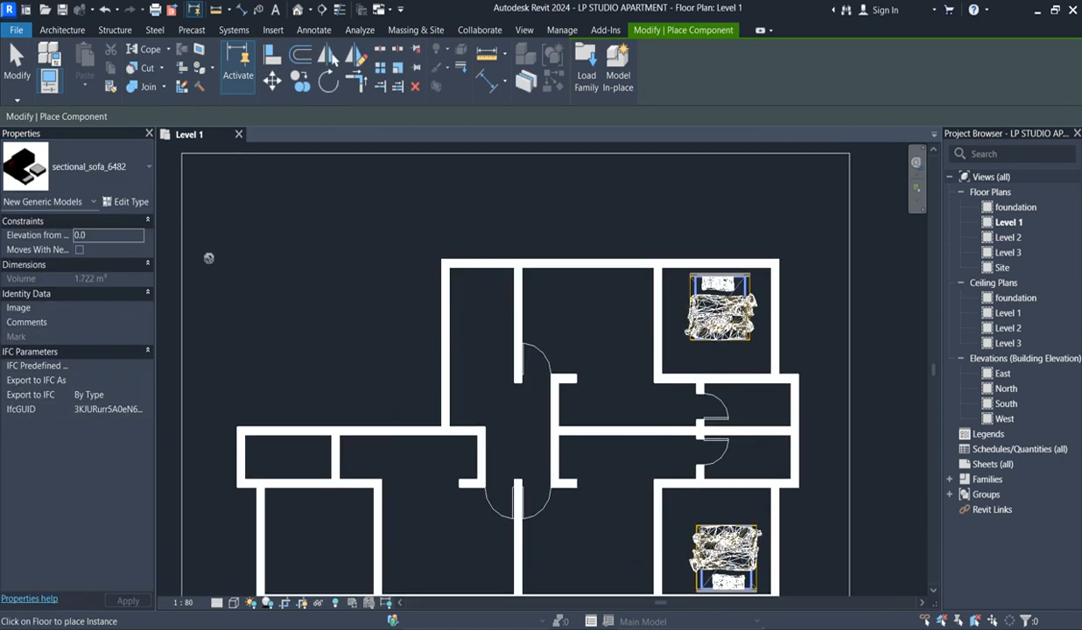
pyautogui.press('Escape')
pyautogui.scroll(-5, 470, 351)
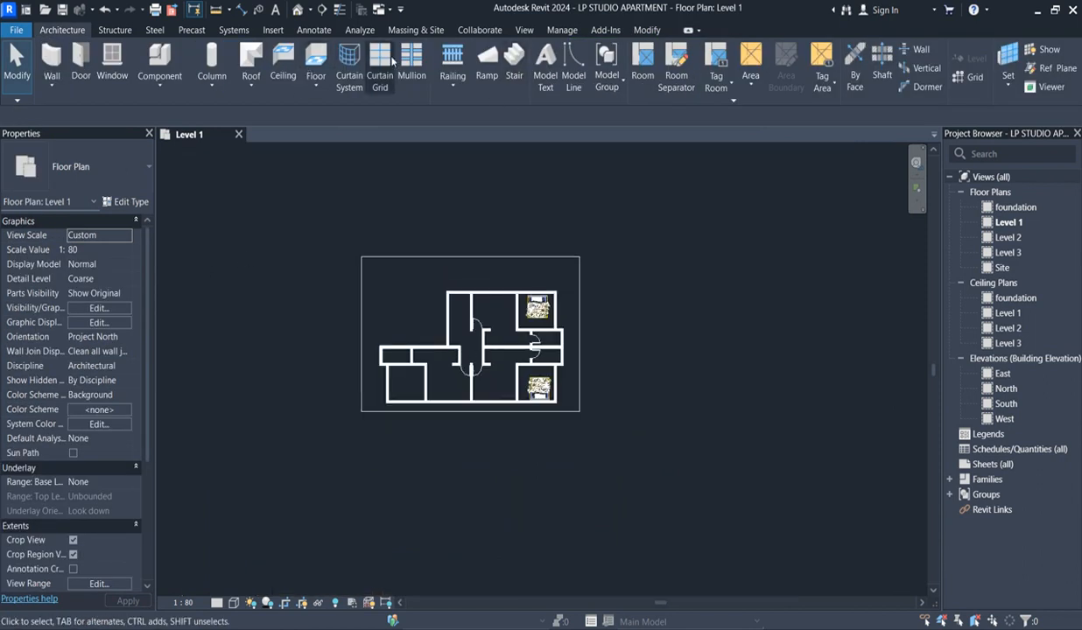
# - Begin an architectural floor of type tiles 5 and pick the upper exterior wall's outer edge as a boundary line
pyautogui.click(322, 84)
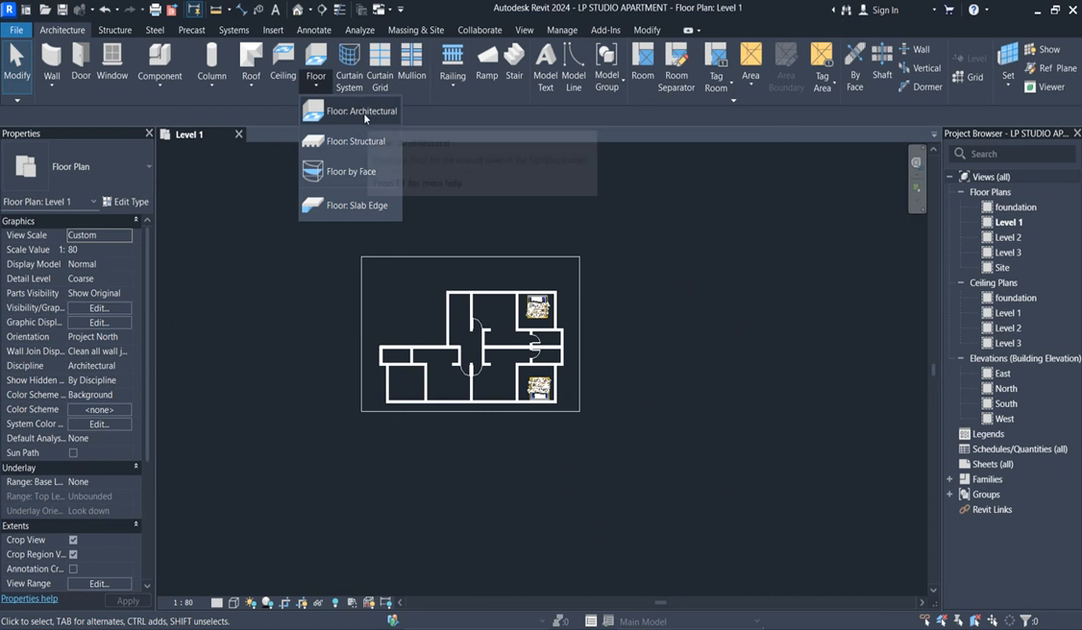
pyautogui.click(351, 110)
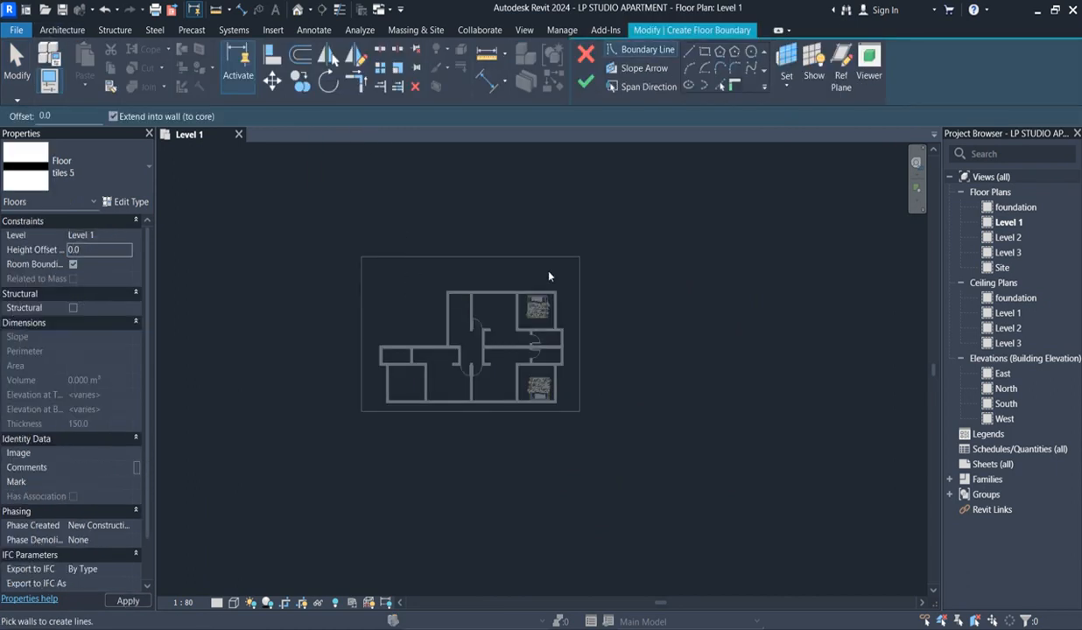
pyautogui.click(719, 85)
pyautogui.scroll(2, 485, 276)
pyautogui.scroll(2, 577, 344)
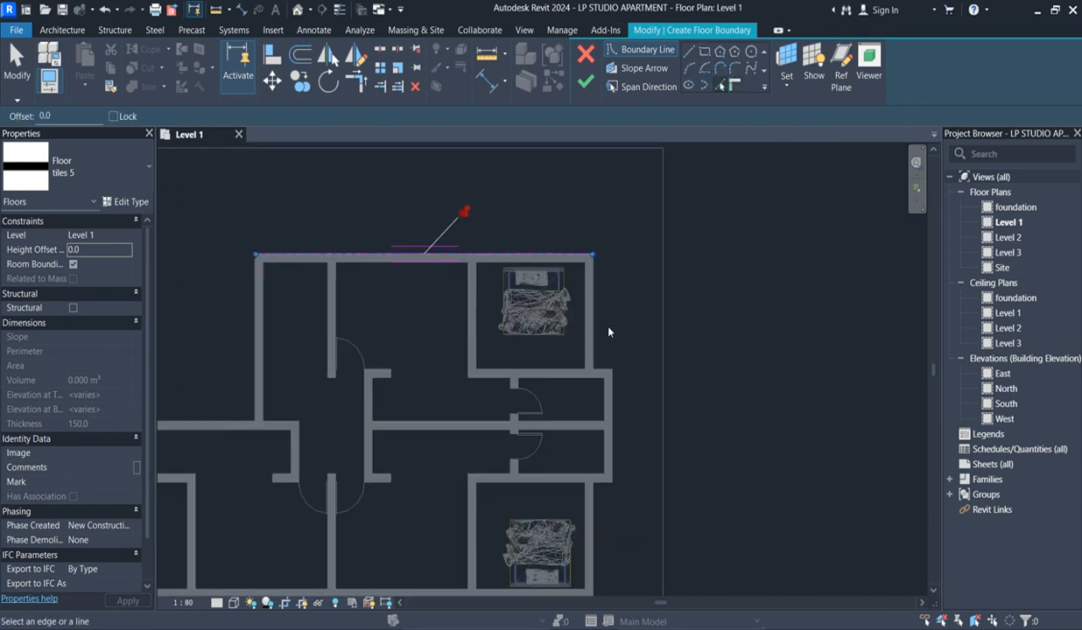
# - Pick floor boundary lines along the stepped outer edges of the right-hand exterior walls down to the lower wall
pyautogui.scroll(4, 599, 376)
pyautogui.click(614, 368)
pyautogui.click(630, 402)
pyautogui.scroll(-3, 596, 233)
pyautogui.scroll(2, 619, 441)
pyautogui.click(587, 436)
pyautogui.click(570, 463)
pyautogui.scroll(-3, 571, 368)
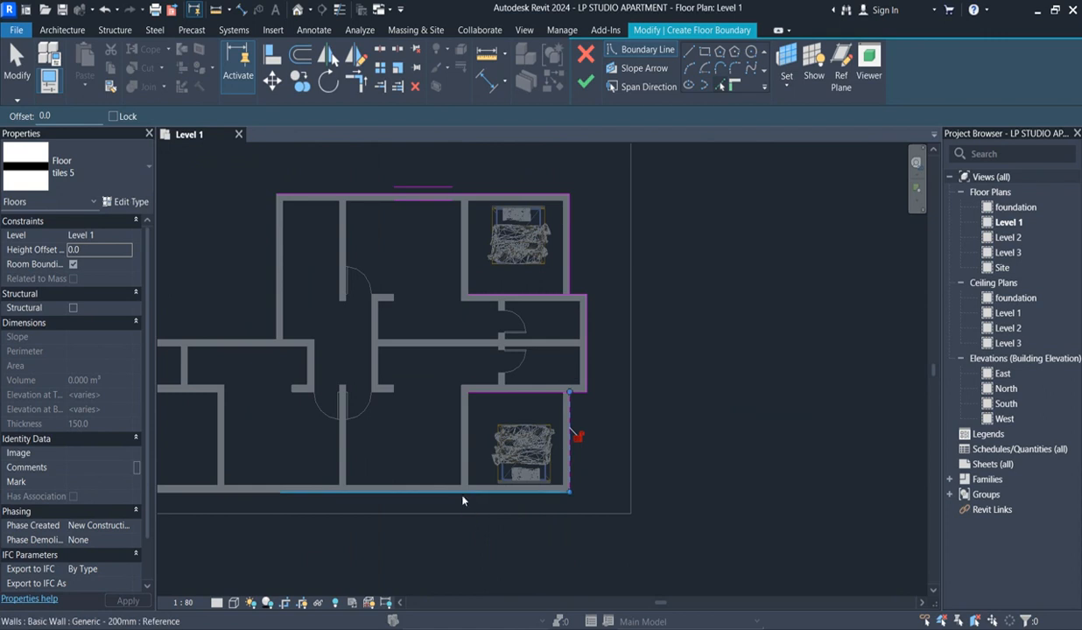
# - Add floor boundary lines along the lower wall and the stepped left exterior walls, up to the upper-left corner
pyautogui.scroll(-2, 475, 473)
pyautogui.scroll(4, 329, 413)
pyautogui.click(326, 411)
pyautogui.scroll(2, 341, 473)
pyautogui.click(343, 471)
pyautogui.click(392, 316)
pyautogui.scroll(-2, 400, 338)
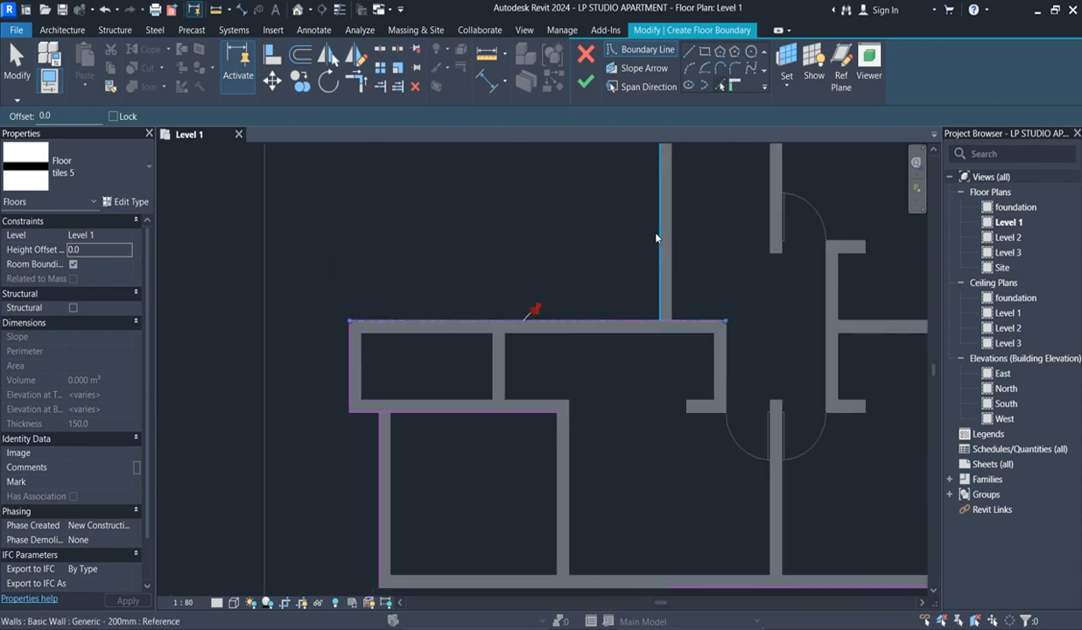
pyautogui.scroll(-3, 569, 328)
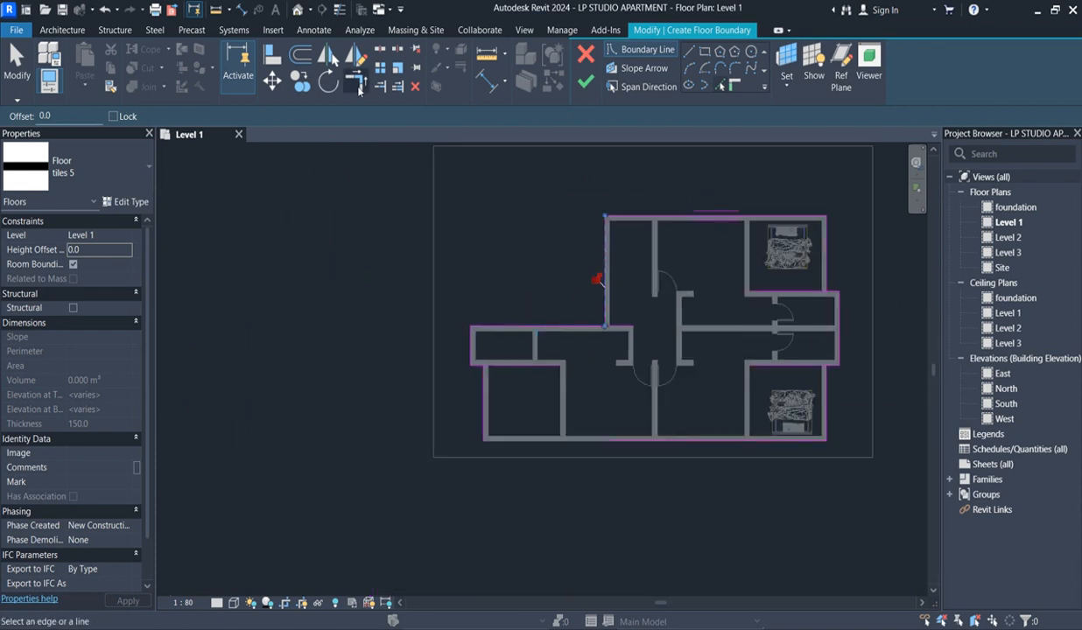
# - Trim the picked floor boundary lines into closed corners at the steps on the left and right sides of the building
pyautogui.click(357, 84)
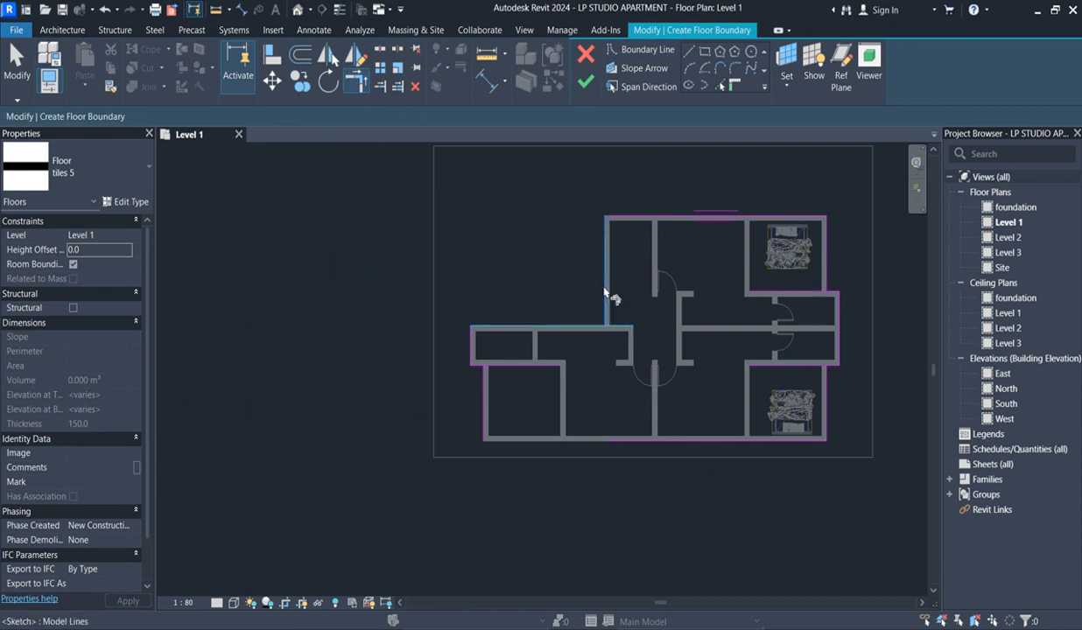
pyautogui.scroll(2, 480, 366)
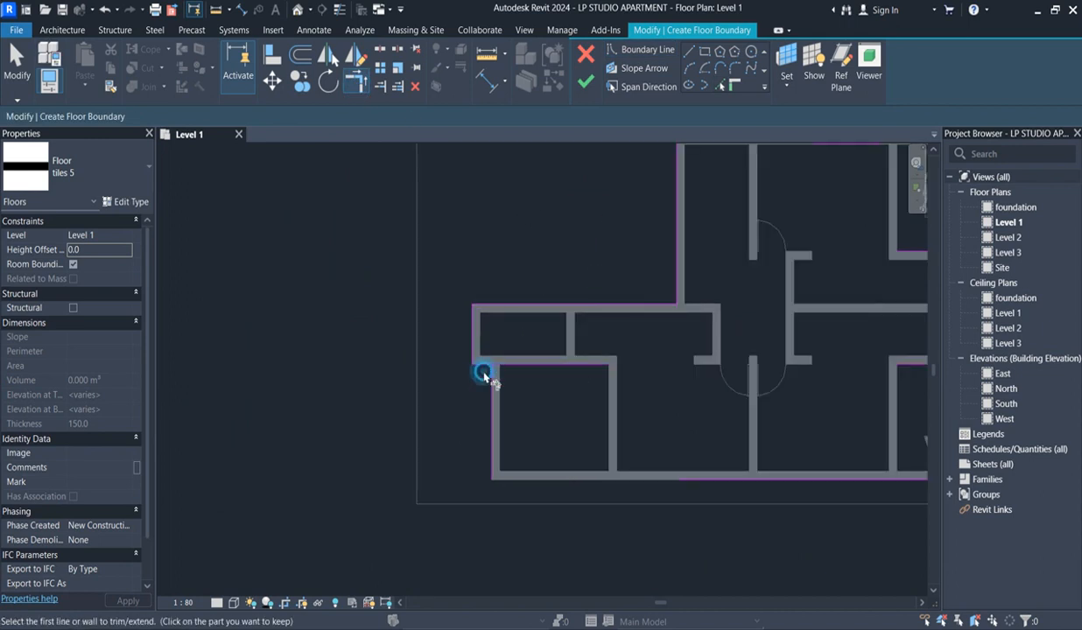
pyautogui.scroll(-3, 494, 394)
pyautogui.scroll(3, 702, 429)
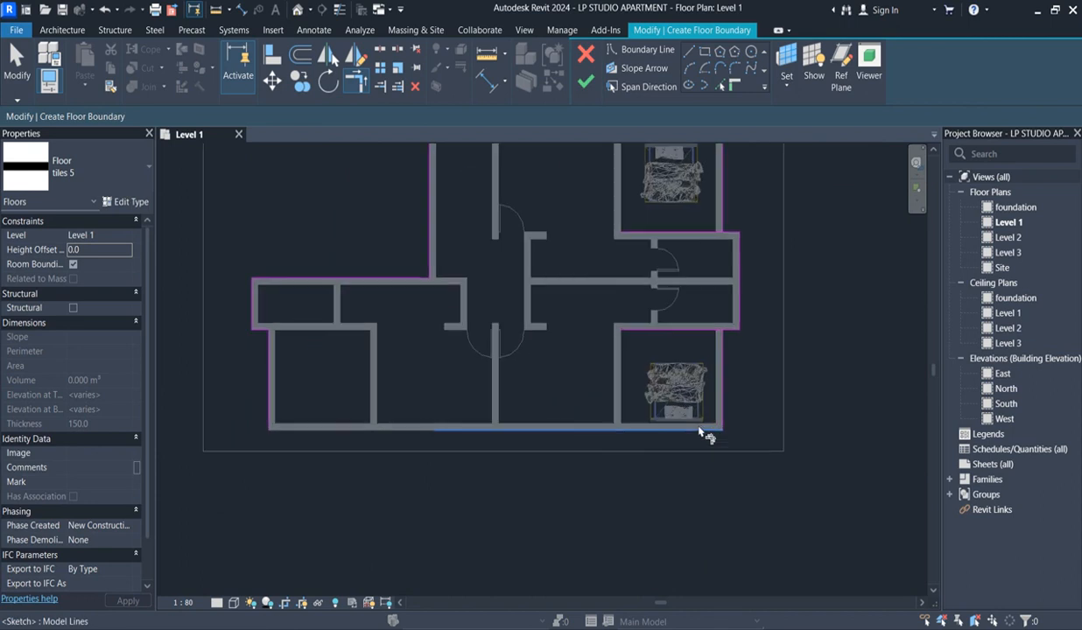
pyautogui.click(727, 331)
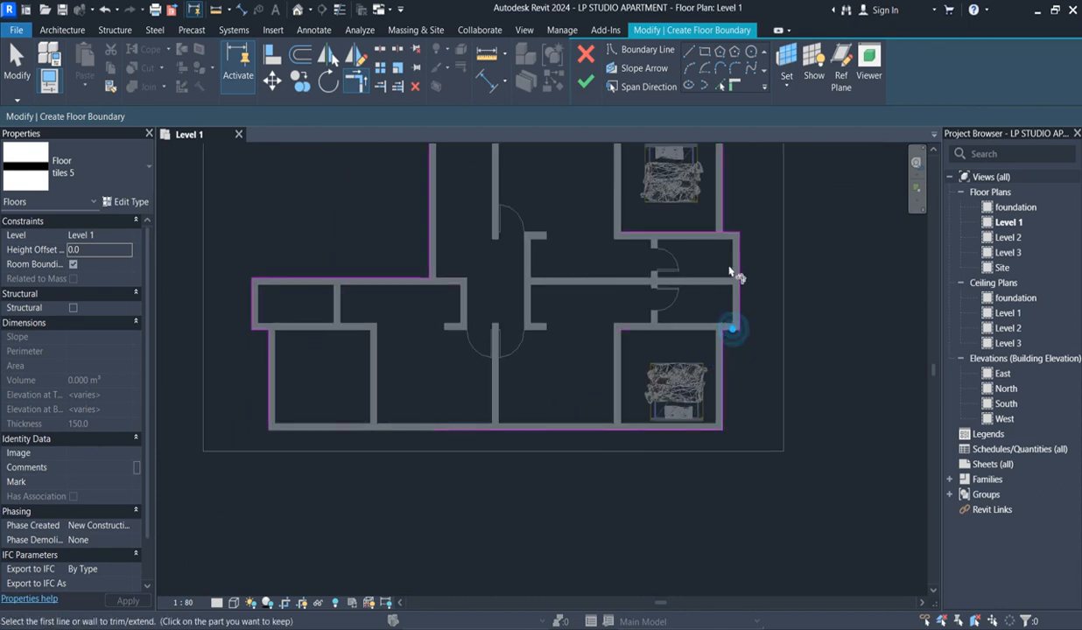
pyautogui.click(731, 230)
pyautogui.scroll(-3, 623, 309)
pyautogui.scroll(3, 596, 285)
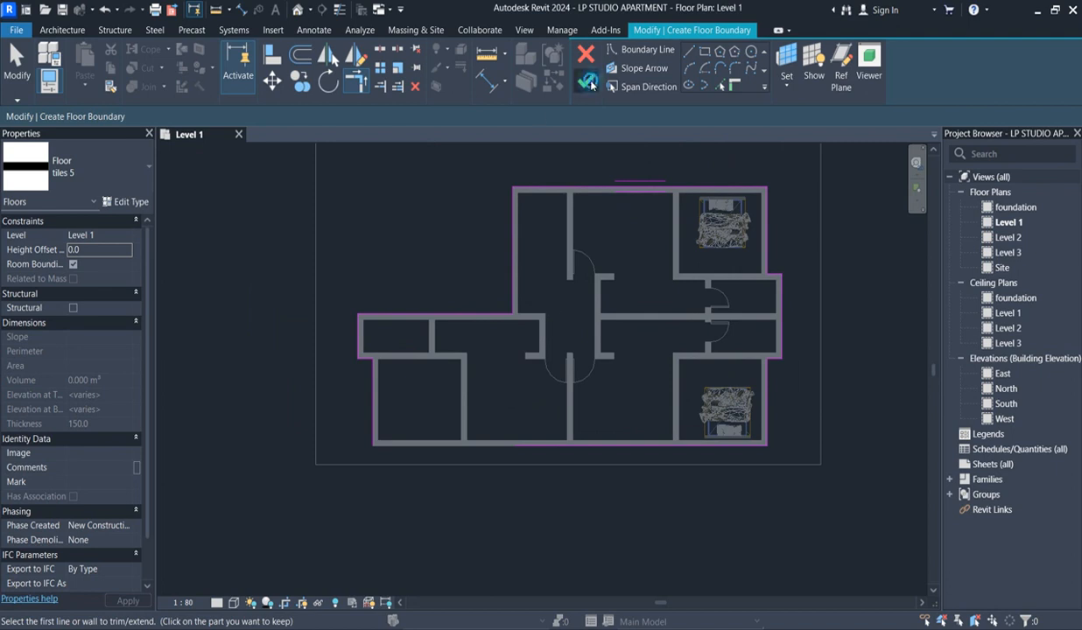
# - Extend the lower boundary line to meet the lower-left vertical line in a closed corner and finish the floor sketch
pyautogui.click(589, 84)
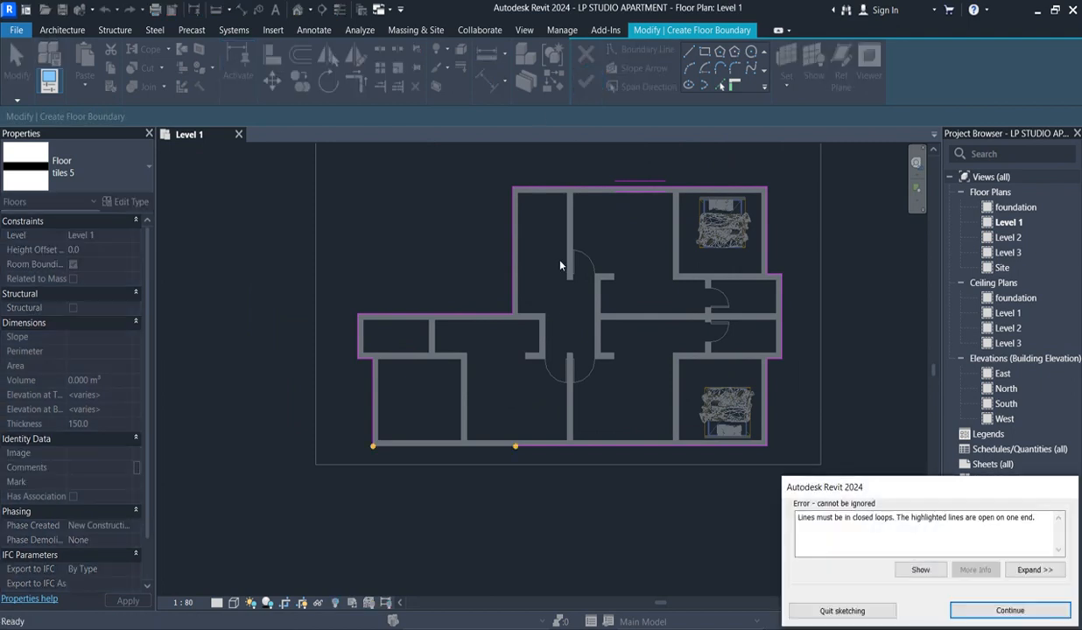
pyautogui.click(978, 610)
pyautogui.click(553, 443)
pyautogui.click(375, 426)
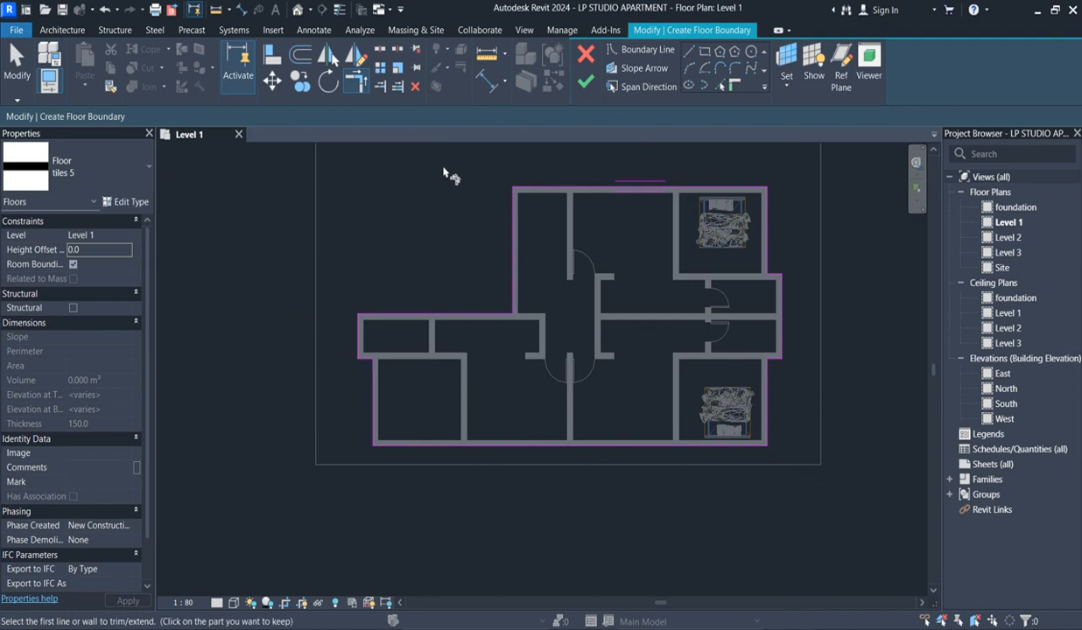
pyautogui.click(584, 82)
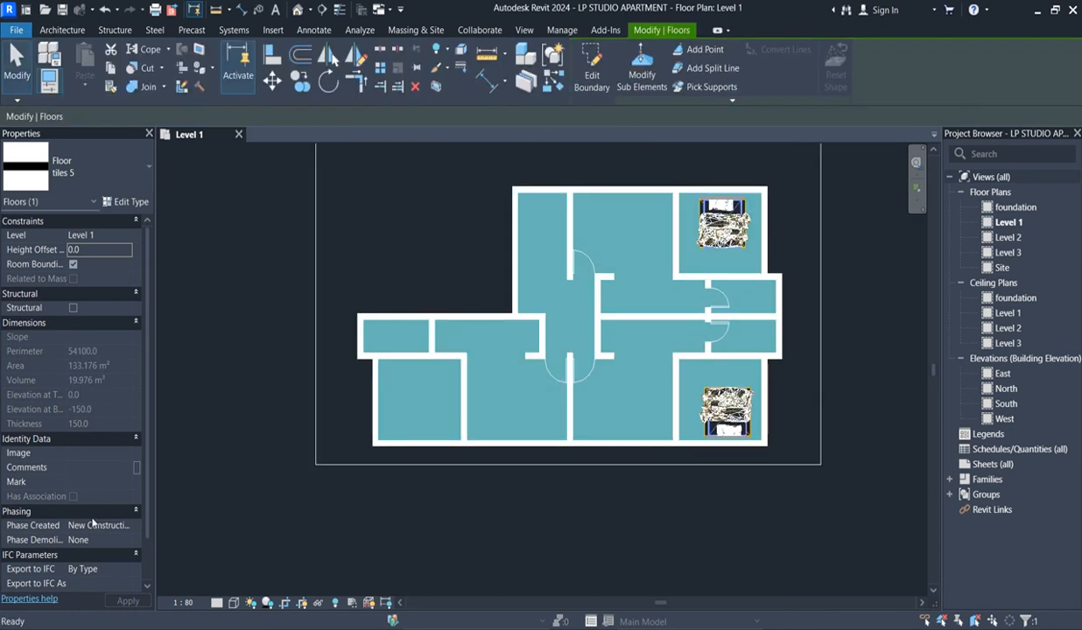
pyautogui.click(446, 271)
pyautogui.scroll(-1, 411, 265)
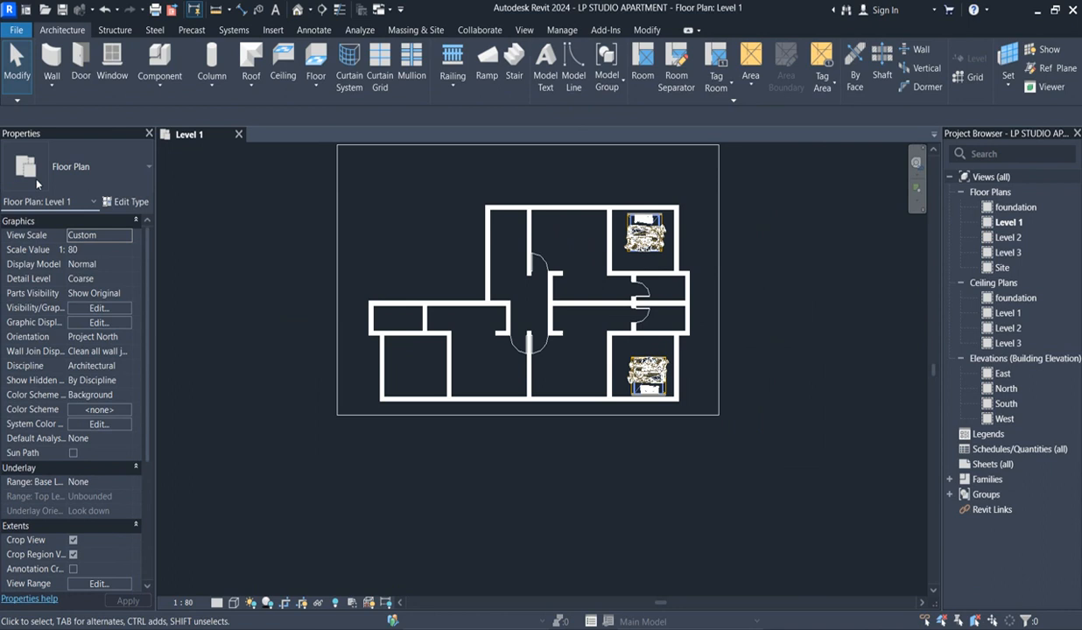
# - Place the sectional_sofa_6482 in the upper middle room, tucked into its upper-right corner, about 1600 mm from the upper wall
pyautogui.click(146, 61)
pyautogui.scroll(4, 591, 222)
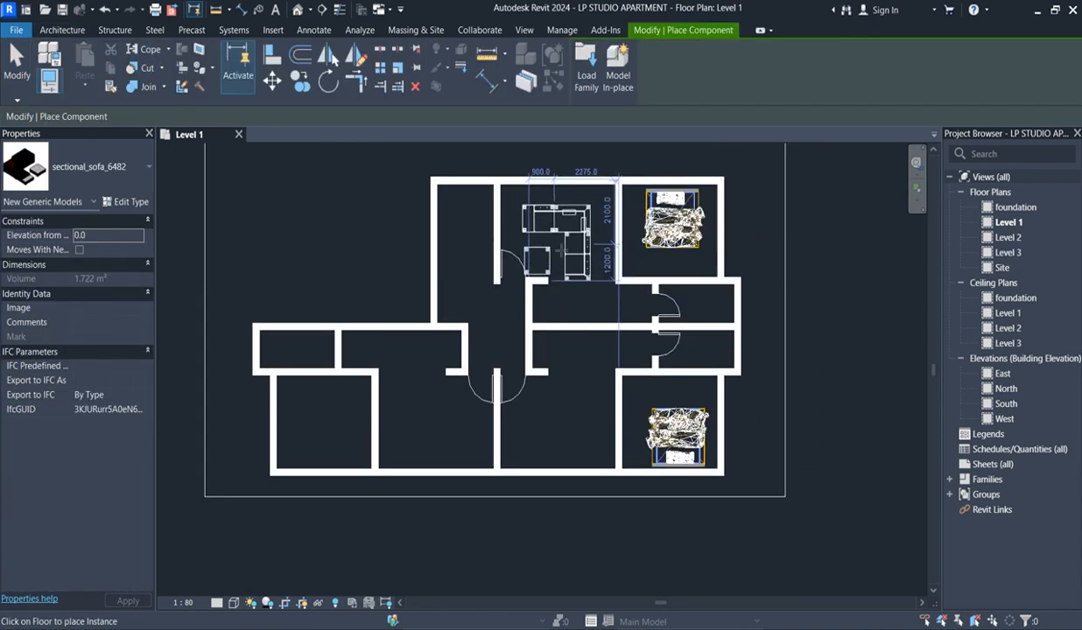
pyautogui.scroll(-4, 590, 221)
pyautogui.scroll(2, 584, 237)
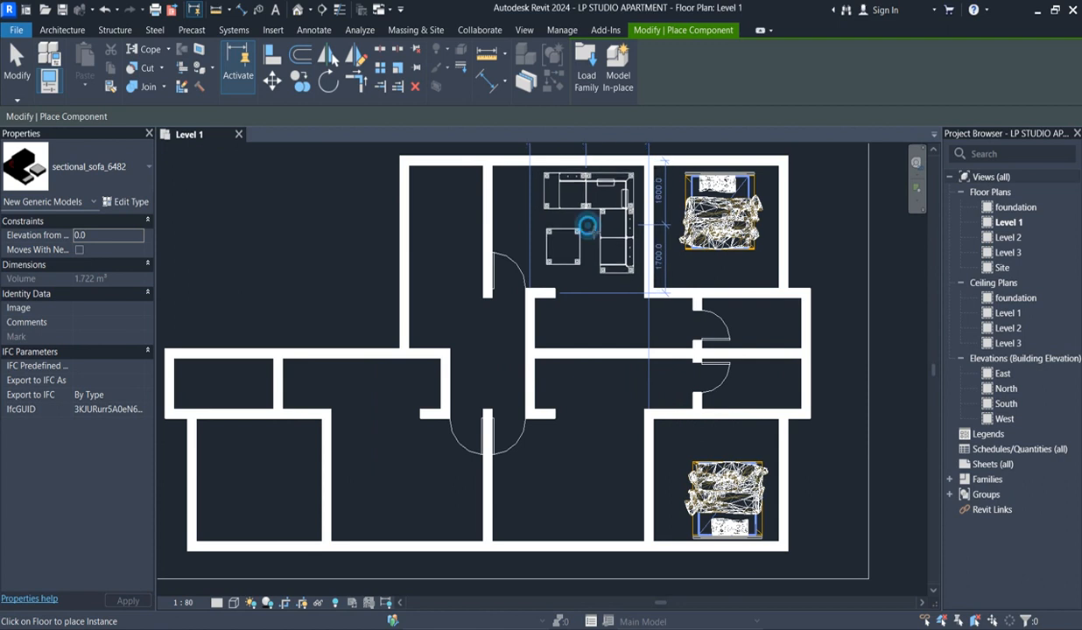
pyautogui.press('space')
pyautogui.click(580, 285)
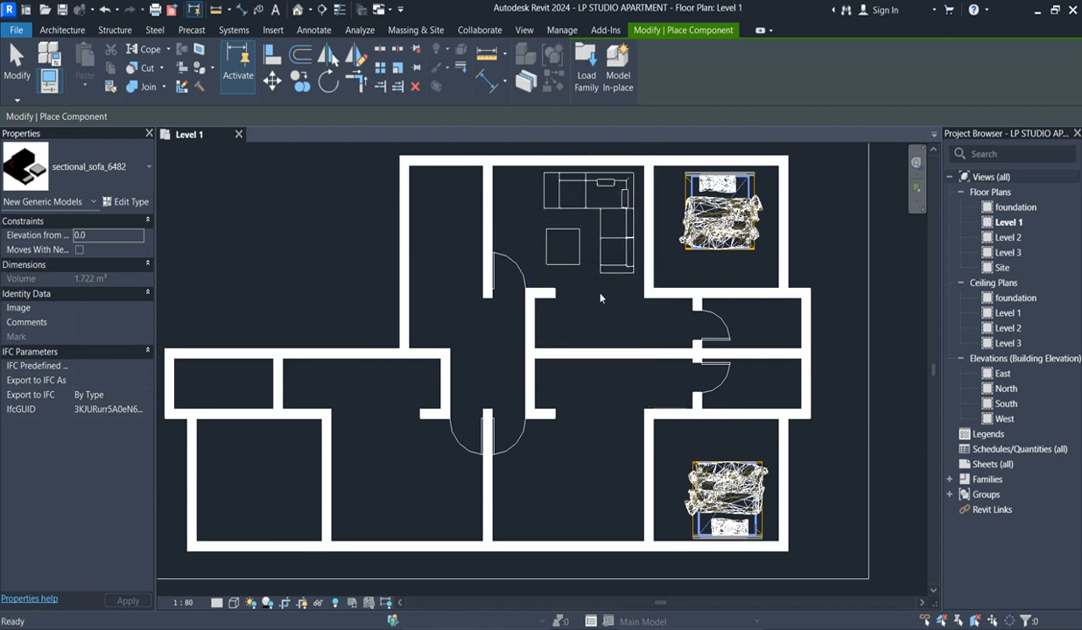
# - Mirror a copy of the upper middle room's sectional sofa about the centerline of the horizontal middle wall into the lower middle room
pyautogui.press('Escape')
pyautogui.press('Escape')
pyautogui.scroll(-3, 598, 318)
pyautogui.scroll(-2, 596, 312)
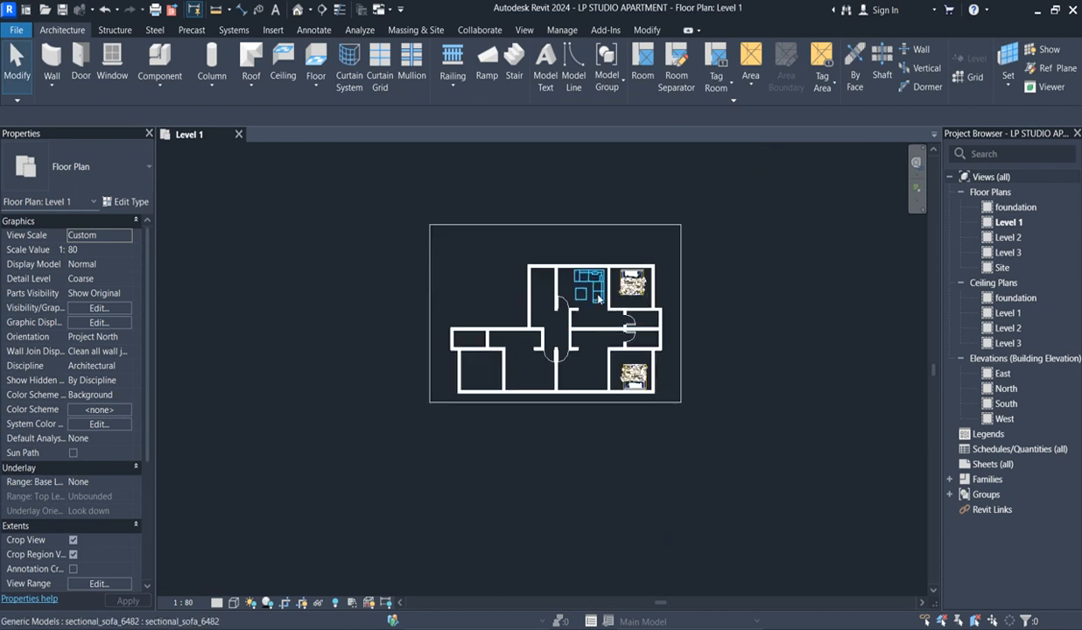
pyautogui.click(599, 299)
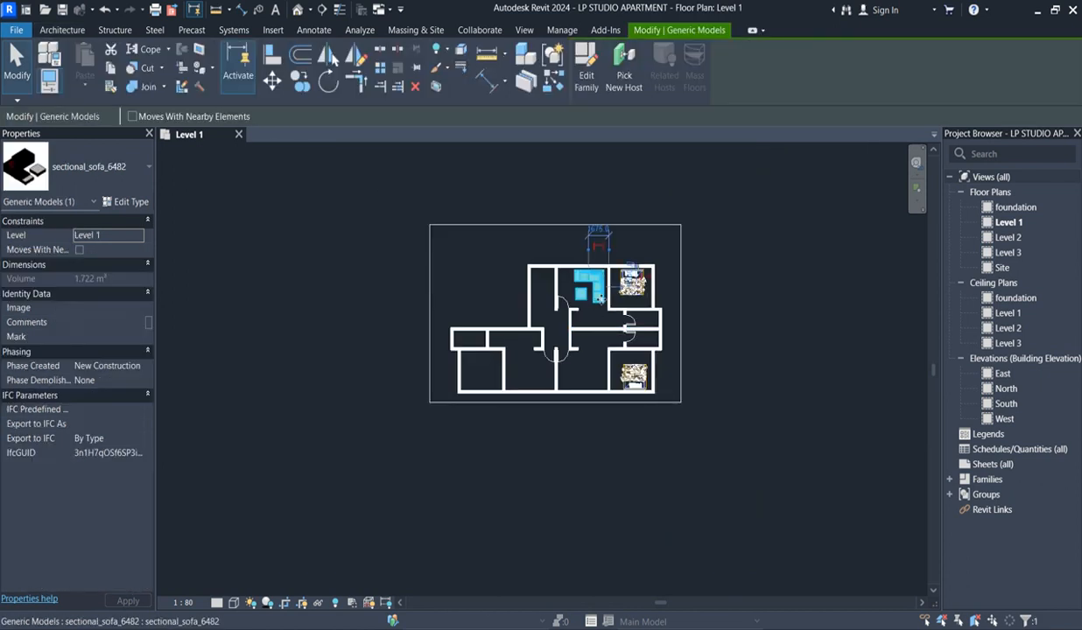
pyautogui.click(356, 56)
pyautogui.scroll(2, 665, 354)
pyautogui.scroll(2, 716, 300)
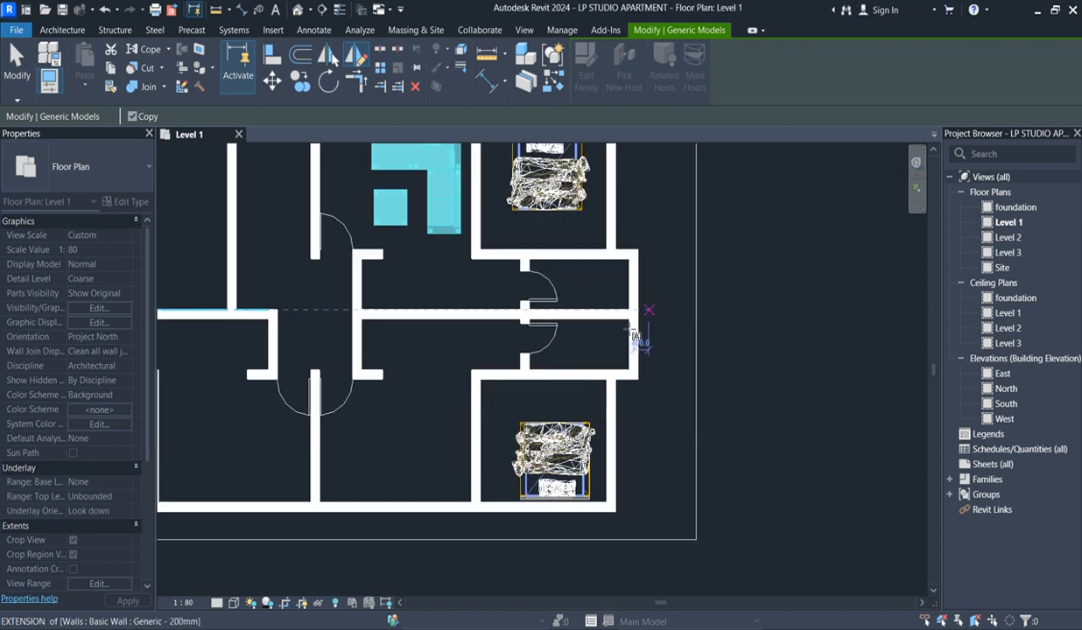
pyautogui.click(628, 310)
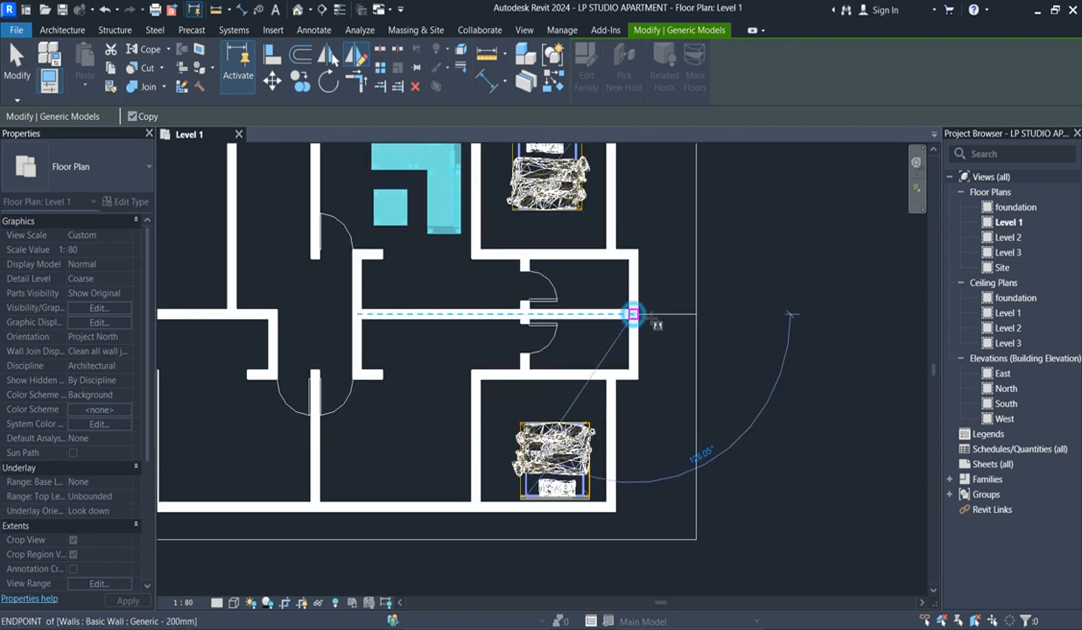
pyautogui.click(652, 314)
pyautogui.scroll(-2, 654, 315)
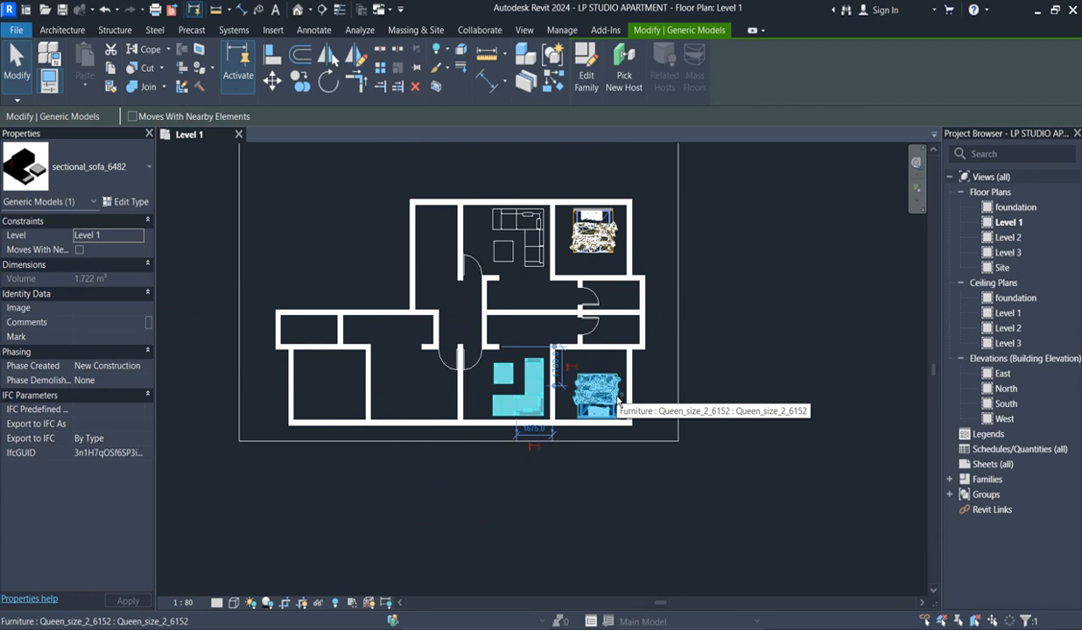
# - Mirror copies of the lower sectional sofa and the lower-right bed about the lower vertical central wall into the lower-left rooms
pyautogui.keyDown('ctrl'); pyautogui.click(599, 395); pyautogui.keyUp('ctrl')
pyautogui.click(356, 56)
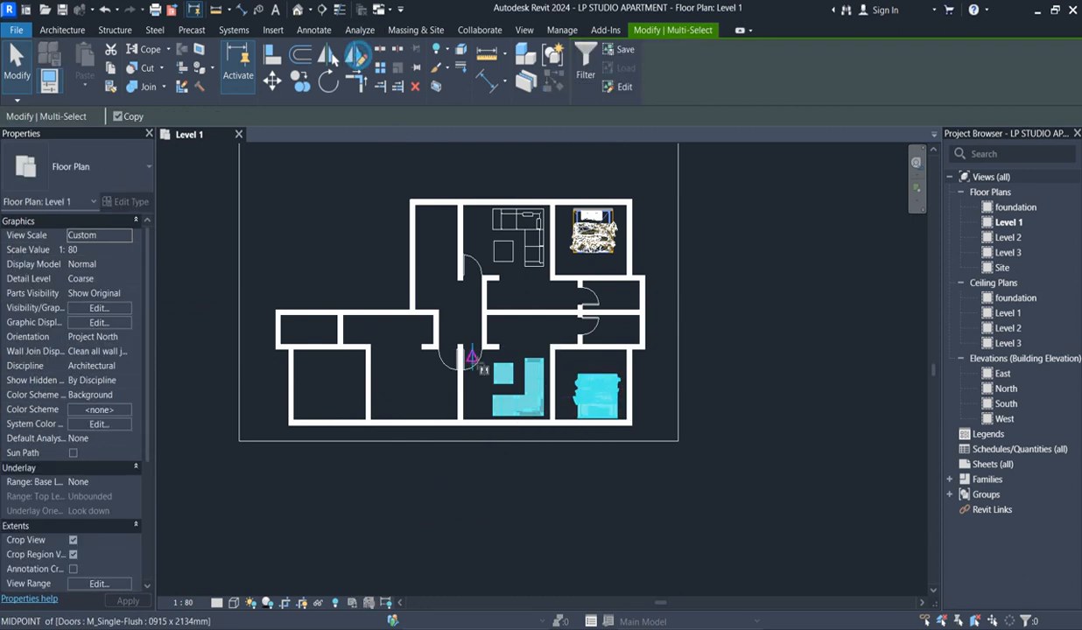
pyautogui.scroll(4, 463, 415)
pyautogui.click(467, 412)
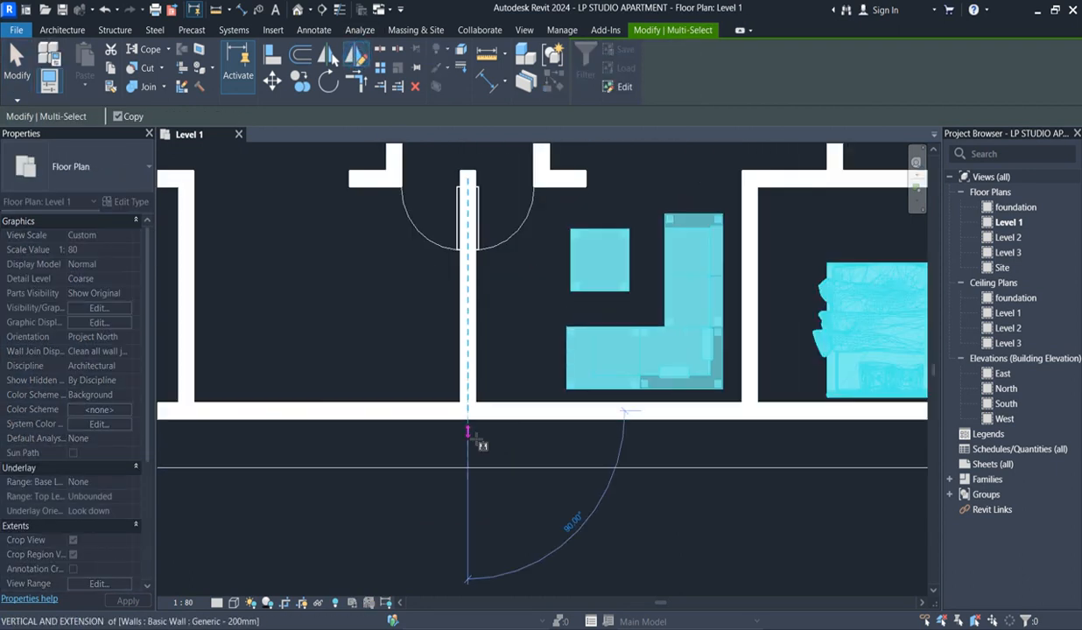
pyautogui.click(469, 433)
pyautogui.scroll(-3, 470, 429)
pyautogui.click(344, 203)
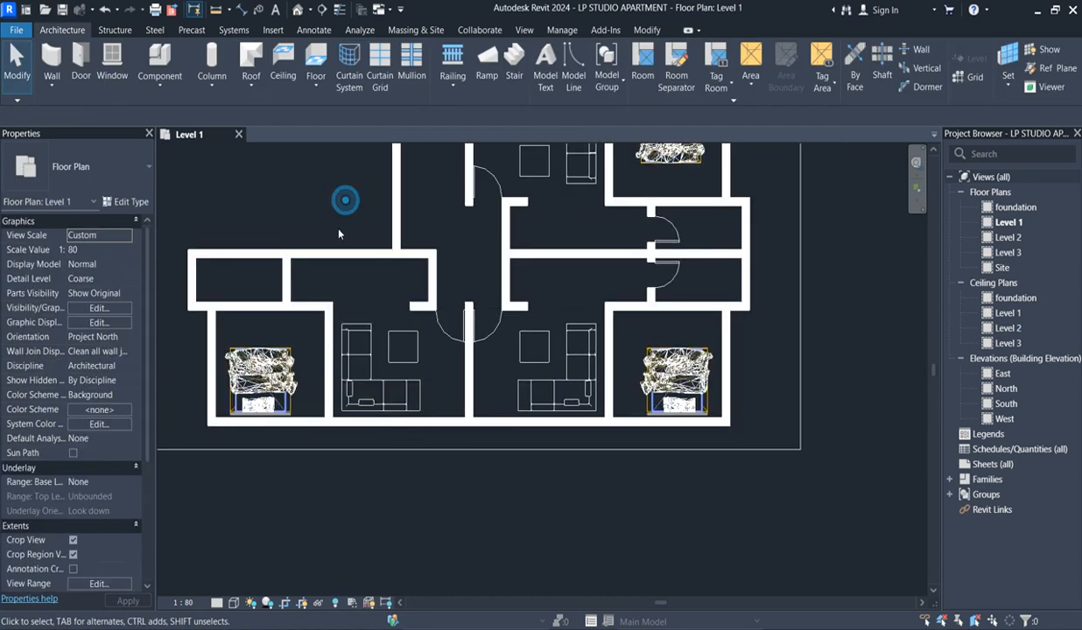
# - Place an M_Shower Stall-2D in each right bathroom, against the upper and lower outer walls, about 1800 mm from the right wall
pyautogui.scroll(-2, 346, 311)
pyautogui.scroll(2, 503, 294)
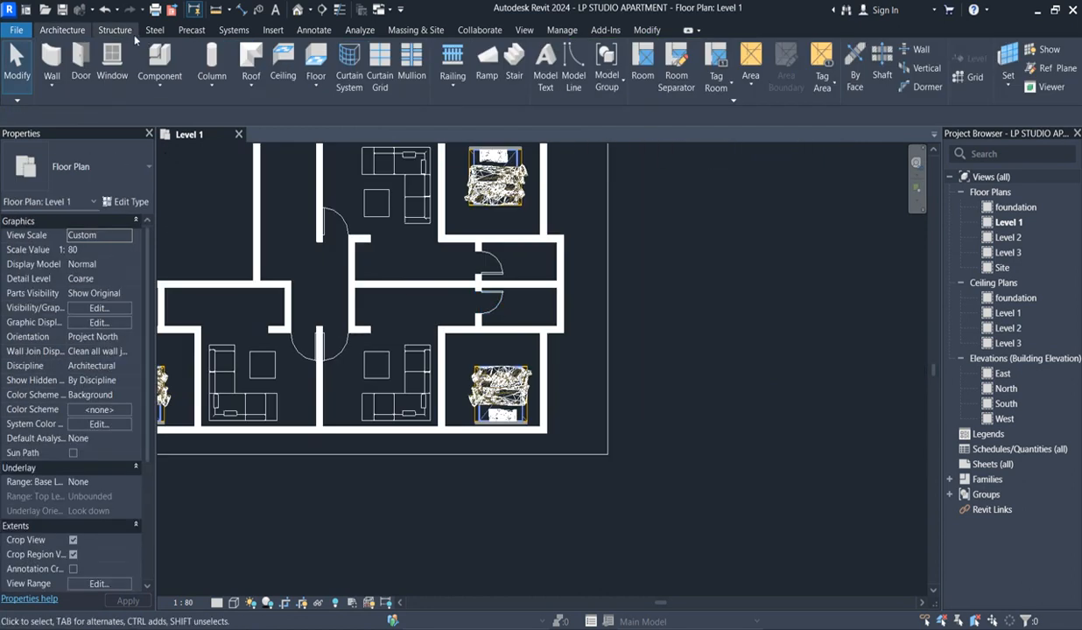
pyautogui.click(160, 63)
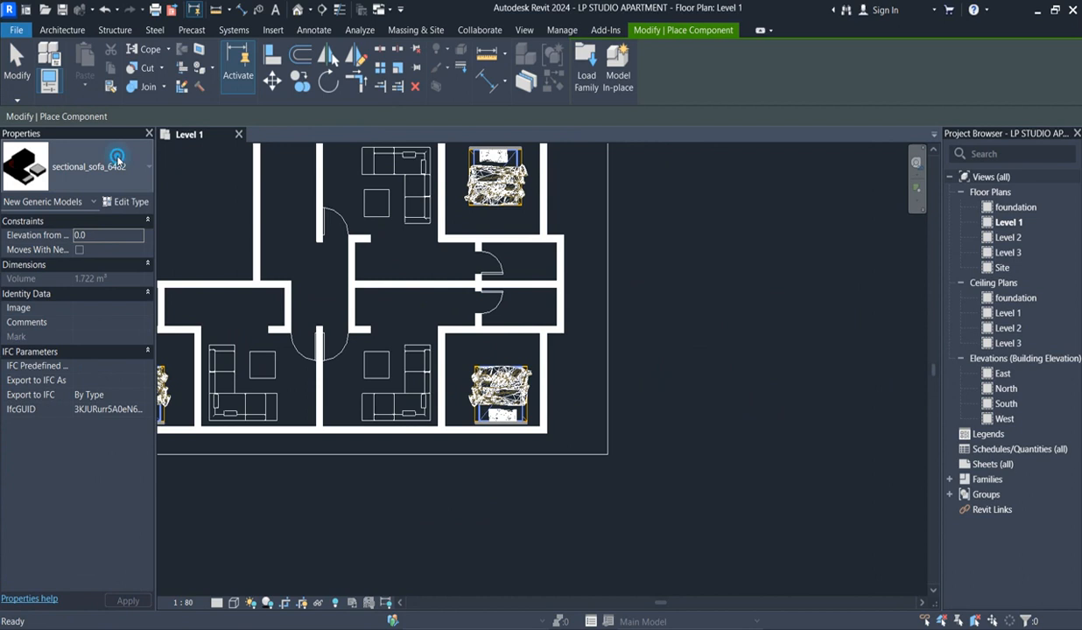
pyautogui.click(119, 163)
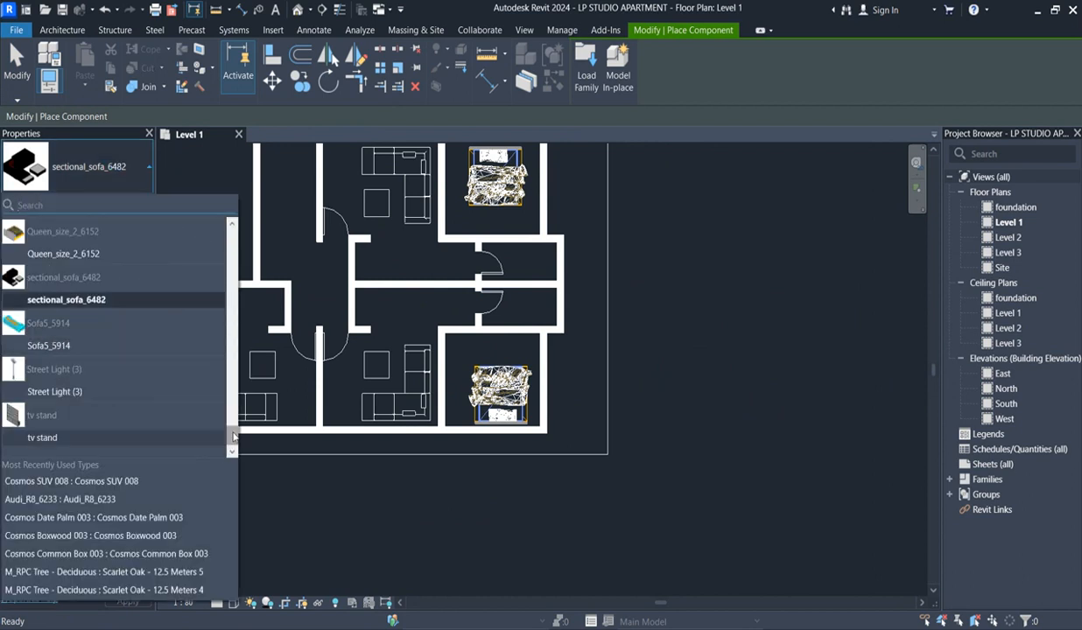
pyautogui.moveTo(233, 435); pyautogui.dragTo(228, 357)
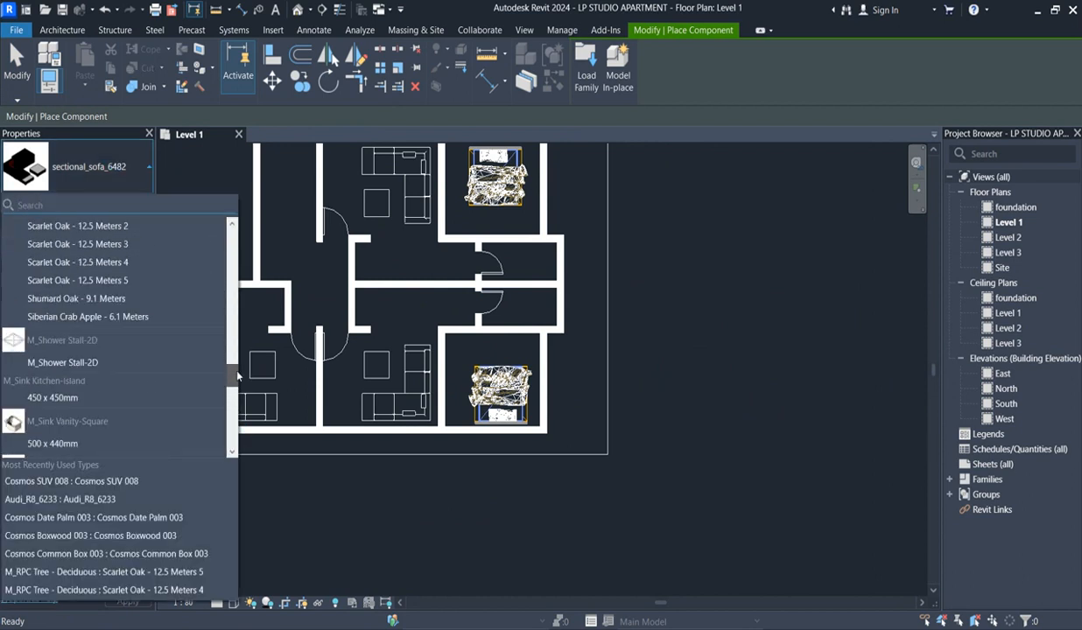
pyautogui.click(72, 362)
pyautogui.scroll(1, 473, 329)
pyautogui.scroll(2, 477, 325)
pyautogui.scroll(1, 503, 256)
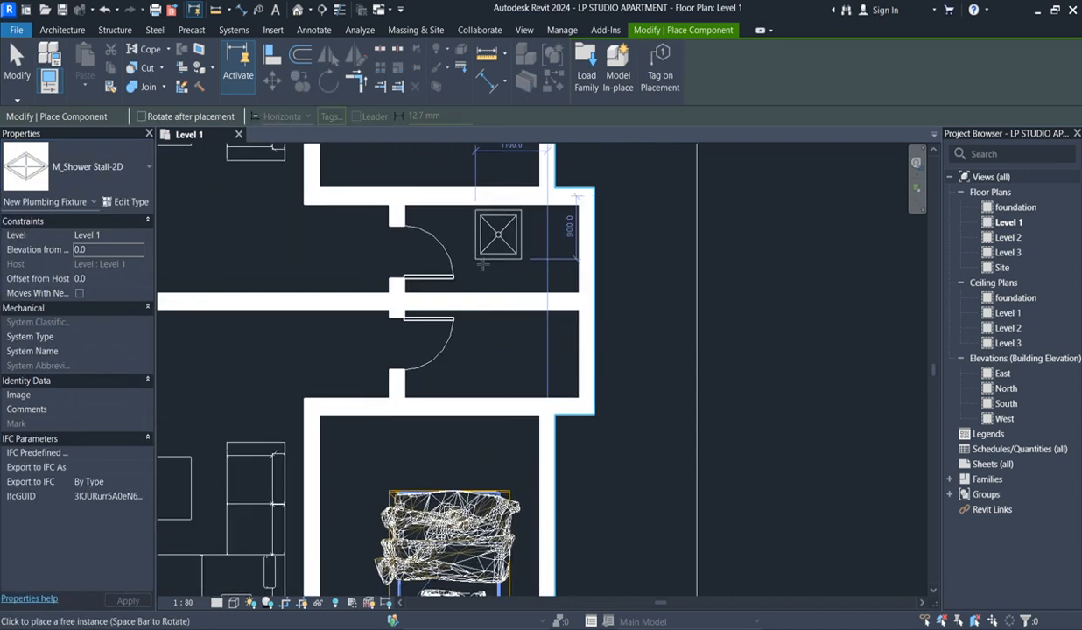
pyautogui.click(477, 258)
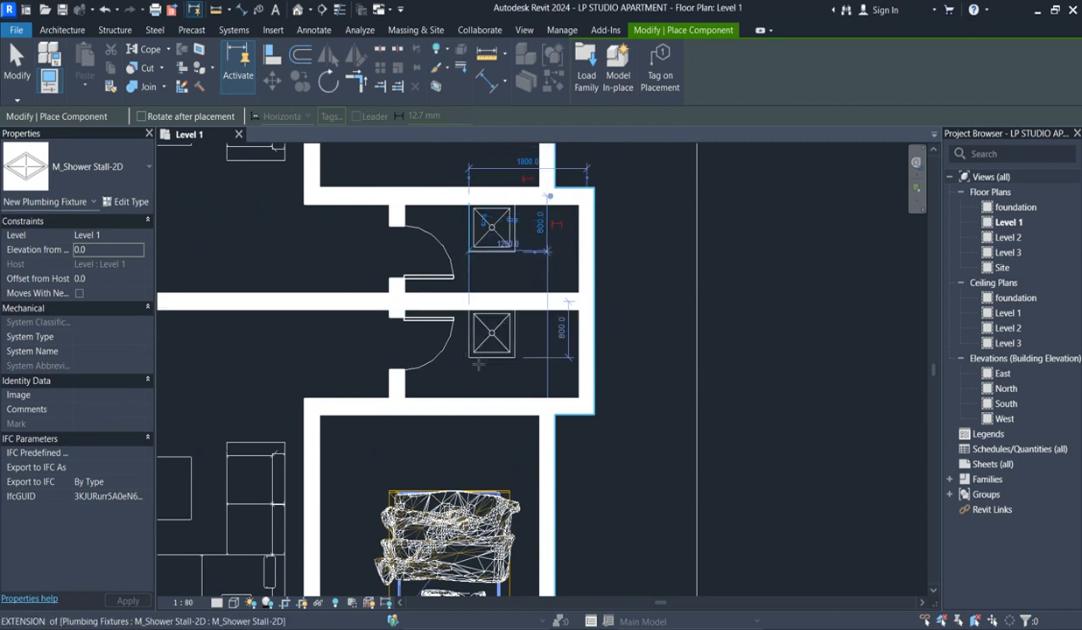
pyautogui.click(472, 396)
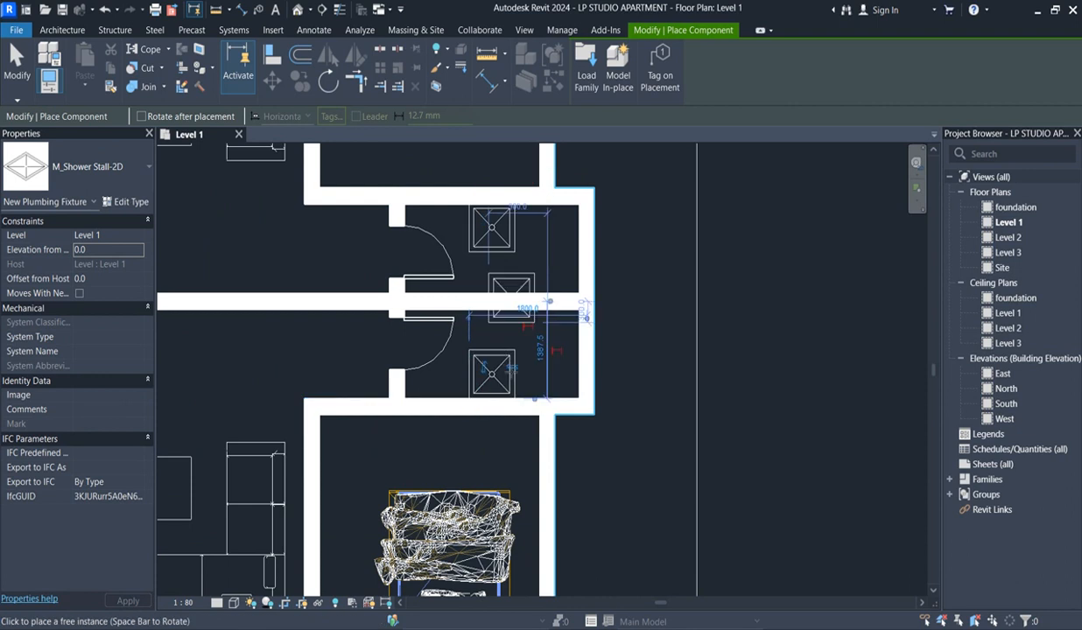
# - Place another M_Shower Stall-2D against the upper wall of the left bathroom, about 1700 mm from its interior side wall
pyautogui.scroll(-3, 497, 350)
pyautogui.scroll(-3, 499, 335)
pyautogui.scroll(7, 277, 342)
pyautogui.scroll(2, 307, 320)
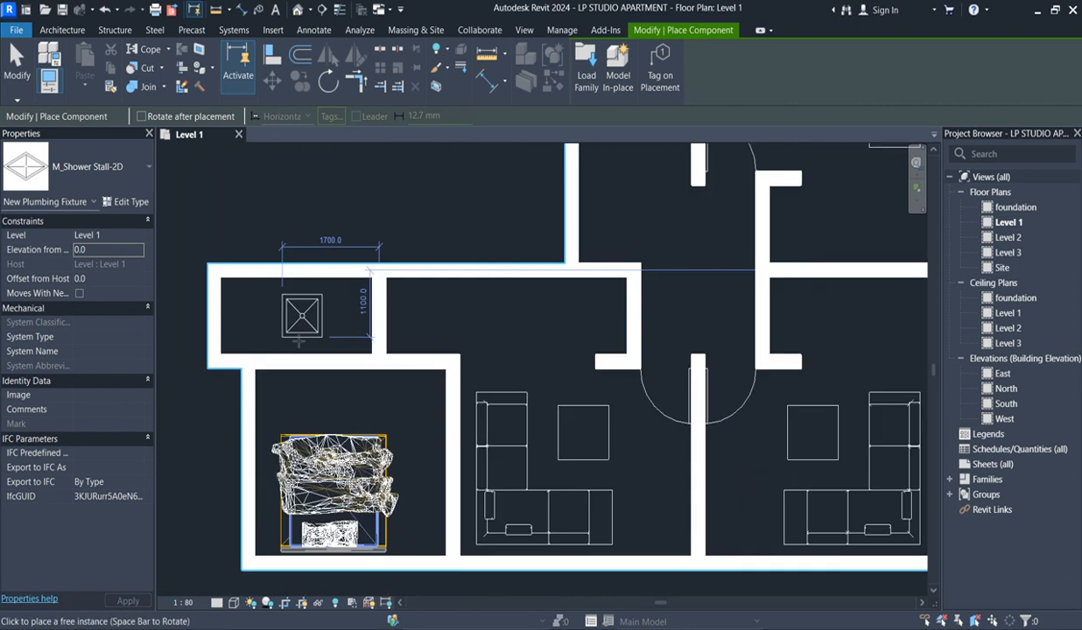
pyautogui.click(289, 326)
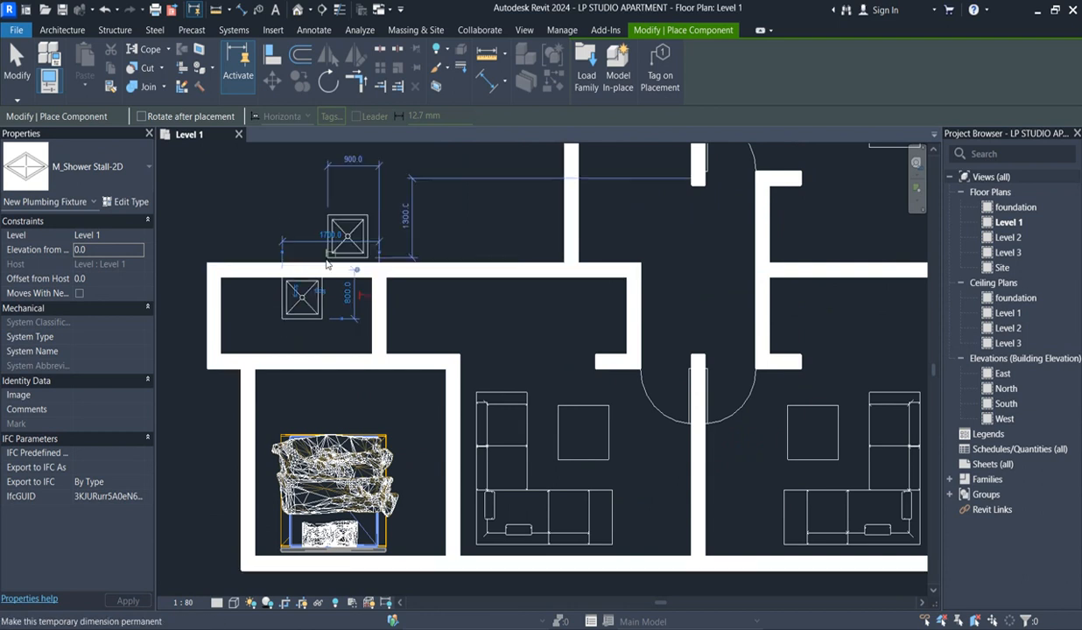
pyautogui.scroll(-5, 325, 319)
pyautogui.press('Escape')
pyautogui.press('Escape')
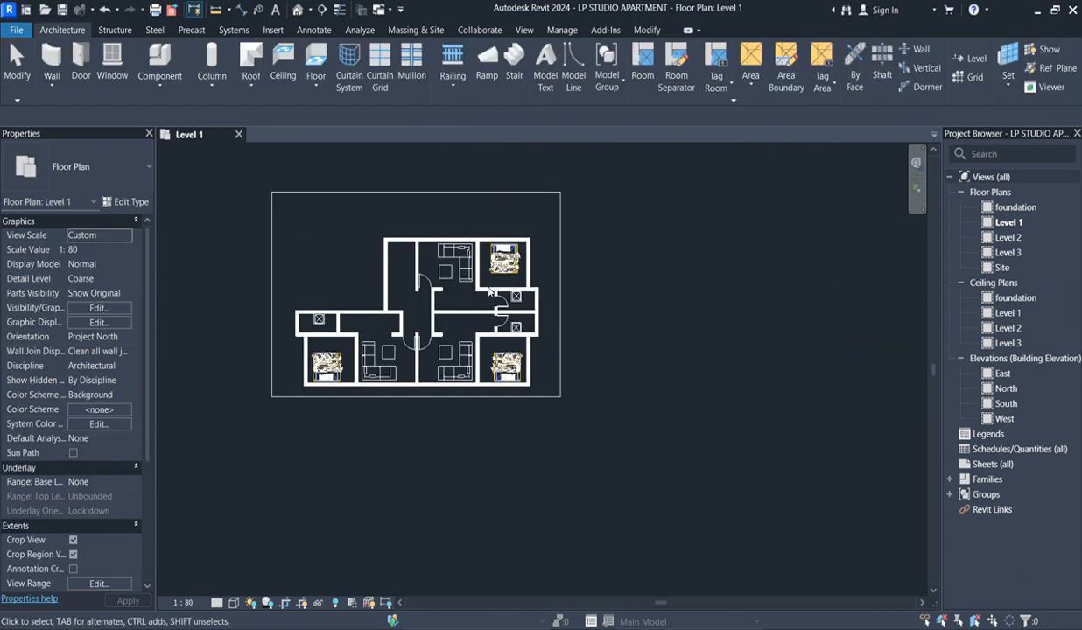
# - Mirror a copy of the lower-right bathroom door about the vertical central wall onto the left bathroom's interior wall
pyautogui.scroll(2, 496, 336)
pyautogui.click(499, 323)
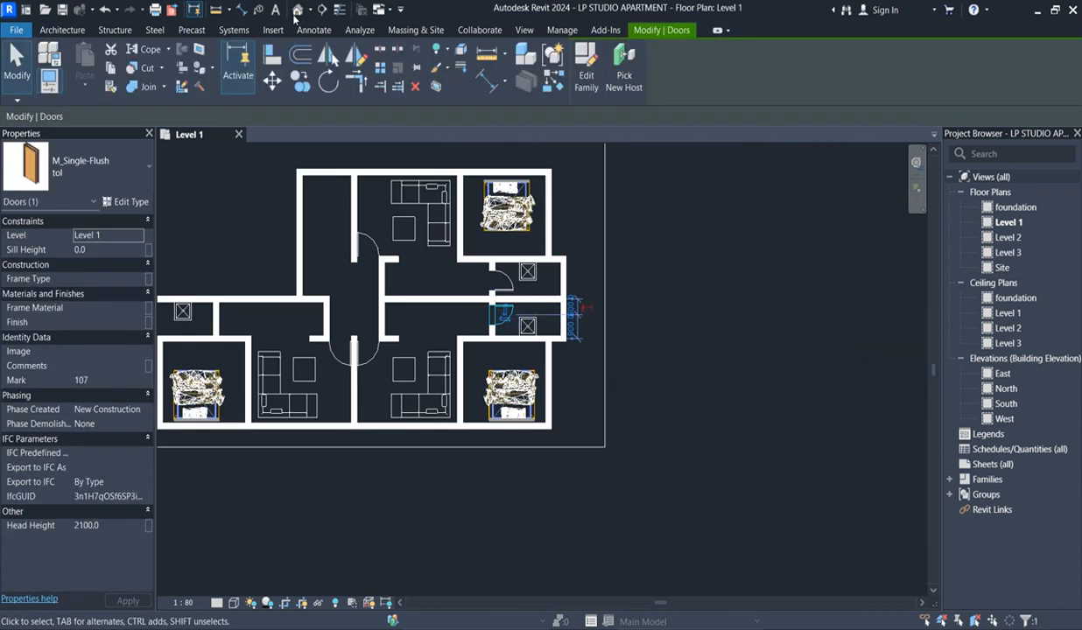
pyautogui.click(355, 55)
pyautogui.scroll(3, 356, 340)
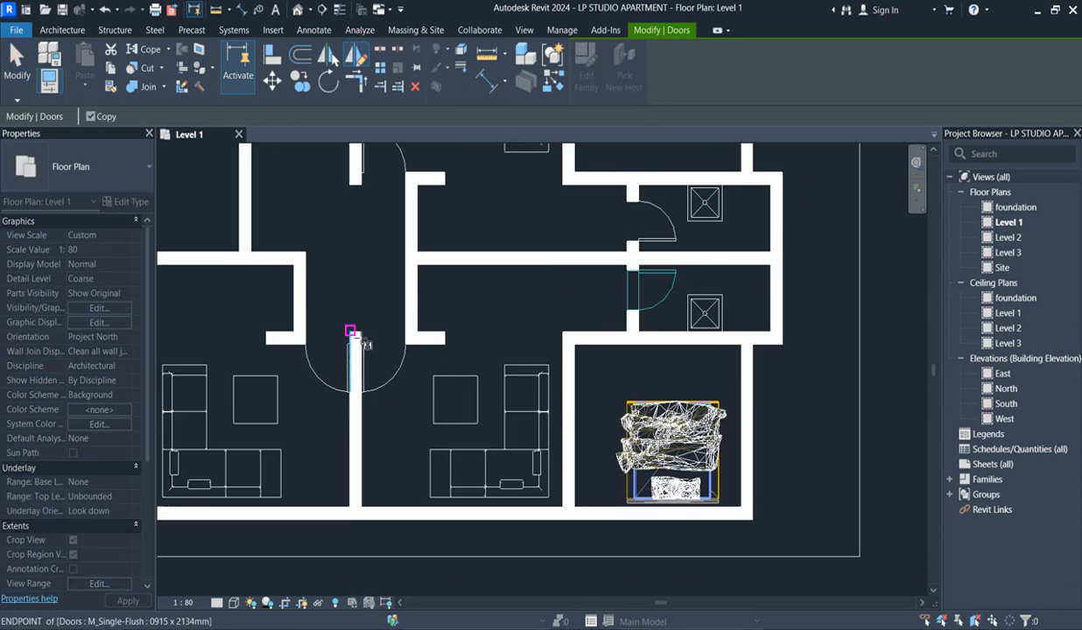
pyautogui.scroll(2, 351, 336)
pyautogui.click(353, 336)
pyautogui.click(355, 287)
pyautogui.scroll(-5, 350, 294)
pyautogui.scroll(2, 219, 300)
pyautogui.click(266, 301)
pyautogui.scroll(1, 250, 366)
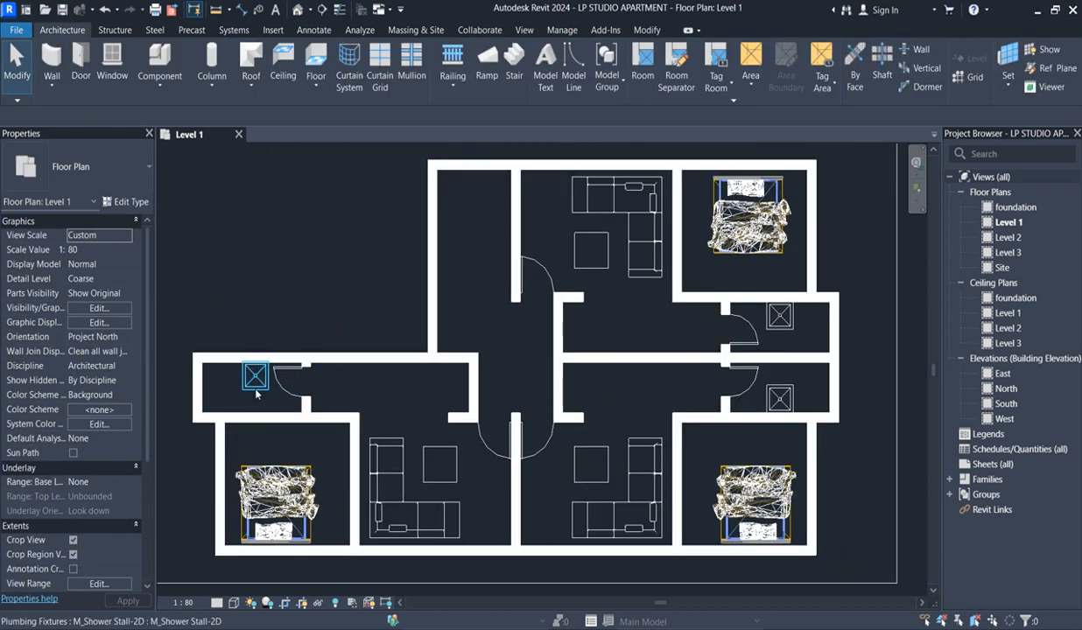
# - Move the left bathroom's shower stall down to the lower wall, about 1300 mm from the upper wall
pyautogui.click(256, 378)
pyautogui.moveTo(260, 395); pyautogui.dragTo(257, 393)
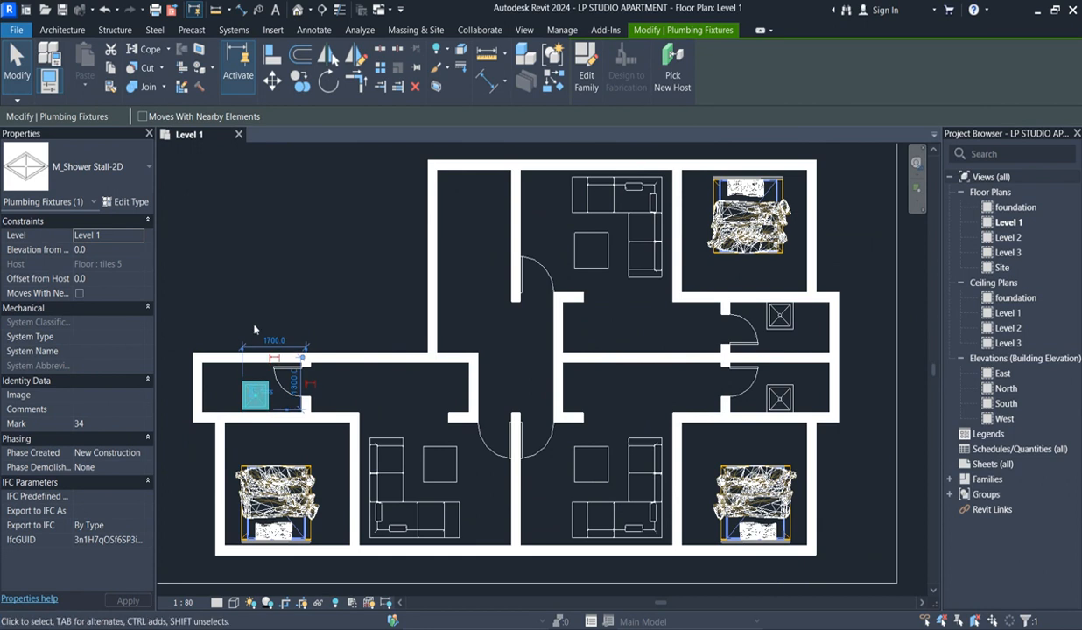
pyautogui.scroll(2, 249, 337)
pyautogui.click(322, 301)
pyautogui.scroll(-3, 274, 432)
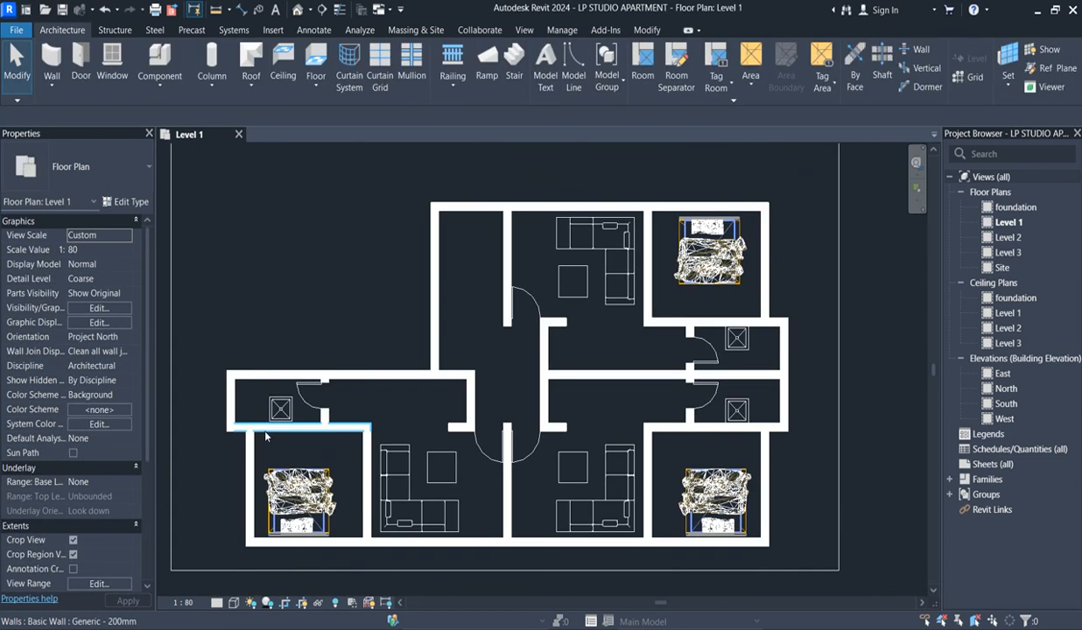
# - Place an M_Sink Vanity-Square 500 x 440mm in the left bathroom, backed against the short wall below the door
pyautogui.click(156, 59)
pyautogui.click(136, 161)
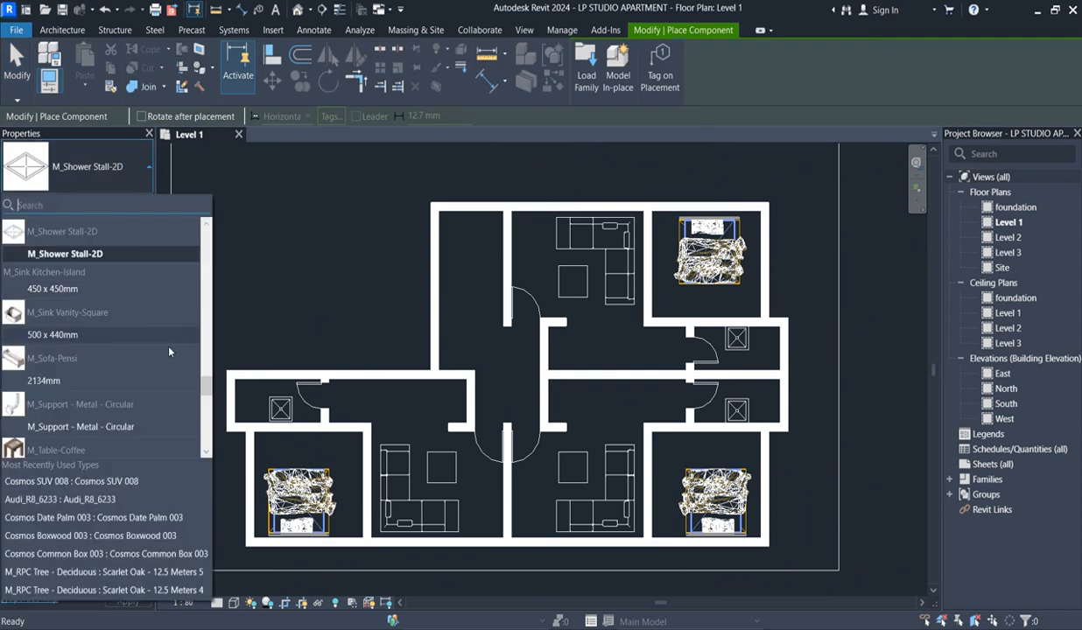
pyautogui.click(54, 335)
pyautogui.scroll(2, 246, 398)
pyautogui.scroll(2, 271, 398)
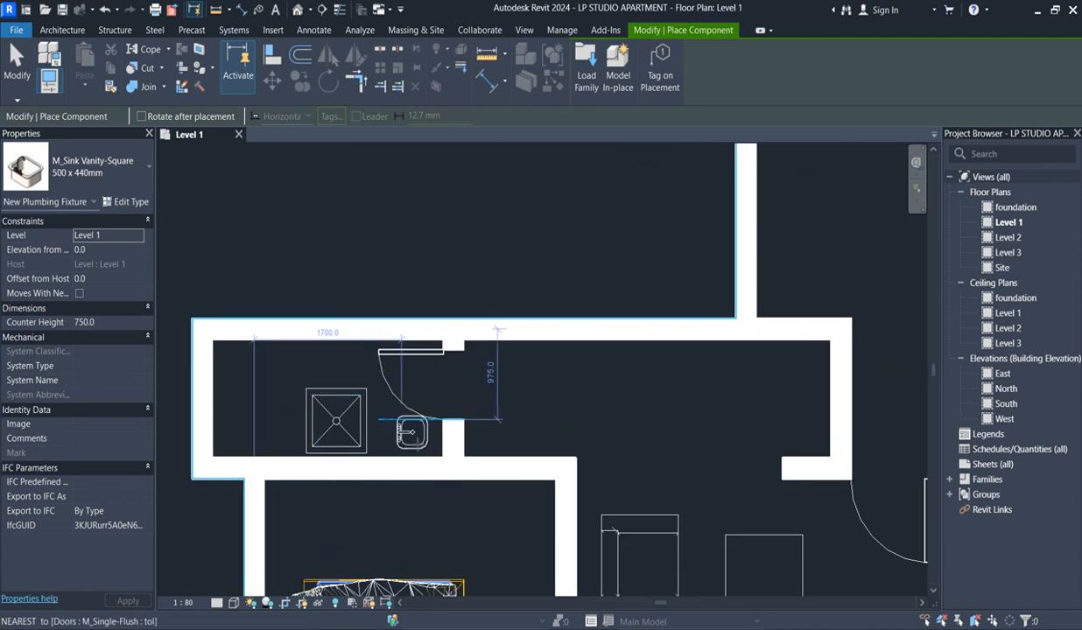
pyautogui.scroll(2, 418, 427)
pyautogui.scroll(2, 420, 427)
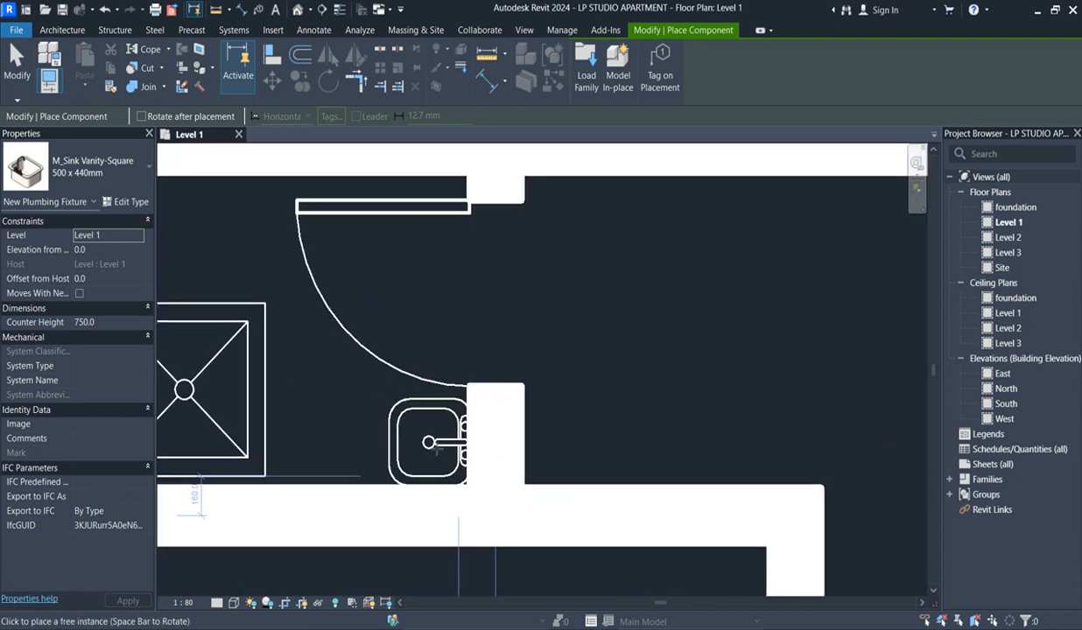
pyautogui.scroll(-6, 428, 438)
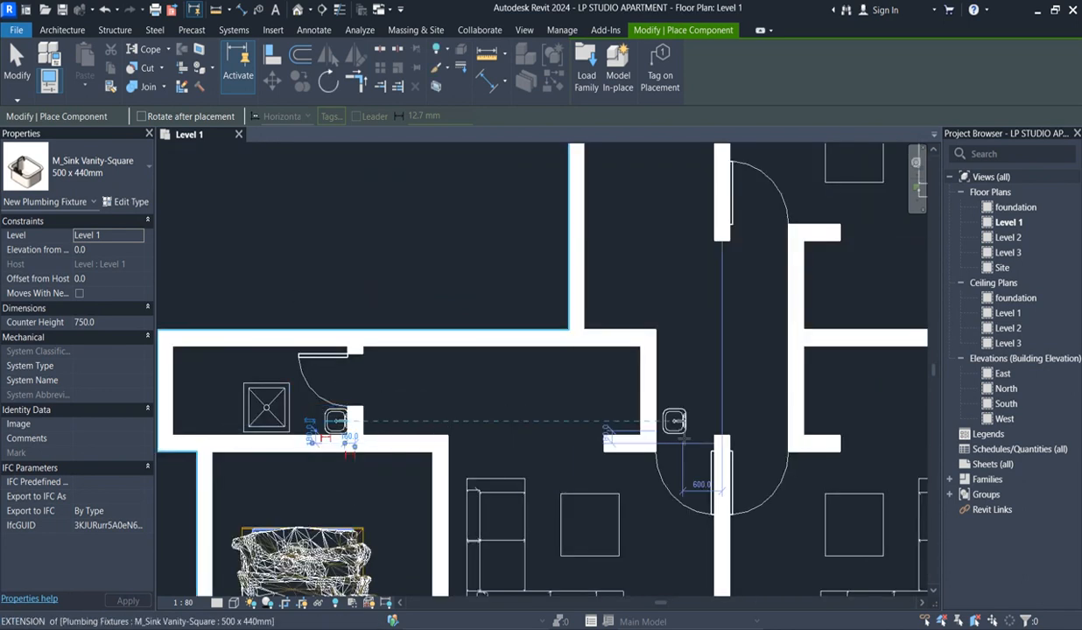
# - Place the same vanity sink in the lower and upper right bathrooms, each backed against the short wall beside the door
pyautogui.scroll(5, 791, 418)
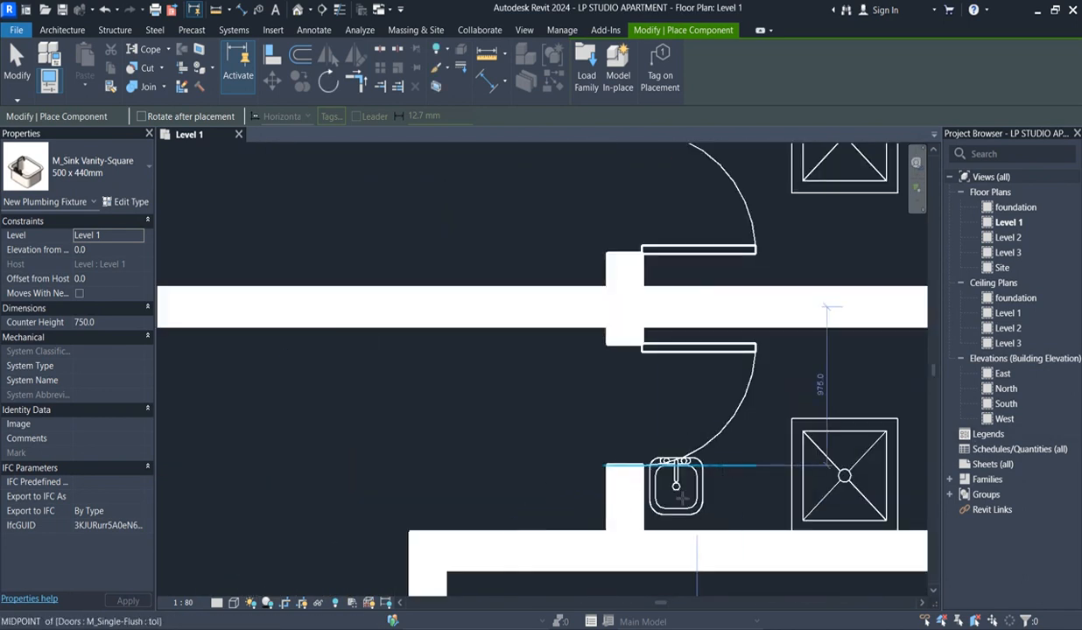
pyautogui.scroll(1, 679, 506)
pyautogui.scroll(1, 678, 505)
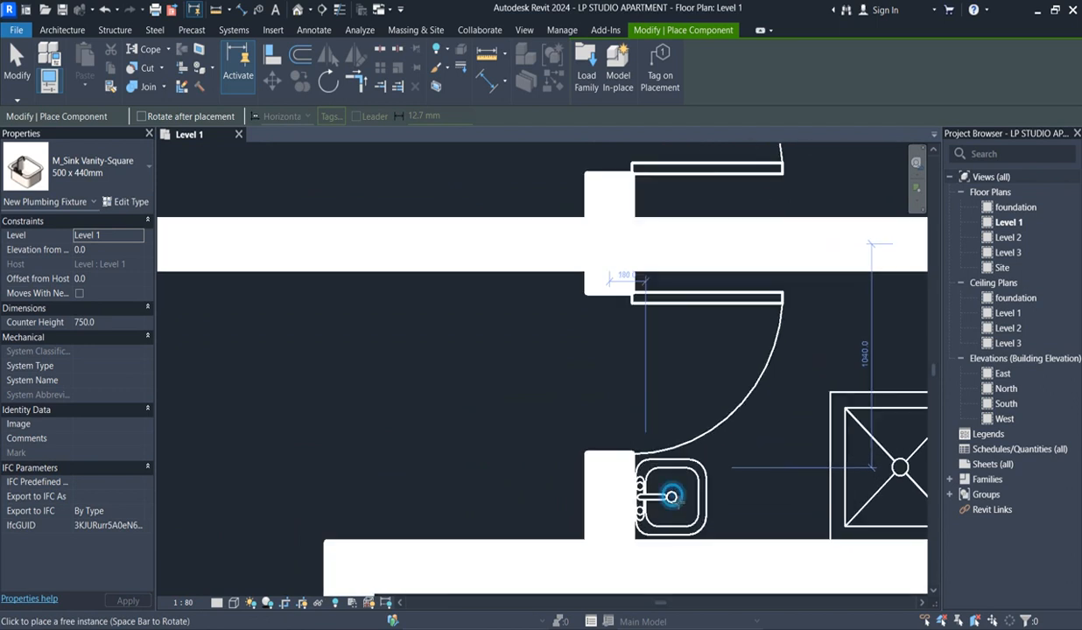
pyautogui.click(671, 497)
pyautogui.scroll(-3, 672, 497)
pyautogui.scroll(3, 700, 350)
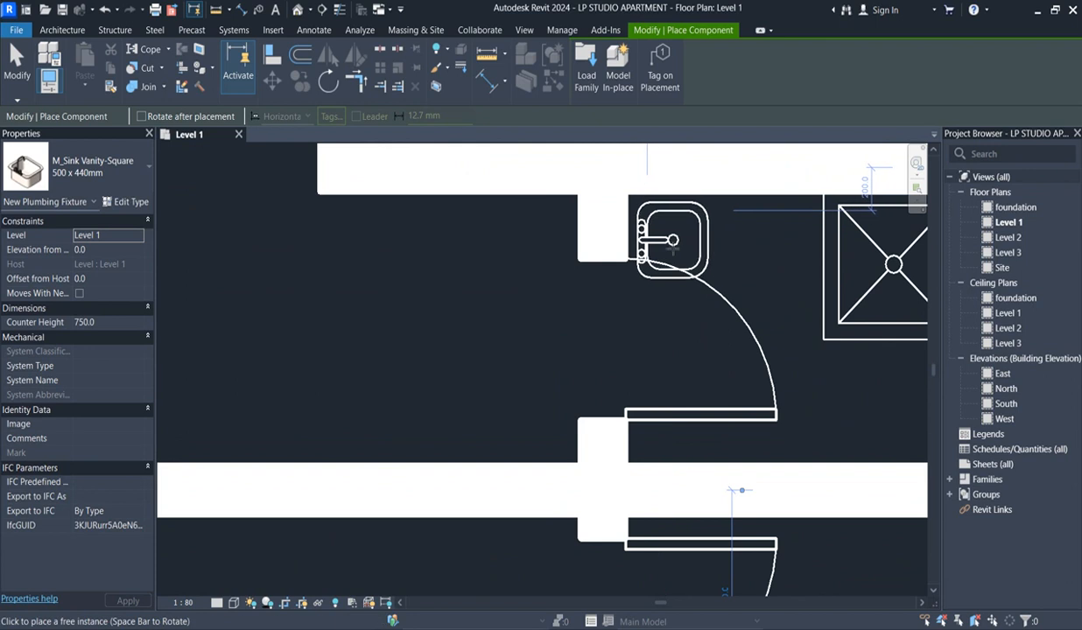
pyautogui.click(665, 239)
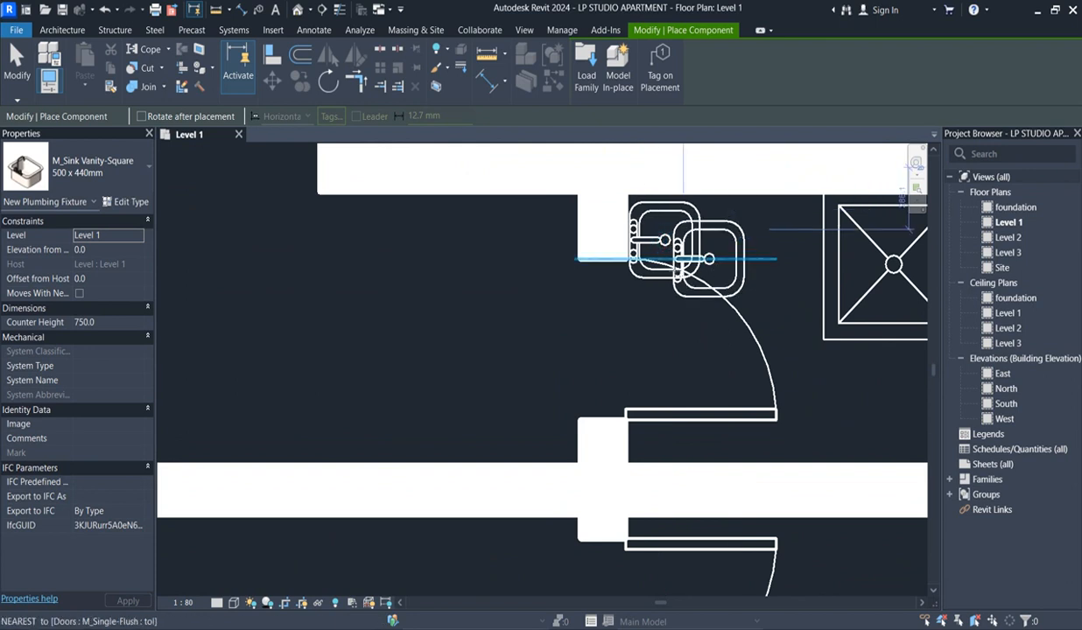
pyautogui.press('Escape')
pyautogui.press('Escape')
# - Align the edge of the upper right bathroom's door with the upper face of the horizontal middle wall
pyautogui.click(647, 31)
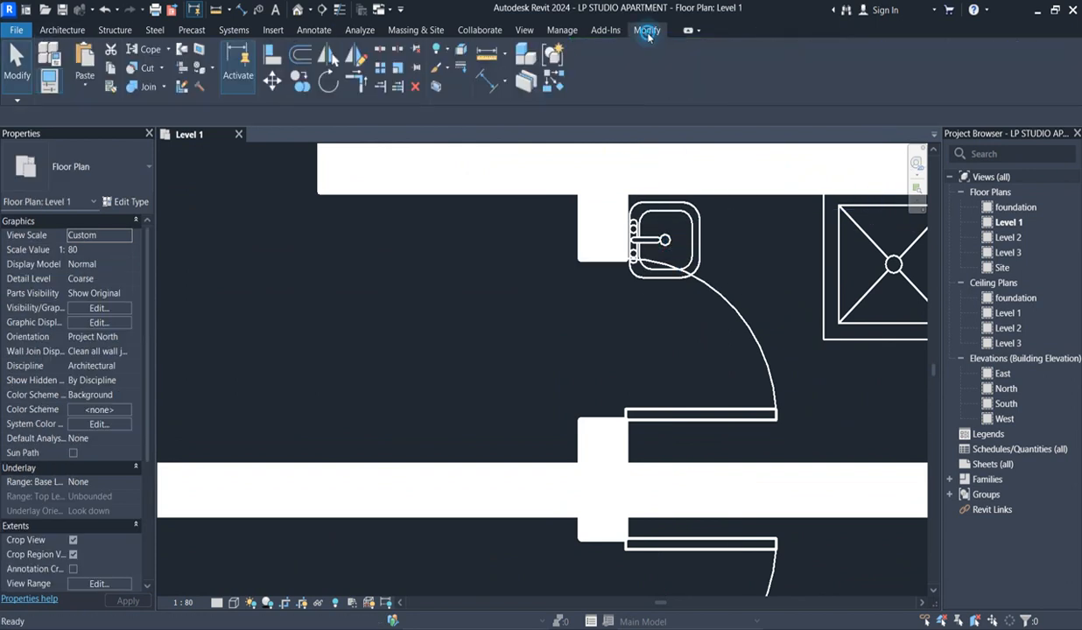
pyautogui.click(285, 59)
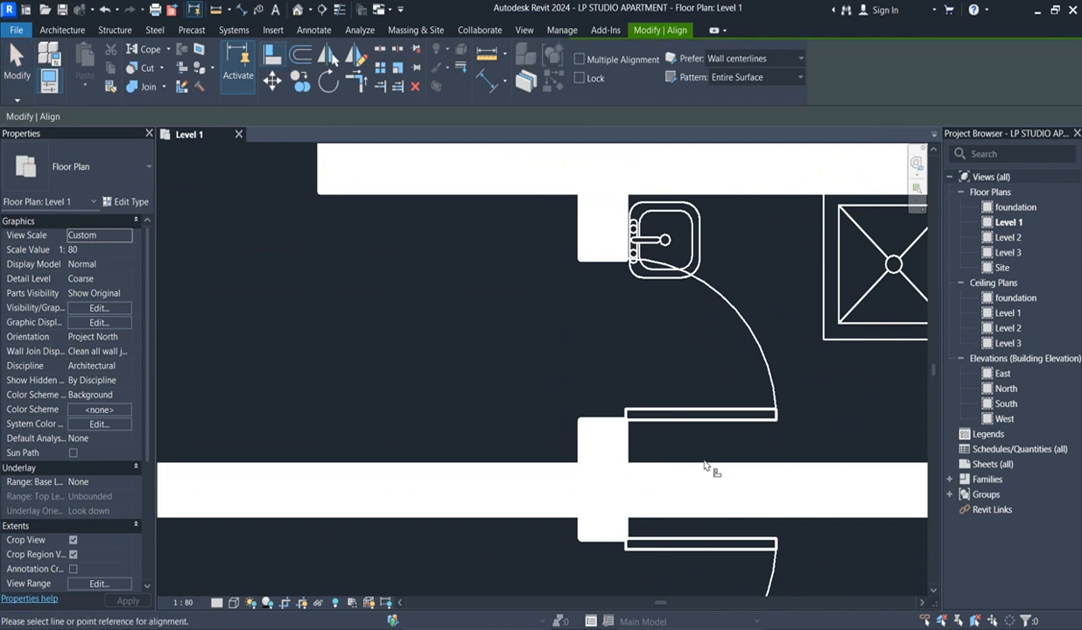
pyautogui.click(749, 463)
pyautogui.scroll(-3, 740, 435)
pyautogui.scroll(-2, 726, 440)
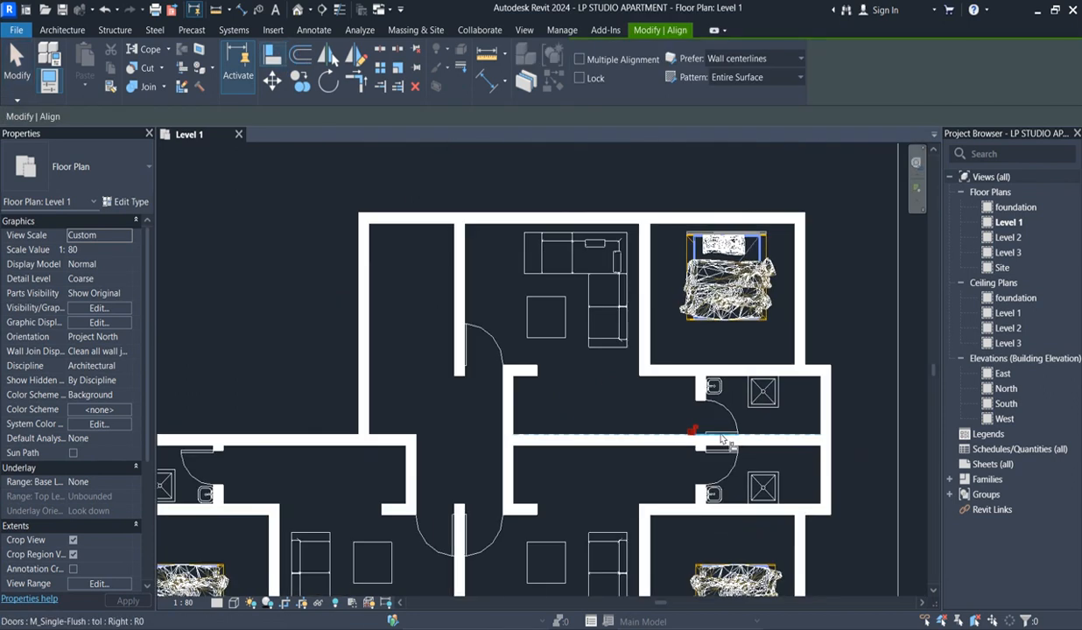
pyautogui.press('Escape')
pyautogui.scroll(-5, 717, 437)
pyautogui.scroll(2, 569, 578)
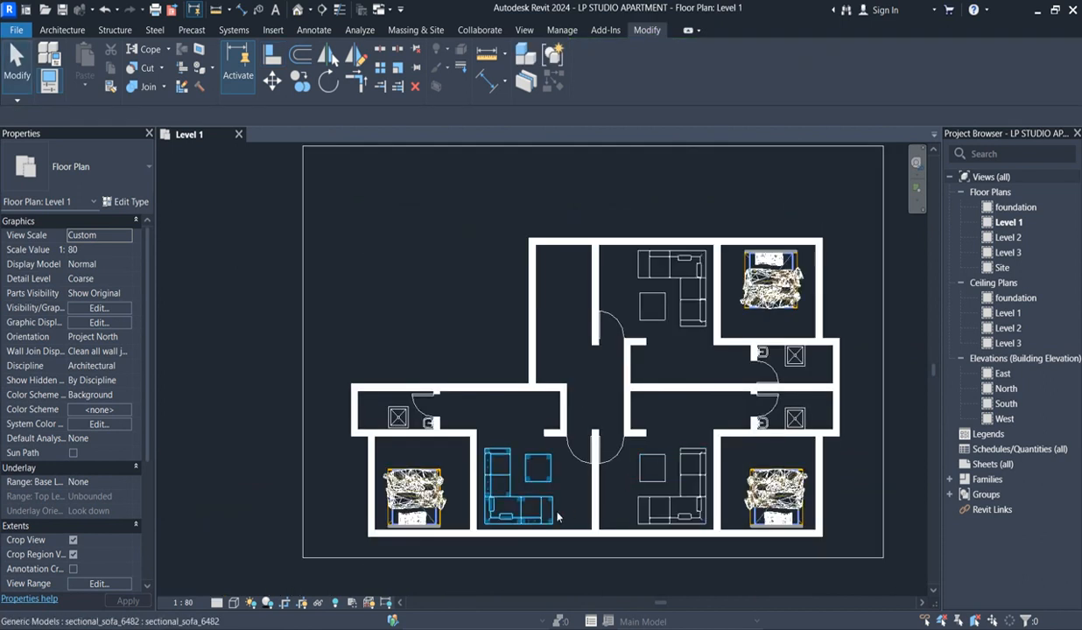
# - Align the edge of the left bathroom's door with the lower face of the wall above it
pyautogui.scroll(2, 543, 514)
pyautogui.scroll(2, 506, 363)
pyautogui.scroll(-1, 427, 355)
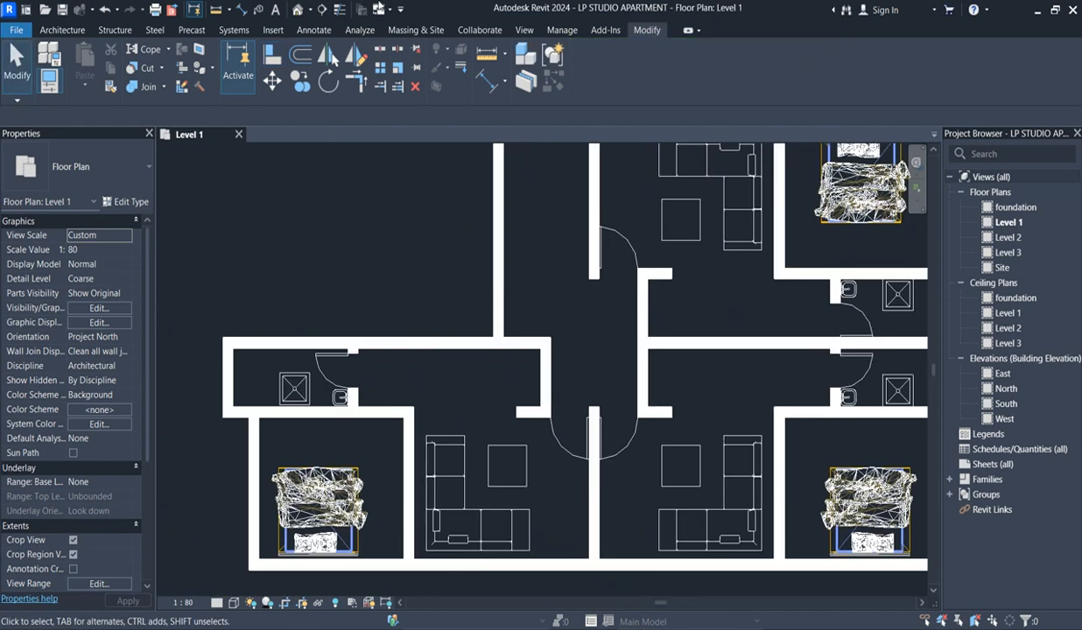
pyautogui.click(299, 55)
pyautogui.scroll(2, 355, 346)
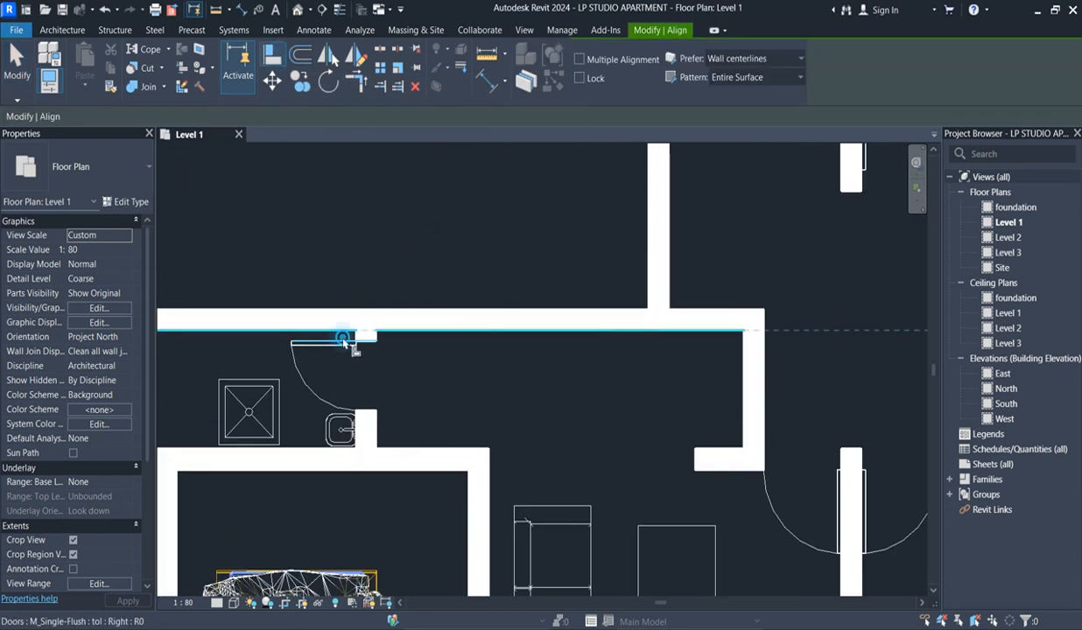
# - Align the edge of the lower right bathroom's door with the lower face of the horizontal middle wall
pyautogui.scroll(-3, 354, 345)
pyautogui.scroll(2, 815, 343)
pyautogui.click(814, 338)
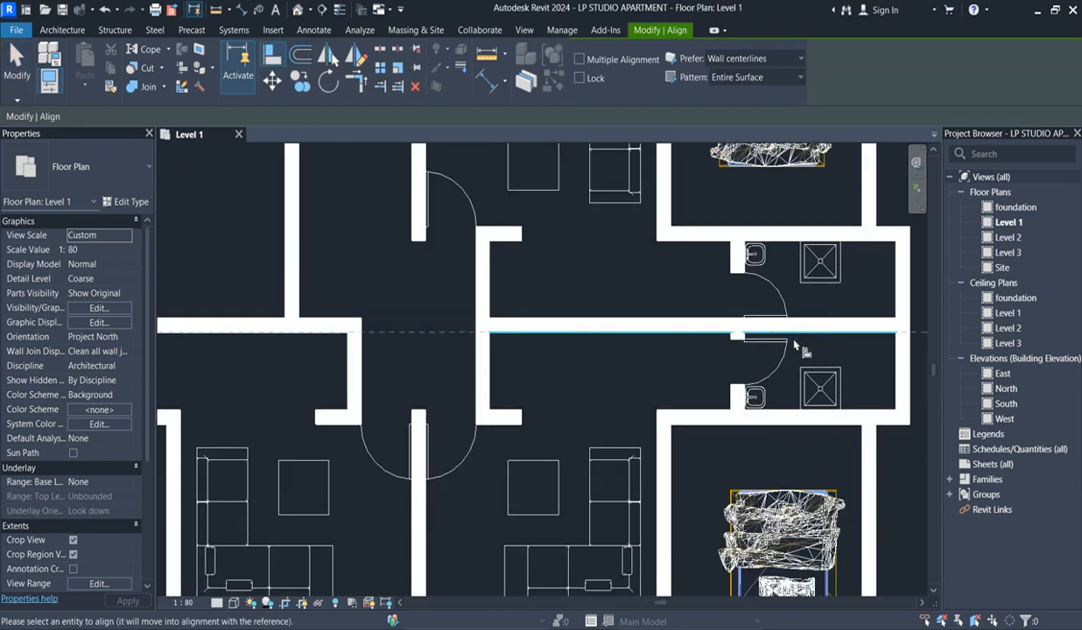
pyautogui.scroll(-5, 779, 345)
pyautogui.scroll(2, 776, 378)
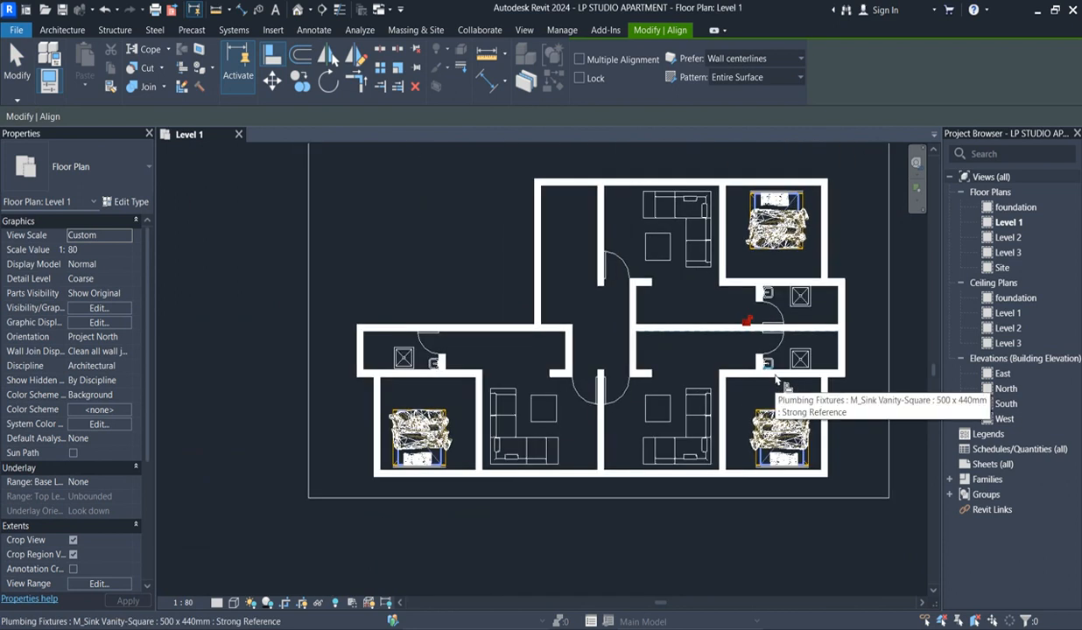
pyautogui.press('Escape')
pyautogui.press('Escape')
# - Place an M_Single-Flush 0915 x 2134mm door in the upper right bedroom's lower wall, beside the bathroom, hinged near the living room and swinging into the bedroom
pyautogui.scroll(3, 742, 354)
pyautogui.scroll(2, 741, 355)
pyautogui.scroll(-3, 757, 359)
pyautogui.scroll(2, 757, 360)
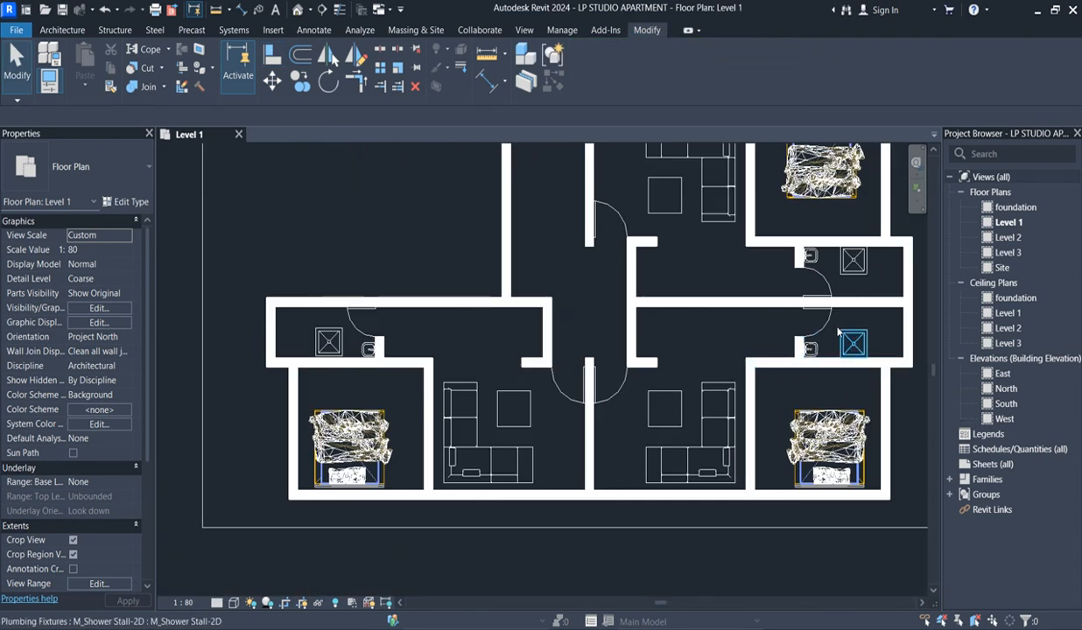
pyautogui.click(816, 317)
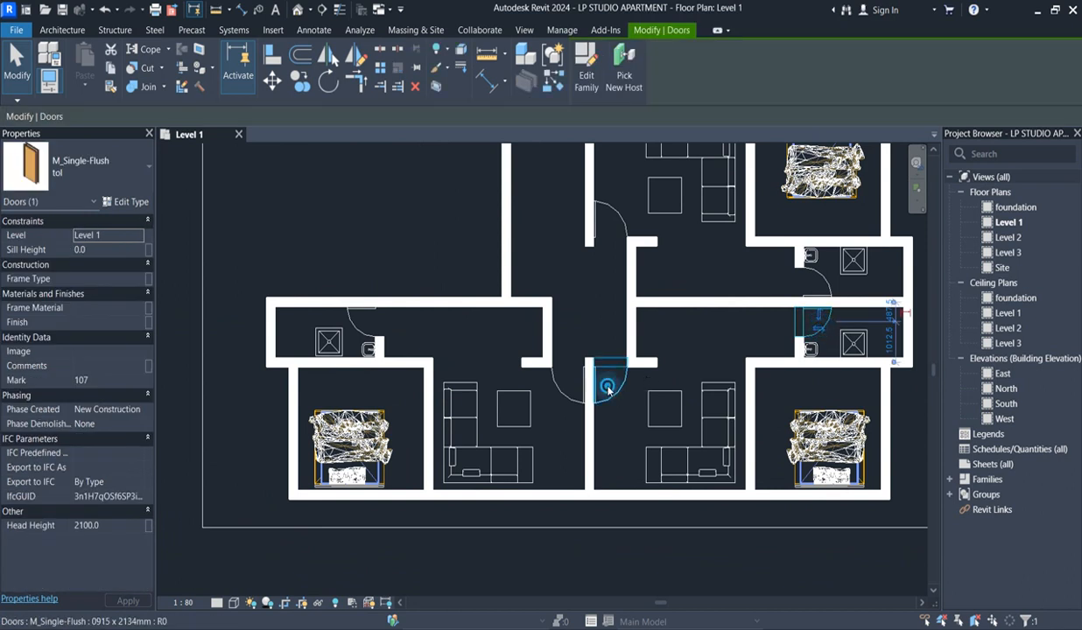
pyautogui.click(608, 391)
pyautogui.click(553, 81)
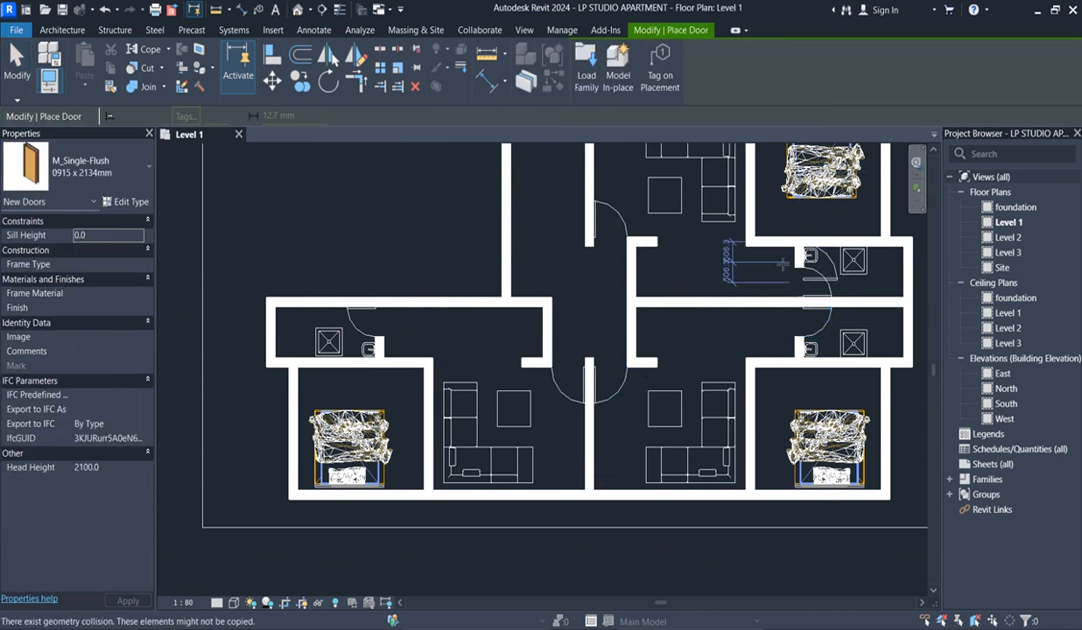
pyautogui.scroll(3, 770, 249)
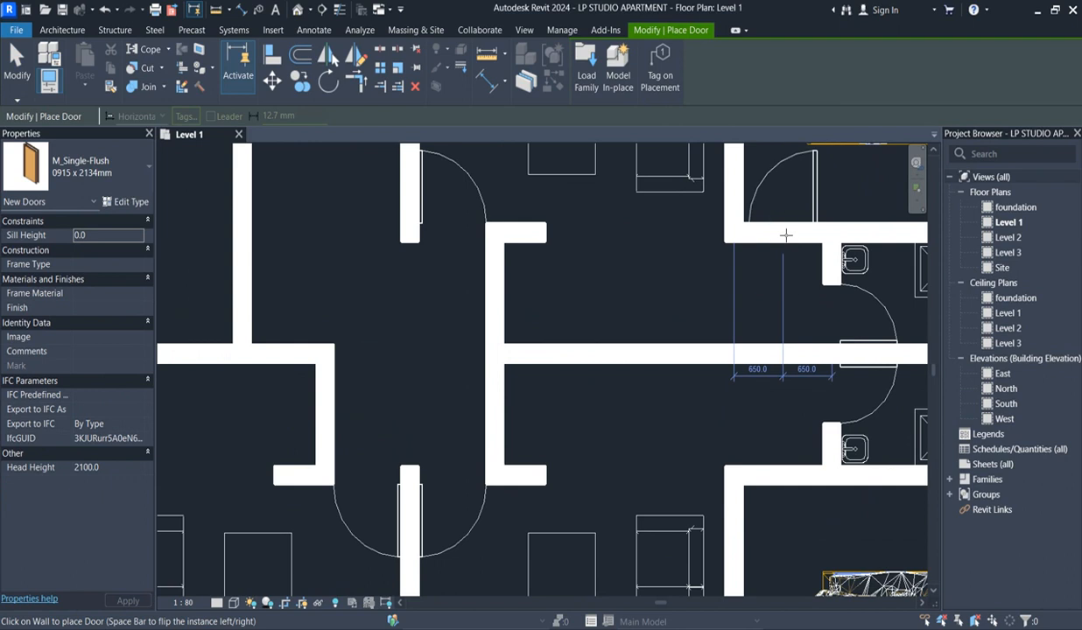
pyautogui.click(785, 234)
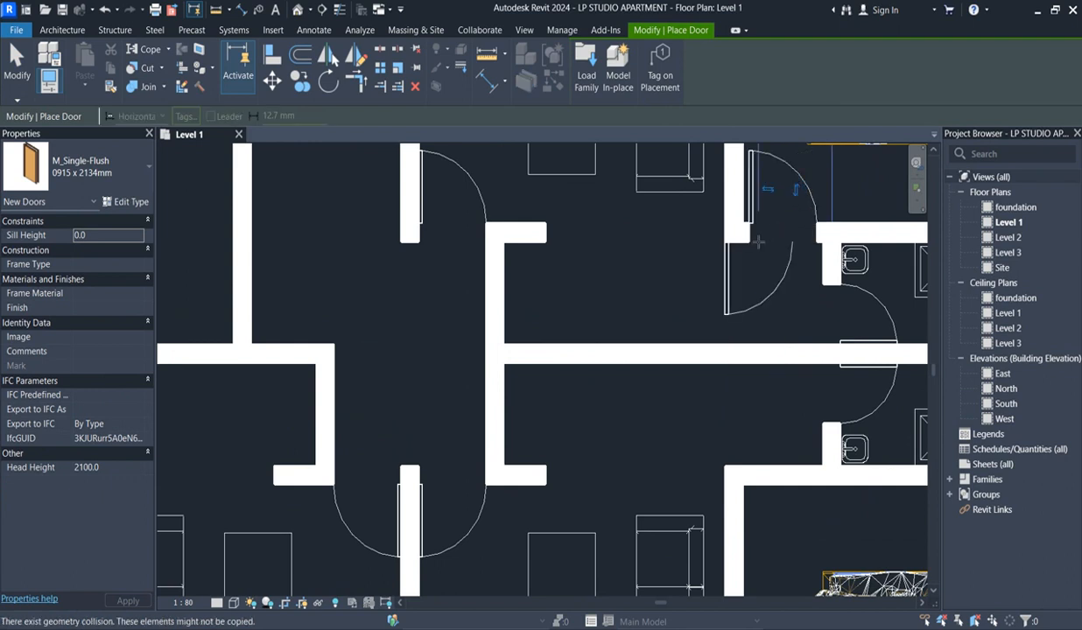
# - Place the same door type in the upper walls of the lower right and left bedrooms, beside the bathrooms and swinging into the bedrooms
pyautogui.scroll(-4, 735, 271)
pyautogui.scroll(3, 774, 382)
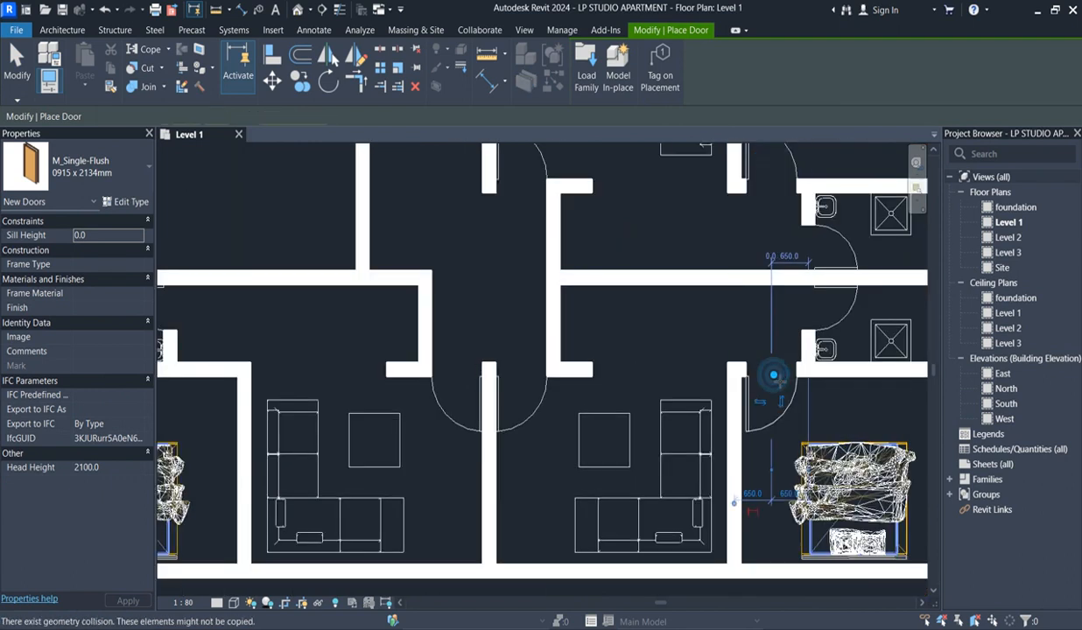
pyautogui.scroll(-4, 768, 374)
pyautogui.scroll(4, 533, 359)
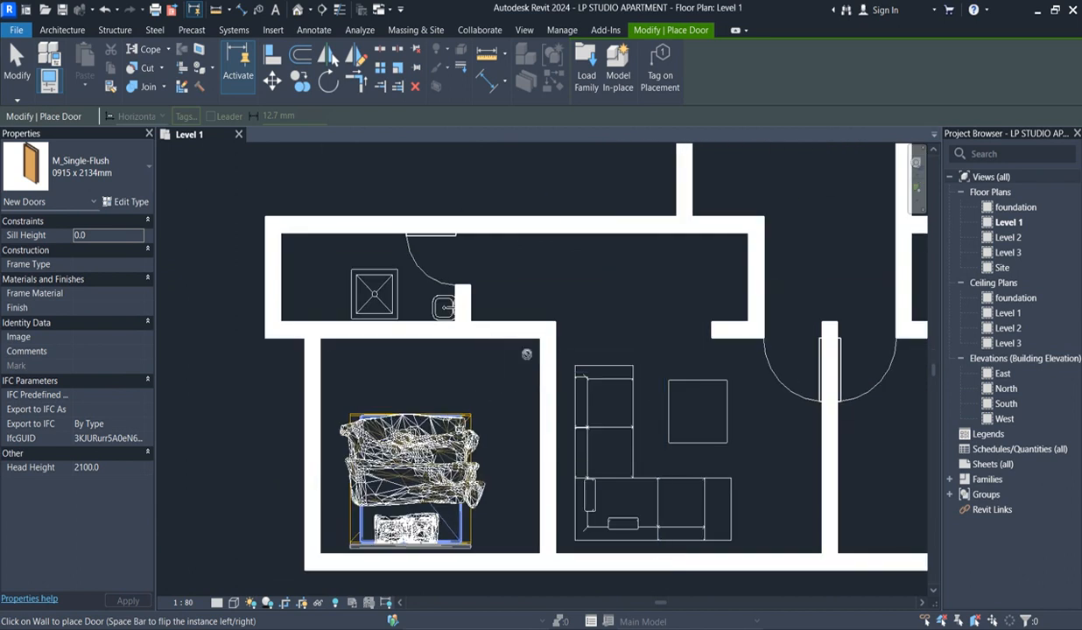
pyautogui.scroll(2, 521, 348)
pyautogui.scroll(-5, 683, 418)
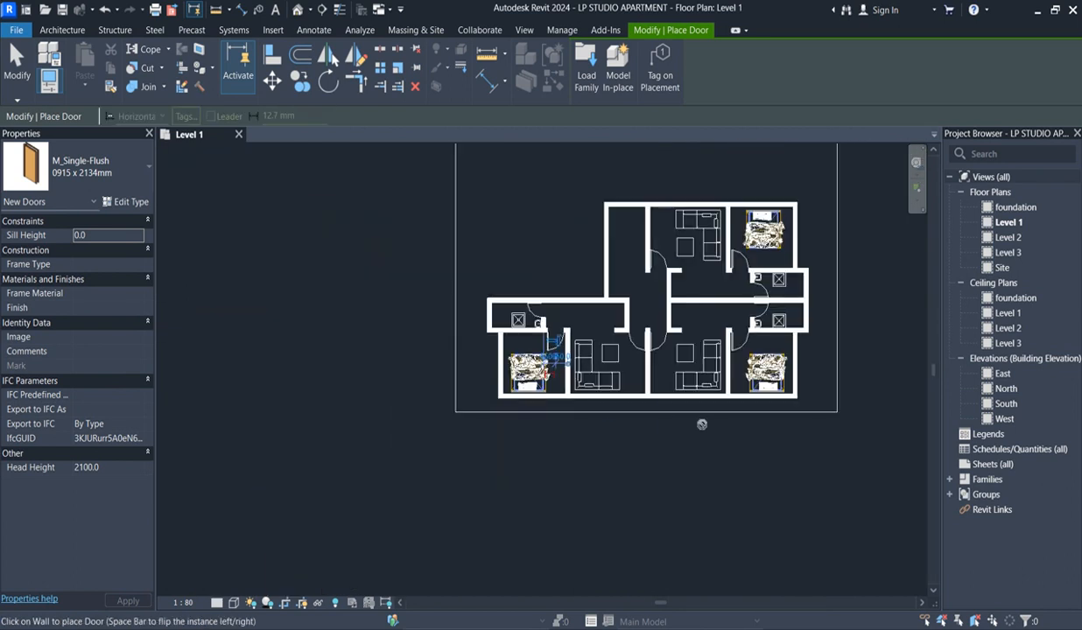
pyautogui.press('Escape')
pyautogui.press('Escape')
pyautogui.scroll(5, 595, 323)
pyautogui.scroll(-5, 709, 436)
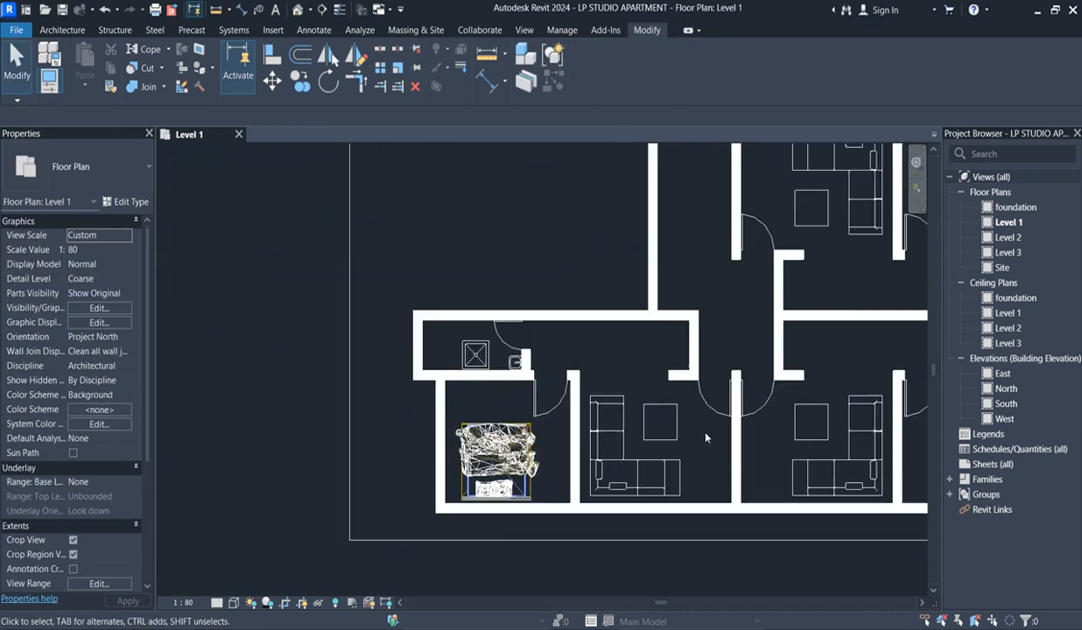
pyautogui.scroll(4, 754, 446)
pyautogui.scroll(-4, 754, 447)
pyautogui.scroll(4, 706, 417)
pyautogui.scroll(2, 687, 432)
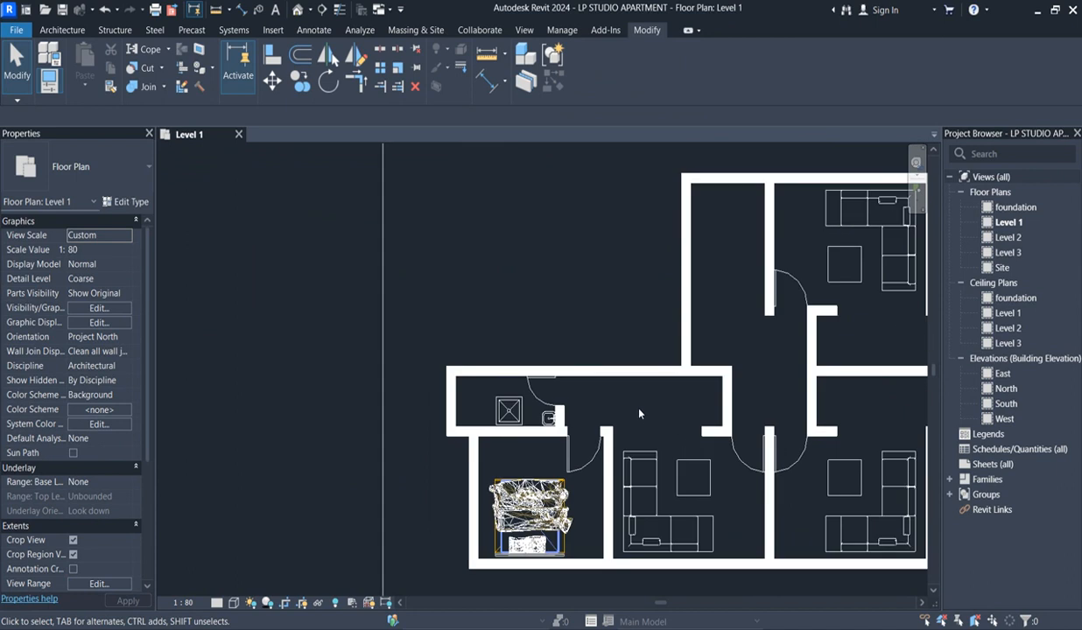
# - Place an M_Kitchenette - Medium 1372mm against the left apartment's upper wall above the living room, about 1000 mm from the vertical wall above
pyautogui.click(62, 30)
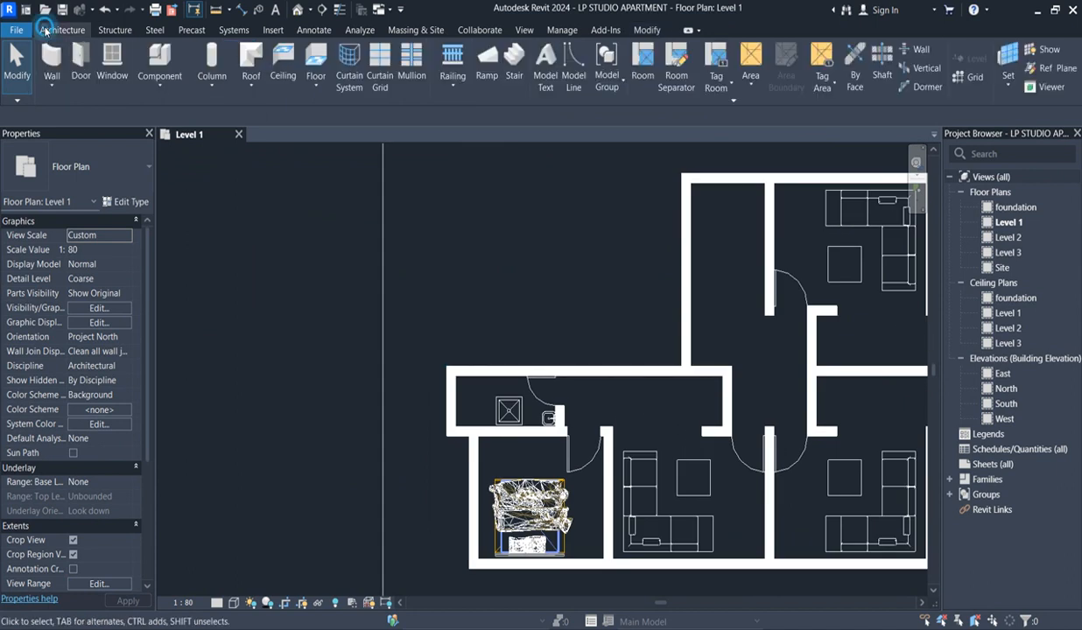
pyautogui.click(140, 73)
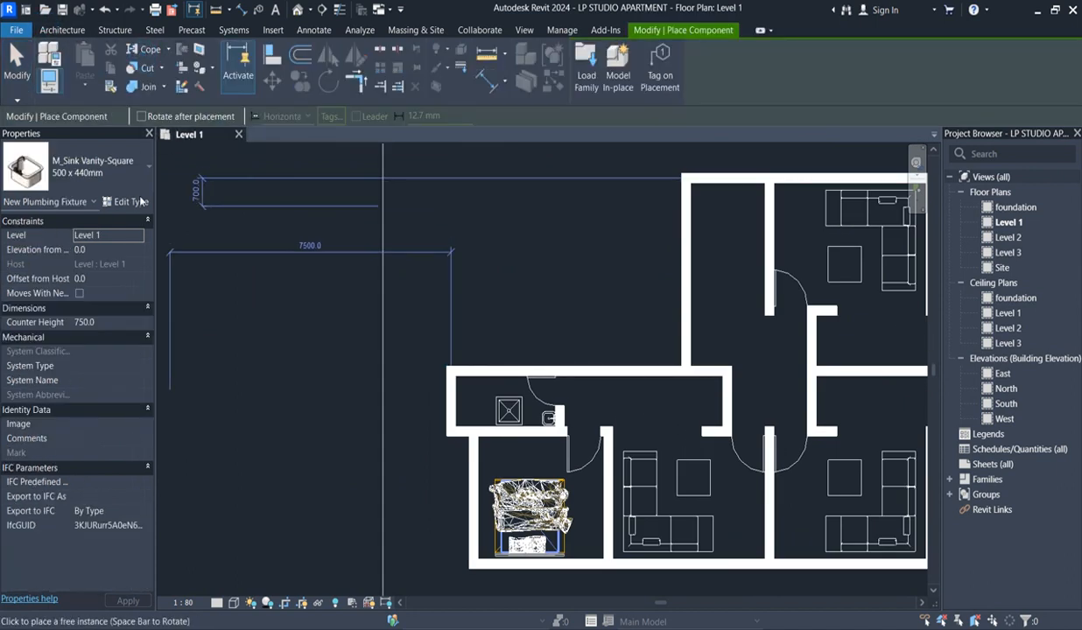
pyautogui.click(122, 174)
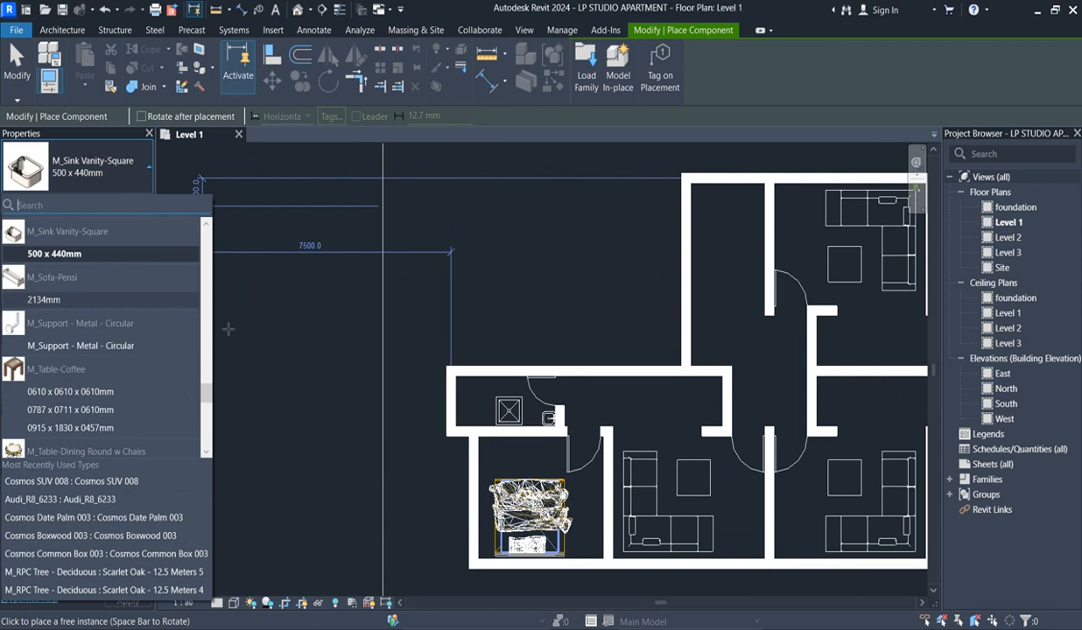
pyautogui.moveTo(203, 395); pyautogui.dragTo(205, 448)
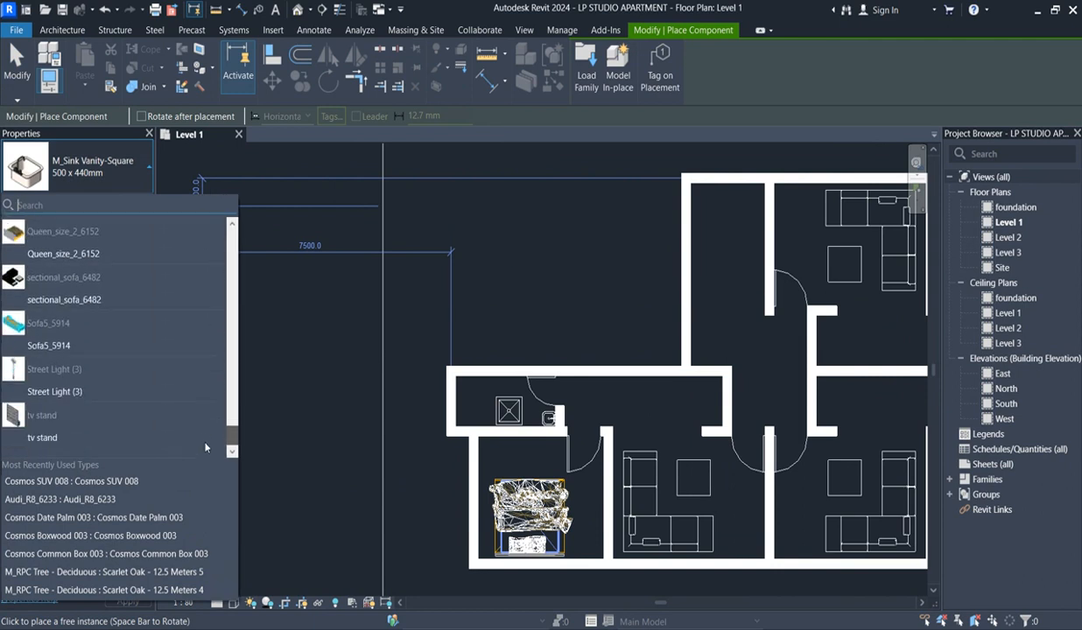
pyautogui.scroll(10, 201, 428)
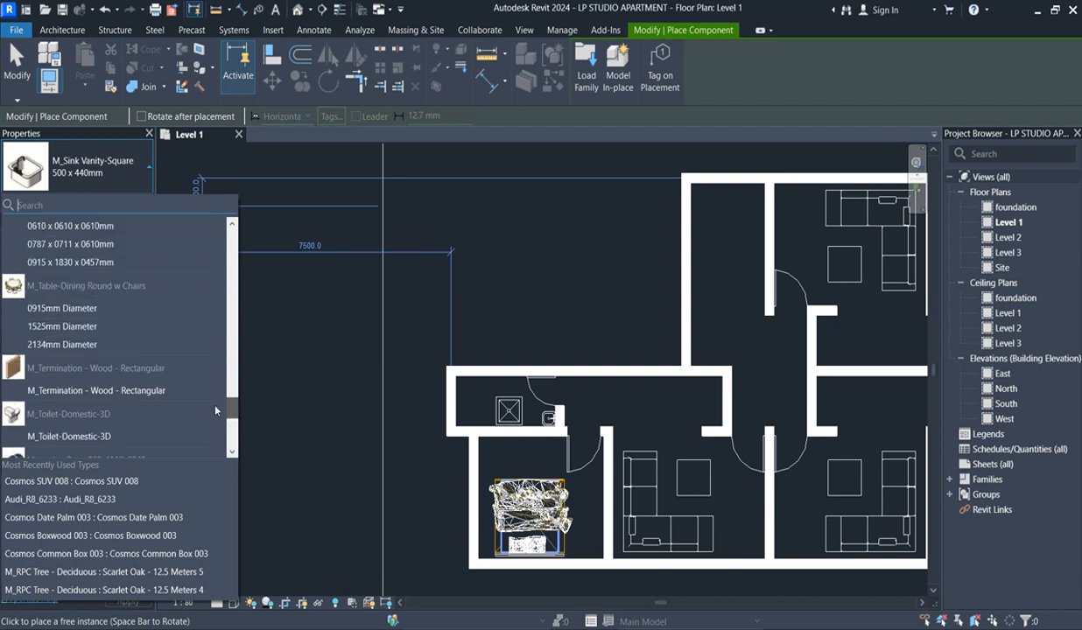
pyautogui.scroll(-5, 215, 406)
pyautogui.scroll(10, 211, 394)
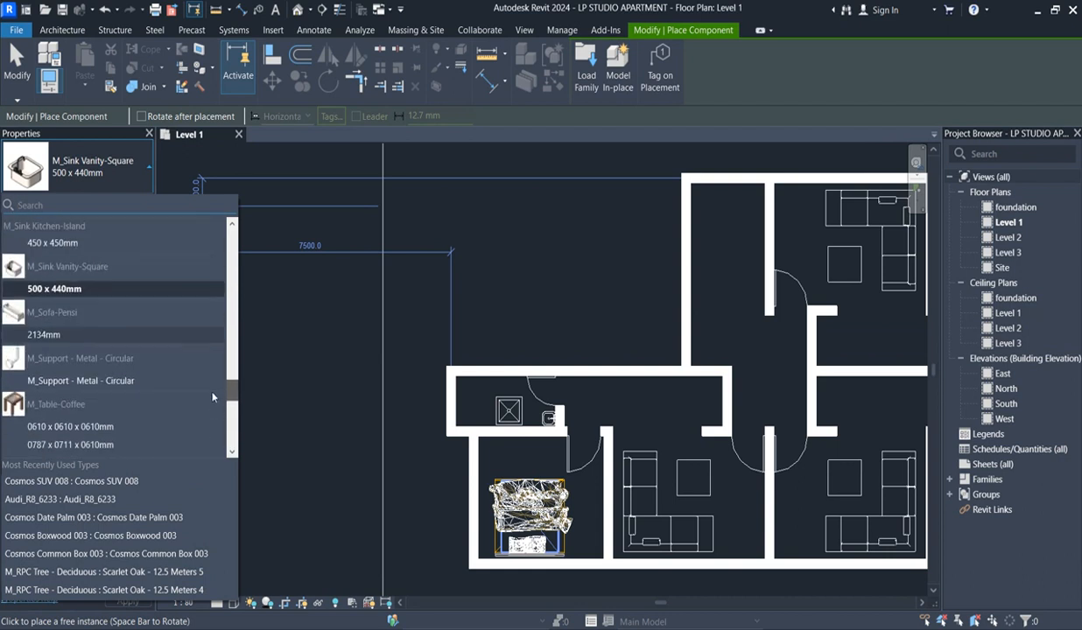
pyautogui.scroll(15, 211, 393)
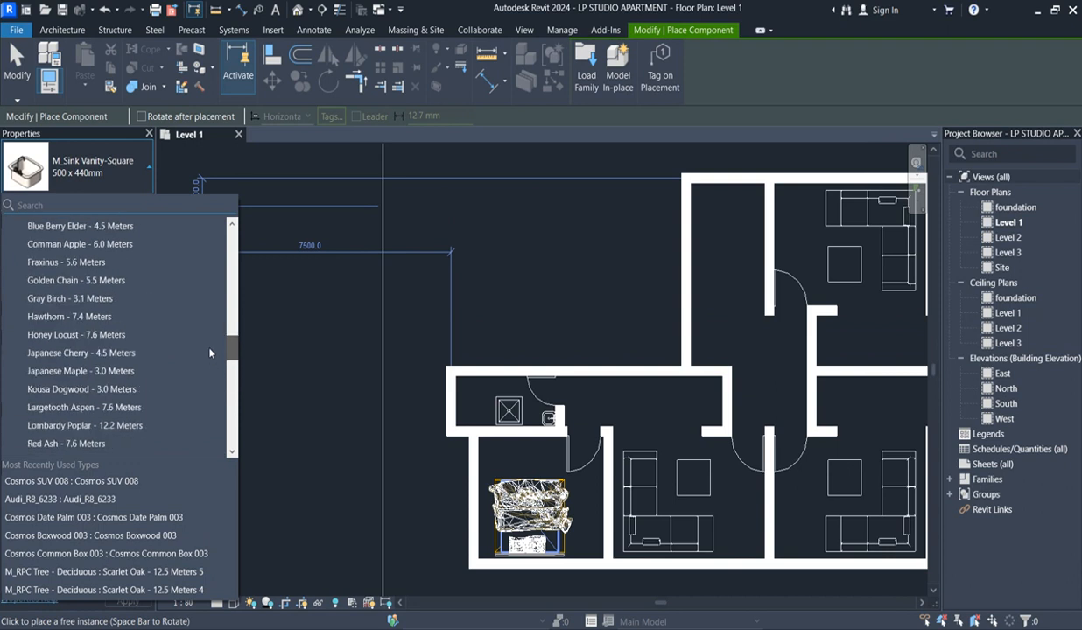
pyautogui.scroll(5, 210, 325)
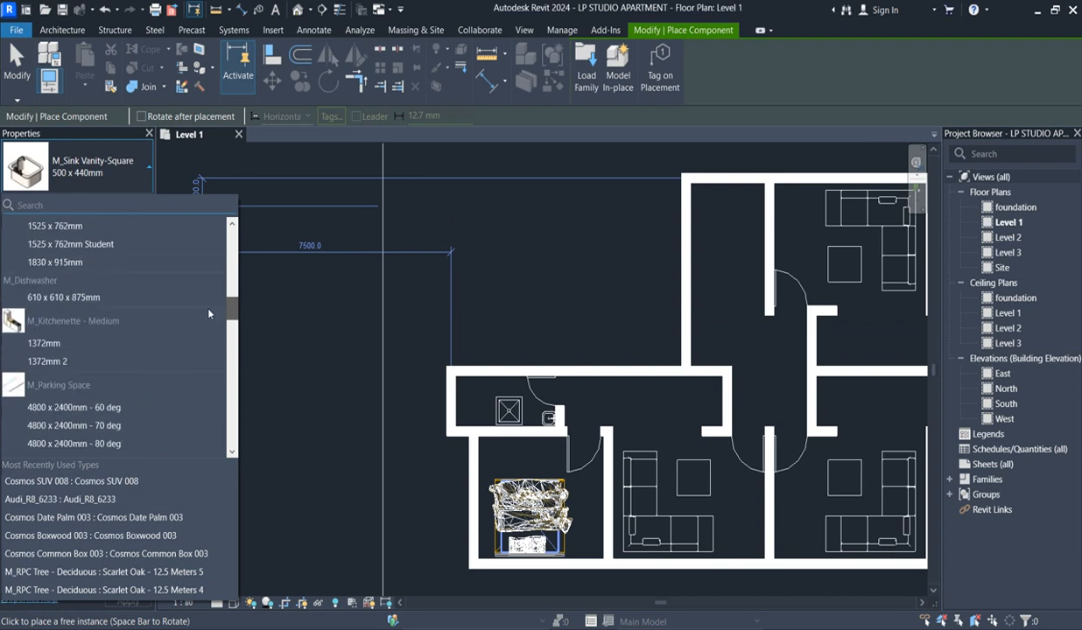
pyautogui.click(44, 343)
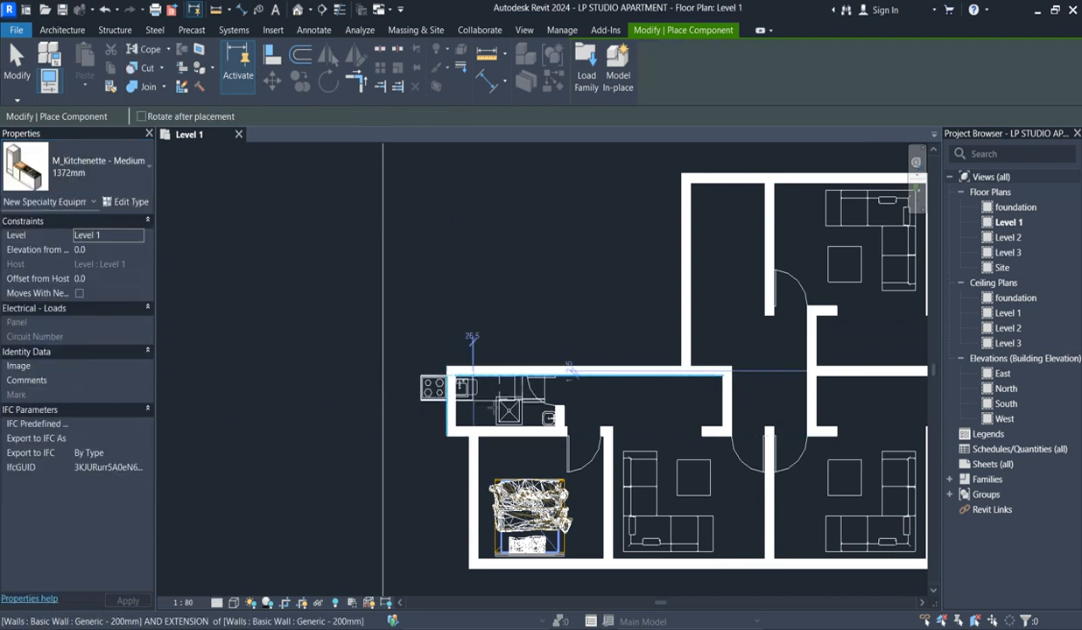
pyautogui.scroll(2, 493, 401)
pyautogui.scroll(-2, 530, 394)
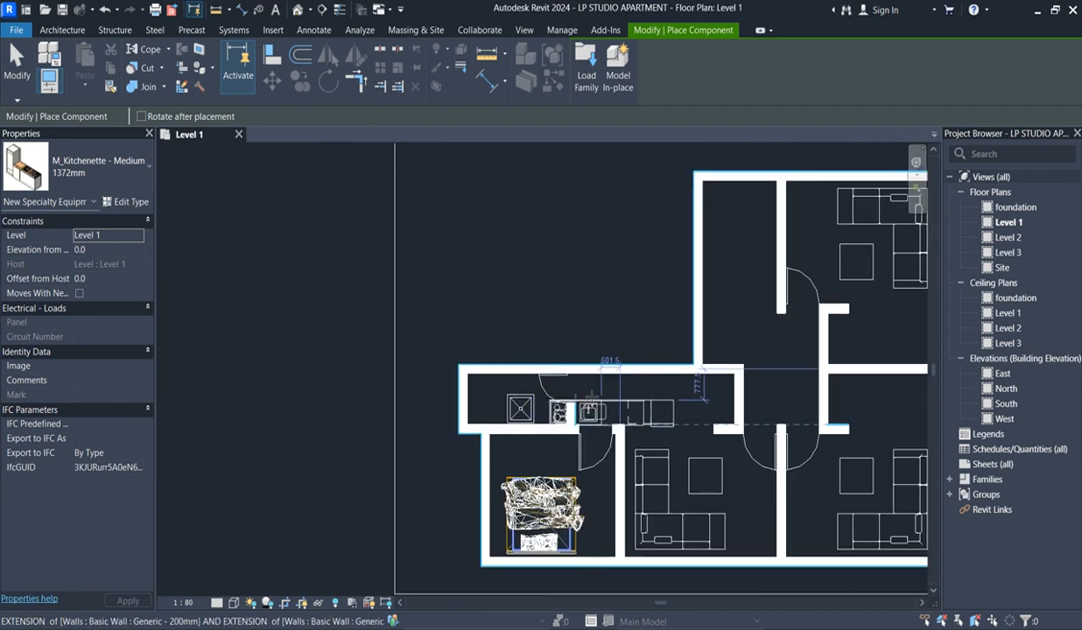
pyautogui.scroll(3, 643, 390)
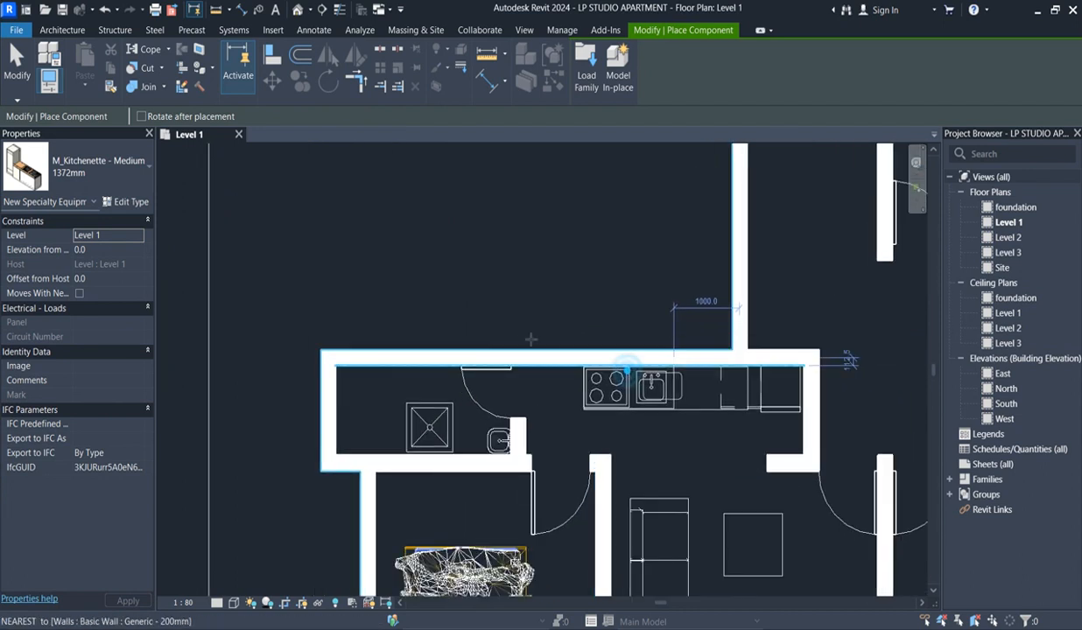
pyautogui.click(626, 366)
pyautogui.scroll(-2, 612, 375)
pyautogui.press('Escape')
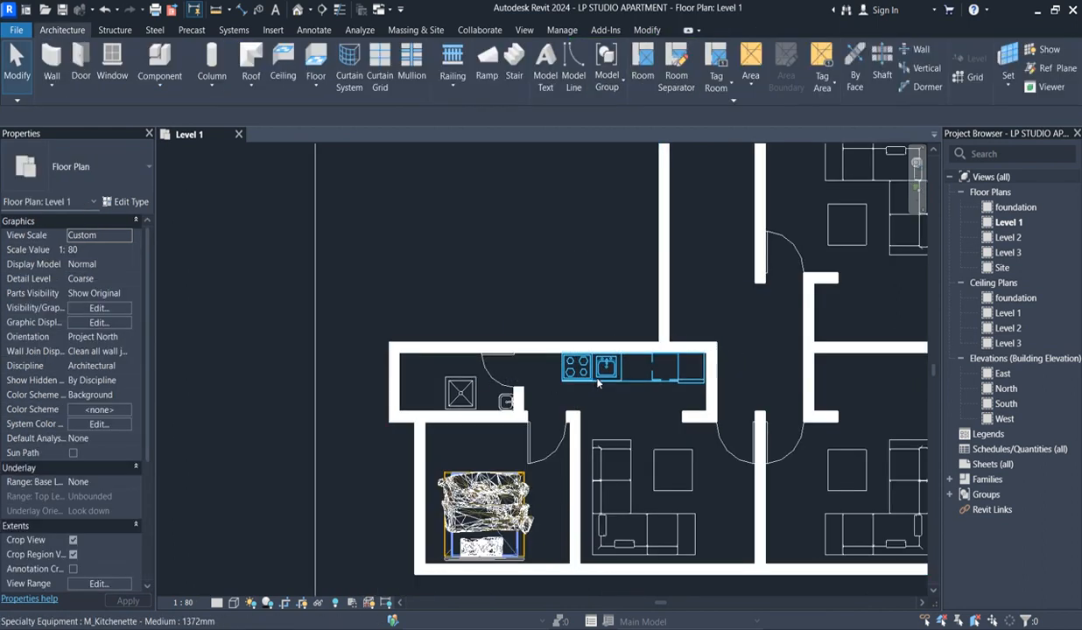
# - Inspect how the kitchenette fits between the left bathroom's door and the corridor wall
pyautogui.scroll(3, 579, 389)
pyautogui.scroll(-3, 560, 350)
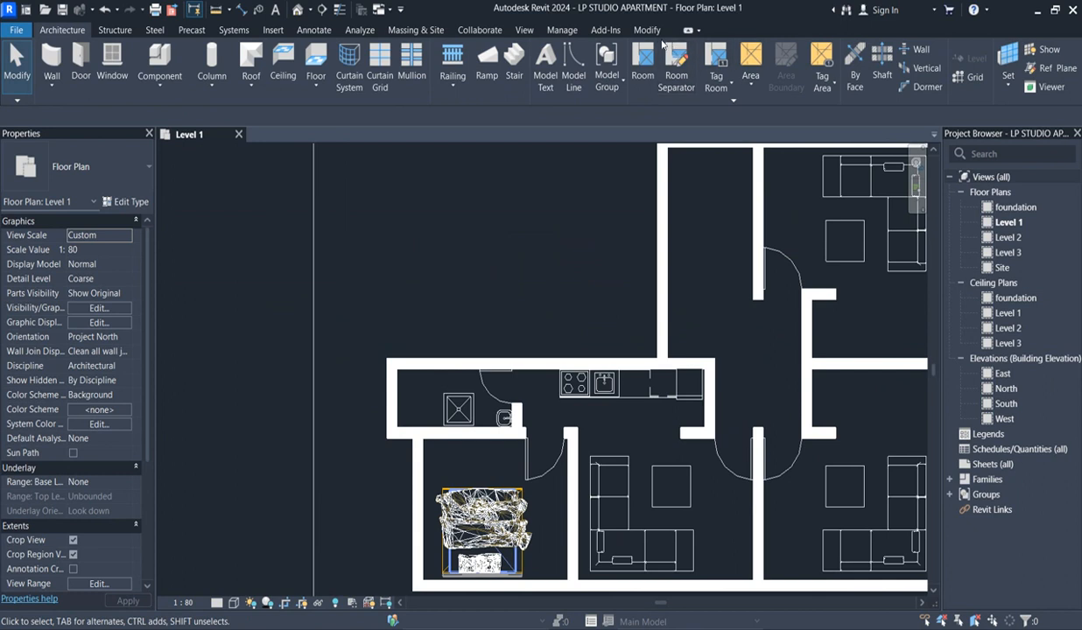
pyautogui.scroll(-3, 547, 246)
pyautogui.scroll(4, 557, 370)
pyautogui.click(557, 370)
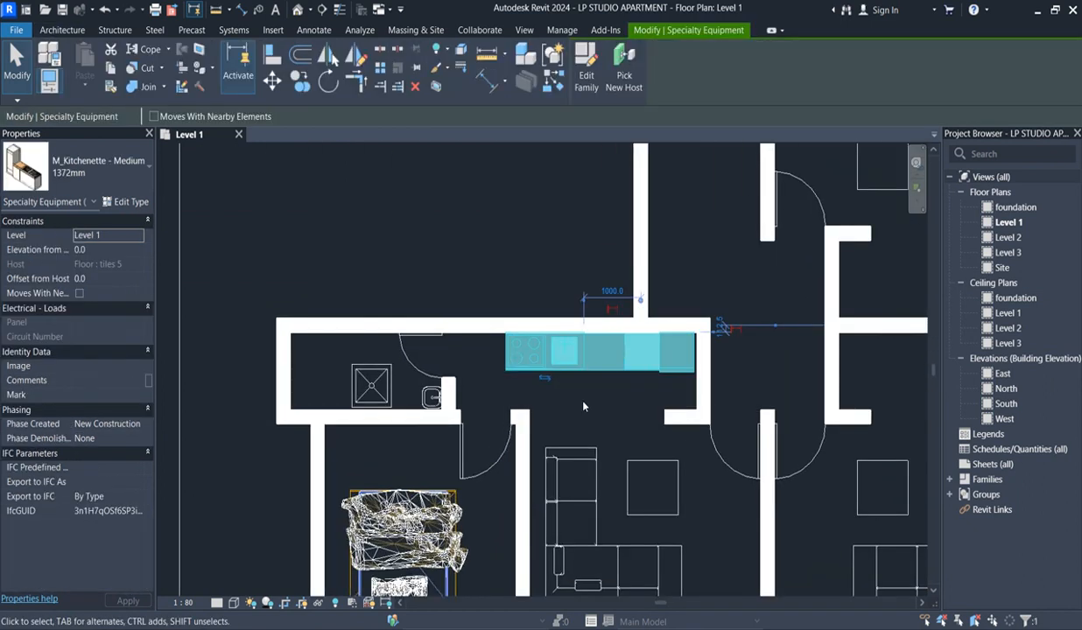
pyautogui.scroll(-2, 613, 429)
pyautogui.scroll(3, 585, 386)
pyautogui.scroll(-2, 590, 411)
pyautogui.scroll(2, 612, 426)
pyautogui.click(611, 403)
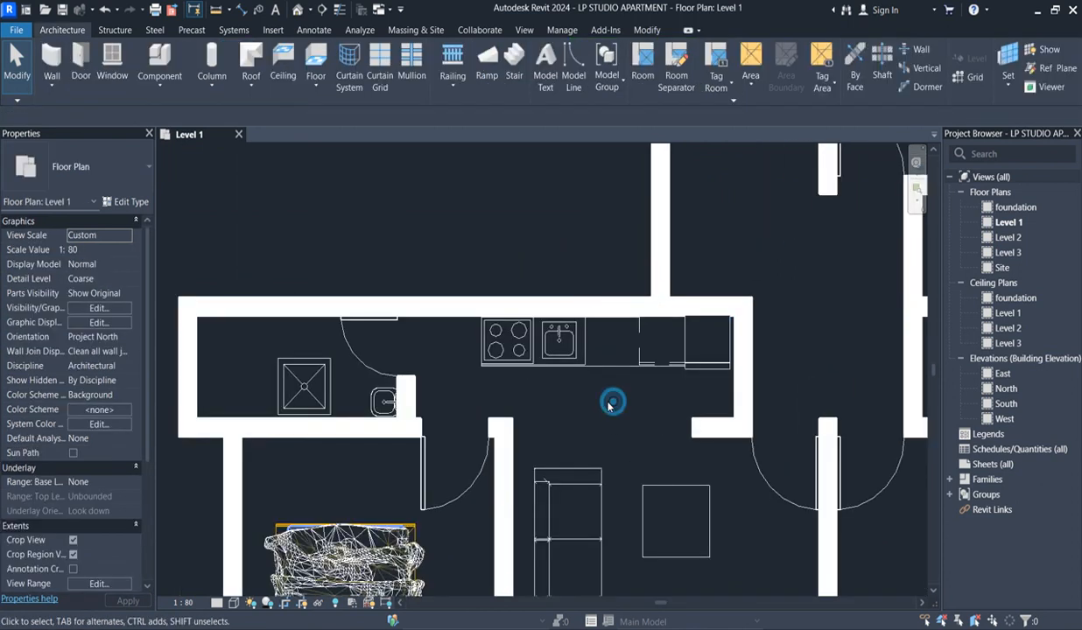
# - Shift the kitchenette along the upper wall toward the corridor wall, to 920 mm from the vertical wall above
pyautogui.scroll(-3, 633, 397)
pyautogui.click(633, 381)
pyautogui.moveTo(634, 380); pyautogui.dragTo(637, 382)
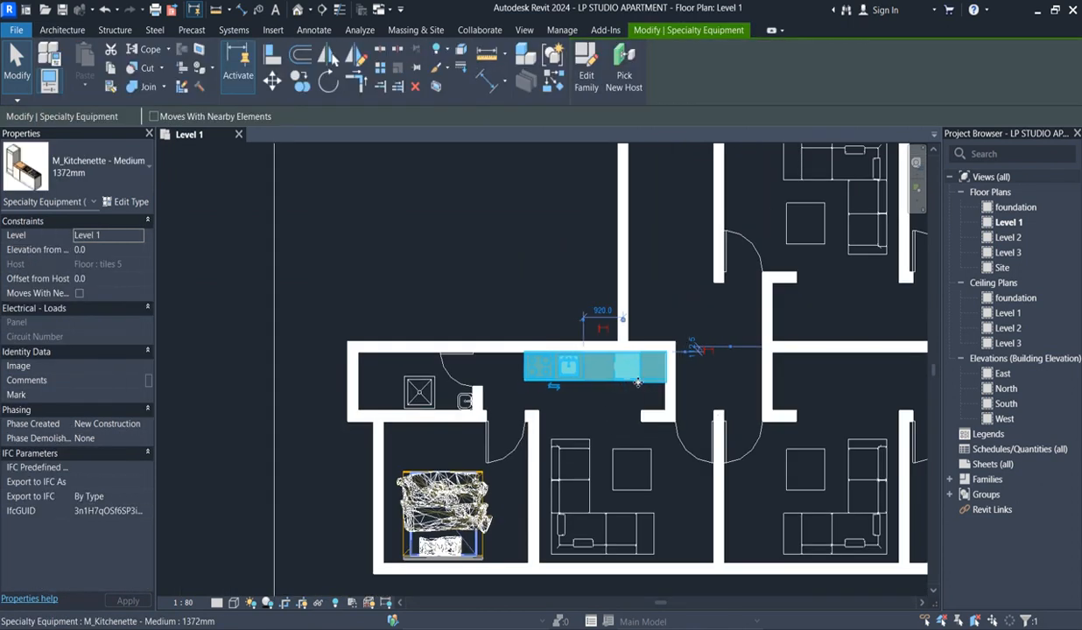
pyautogui.scroll(2, 632, 403)
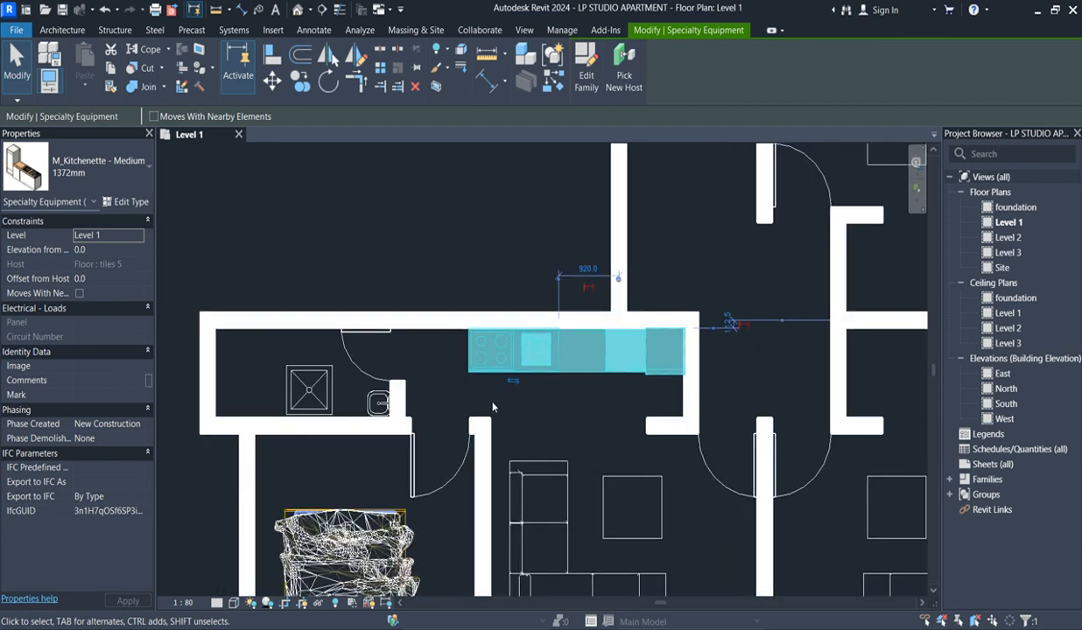
pyautogui.scroll(-2, 420, 263)
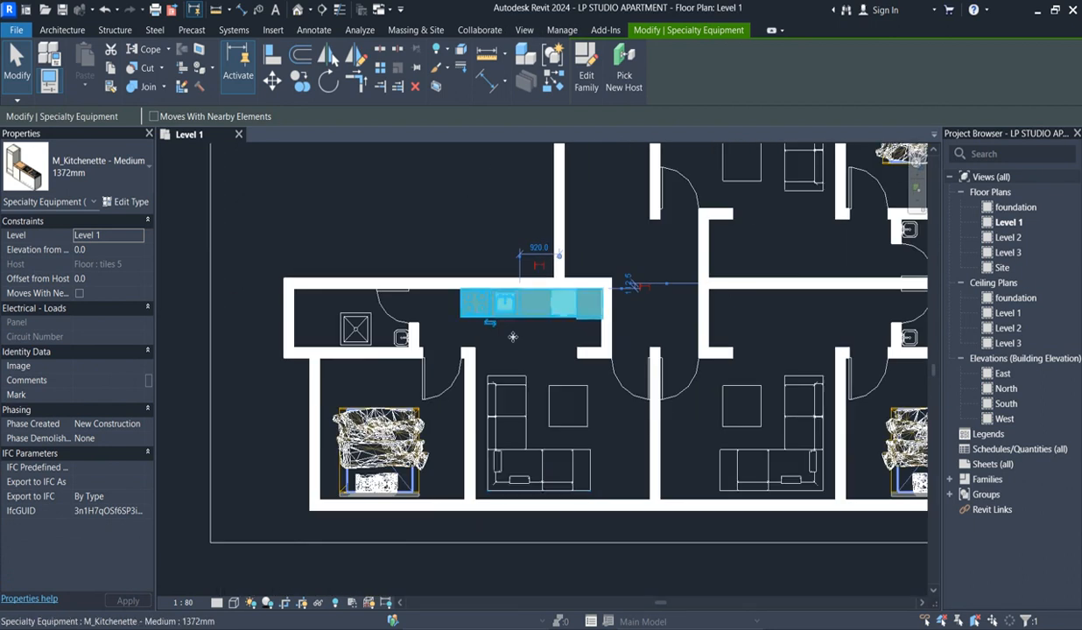
pyautogui.scroll(2, 553, 343)
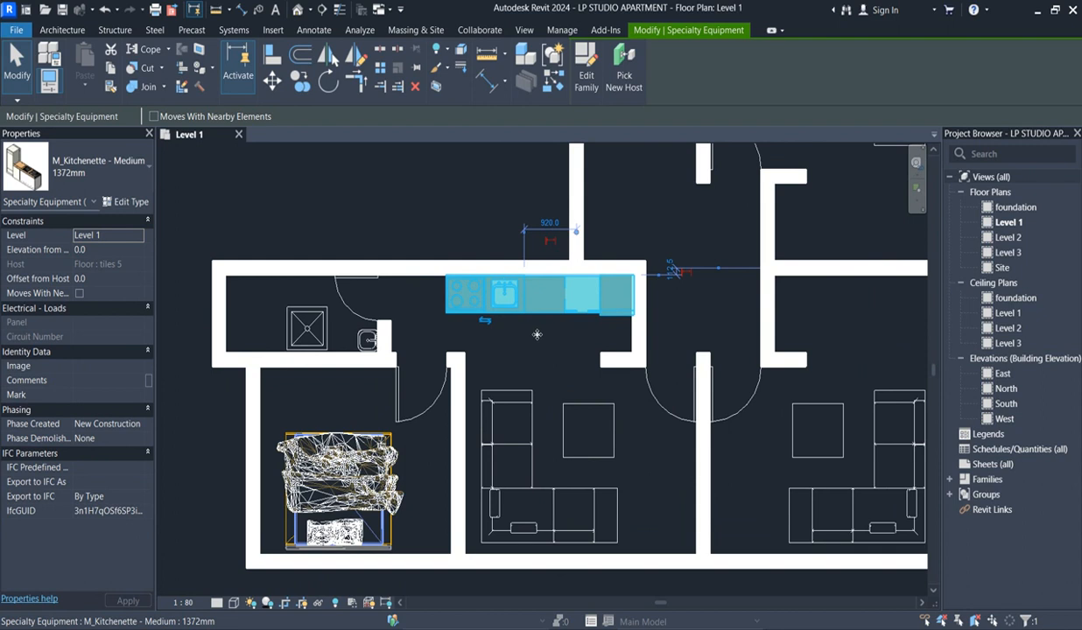
pyautogui.click(535, 327)
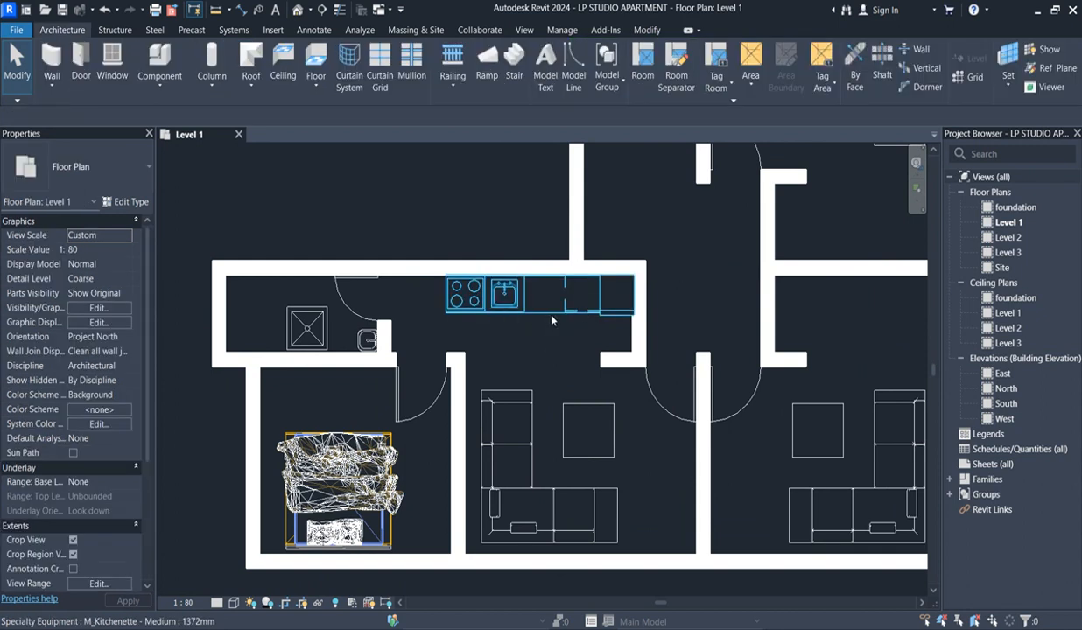
pyautogui.scroll(-5, 552, 320)
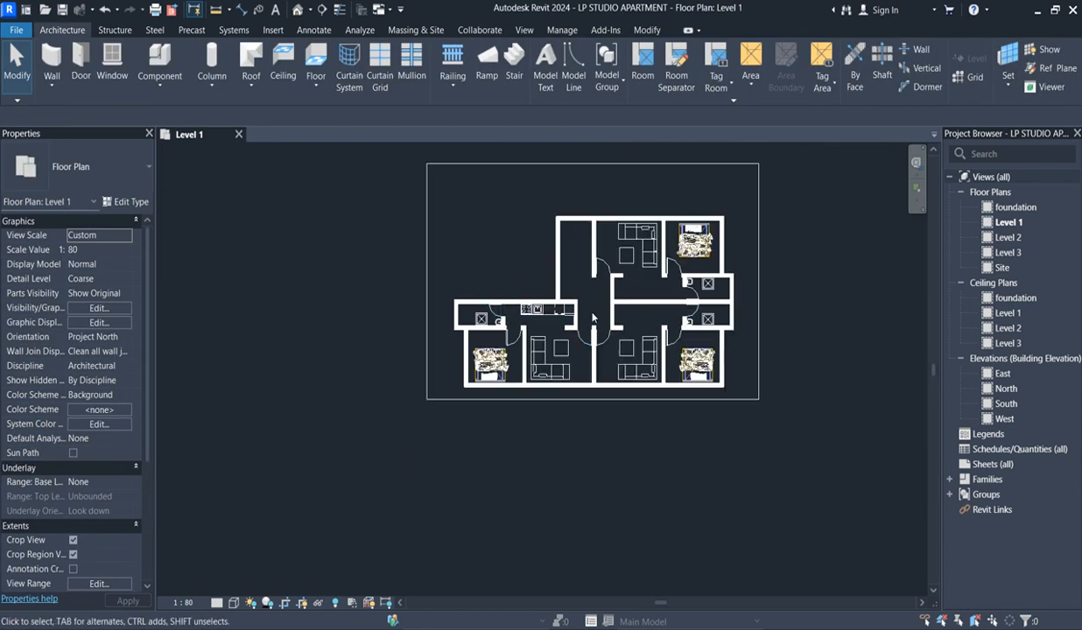
# - Mirror a copy of the left apartment's kitchenette into the lower right apartment across the centreline of the wall between their living rooms
pyautogui.click(543, 310)
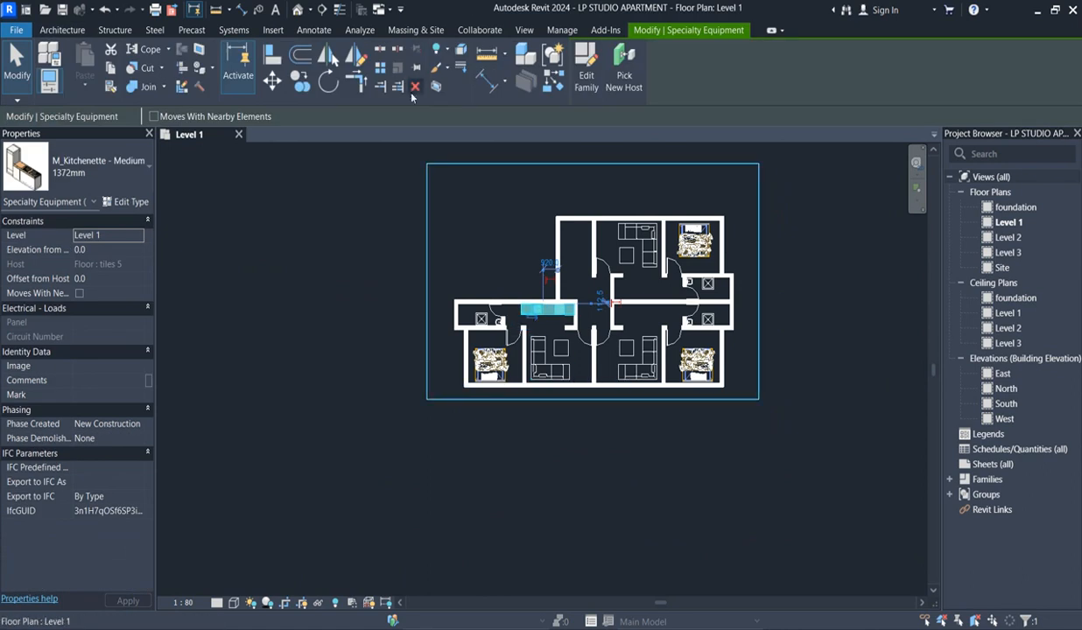
pyautogui.click(354, 56)
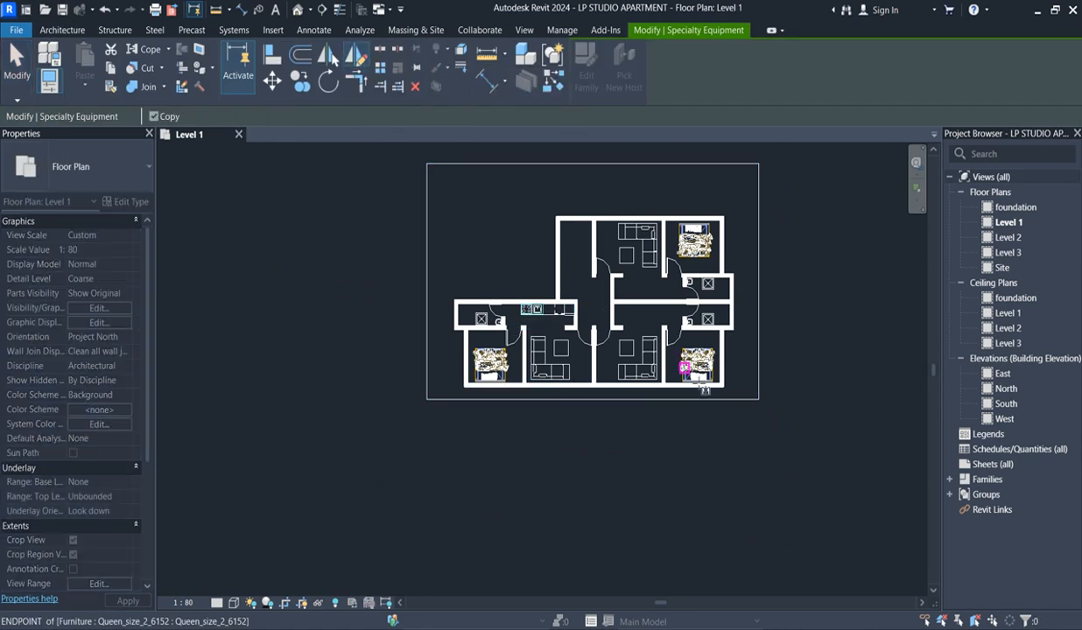
pyautogui.scroll(3, 560, 322)
pyautogui.scroll(4, 565, 326)
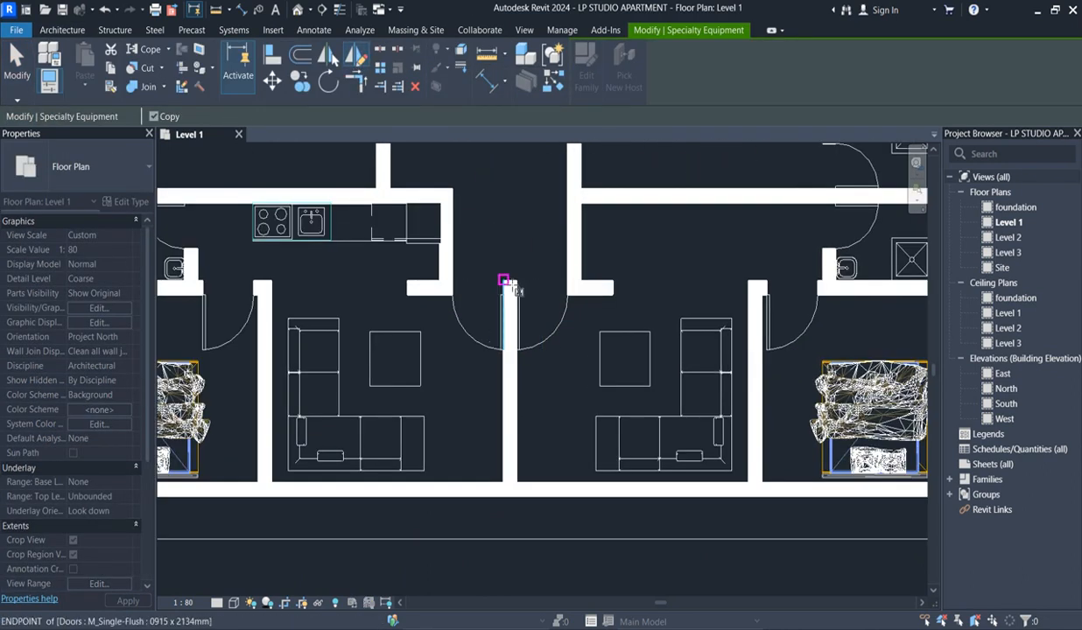
pyautogui.click(510, 286)
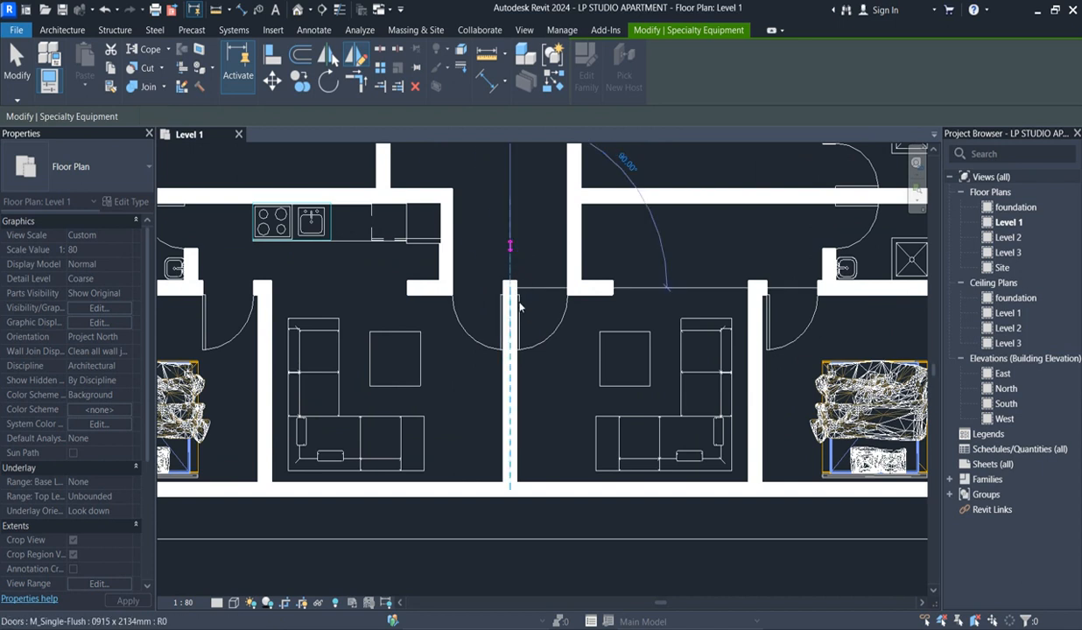
pyautogui.click(526, 296)
# - Mirror a copy of the lower right kitchenette into the upper right apartment across a horizontal axis along their shared wall
pyautogui.scroll(-3, 510, 240)
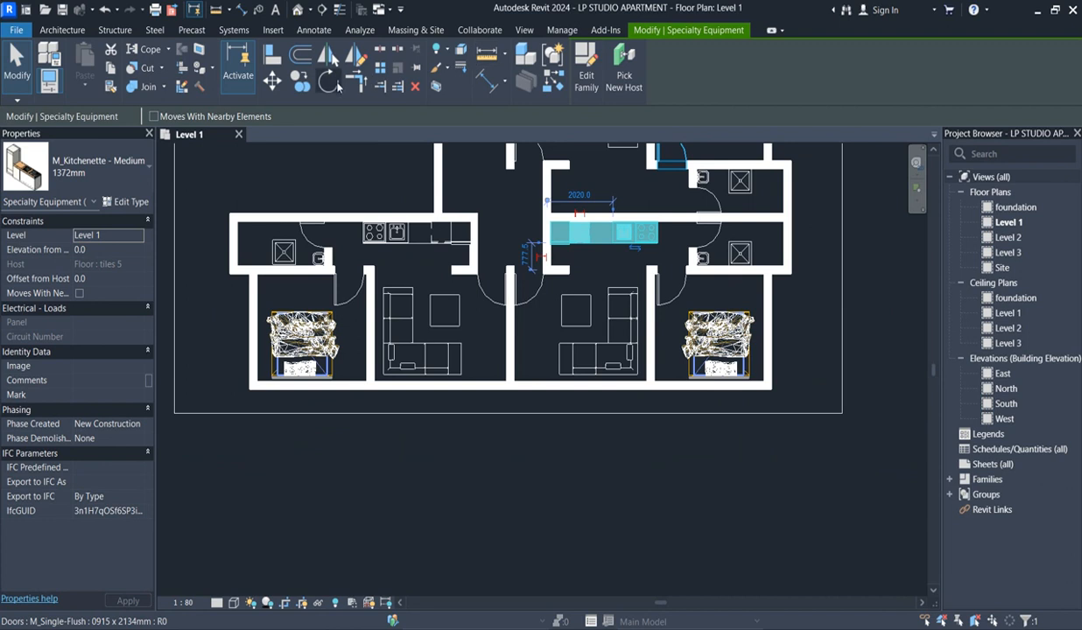
pyautogui.click(363, 54)
pyautogui.scroll(3, 577, 220)
pyautogui.click(544, 210)
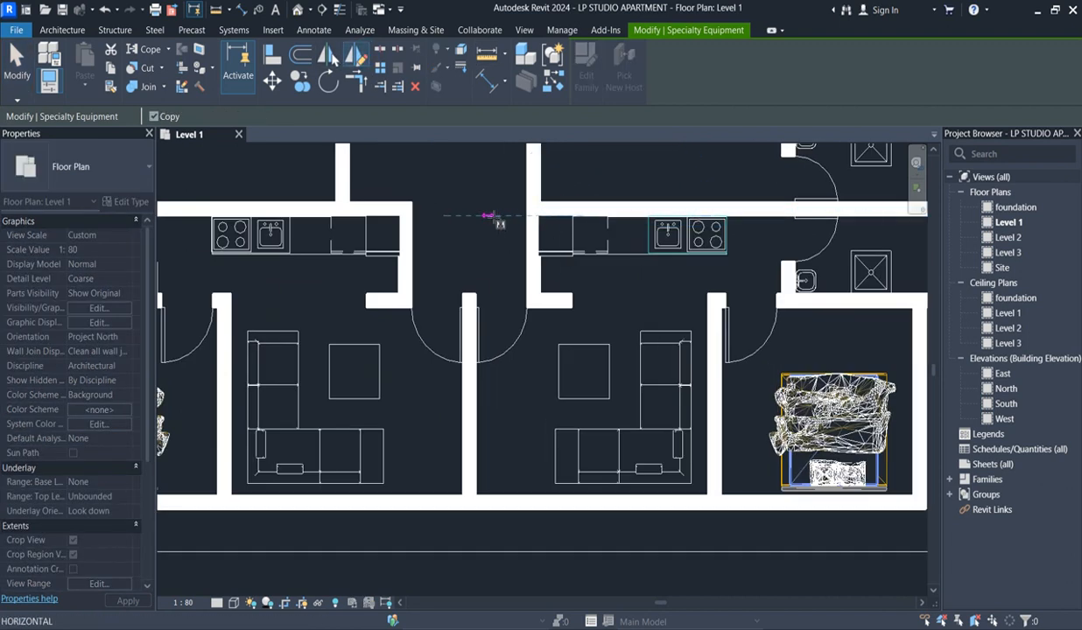
pyautogui.click(485, 214)
pyautogui.scroll(-3, 495, 225)
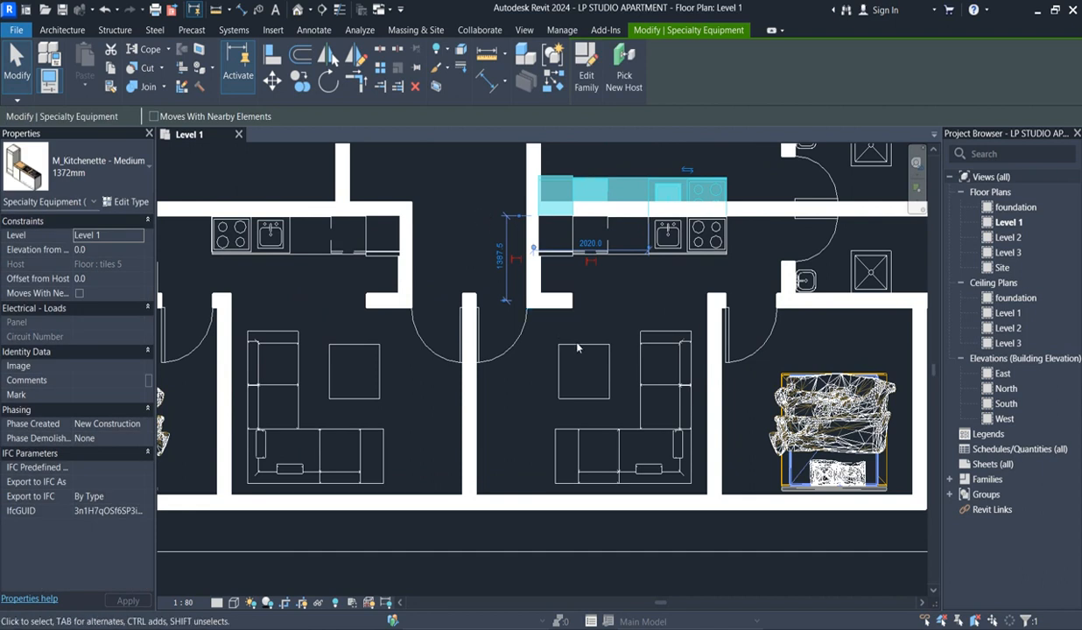
# - Nudge the two right-hand kitchenettes toward the wall they share so that they back onto it symmetrically
pyautogui.click(560, 193)
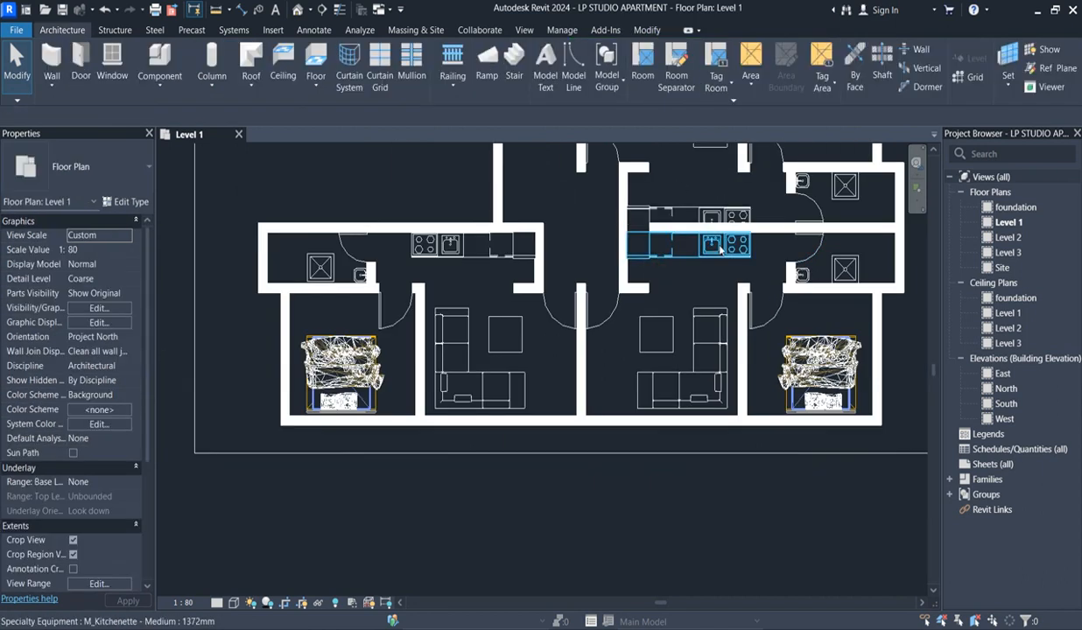
pyautogui.scroll(2, 719, 251)
pyautogui.click(720, 252)
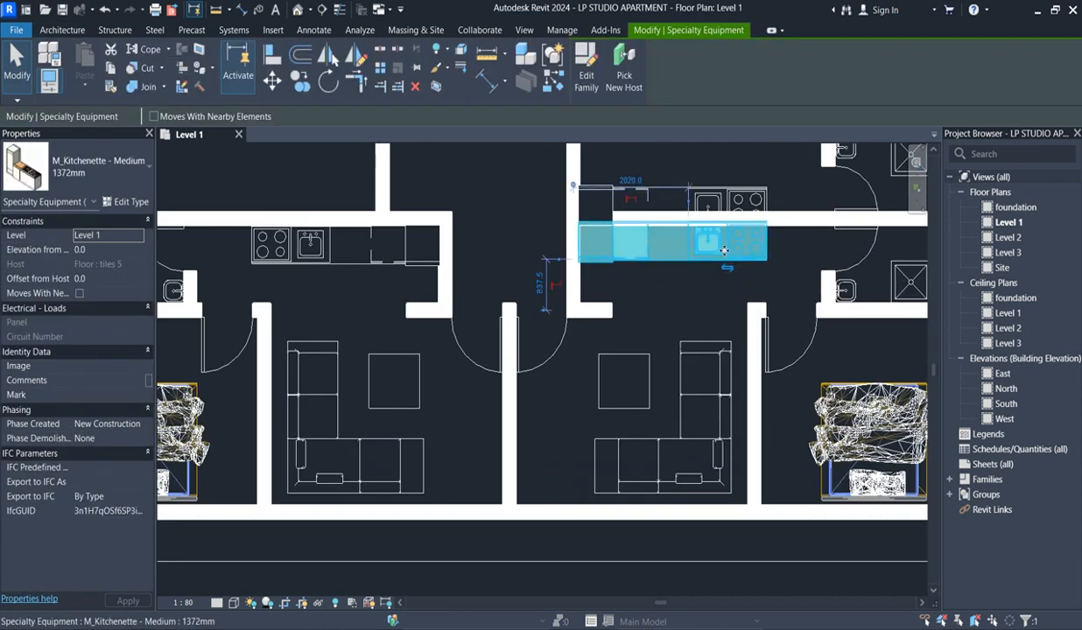
pyautogui.click(740, 273)
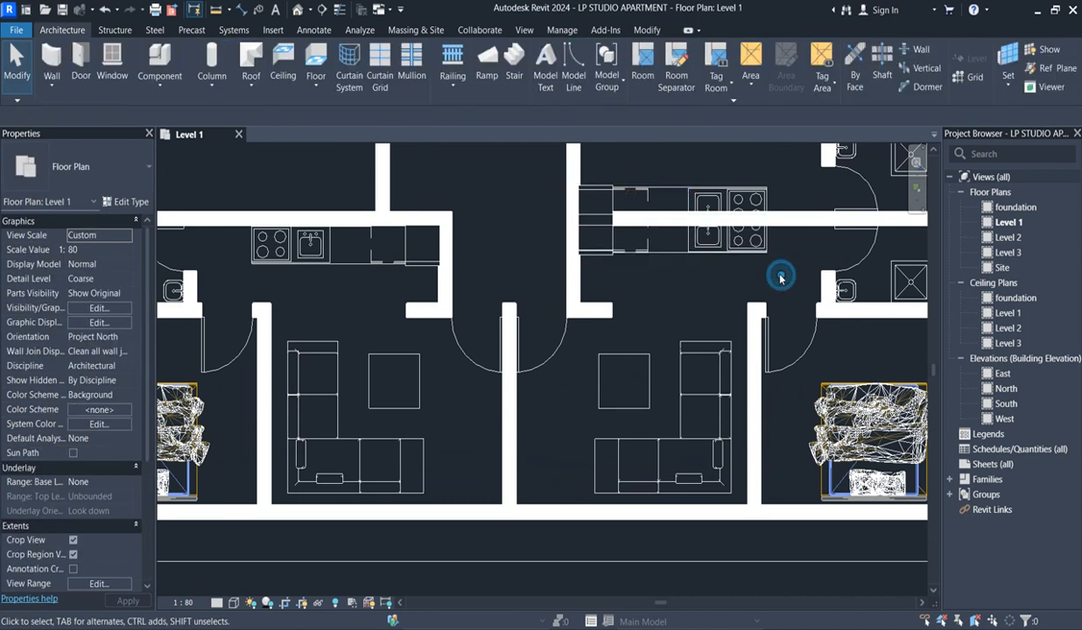
# - Nudge the left apartment's kitchenette into its upper wall and away from the corridor wall, to 960 mm from the vertical wall above
pyautogui.scroll(-2, 740, 271)
pyautogui.scroll(3, 739, 271)
pyautogui.scroll(-3, 735, 295)
pyautogui.scroll(2, 503, 256)
pyautogui.scroll(1, 504, 256)
pyautogui.click(505, 258)
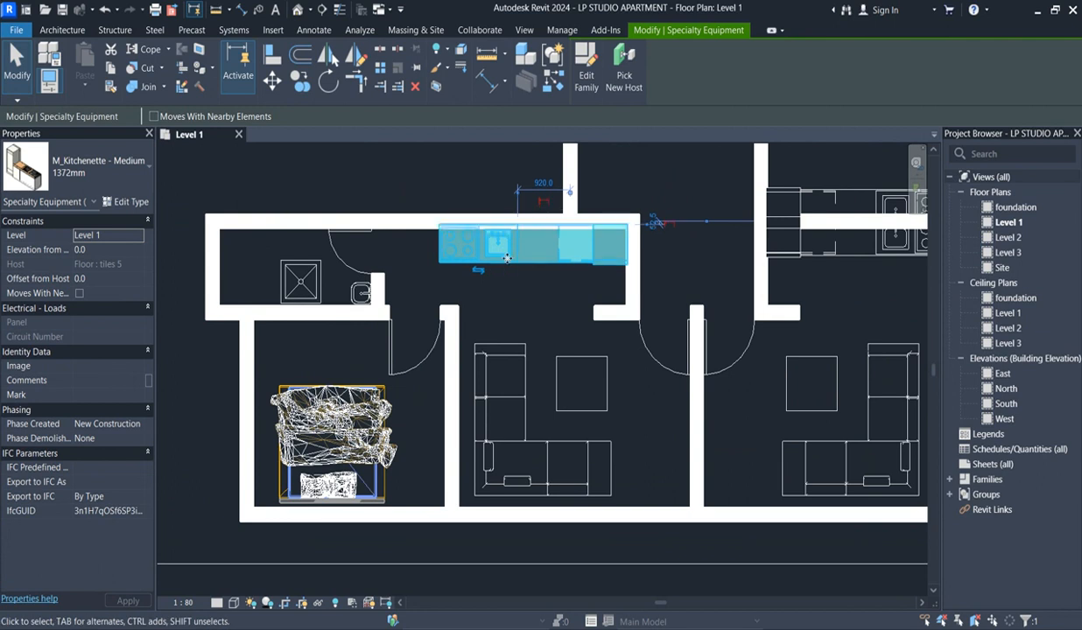
pyautogui.click(541, 300)
pyautogui.scroll(-3, 545, 305)
pyautogui.scroll(3, 544, 304)
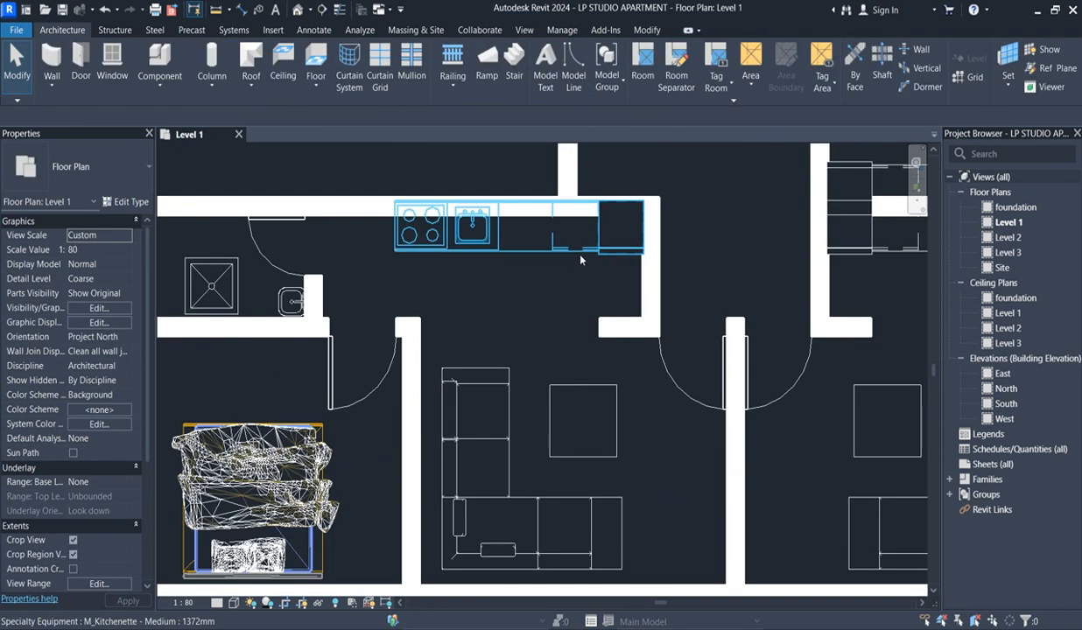
pyautogui.click(567, 248)
pyautogui.press('Down')
pyautogui.press('Left')
pyautogui.click(546, 304)
pyautogui.scroll(-3, 546, 305)
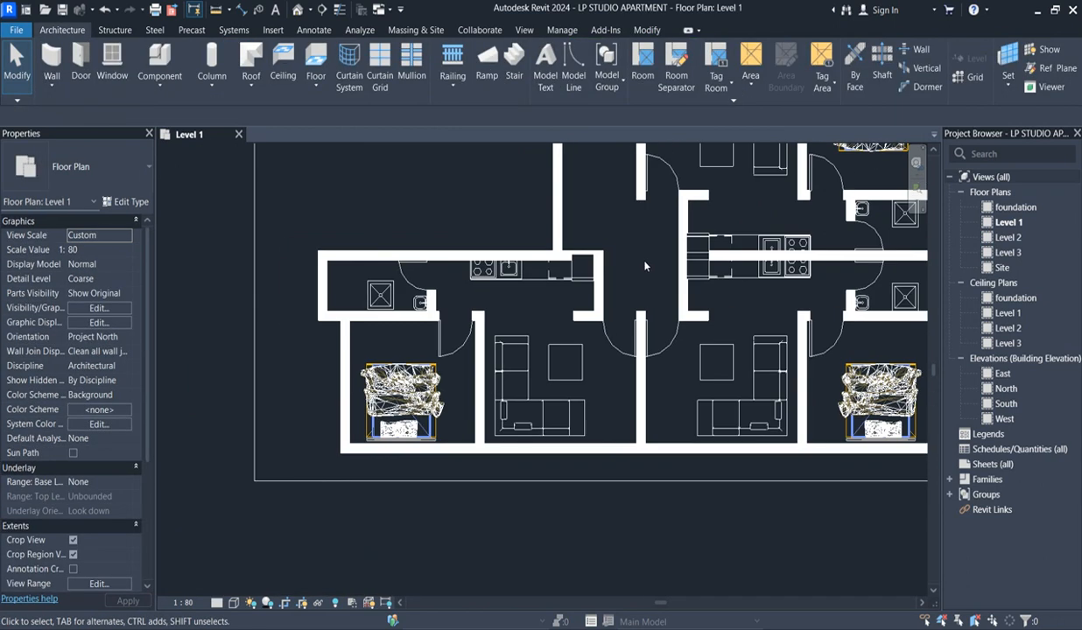
pyautogui.scroll(2, 713, 285)
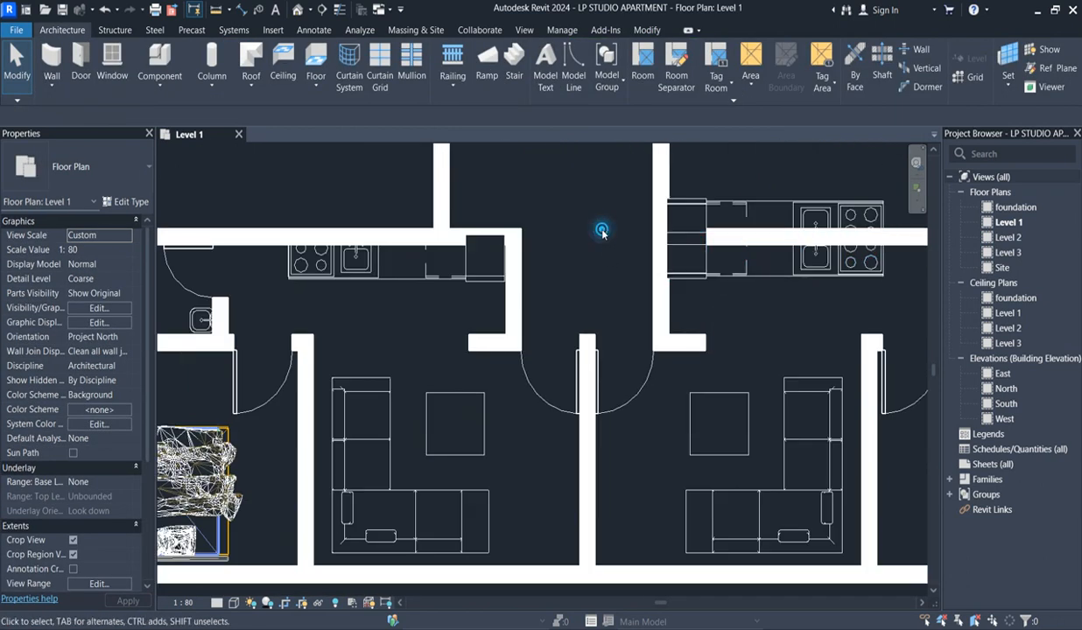
pyautogui.scroll(-3, 697, 252)
pyautogui.scroll(2, 698, 252)
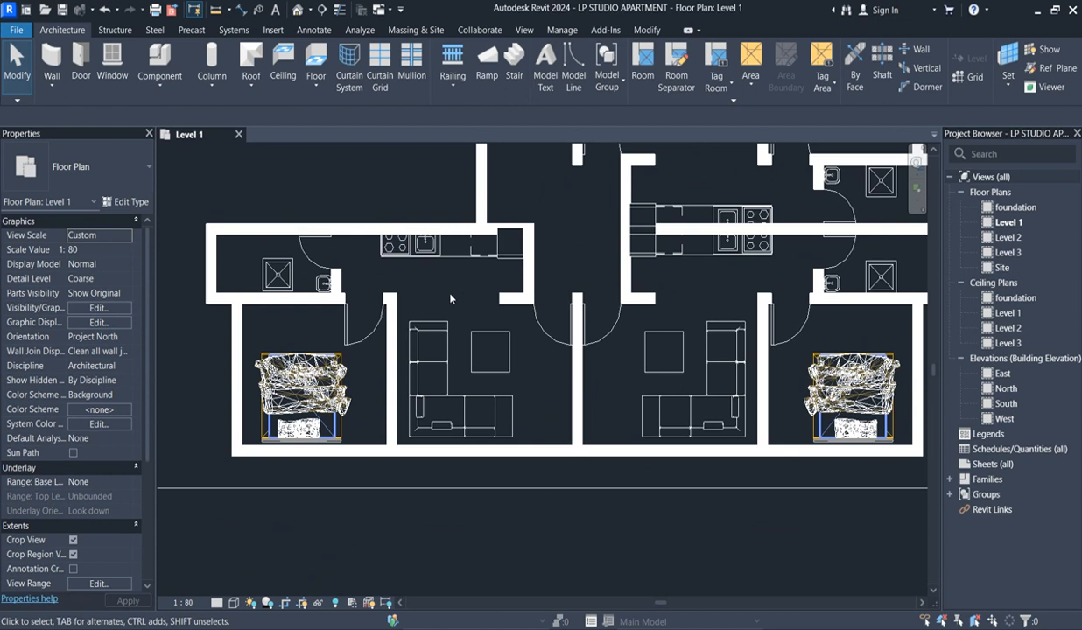
pyautogui.scroll(2, 433, 283)
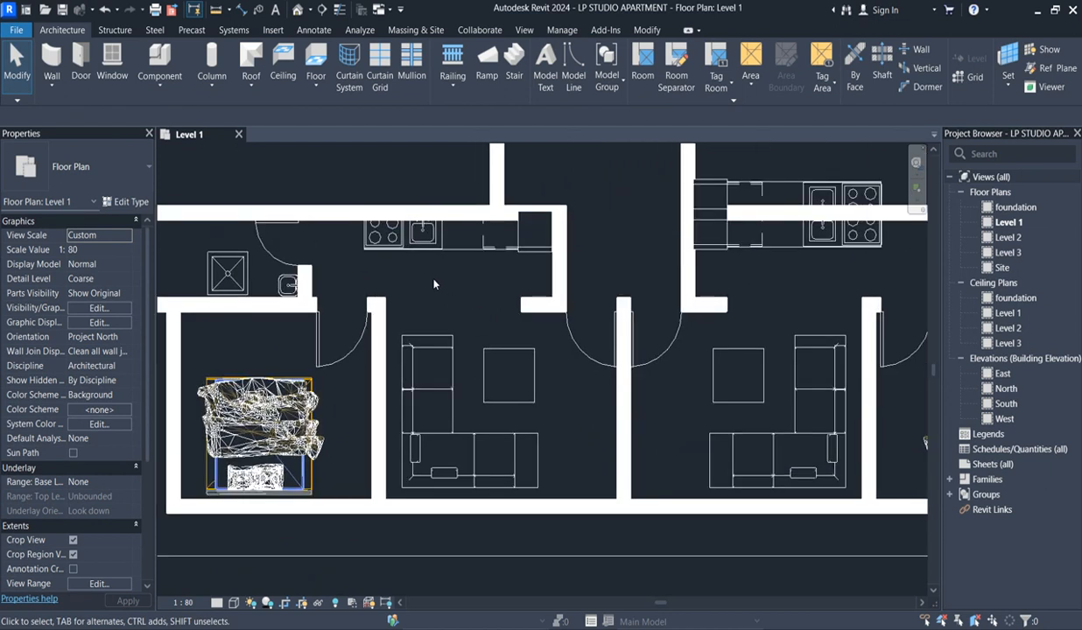
pyautogui.scroll(-3, 433, 283)
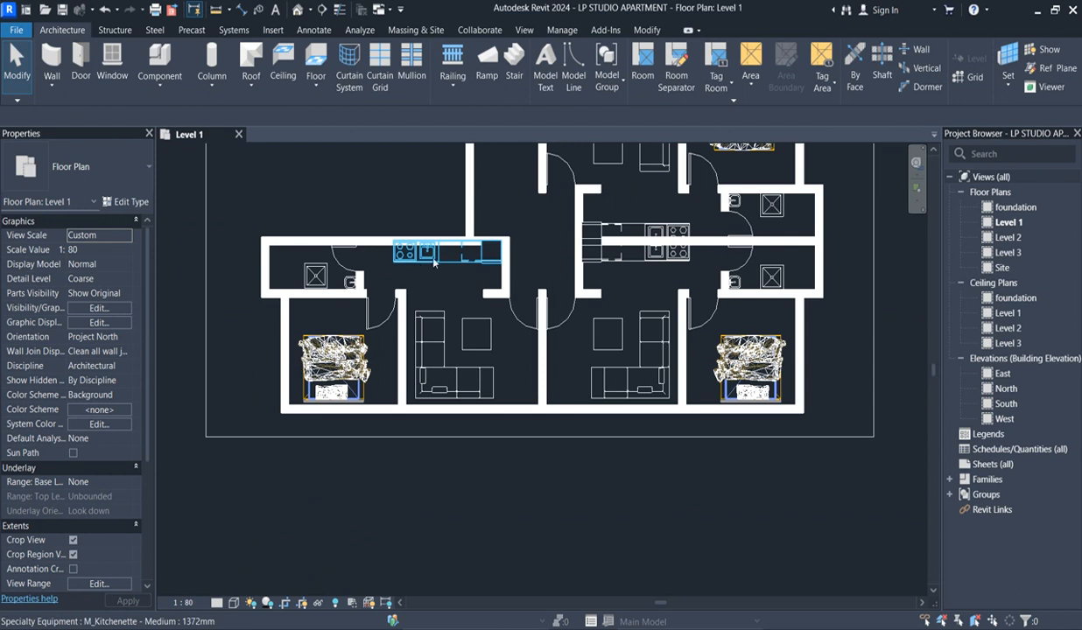
pyautogui.click(433, 267)
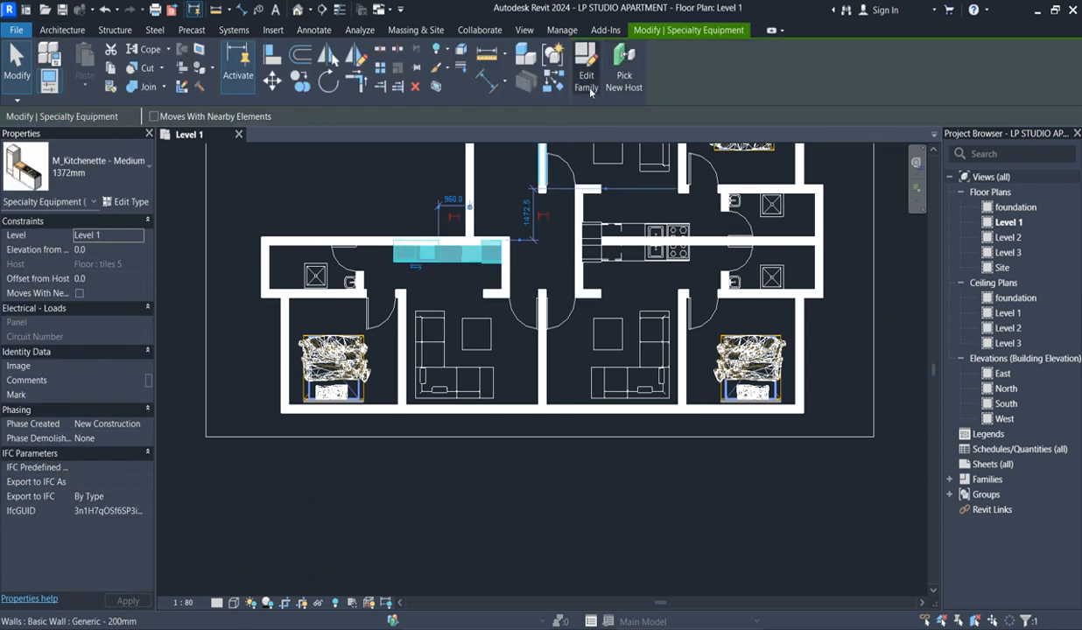
pyautogui.click(587, 84)
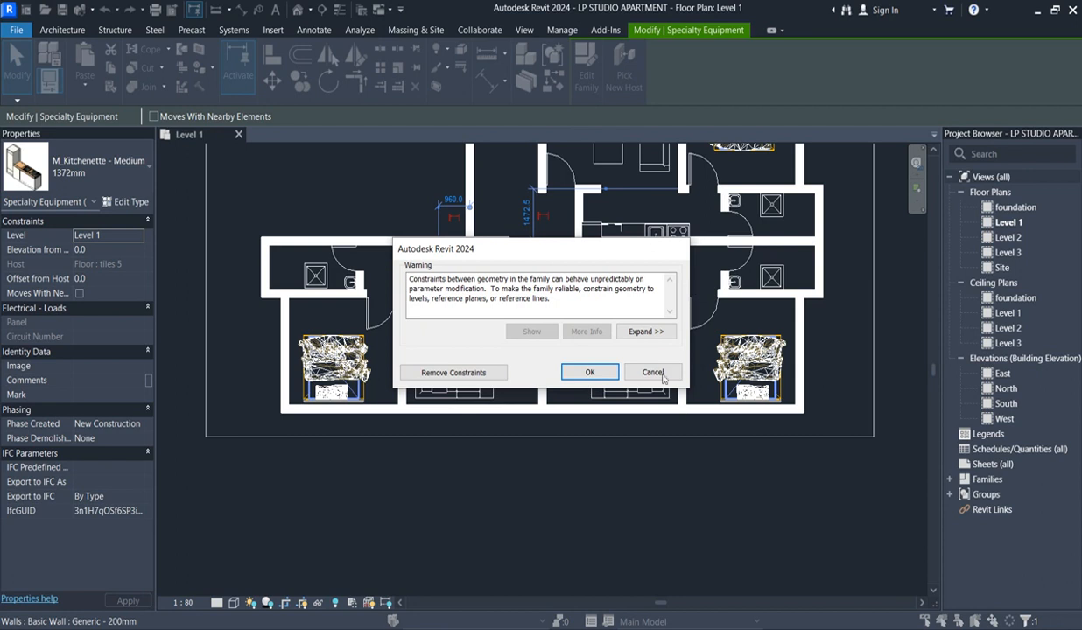
pyautogui.click(663, 373)
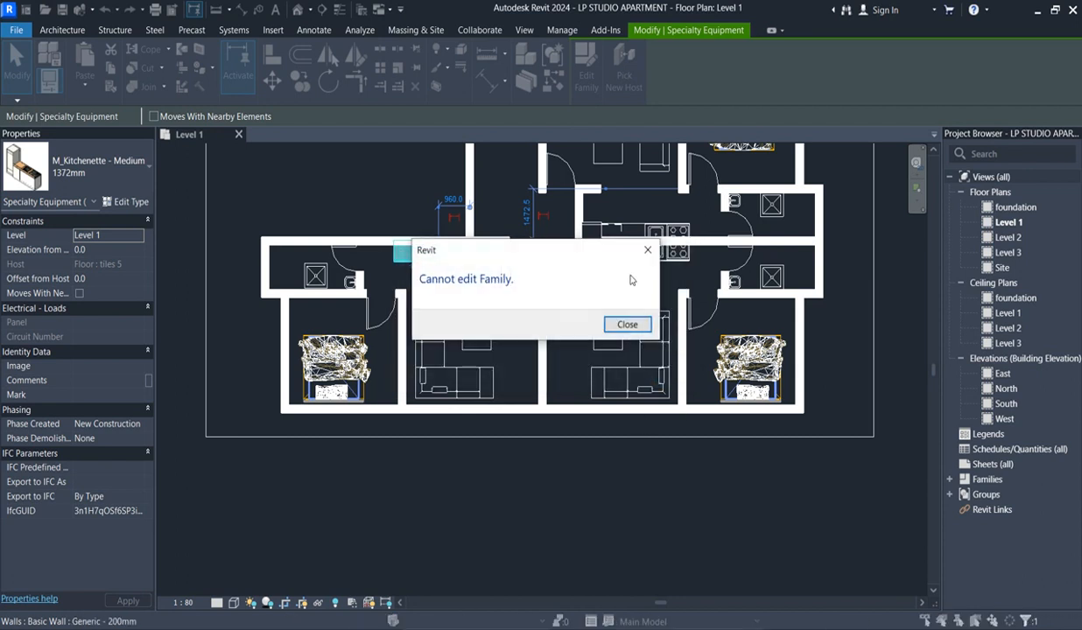
pyautogui.click(634, 329)
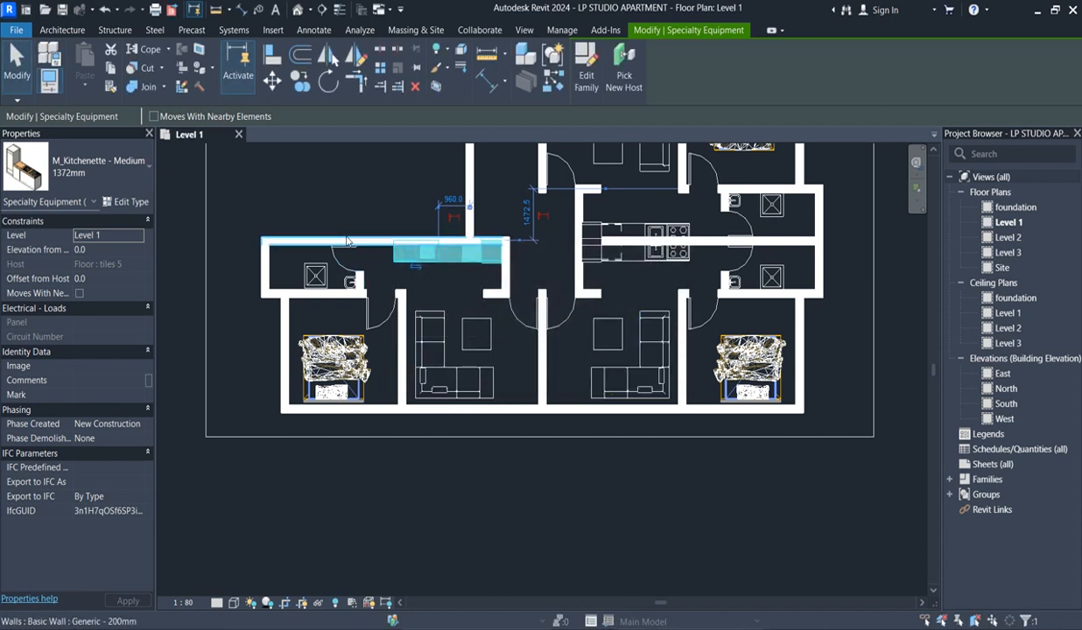
pyautogui.press('Escape')
# - Start the Window command with M_Fixed 0406 x 0610mm and duplicate that type under the name taLL
pyautogui.scroll(-3, 595, 506)
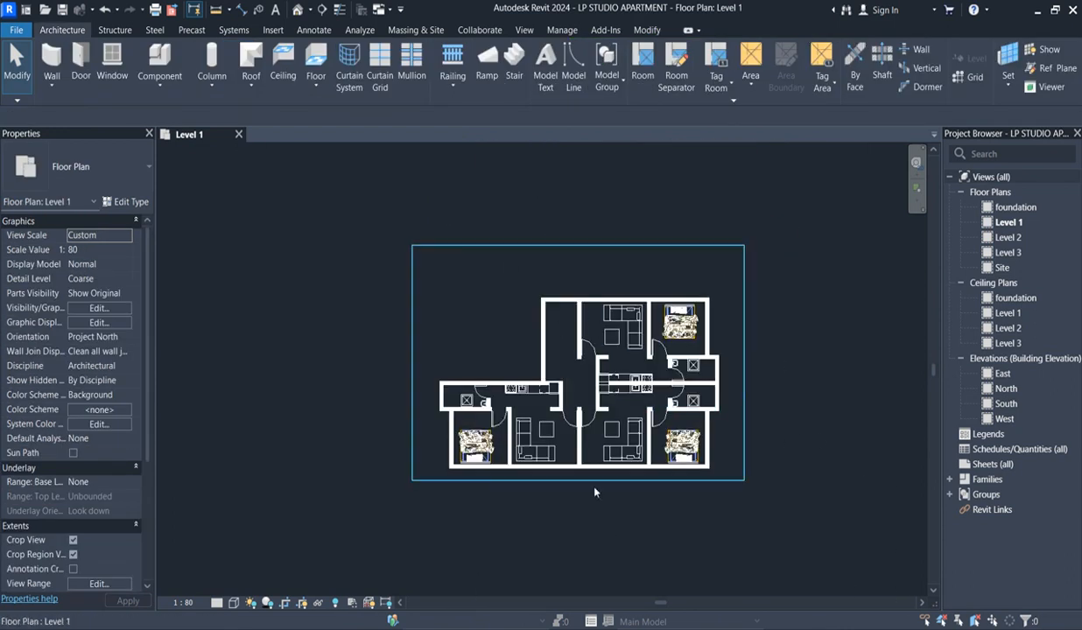
pyautogui.scroll(2, 406, 434)
pyautogui.scroll(2, 429, 411)
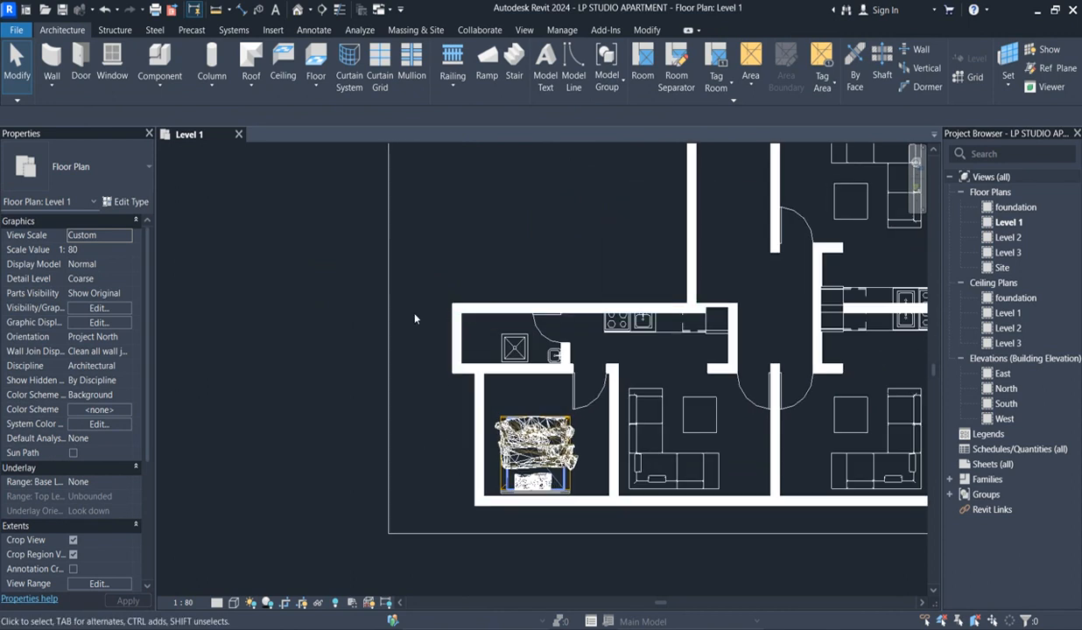
pyautogui.scroll(-3, 442, 420)
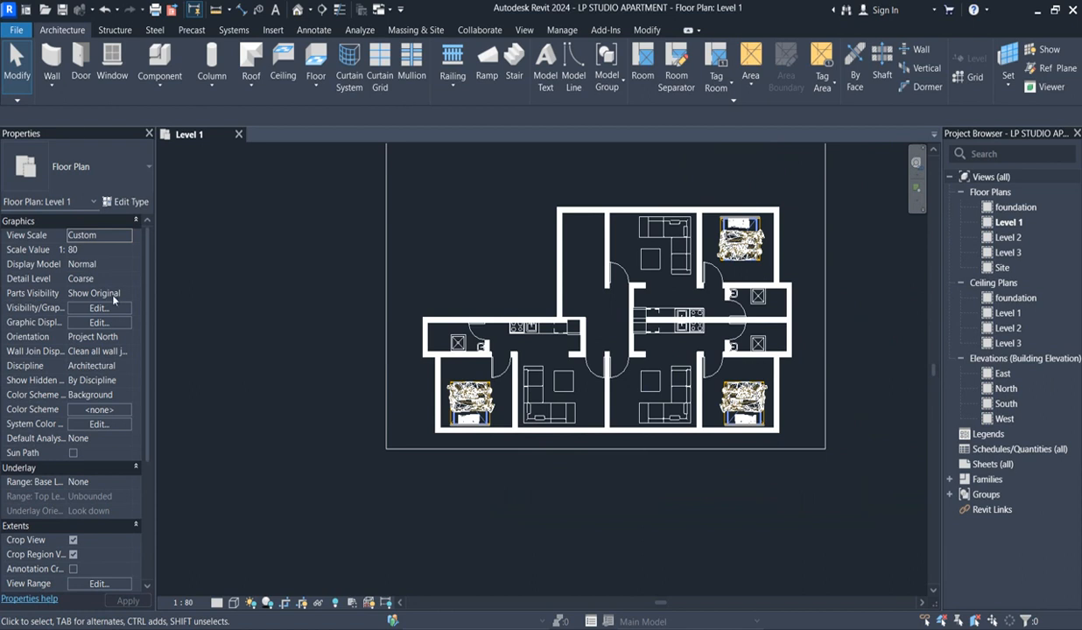
pyautogui.click(112, 63)
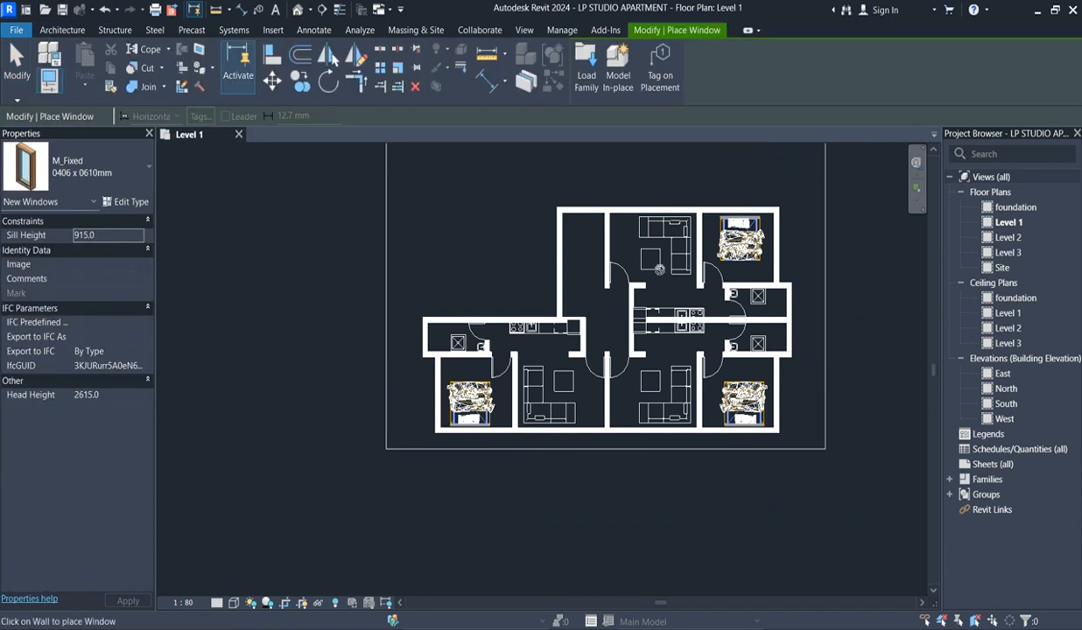
pyautogui.scroll(4, 744, 249)
pyautogui.scroll(-3, 749, 259)
pyautogui.scroll(2, 758, 266)
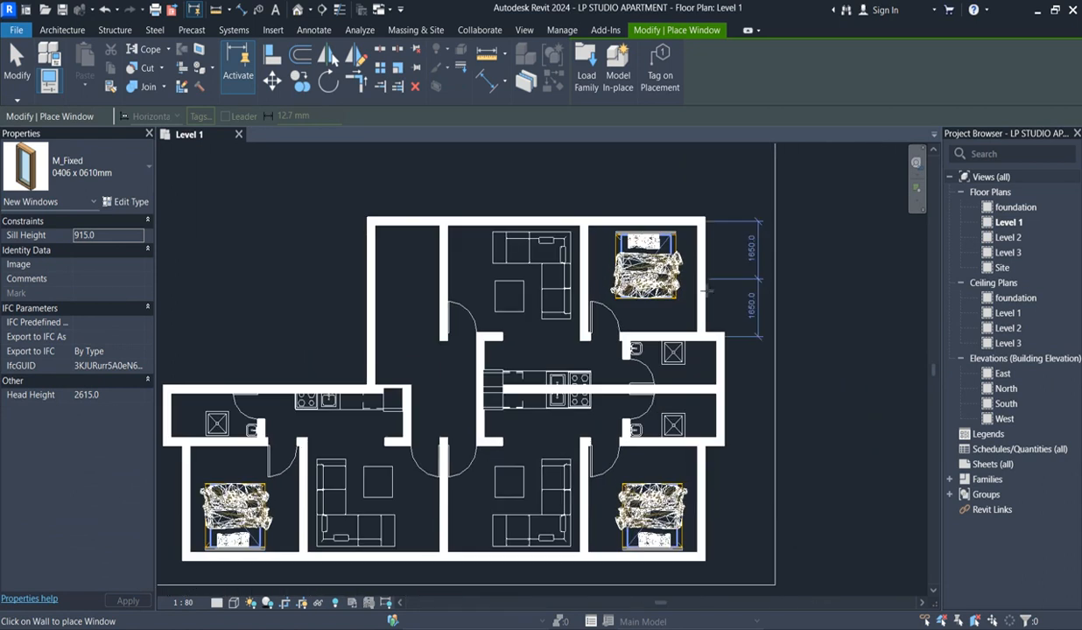
pyautogui.scroll(2, 704, 271)
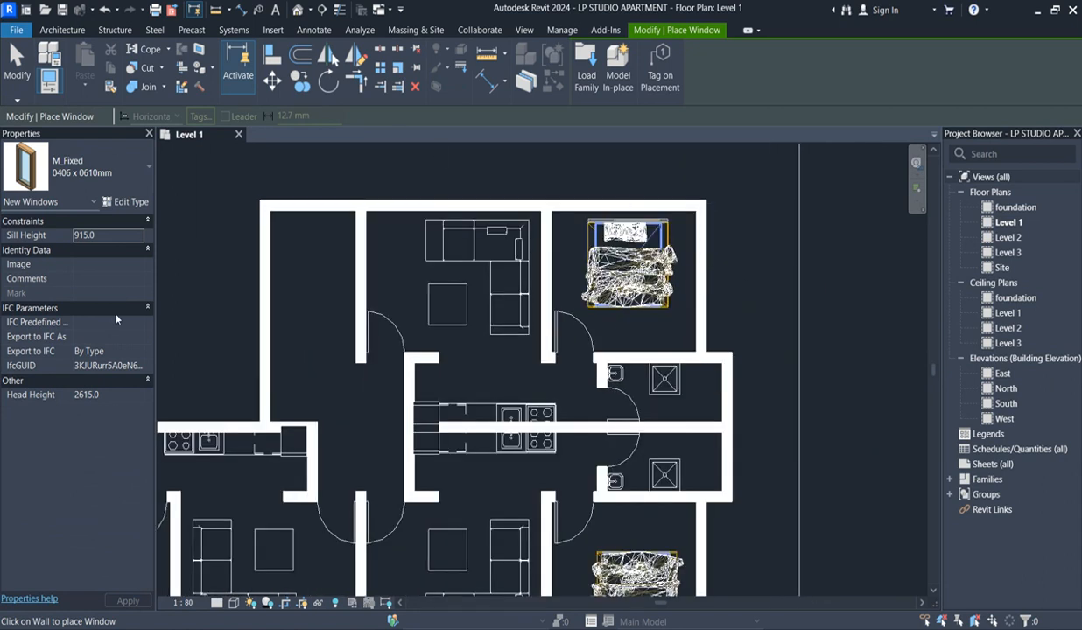
pyautogui.click(131, 202)
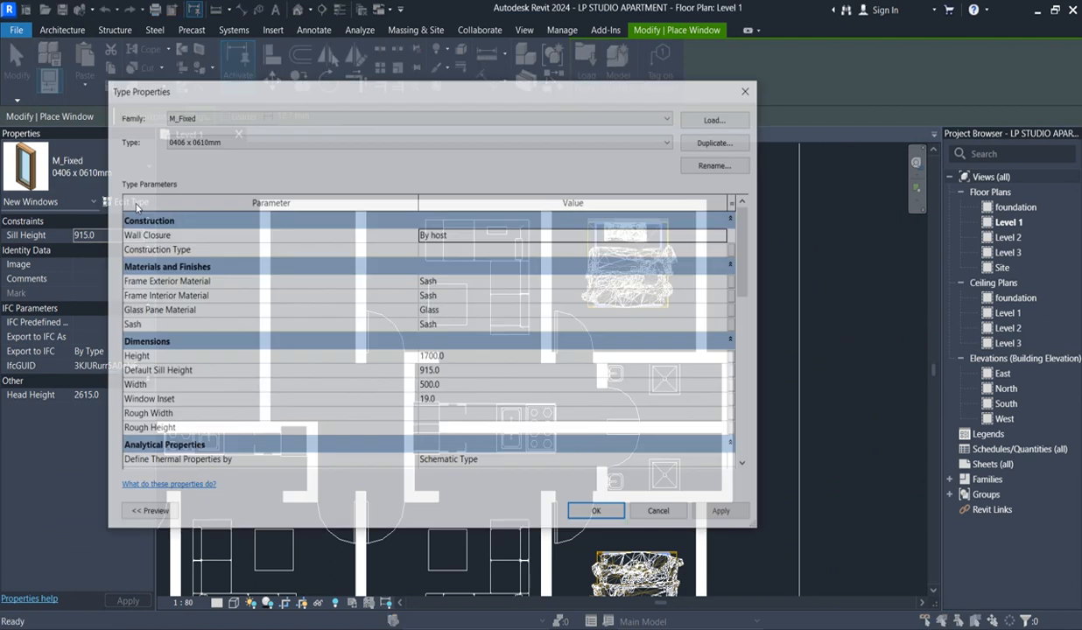
pyautogui.click(715, 142)
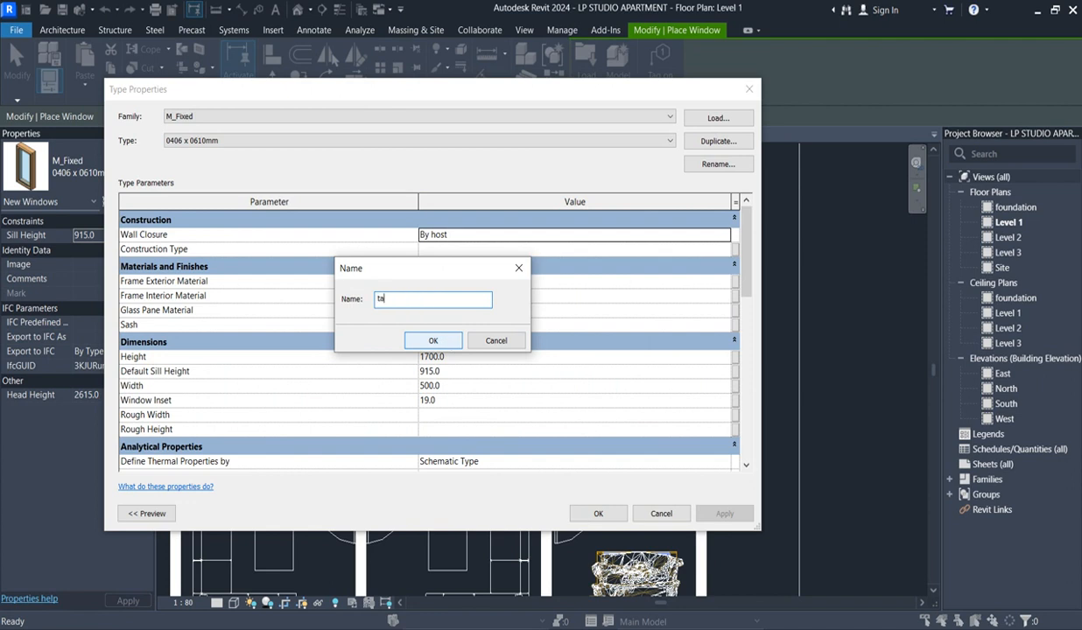
pyautogui.click(428, 341)
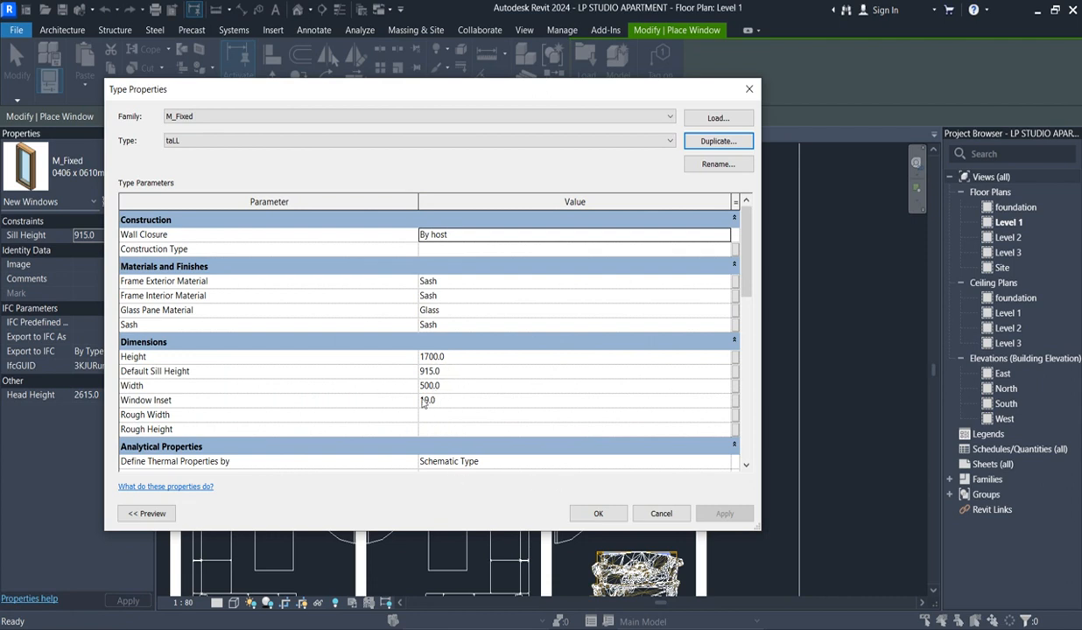
# - Set the taLL window type's width to 600 mm and reduce its height for a 2415 mm head height at the 915 mm sill
pyautogui.click(452, 388)
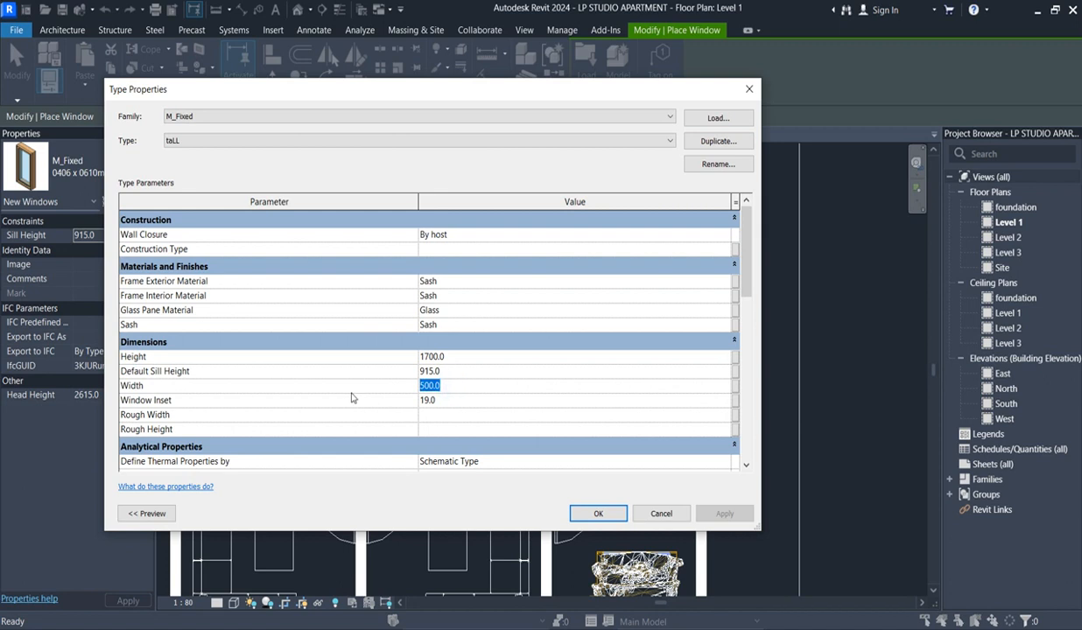
pyautogui.write('600')
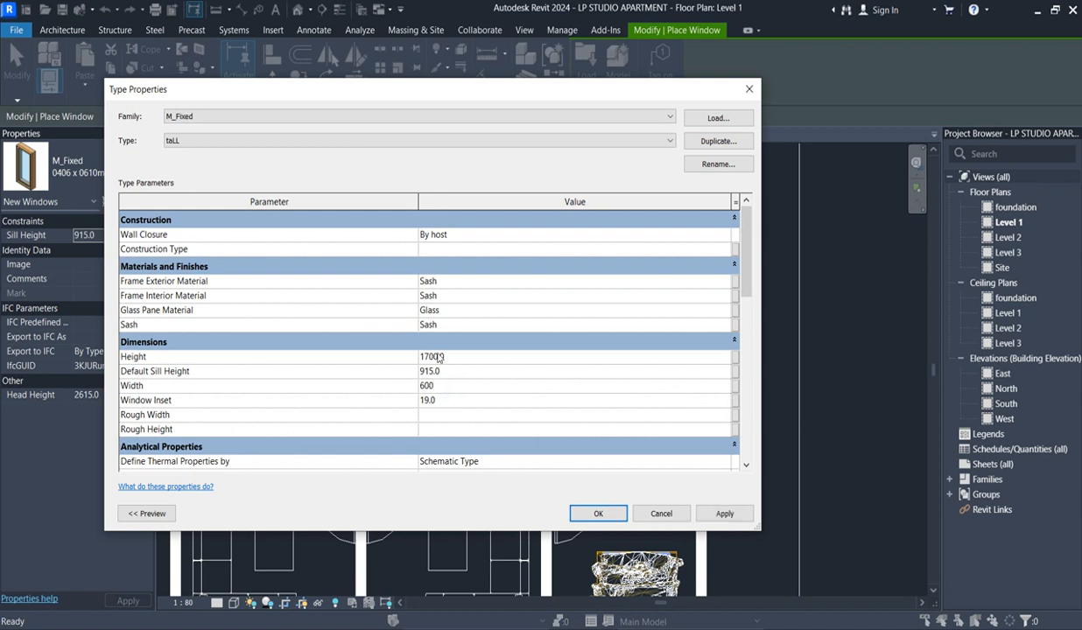
pyautogui.click(459, 357)
pyautogui.click(595, 513)
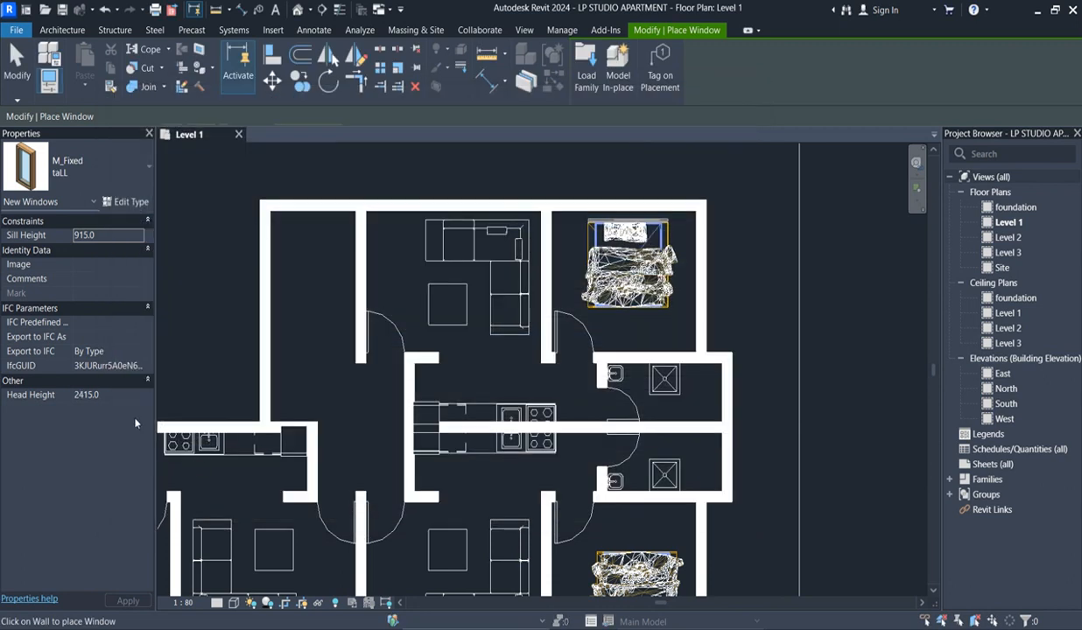
# - Set the head height of the new taLL windows to 2100 mm before placing them
pyautogui.click(112, 398)
pyautogui.write('21')
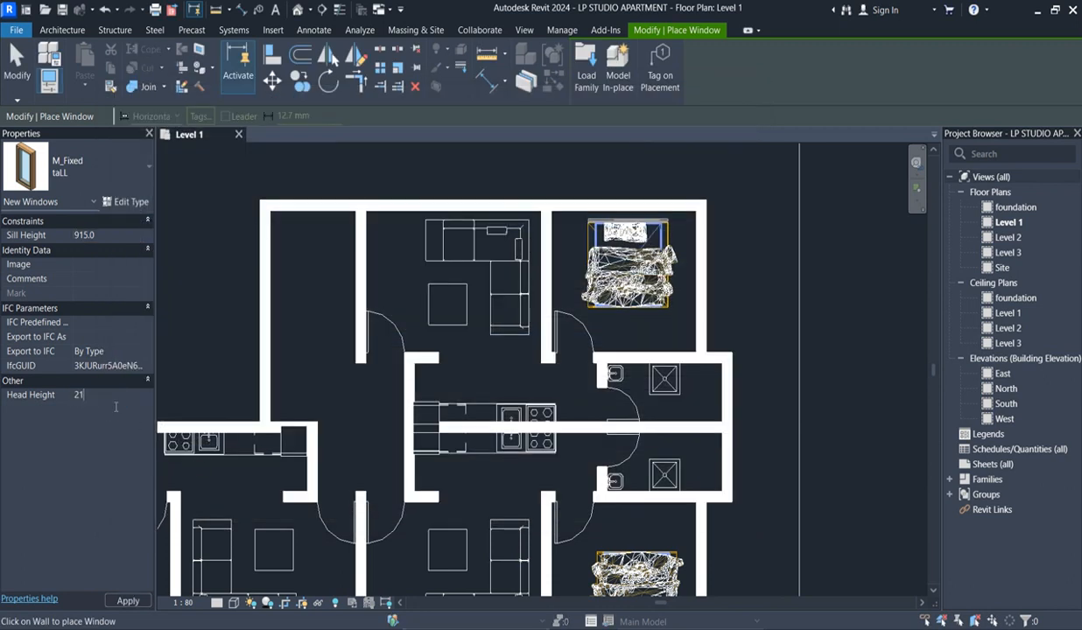
pyautogui.write('00')
pyautogui.press('Return')
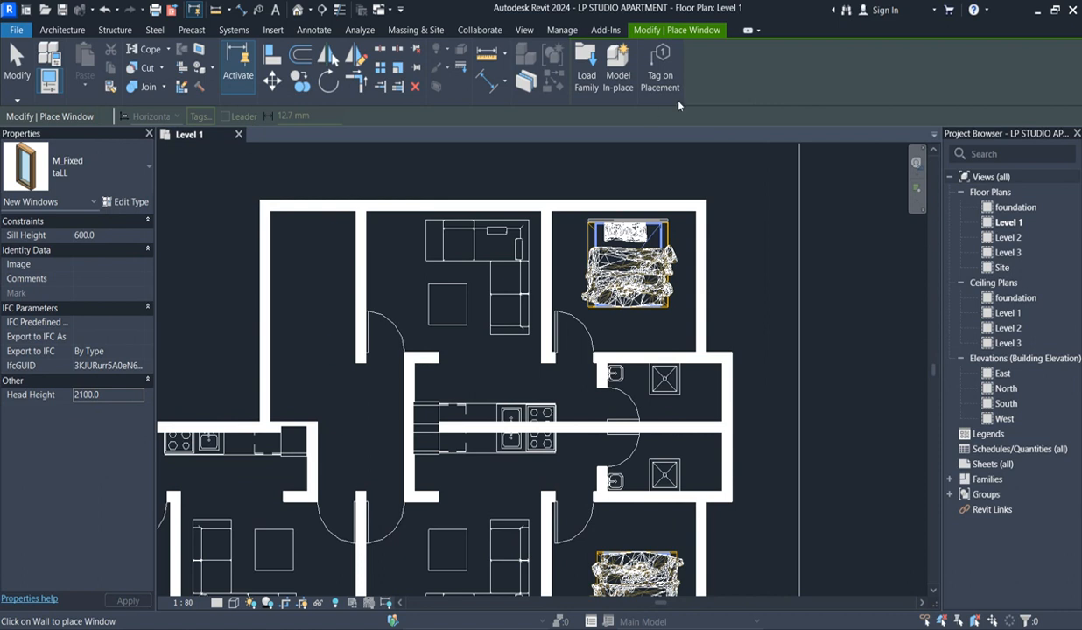
# - Place two taLL windows 900 mm apart in the upper living room's exterior wall, the nearer one 1800 mm from the bedroom partition
pyautogui.scroll(1, 450, 193)
pyautogui.scroll(1, 451, 193)
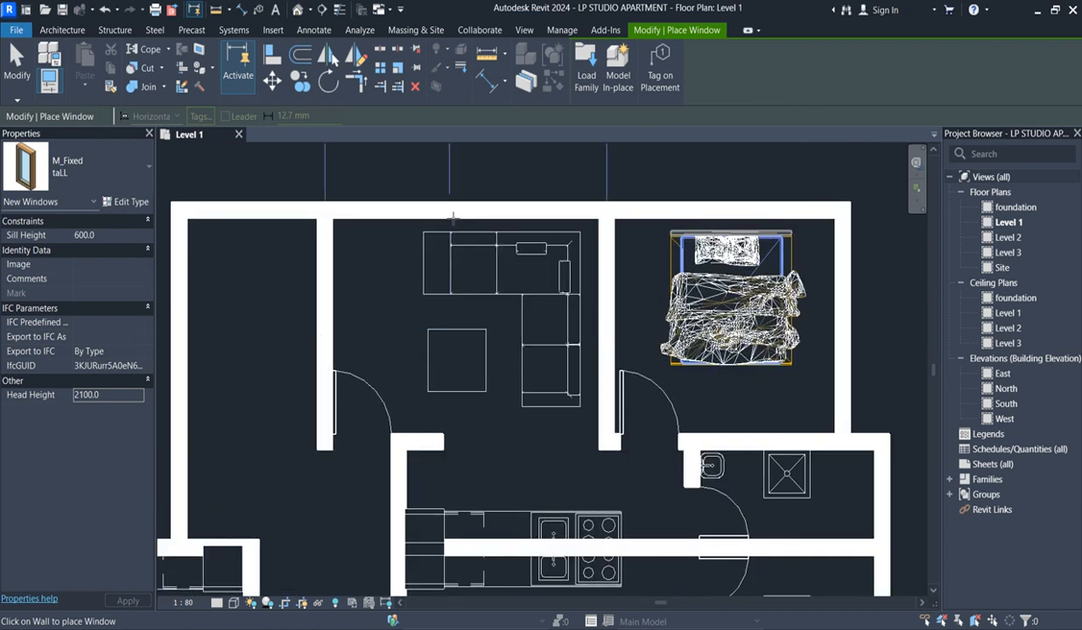
pyautogui.scroll(1, 442, 212)
pyautogui.click(427, 212)
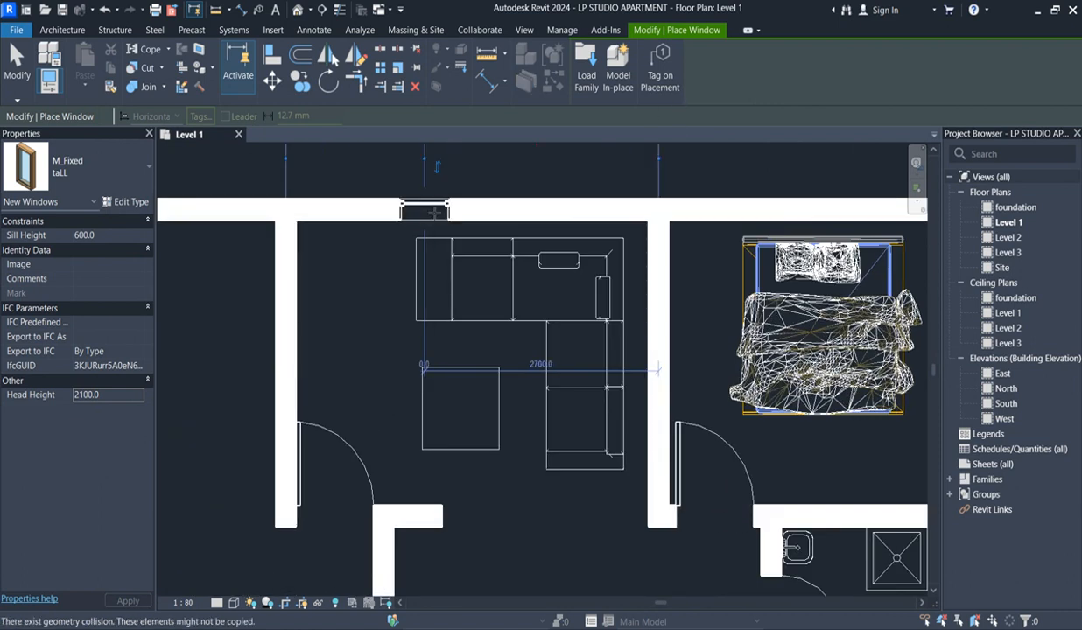
pyautogui.click(501, 210)
# - Place two taLL windows 900 mm apart in the upper bedroom's wall behind the bed, the nearer one 1160 mm from the outer corner
pyautogui.scroll(-3, 525, 214)
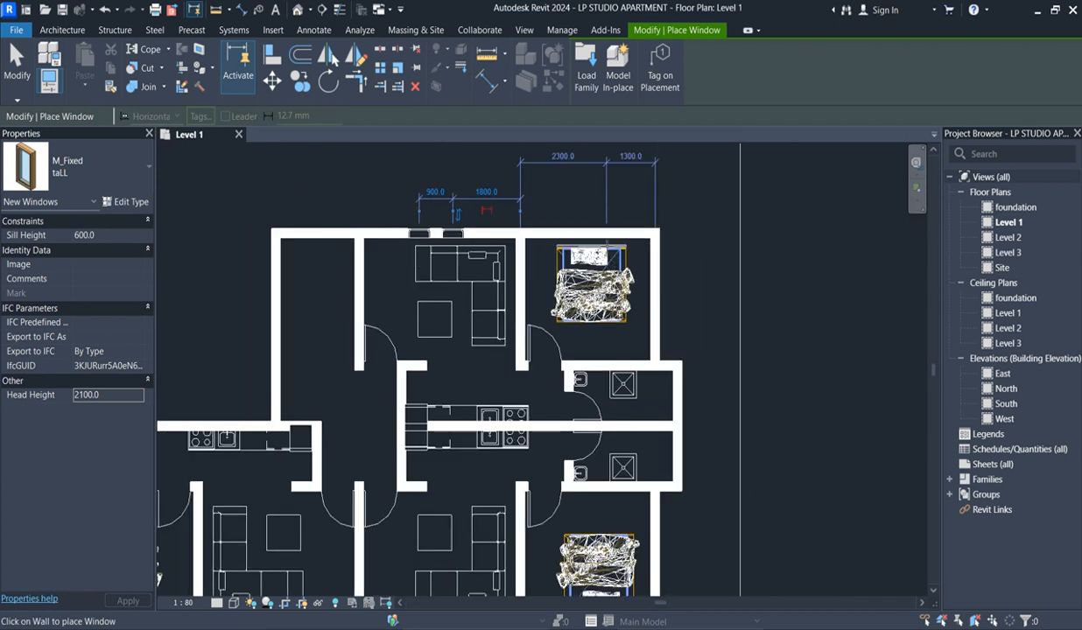
pyautogui.scroll(3, 578, 220)
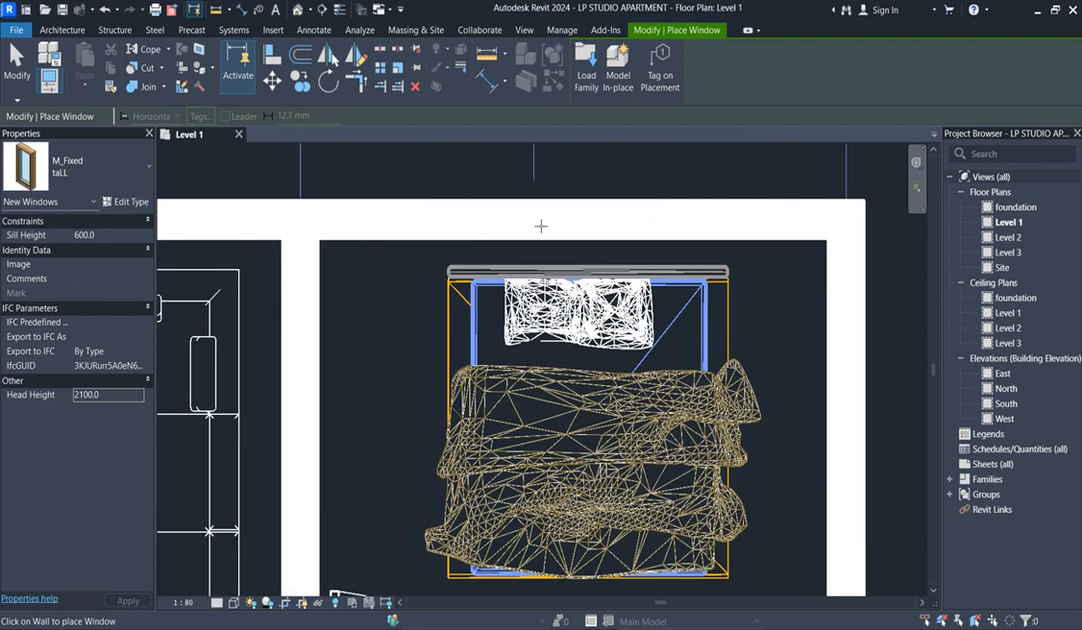
pyautogui.click(532, 217)
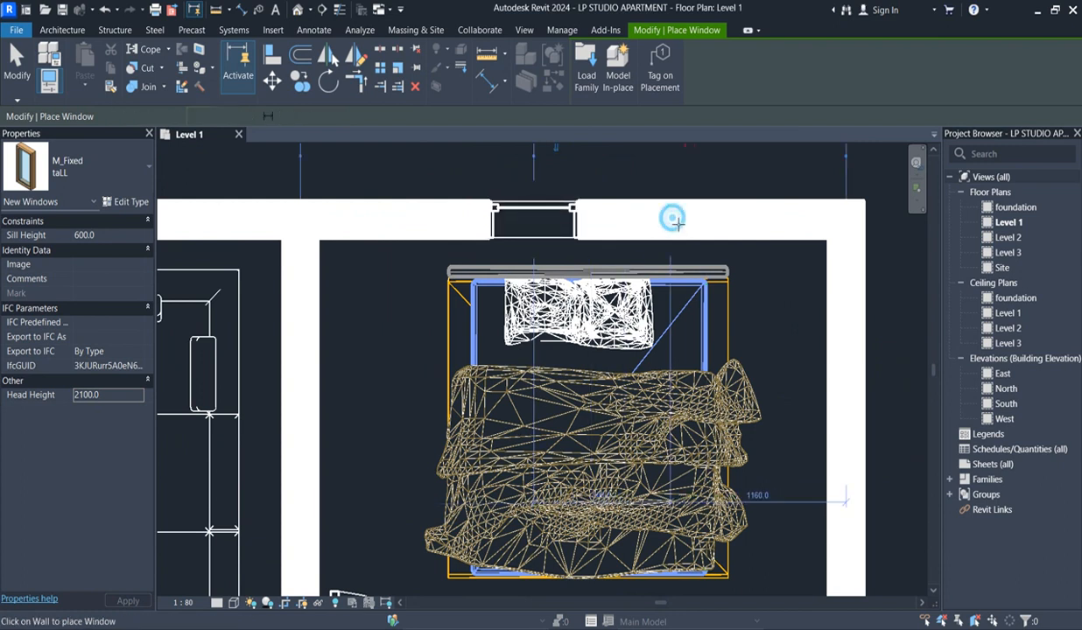
# - Place two taLL windows in the upper bedroom's side exterior wall, 1100 mm from the corner and 1300 mm from the bathroom wall
pyautogui.scroll(-5, 674, 219)
pyautogui.scroll(-2, 543, 201)
pyautogui.scroll(3, 541, 202)
pyautogui.scroll(2, 538, 203)
pyautogui.scroll(-4, 538, 203)
pyautogui.scroll(2, 530, 242)
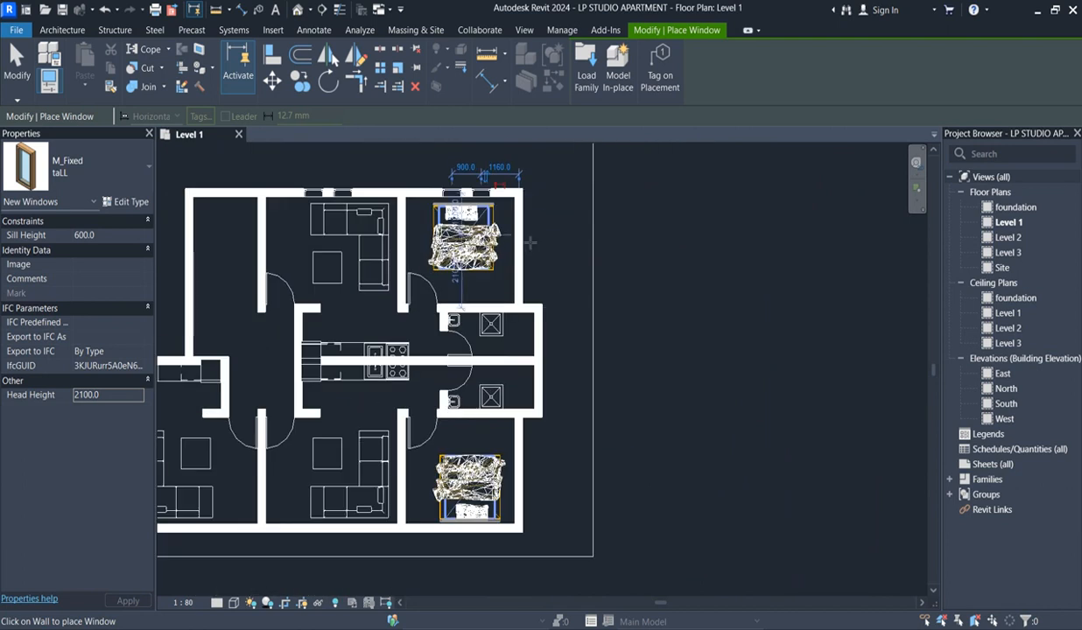
pyautogui.scroll(2, 530, 242)
pyautogui.scroll(-5, 529, 239)
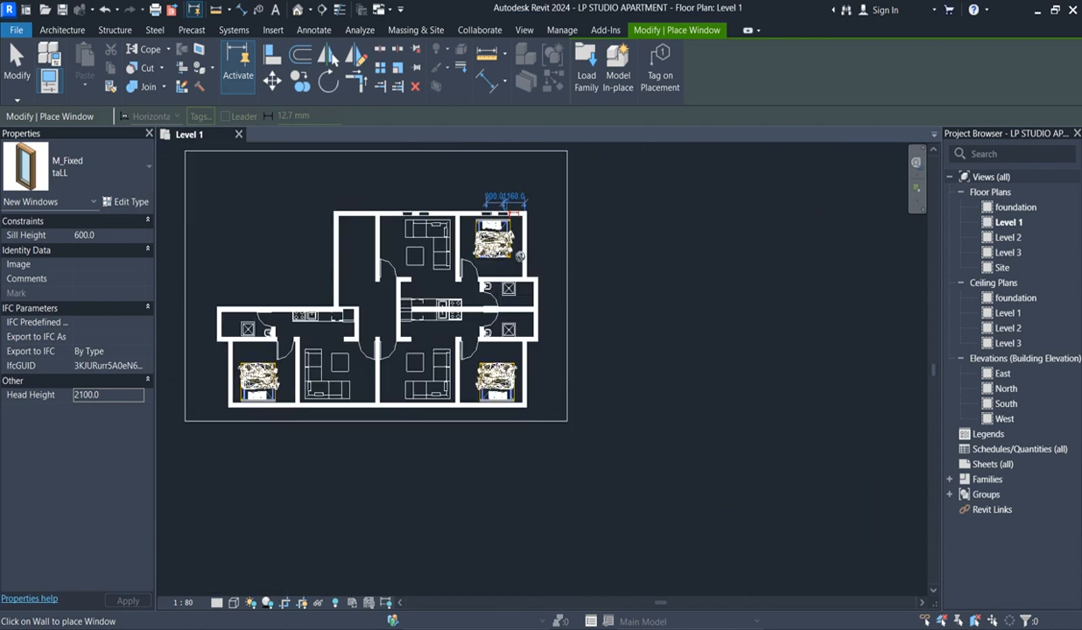
pyautogui.scroll(1, 514, 256)
pyautogui.scroll(2, 520, 254)
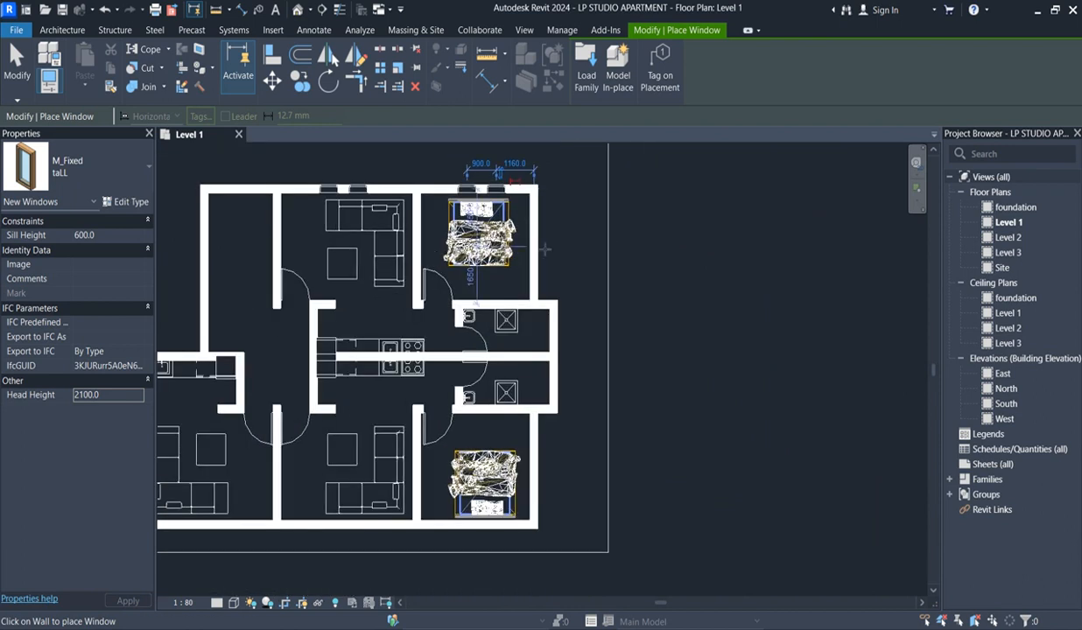
pyautogui.scroll(2, 529, 240)
pyautogui.click(532, 219)
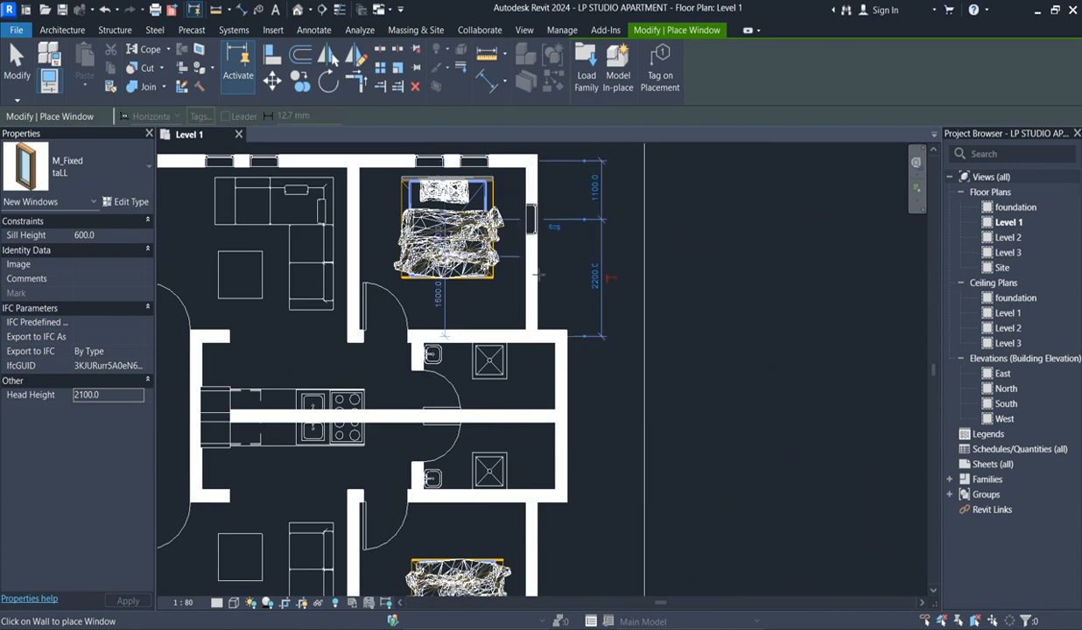
pyautogui.scroll(-5, 533, 266)
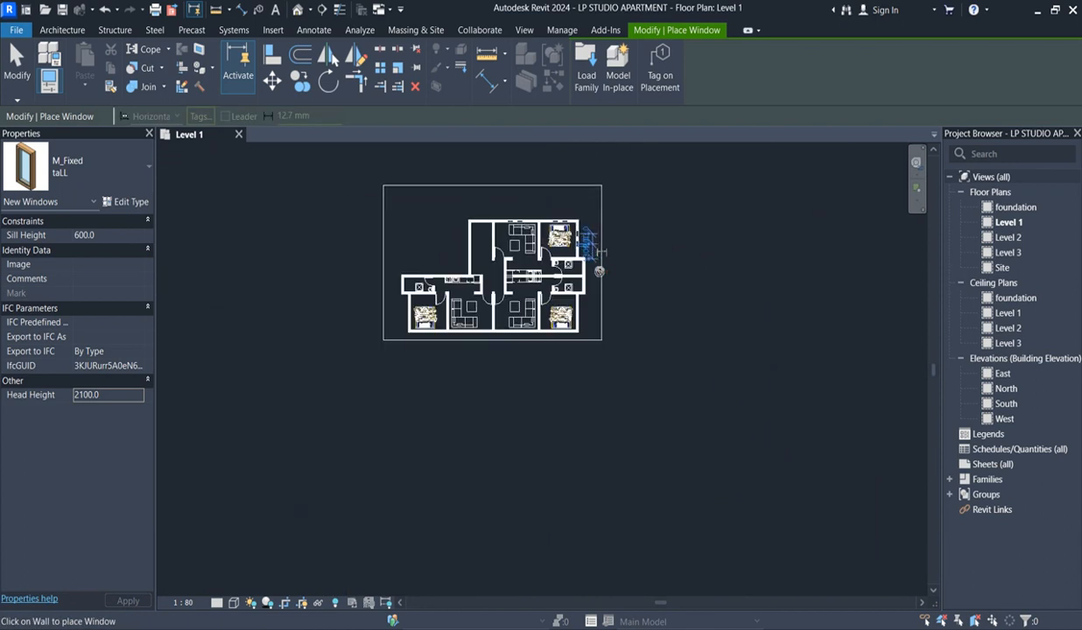
pyautogui.scroll(4, 568, 260)
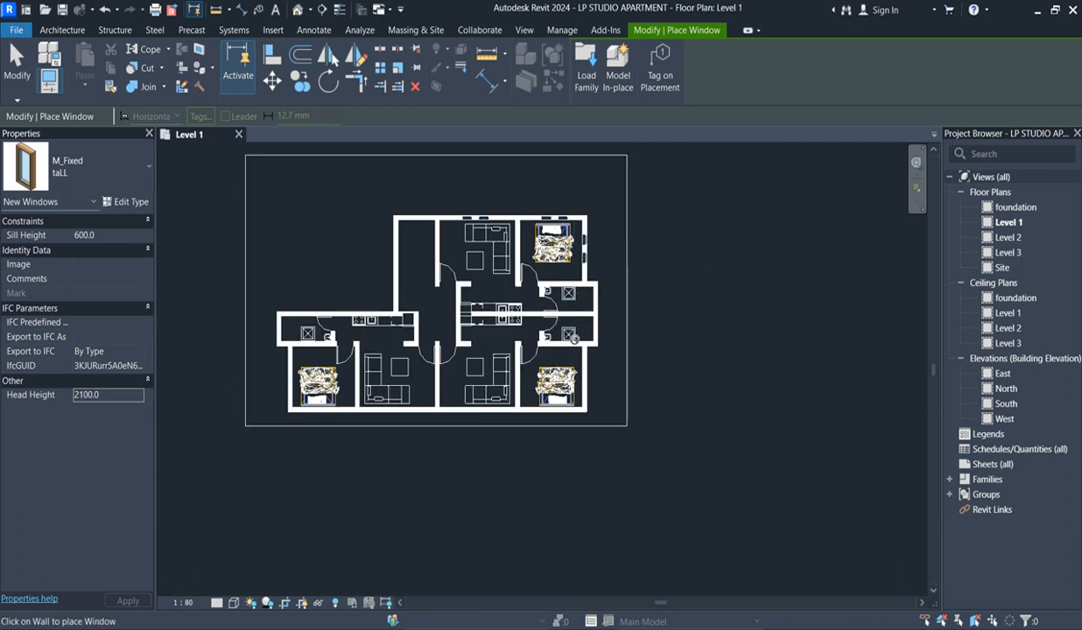
pyautogui.press('Escape')
pyautogui.press('Escape')
# - Mirror copies of the upper apartment's six taLL windows about the shared horizontal kitchen wall onto the lower right apartment
pyautogui.scroll(-3, 455, 223)
pyautogui.scroll(4, 454, 240)
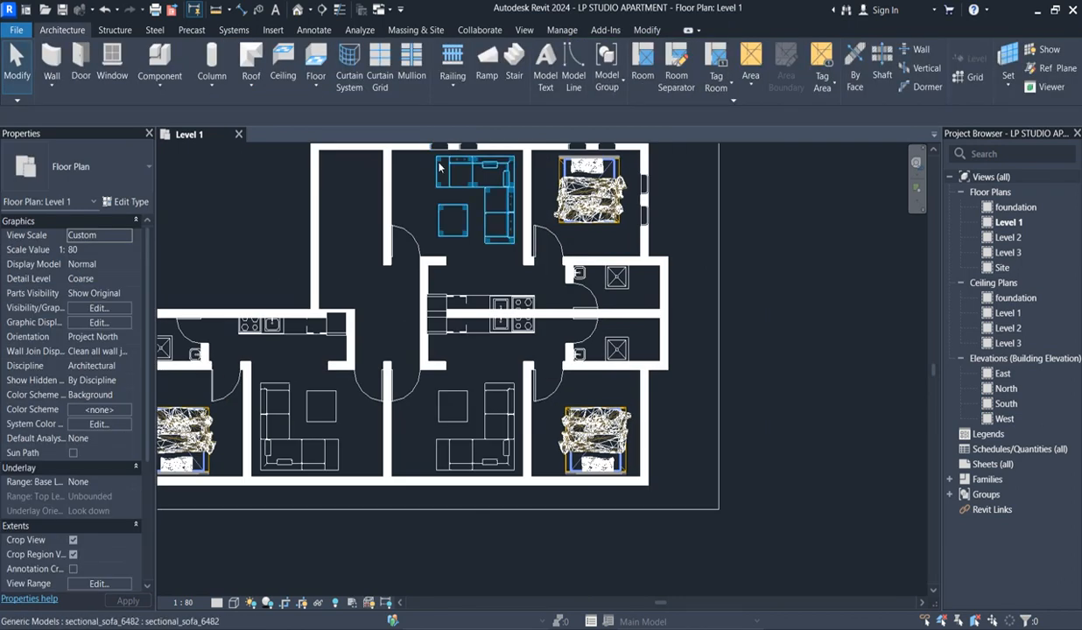
pyautogui.scroll(-2, 448, 263)
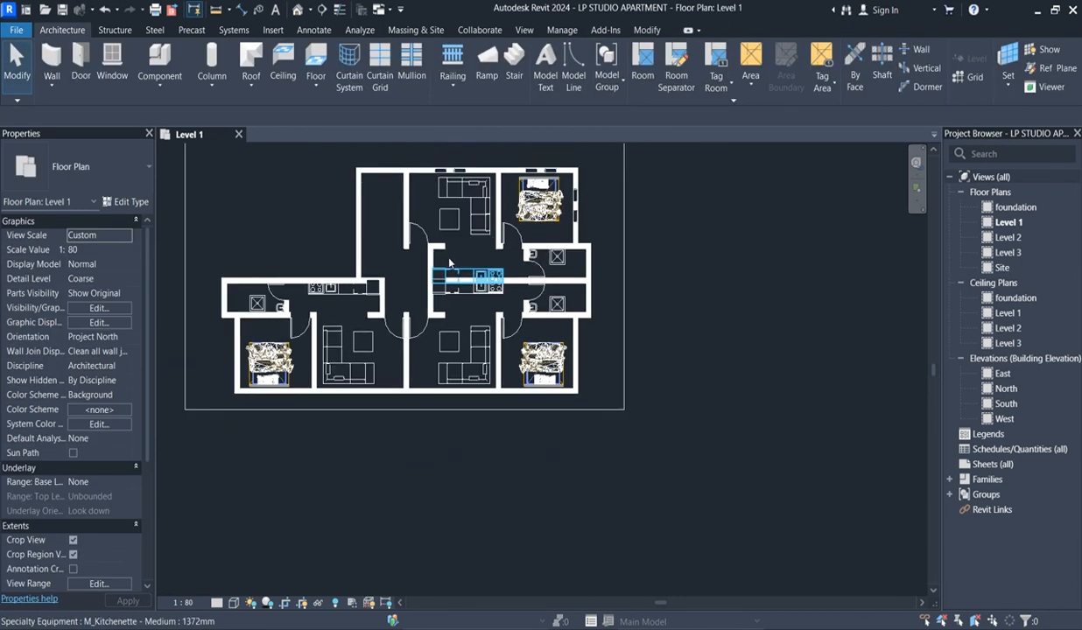
pyautogui.click(446, 168)
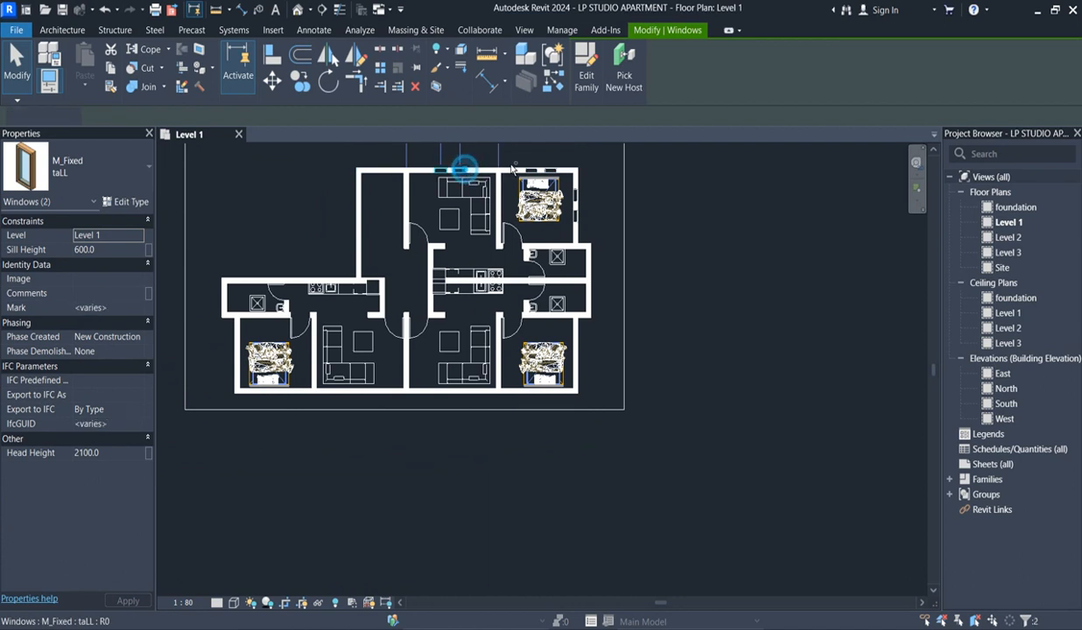
pyautogui.keyDown('ctrl'); pyautogui.click(545, 170); pyautogui.keyUp('ctrl')
pyautogui.keyDown('ctrl'); pyautogui.click(571, 214); pyautogui.keyUp('ctrl')
pyautogui.keyDown('ctrl'); pyautogui.click(575, 199); pyautogui.keyUp('ctrl')
pyautogui.keyDown('ctrl'); pyautogui.click(576, 217); pyautogui.keyUp('ctrl')
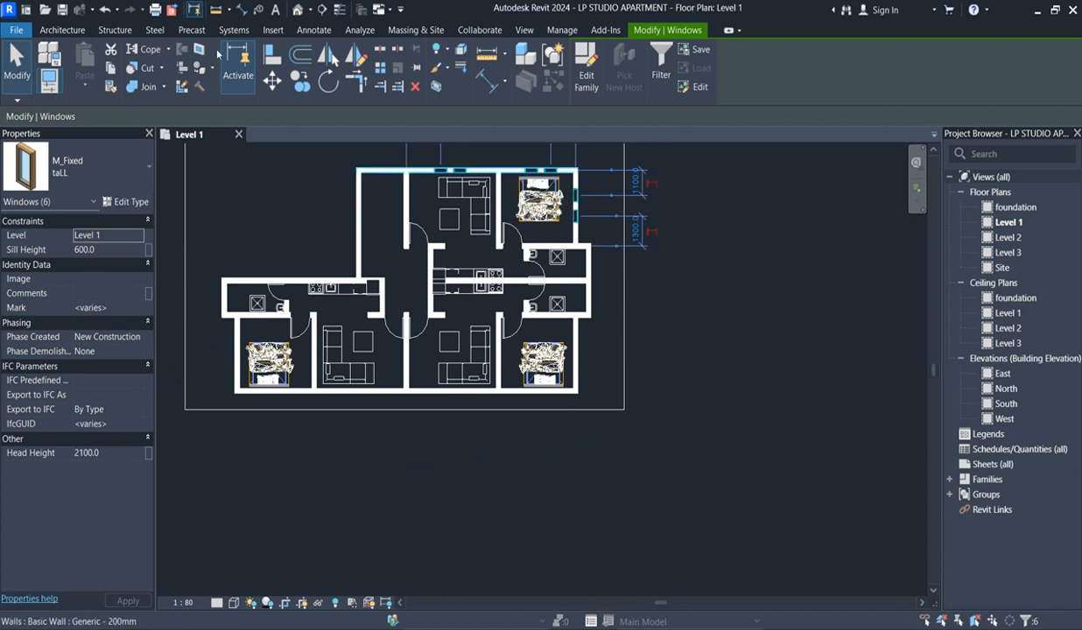
pyautogui.click(354, 58)
pyautogui.scroll(4, 604, 289)
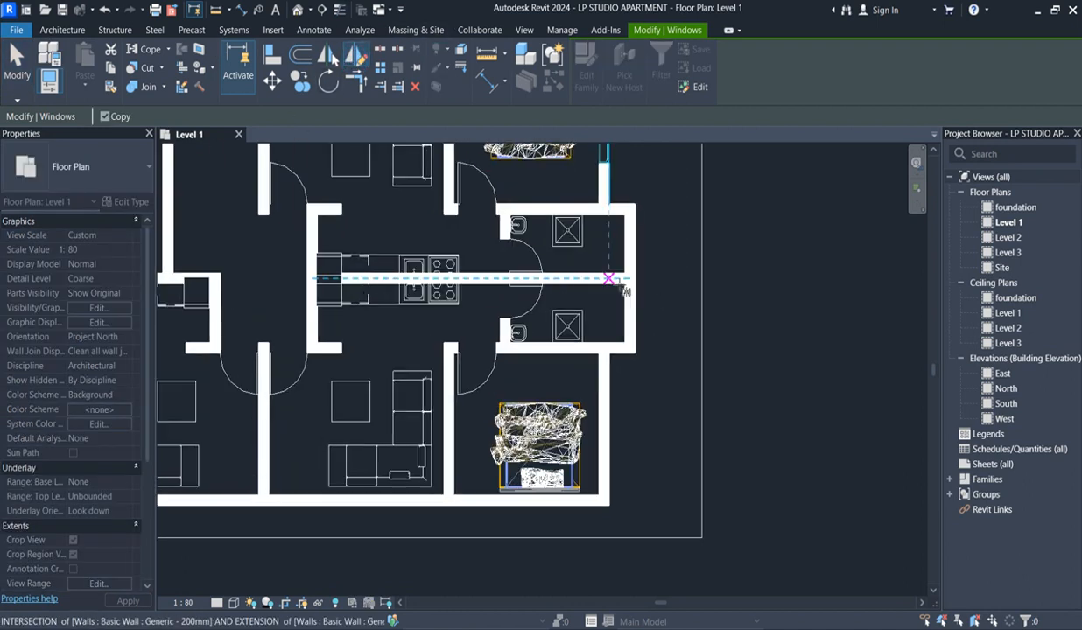
pyautogui.click(665, 278)
pyautogui.scroll(-3, 665, 278)
# - Mirror copies of the lower right apartment's six windows about the vertical wall between the living rooms onto the left apartment
pyautogui.click(358, 57)
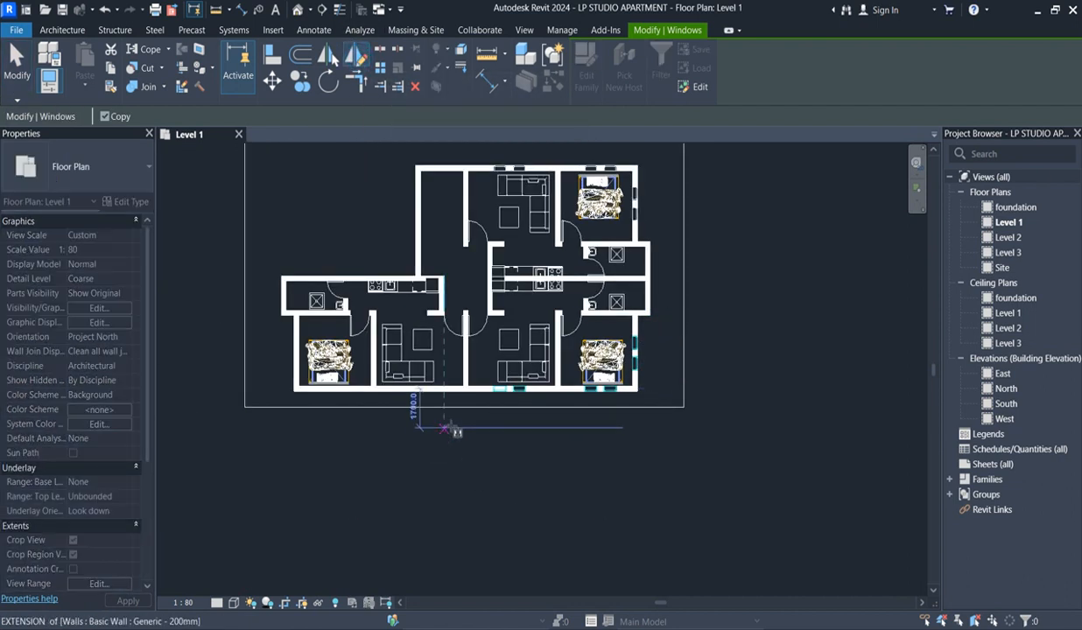
pyautogui.scroll(5, 463, 381)
pyautogui.click(453, 359)
pyautogui.click(452, 423)
pyautogui.scroll(-3, 459, 464)
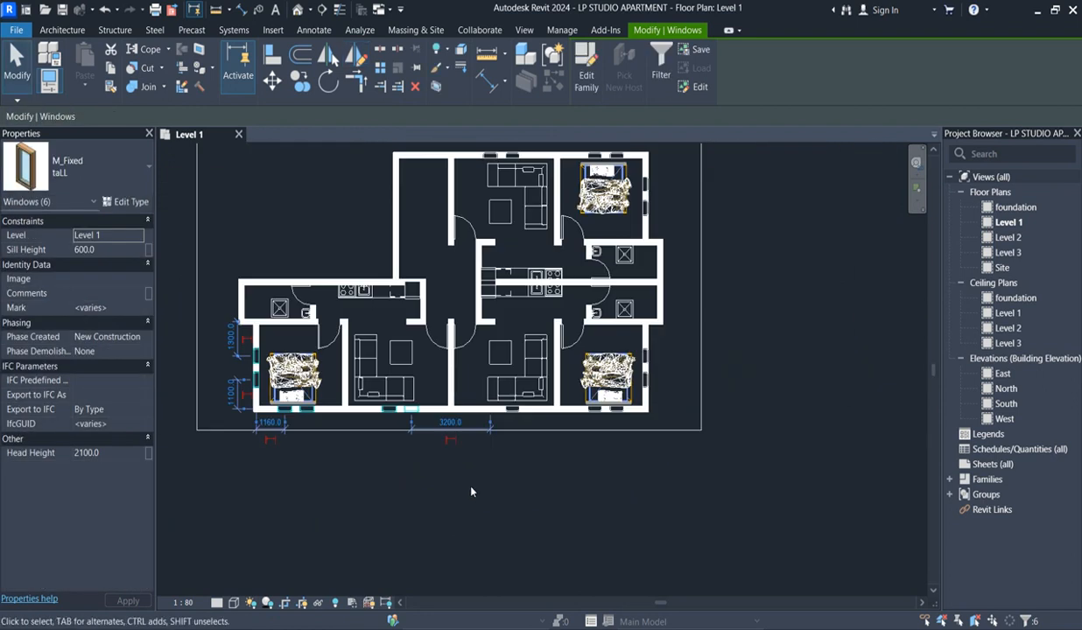
pyautogui.scroll(3, 482, 516)
pyautogui.press('Escape')
# - Delete the window nearer the shared central wall from each of the two lower living rooms
pyautogui.scroll(-3, 482, 516)
pyautogui.scroll(3, 474, 428)
pyautogui.click(486, 402)
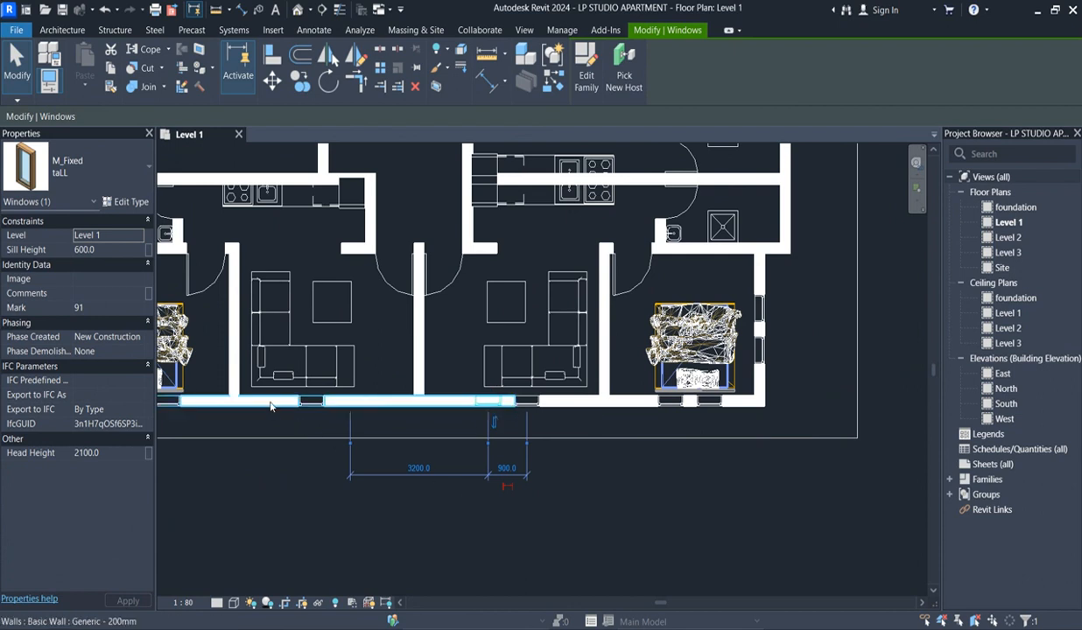
pyautogui.scroll(-3, 396, 530)
pyautogui.scroll(2, 354, 521)
pyautogui.click(321, 502)
pyautogui.scroll(4, 302, 411)
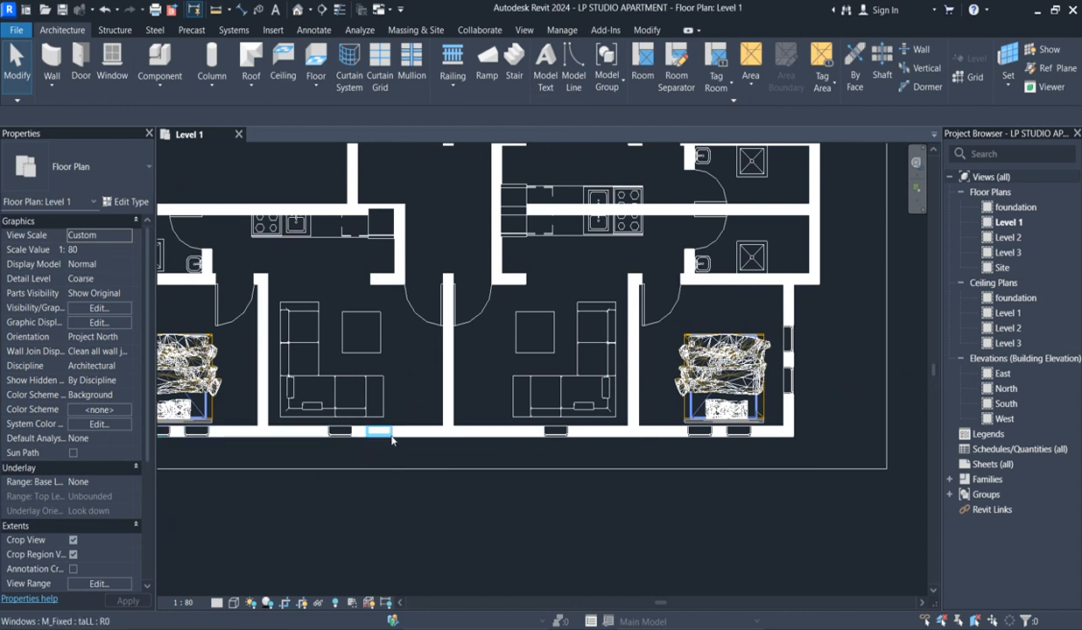
pyautogui.scroll(-4, 424, 466)
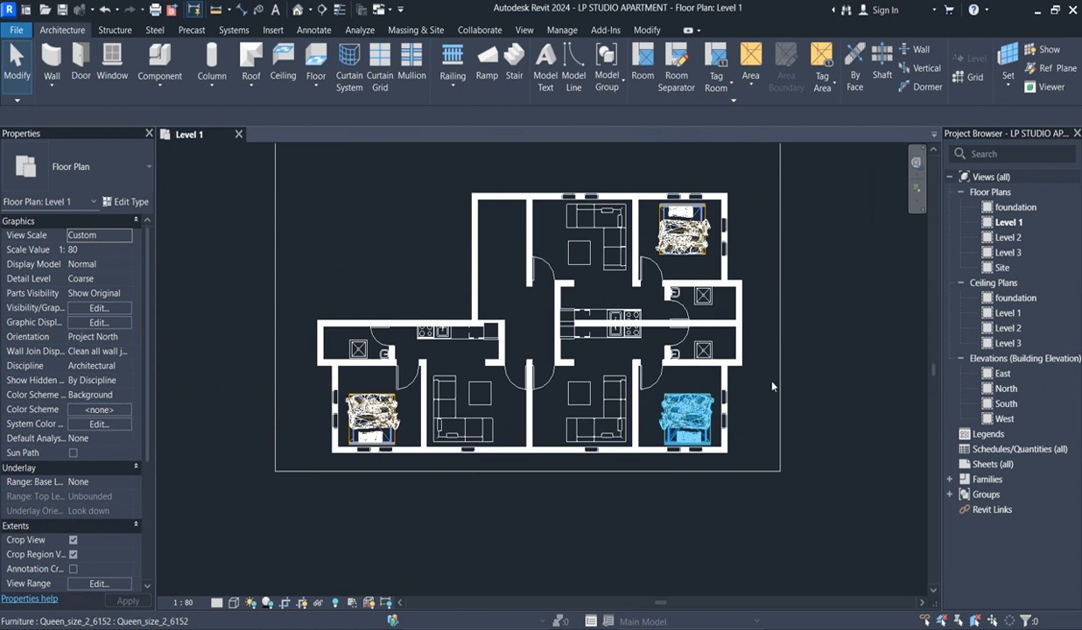
# - Start the Window command with the M_Fixed 0610 x 0610mm type
pyautogui.click(159, 61)
pyautogui.click(123, 164)
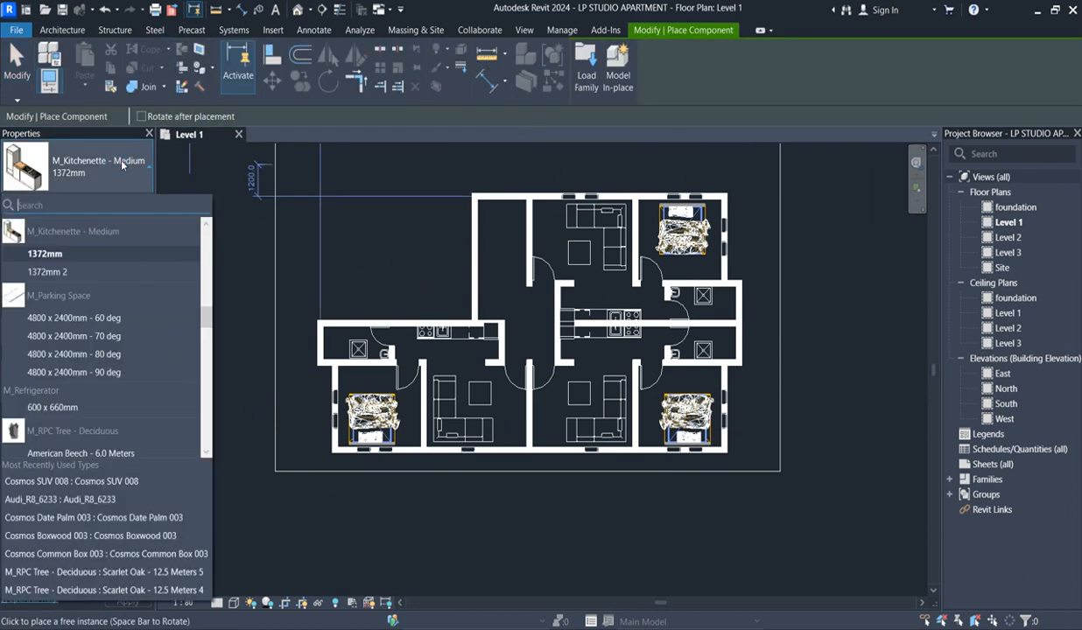
pyautogui.click(62, 30)
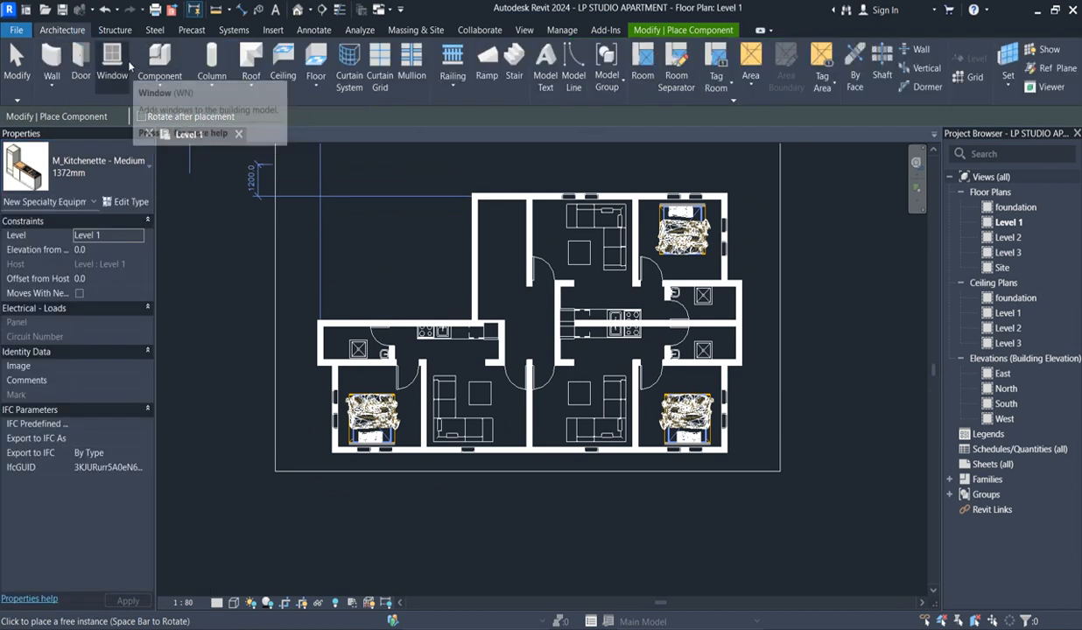
pyautogui.click(118, 63)
pyautogui.click(134, 173)
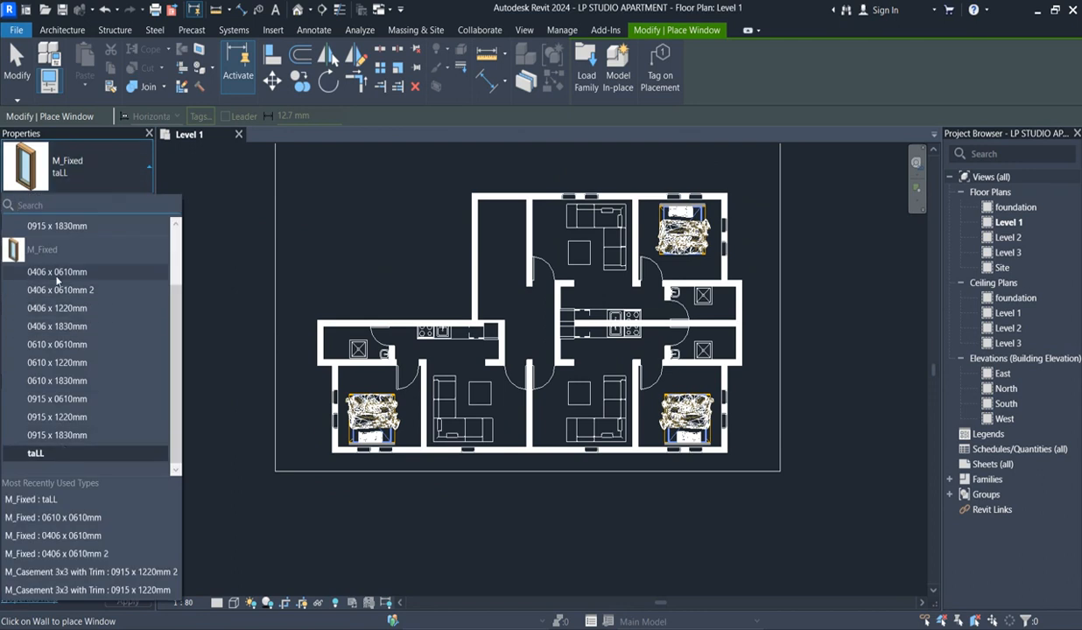
pyautogui.click(44, 344)
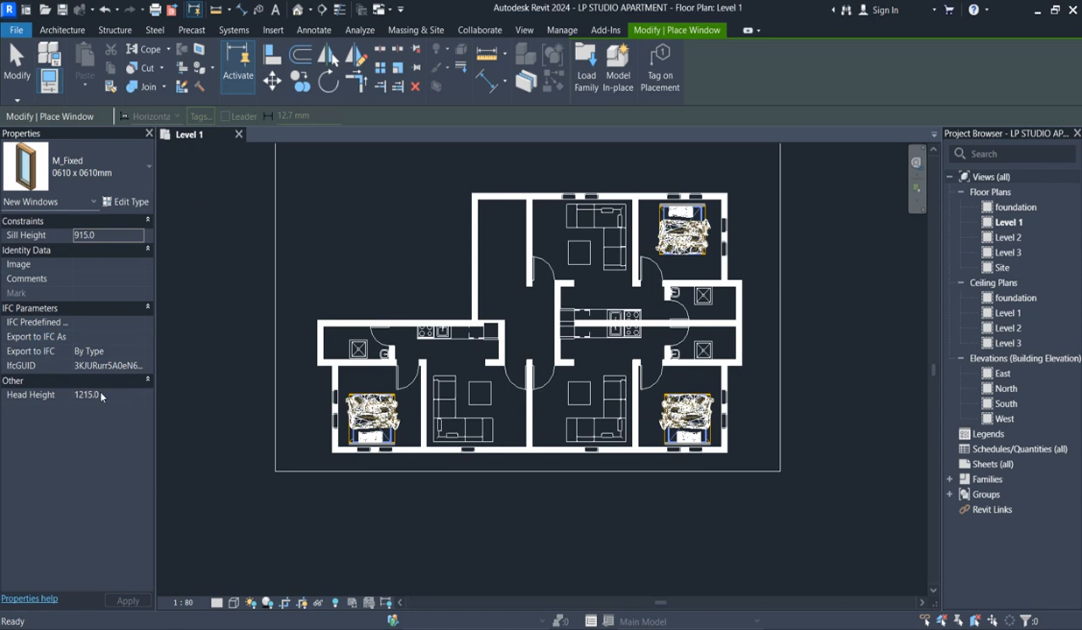
# - Set the 0610 x 0610mm window type's height to 600 mm
pyautogui.click(126, 200)
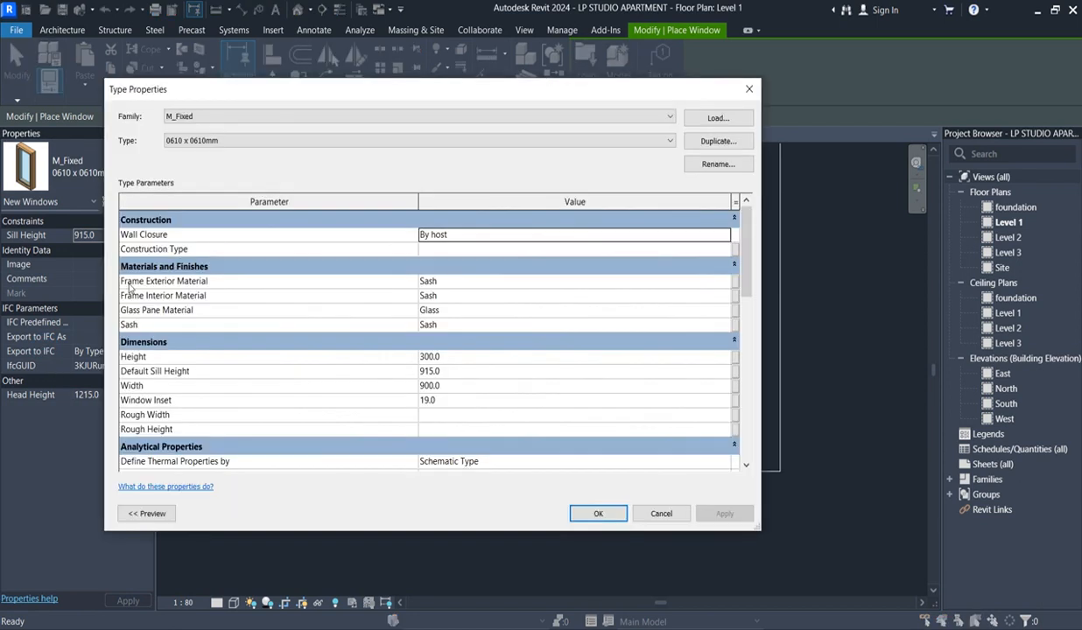
pyautogui.click(448, 357)
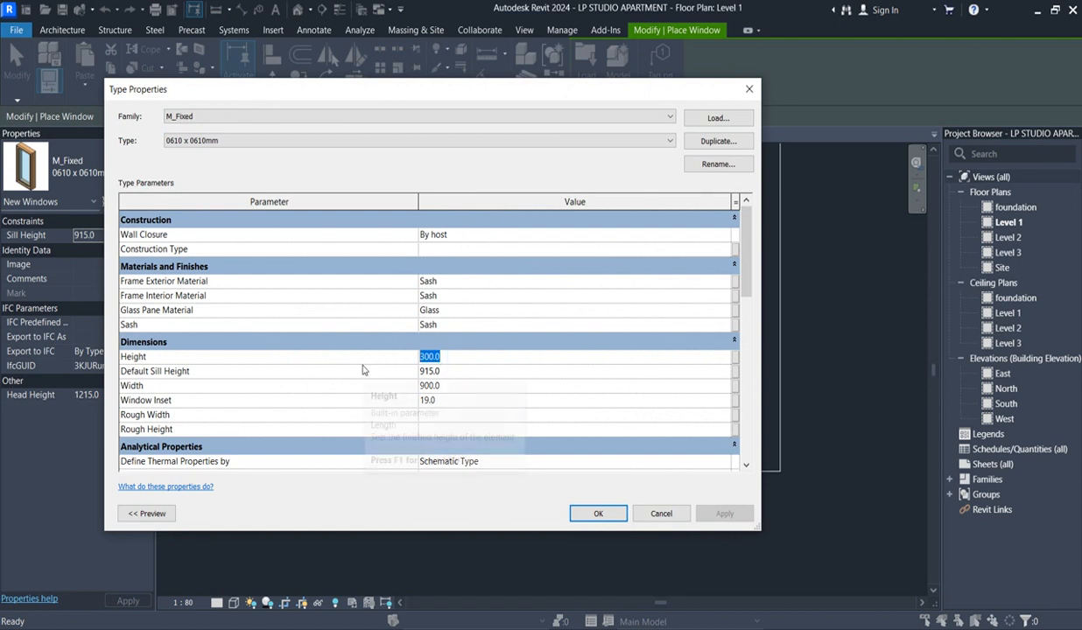
pyautogui.write('6')
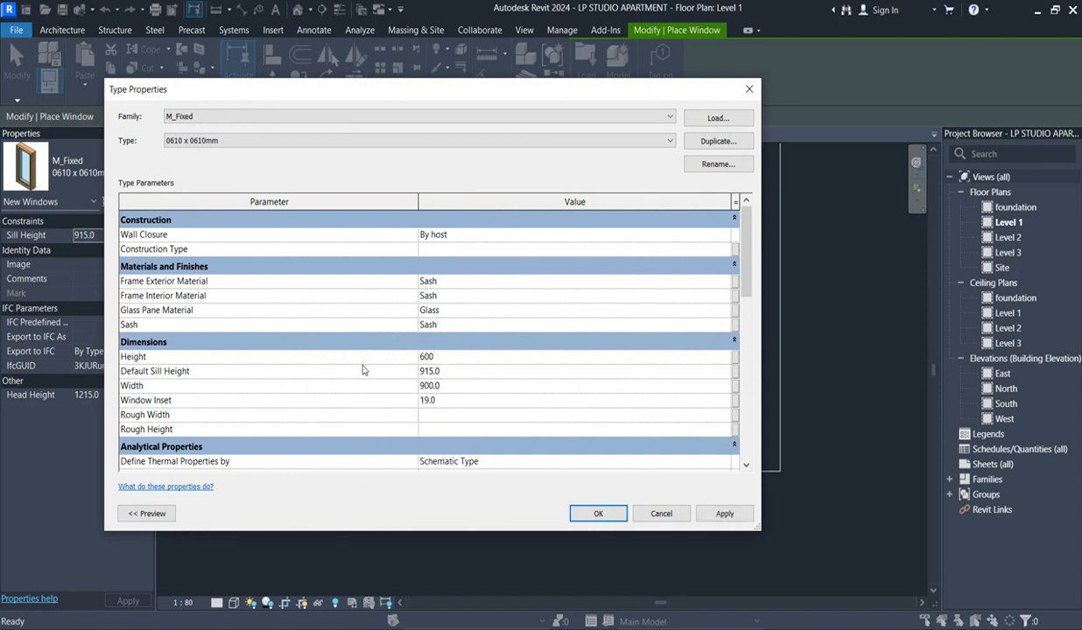
pyautogui.write('00')
pyautogui.click(446, 391)
pyautogui.moveTo(445, 388); pyautogui.dragTo(402, 395)
pyautogui.click(598, 514)
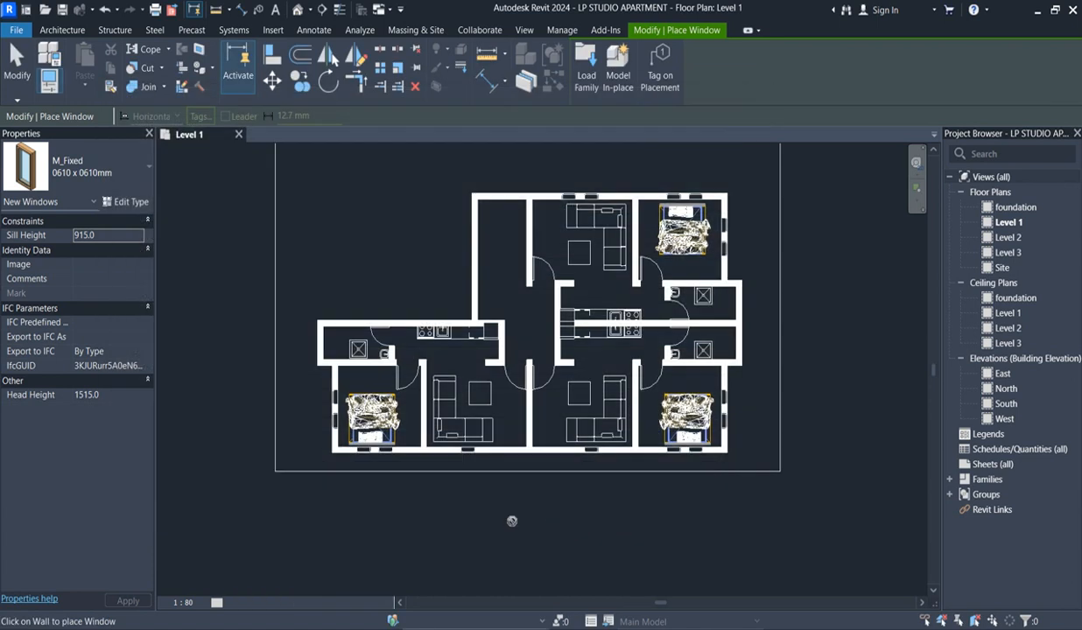
# - Set the head height of the new 0610 x 0610mm windows to 2100 mm
pyautogui.click(110, 396)
pyautogui.write('21')
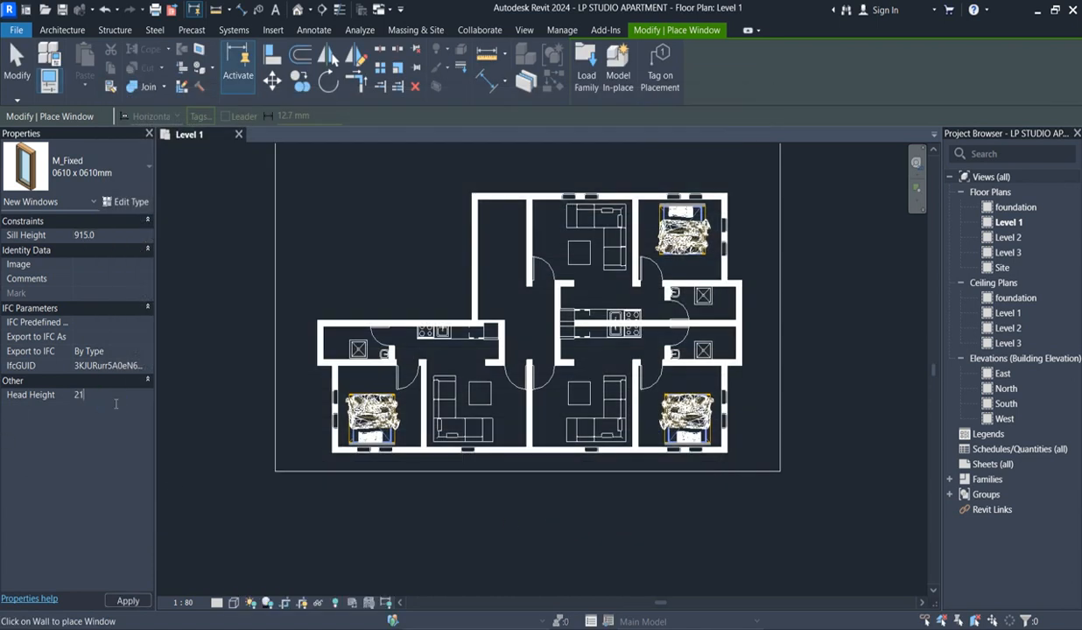
pyautogui.write('00')
pyautogui.press('Return')
# - Place one 0610 x 0610mm window in each of the three bathrooms' outer side walls, the left one centred 750 mm from both adjoining walls
pyautogui.scroll(5, 322, 341)
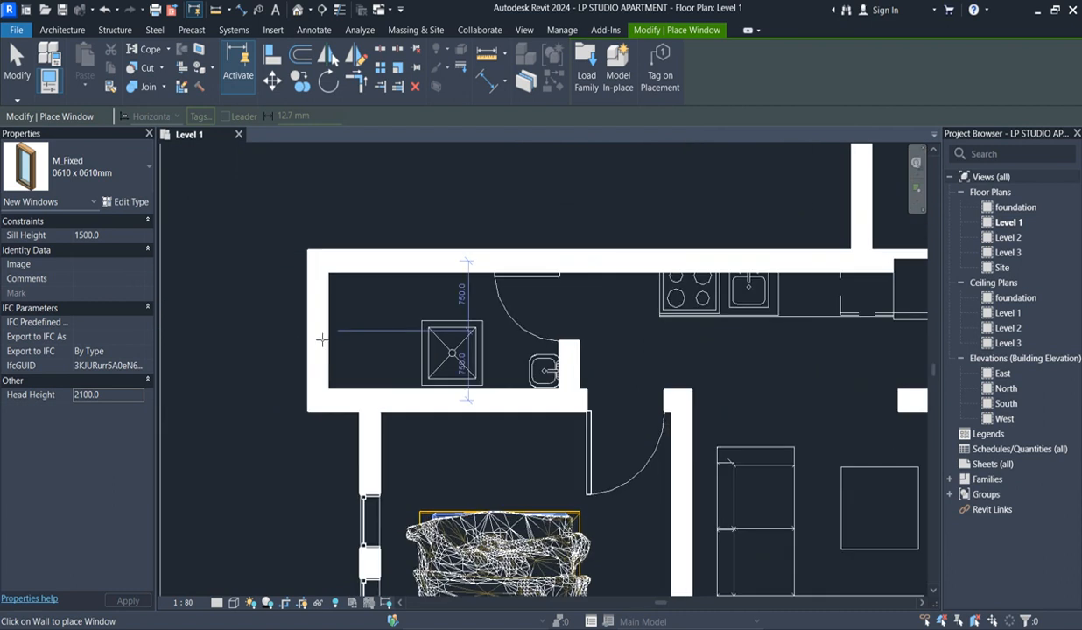
pyautogui.click(317, 333)
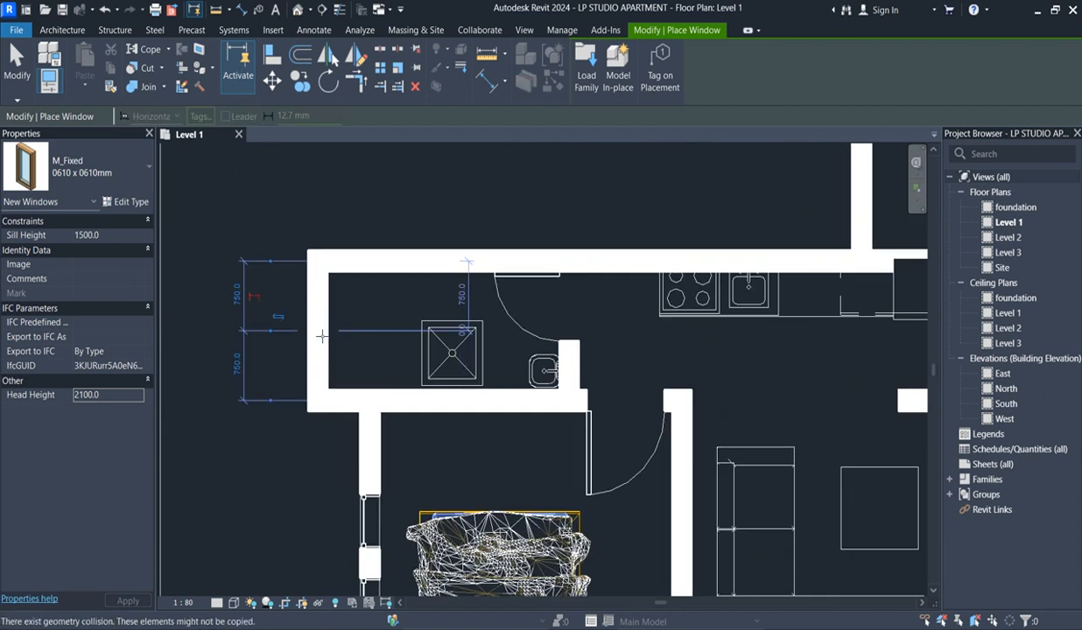
pyautogui.scroll(-4, 323, 381)
pyautogui.scroll(-3, 674, 234)
pyautogui.scroll(5, 671, 271)
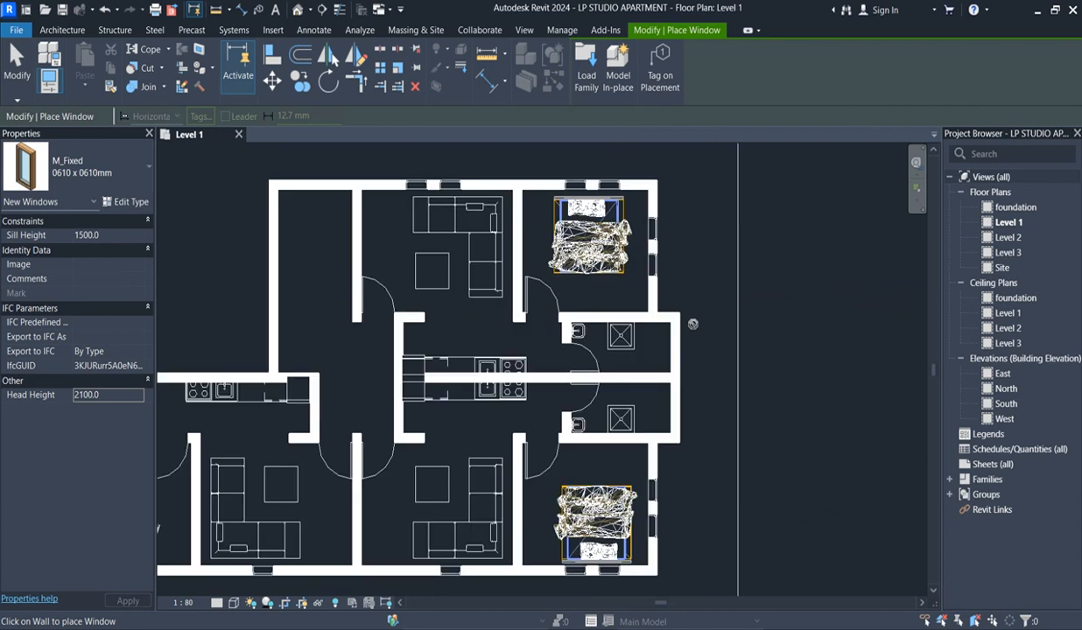
pyautogui.click(672, 349)
pyautogui.click(679, 456)
pyautogui.scroll(-2, 702, 398)
pyautogui.rightClick(735, 359)
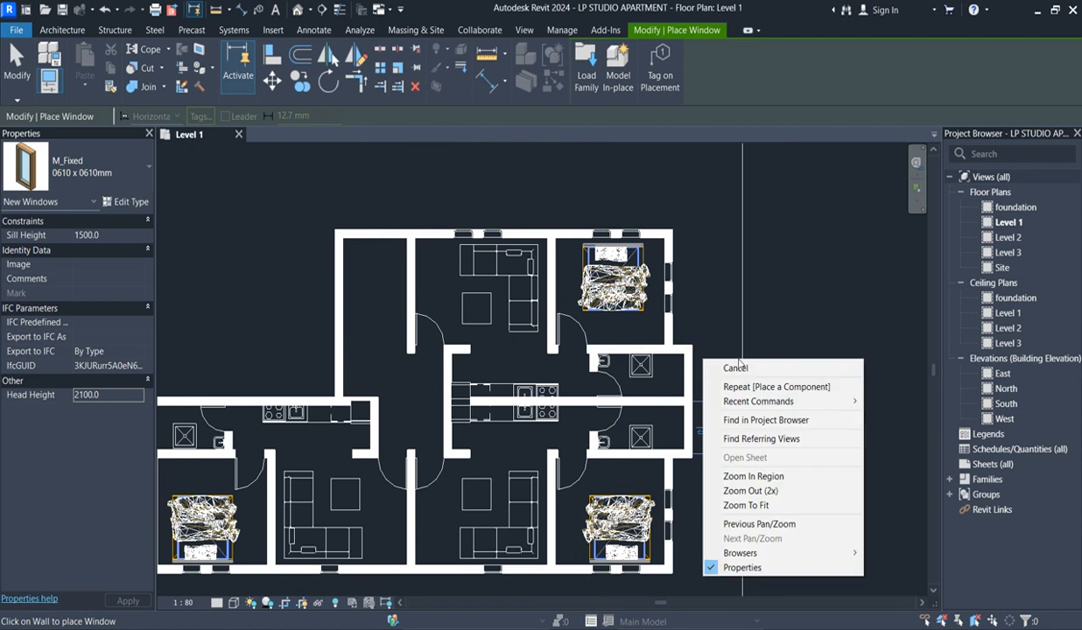
pyautogui.click(735, 368)
pyautogui.rightClick(722, 307)
pyautogui.click(737, 313)
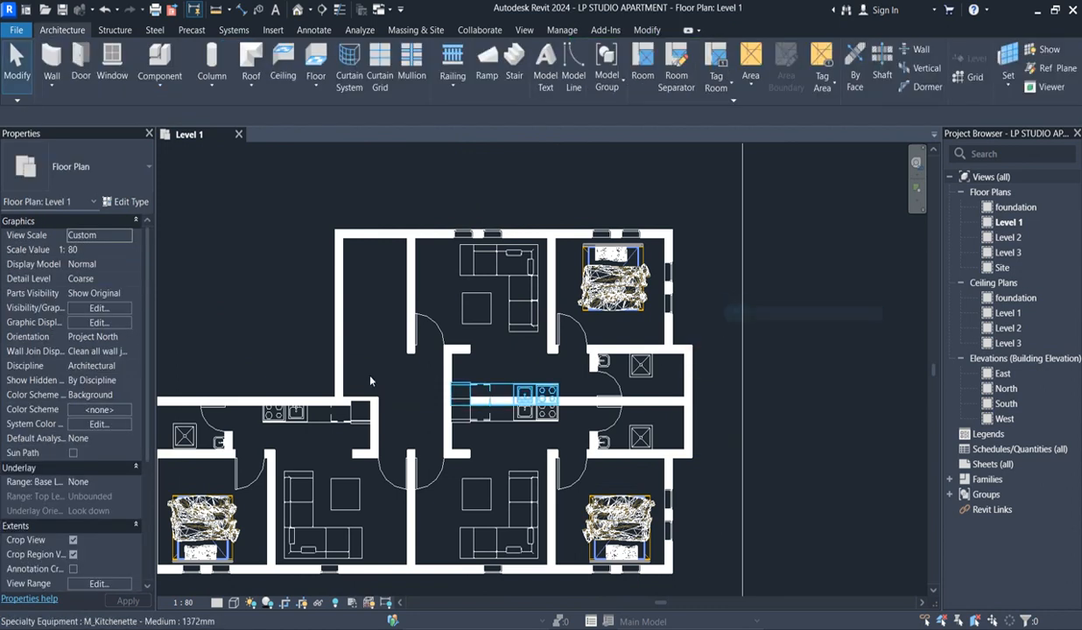
# - Set the cut plane offset in the Level 1 view range to 1800 mm
pyautogui.rightClick(270, 244)
pyautogui.click(337, 253)
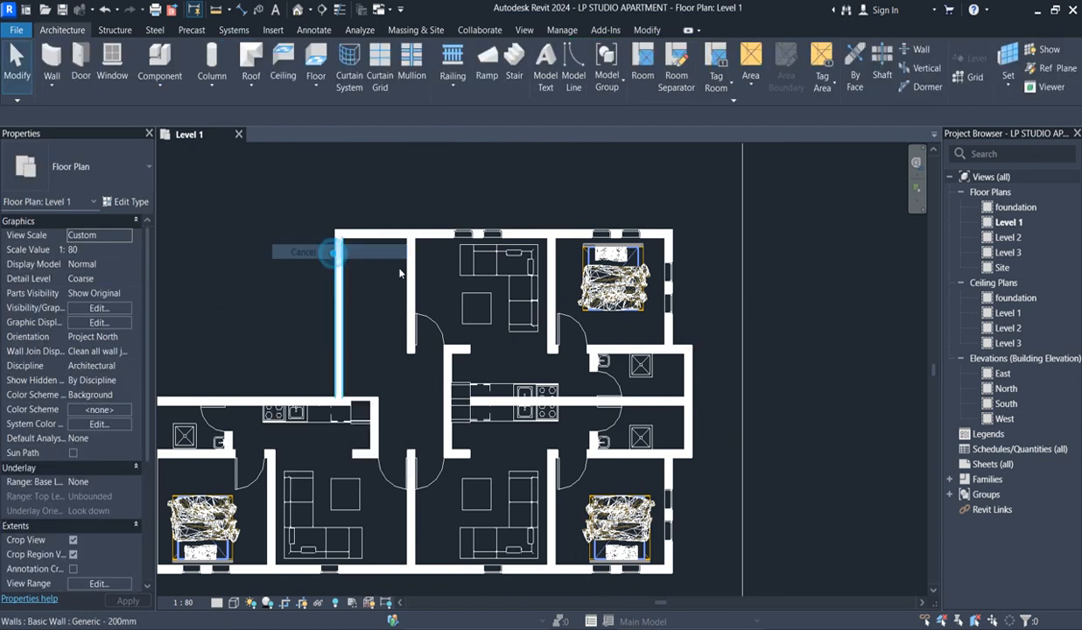
pyautogui.scroll(-3, 586, 305)
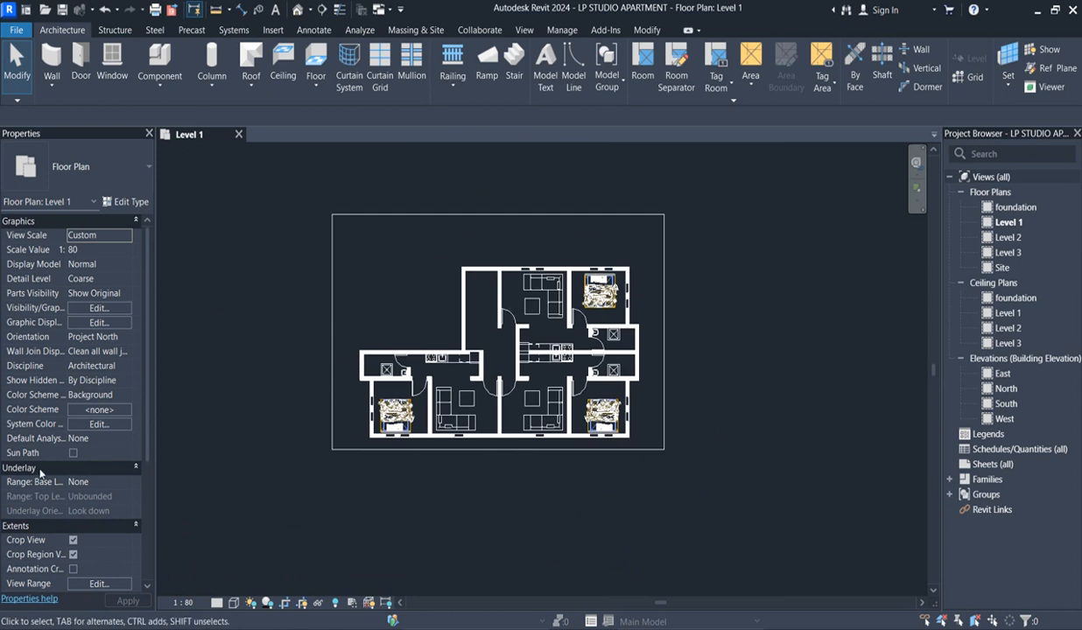
pyautogui.moveTo(146, 446); pyautogui.dragTo(146, 491)
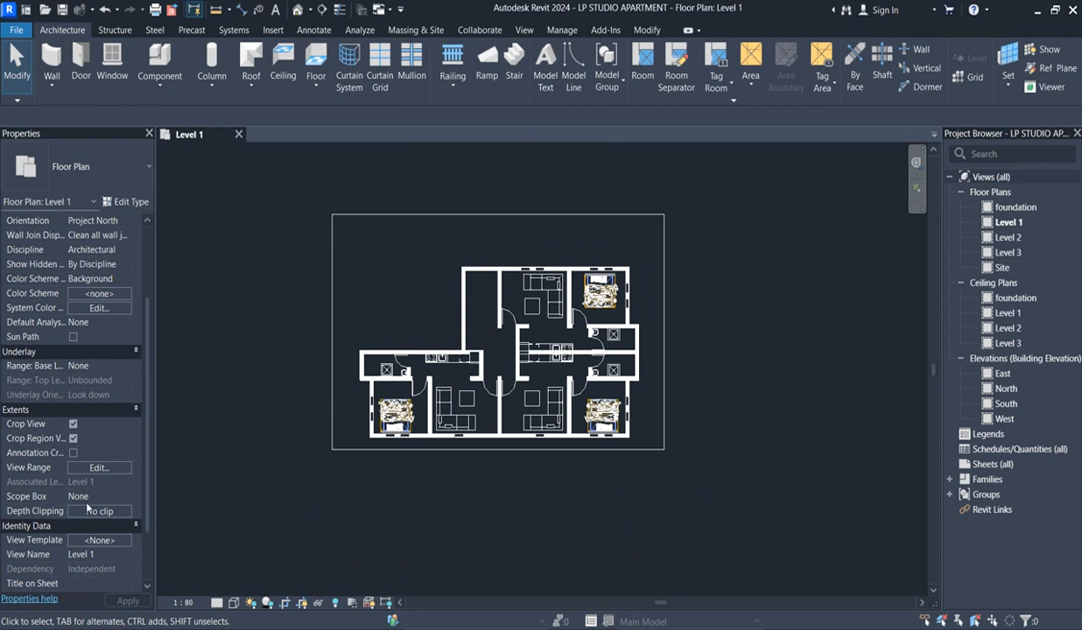
pyautogui.moveTo(145, 437); pyautogui.dragTo(156, 476)
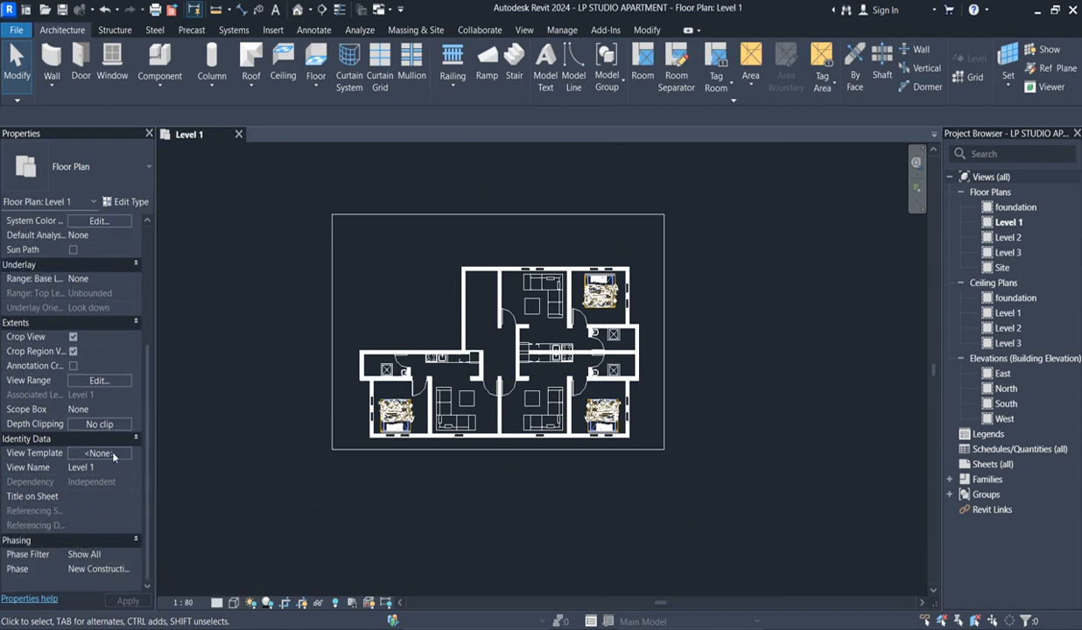
pyautogui.click(97, 382)
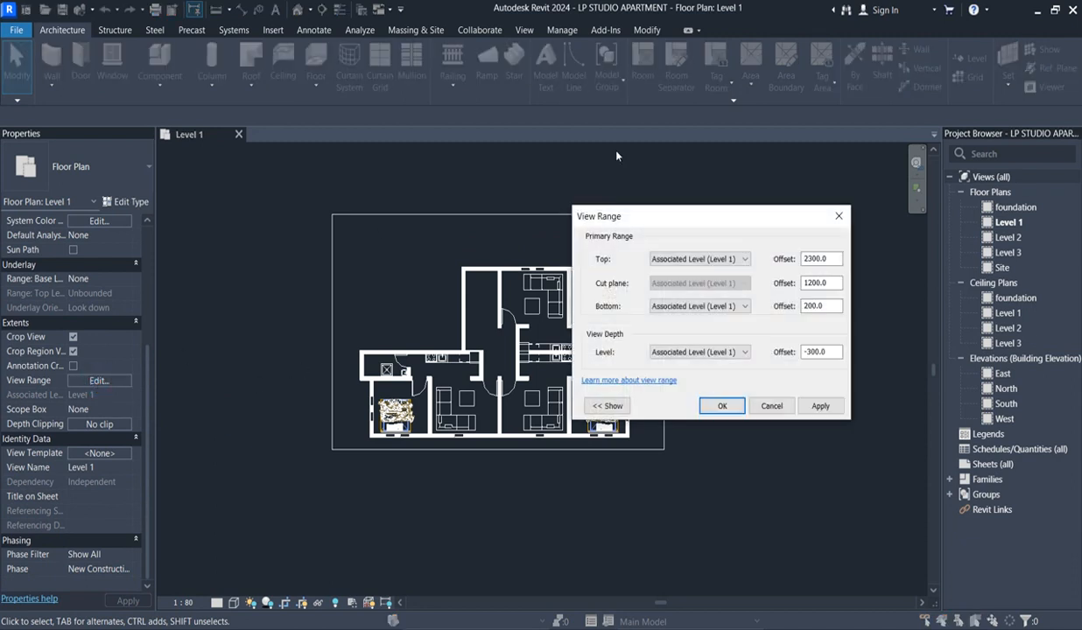
pyautogui.doubleClick(838, 283)
pyautogui.click(815, 407)
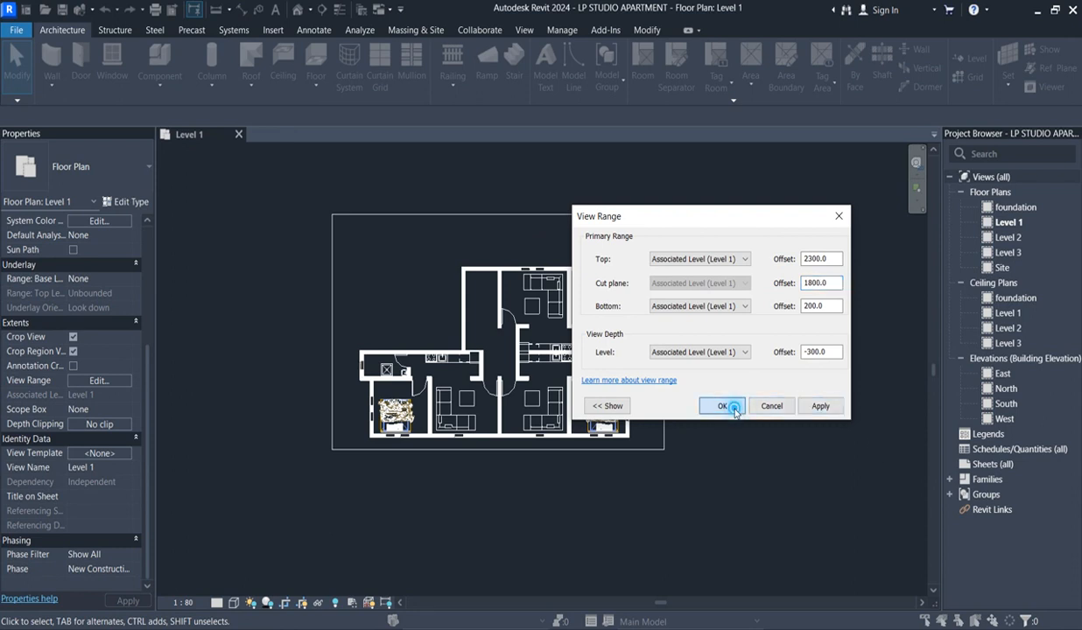
pyautogui.click(722, 407)
# - Examine the bathroom windows, doors and furniture across the Level 1 plan with the new cut plane
pyautogui.scroll(2, 457, 438)
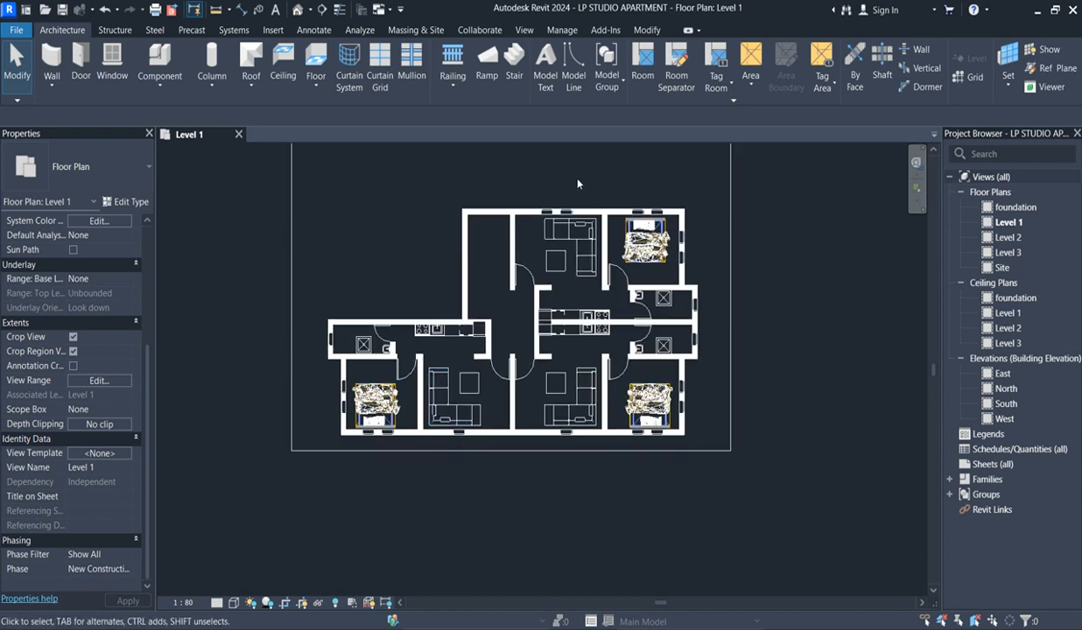
pyautogui.scroll(2, 606, 218)
pyautogui.scroll(-2, 647, 255)
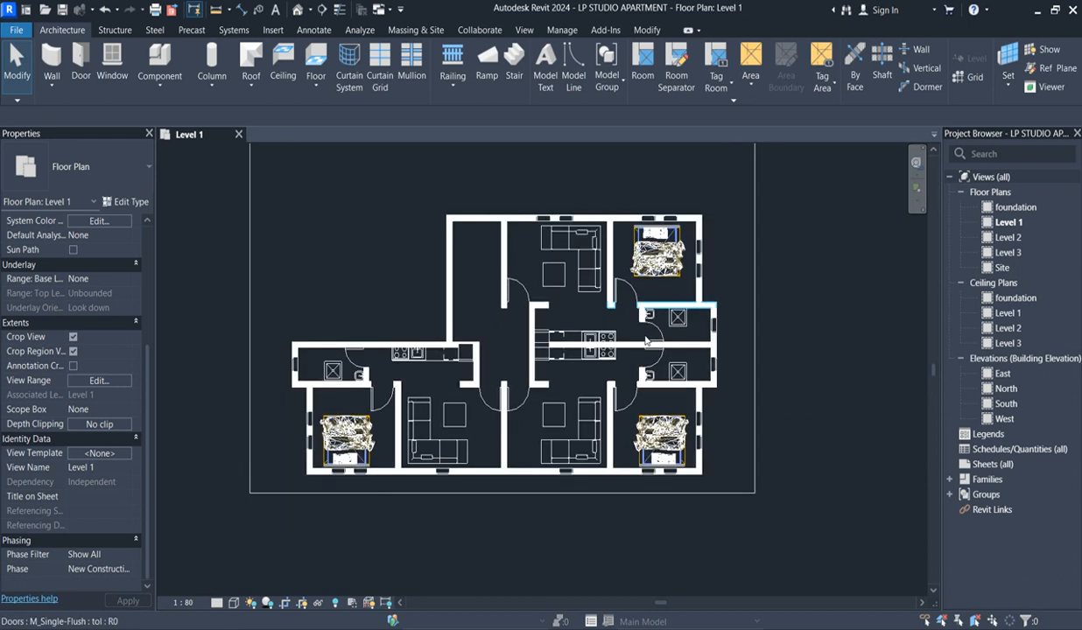
pyautogui.scroll(4, 620, 470)
pyautogui.scroll(-4, 577, 459)
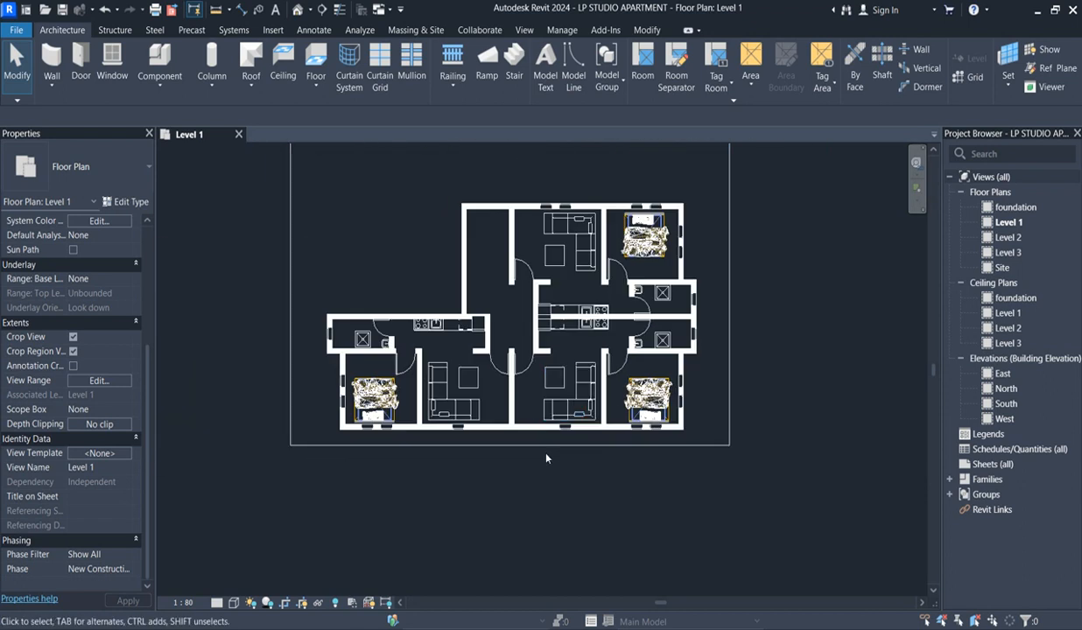
pyautogui.scroll(4, 375, 339)
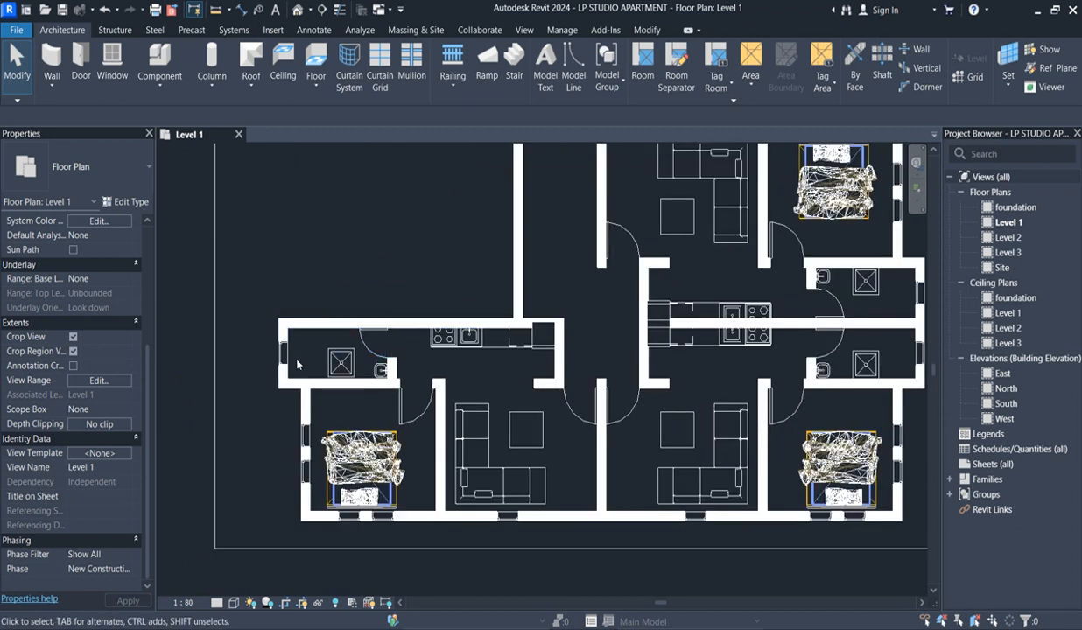
pyautogui.scroll(-2, 241, 334)
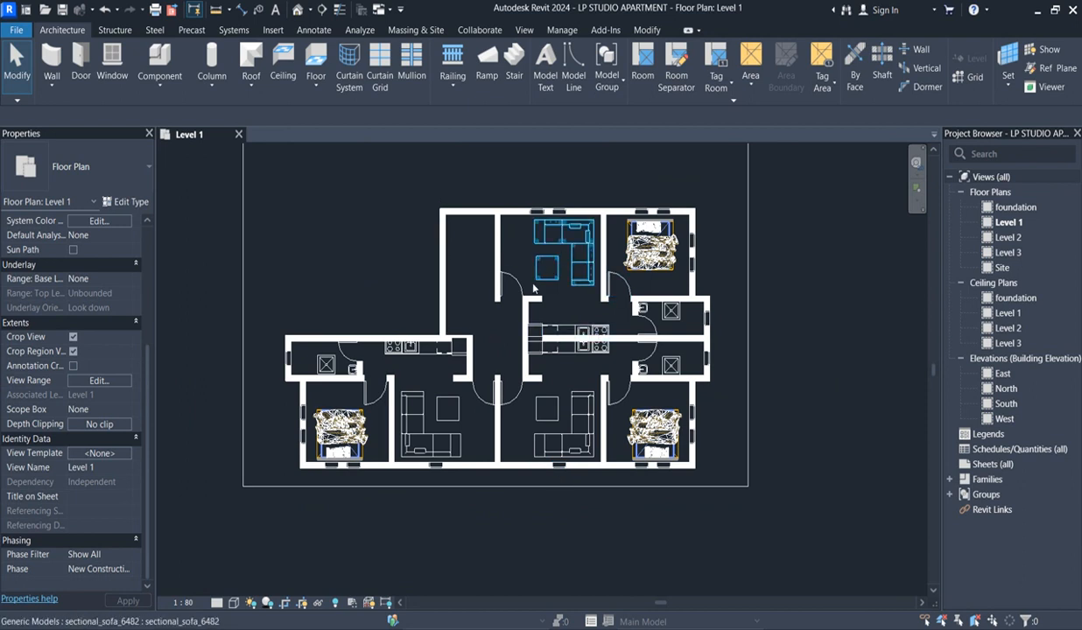
pyautogui.scroll(2, 560, 425)
pyautogui.scroll(-4, 560, 425)
pyautogui.scroll(3, 647, 426)
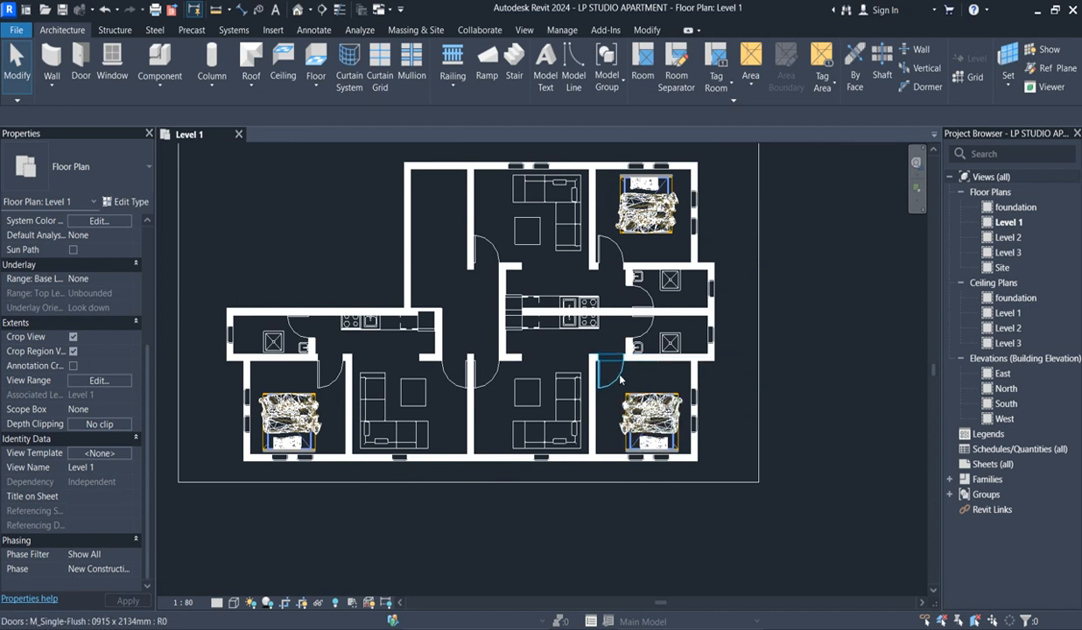
pyautogui.scroll(-2, 699, 361)
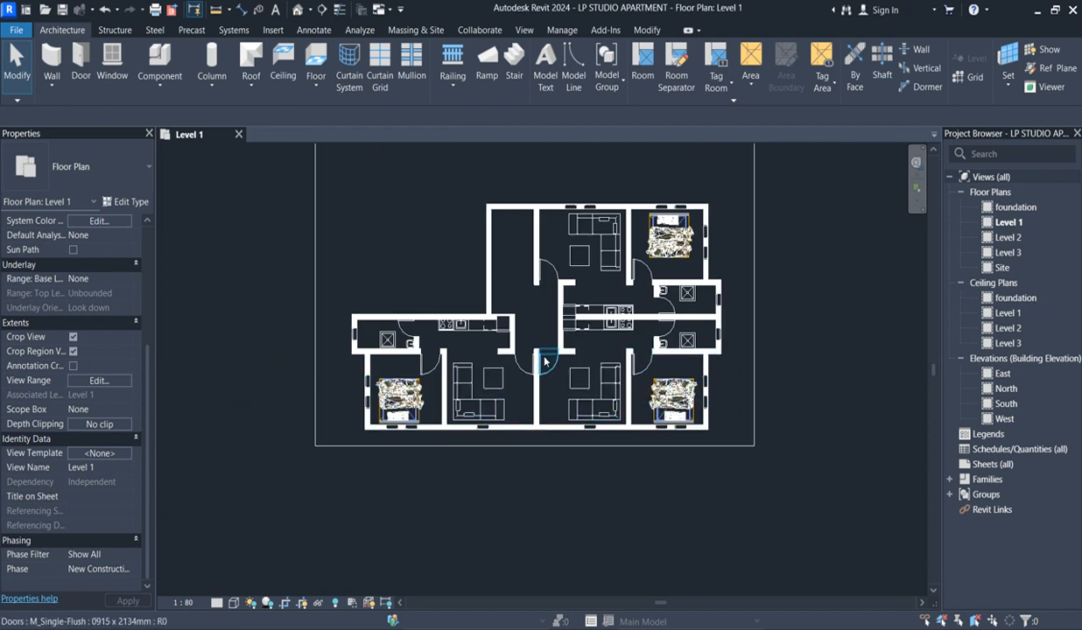
# - Flip the swing of the lower-left bedroom's door so that it hinges on the opposite side
pyautogui.scroll(1, 432, 370)
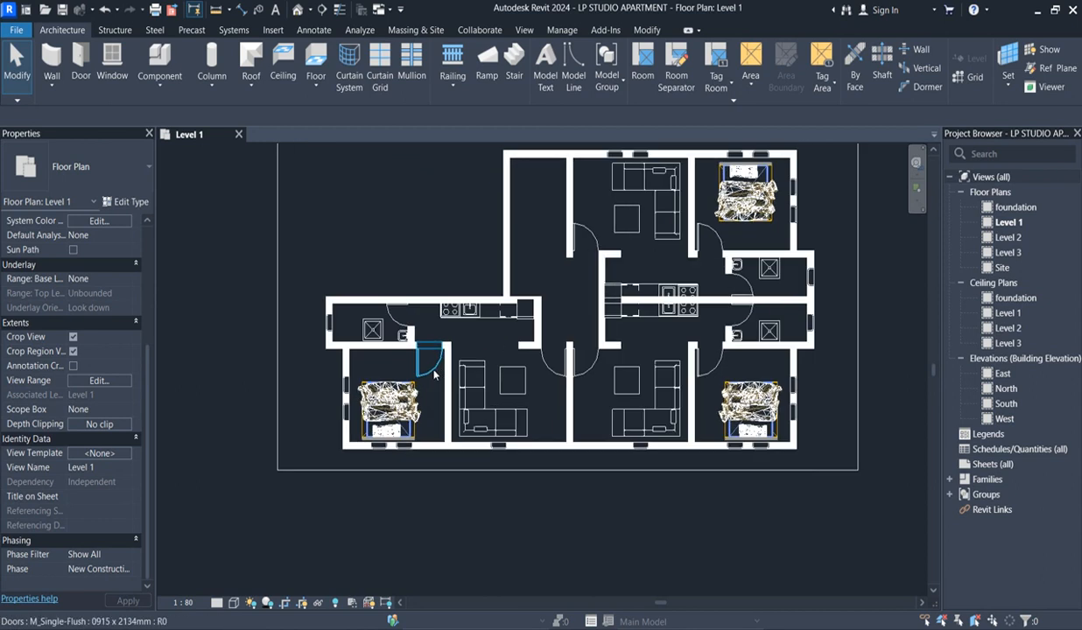
pyautogui.click(429, 366)
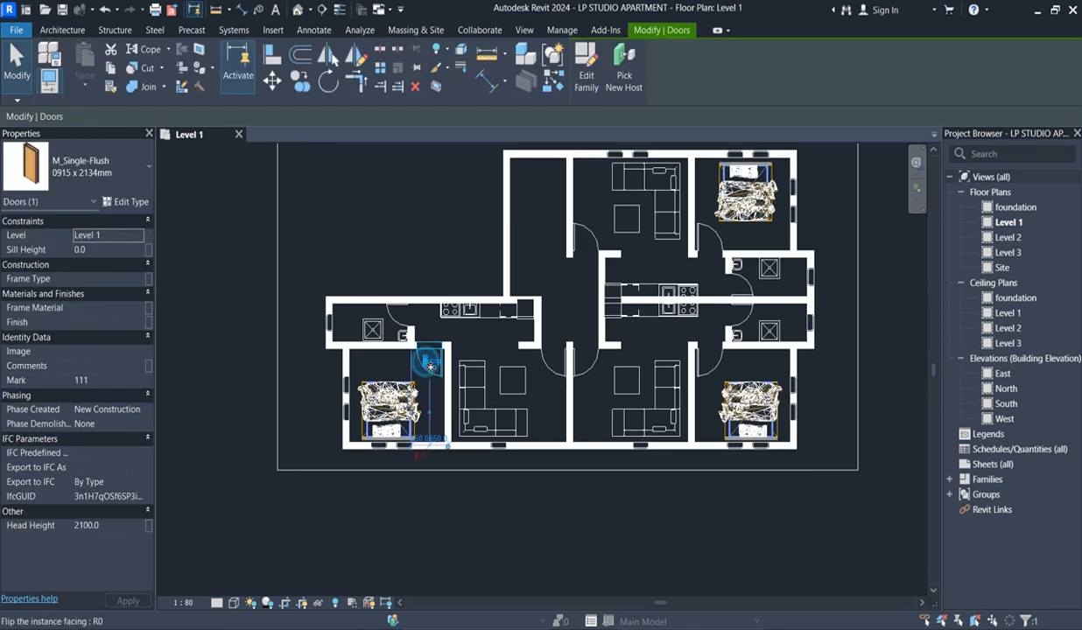
pyautogui.scroll(-2, 484, 338)
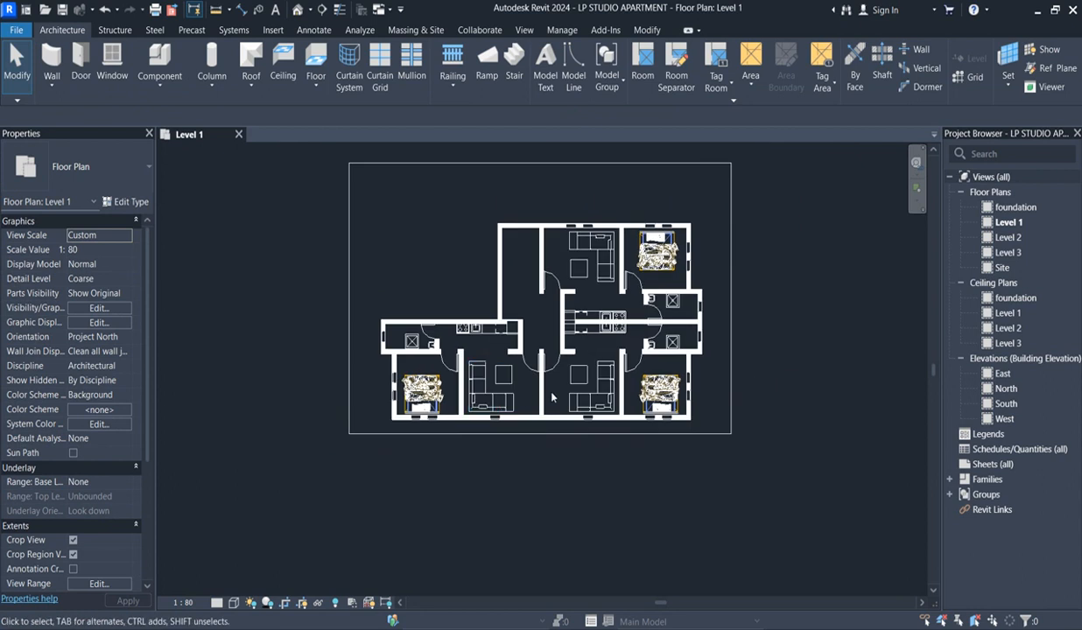
# - Place a tv stand component at the wall between the two lower living rooms
pyautogui.scroll(2, 550, 395)
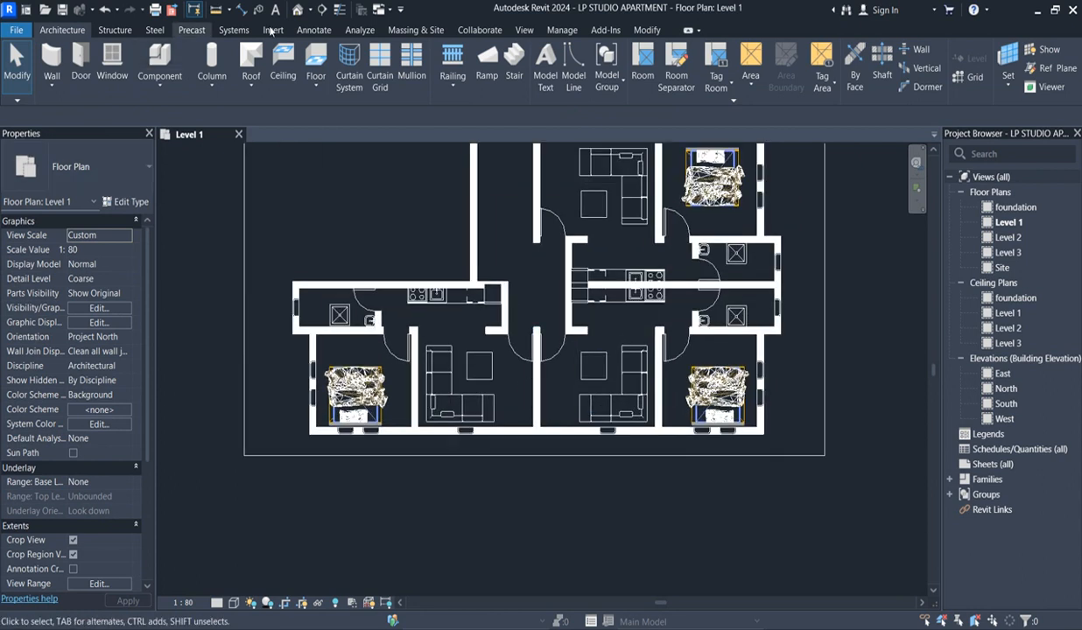
pyautogui.click(161, 63)
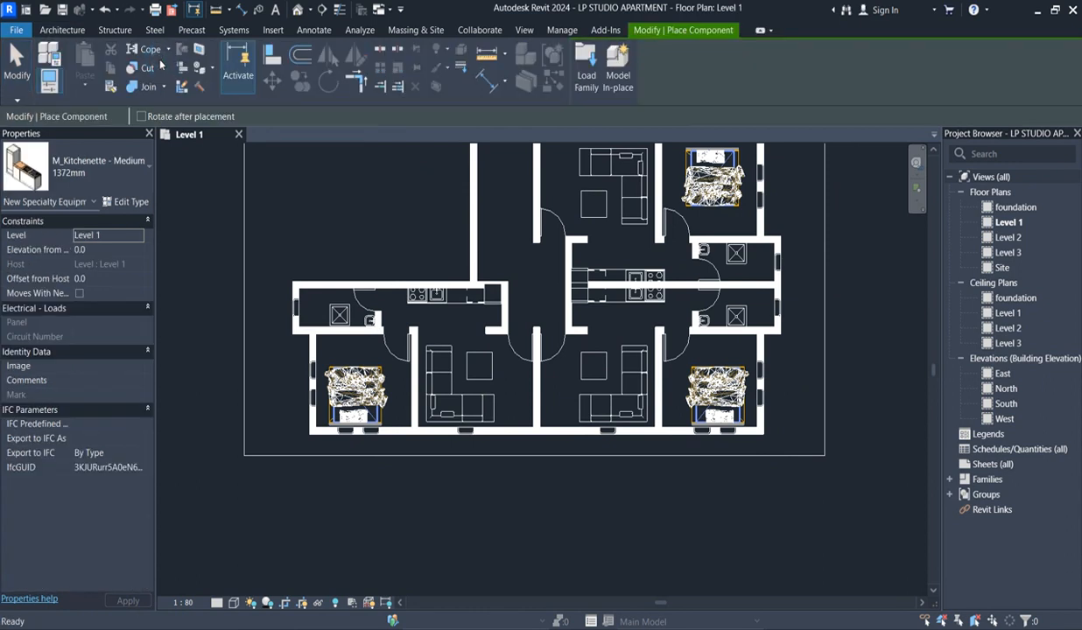
pyautogui.click(113, 164)
pyautogui.moveTo(209, 318); pyautogui.dragTo(203, 419)
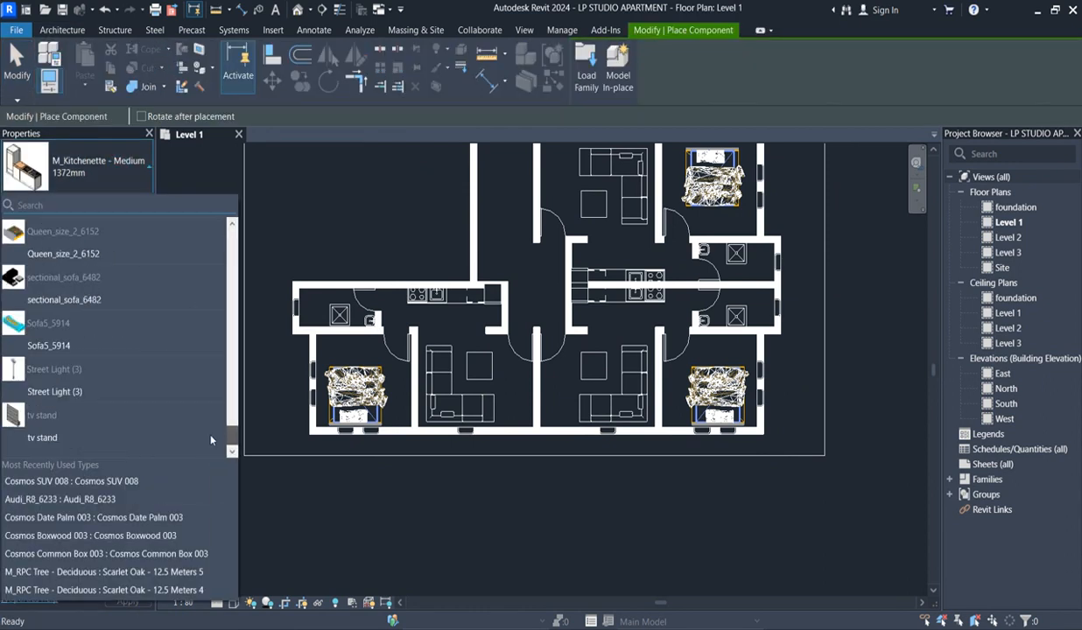
pyautogui.click(48, 439)
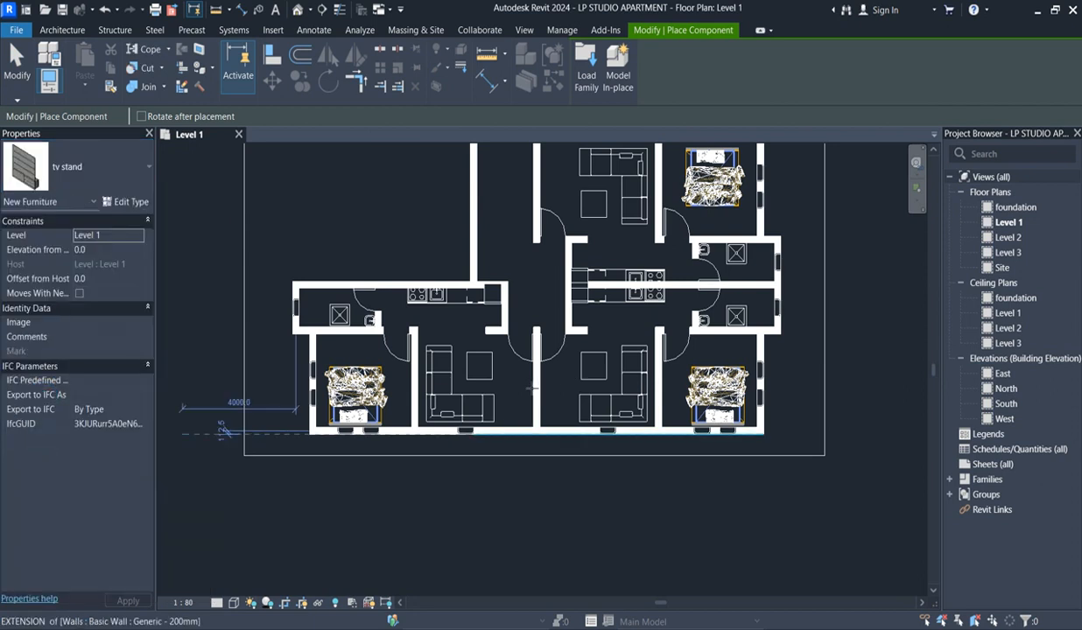
pyautogui.scroll(8, 530, 402)
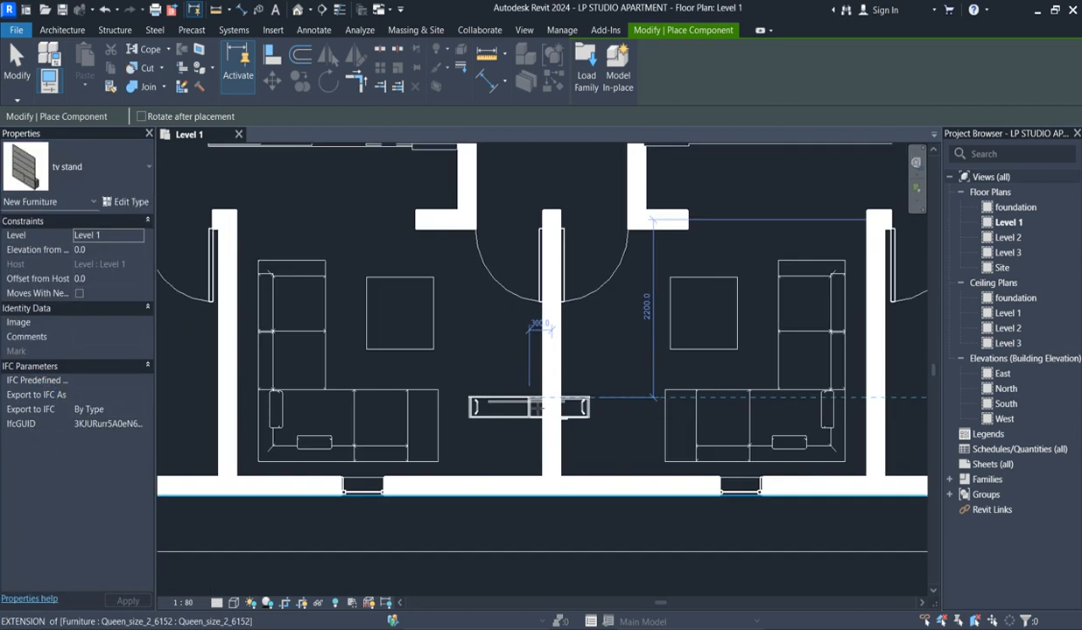
pyautogui.scroll(2, 540, 404)
pyautogui.click(545, 395)
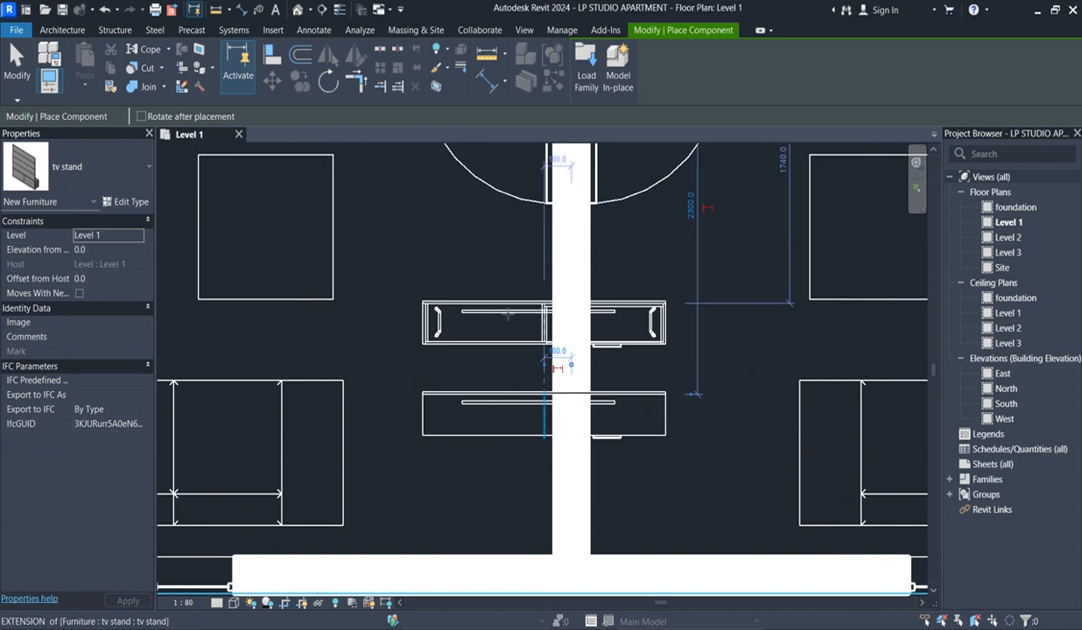
pyautogui.rightClick(495, 302)
pyautogui.click(540, 307)
pyautogui.rightClick(453, 309)
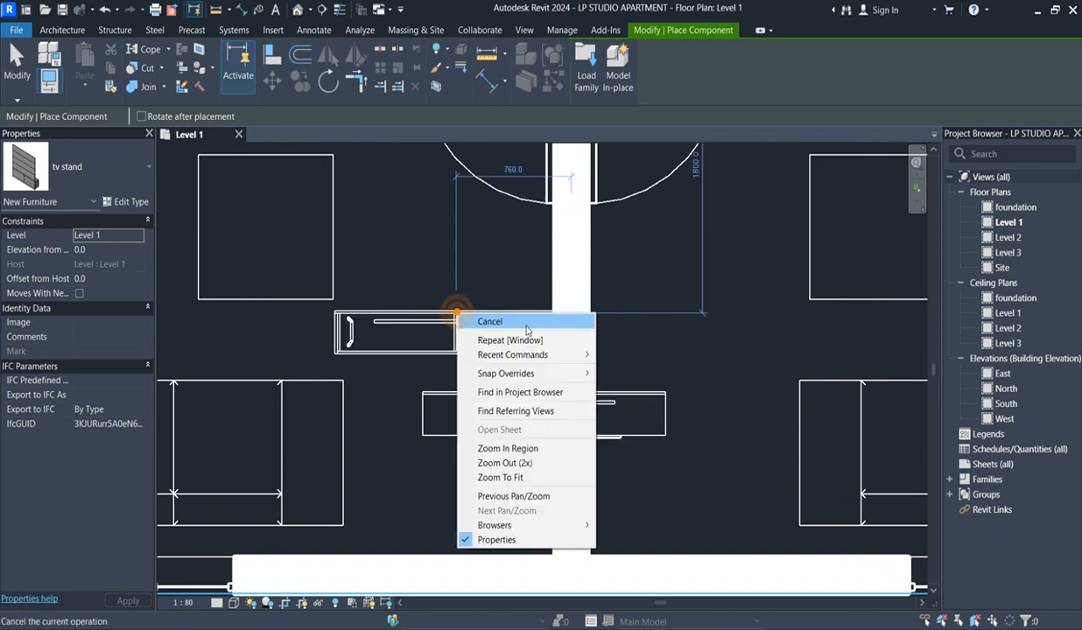
pyautogui.click(525, 320)
# - Rotate the tv stand to run parallel to the dividing wall in the lower-left living room and nudge it against the wall
pyautogui.click(516, 411)
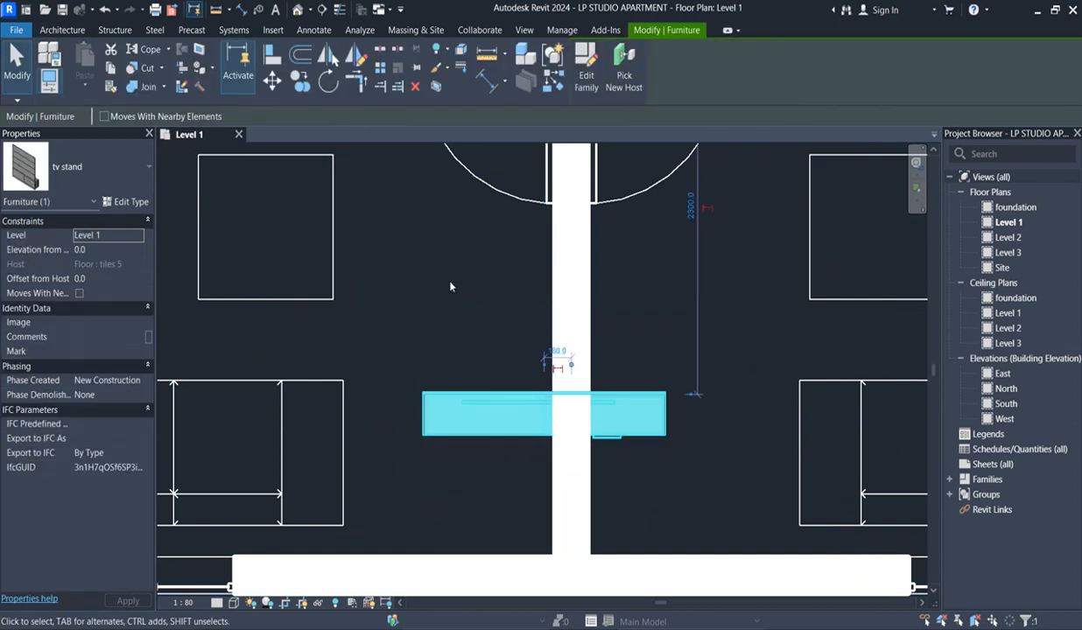
pyautogui.press('space')
pyautogui.press('space')
pyautogui.press('space')
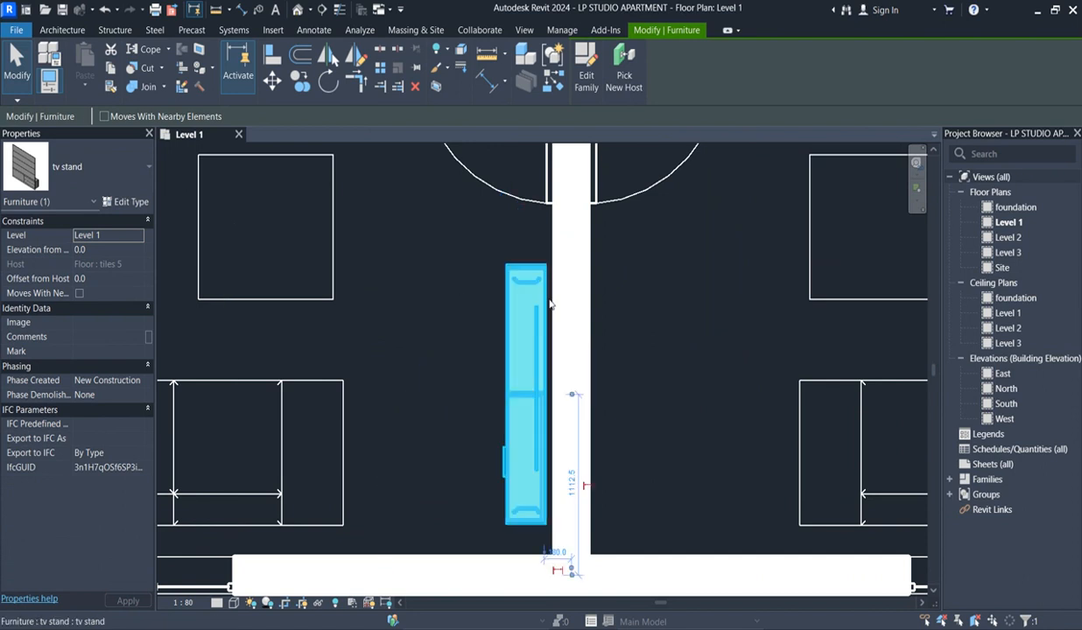
pyautogui.scroll(1, 656, 331)
pyautogui.click(656, 331)
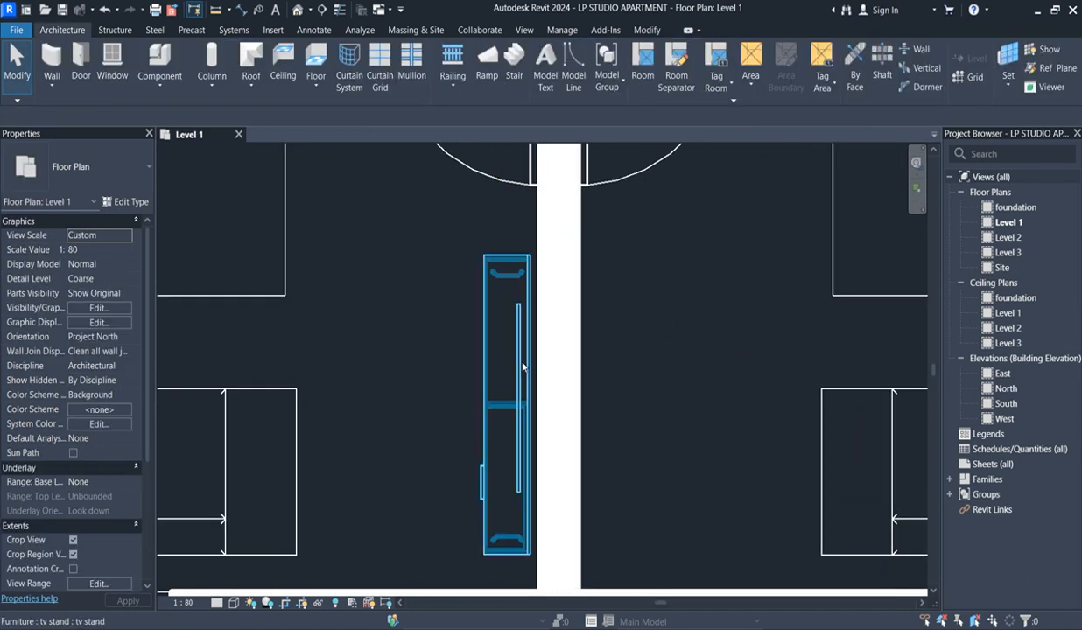
pyautogui.click(499, 353)
pyautogui.press('Right')
# - Mirror a copy of the tv stand about the dividing wall's centreline into the adjacent lower living room
pyautogui.scroll(-5, 596, 320)
pyautogui.scroll(-2, 371, 234)
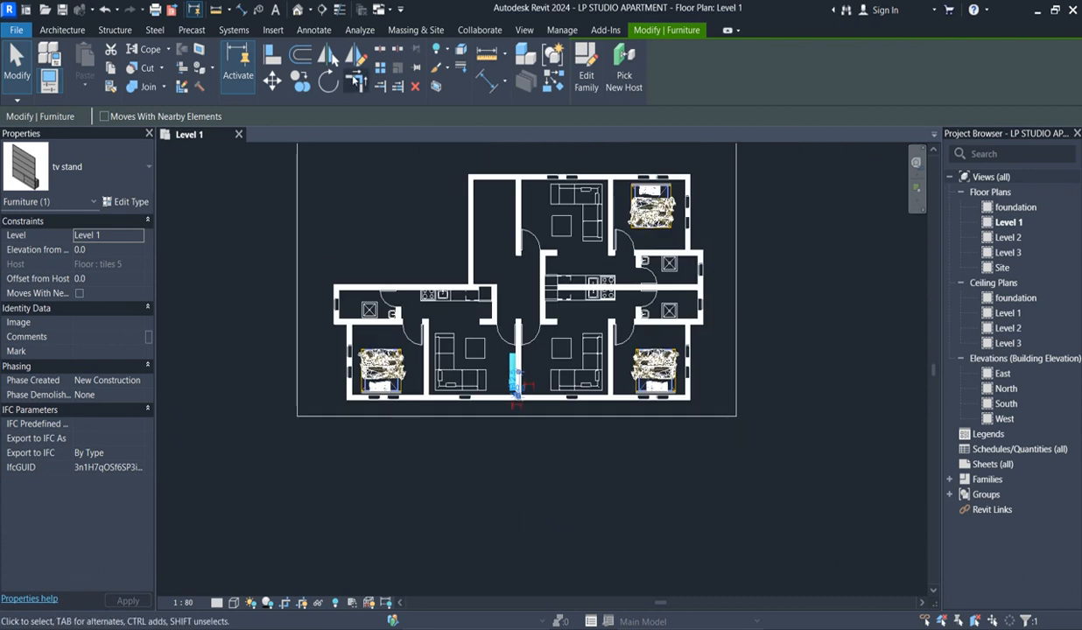
pyautogui.click(357, 54)
pyautogui.scroll(5, 516, 306)
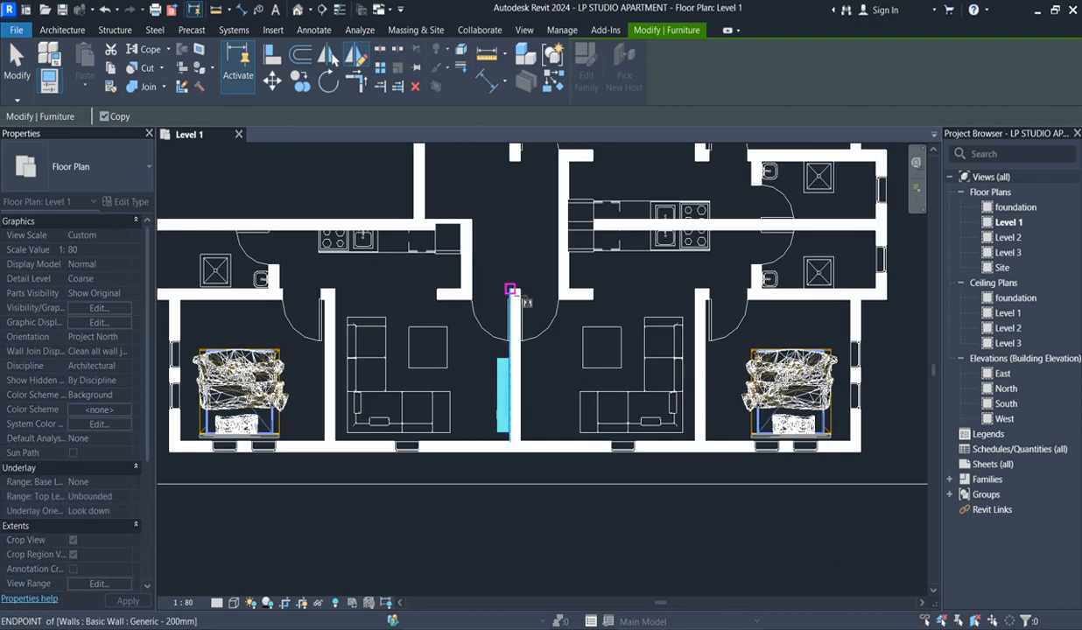
pyautogui.scroll(2, 518, 299)
pyautogui.click(515, 293)
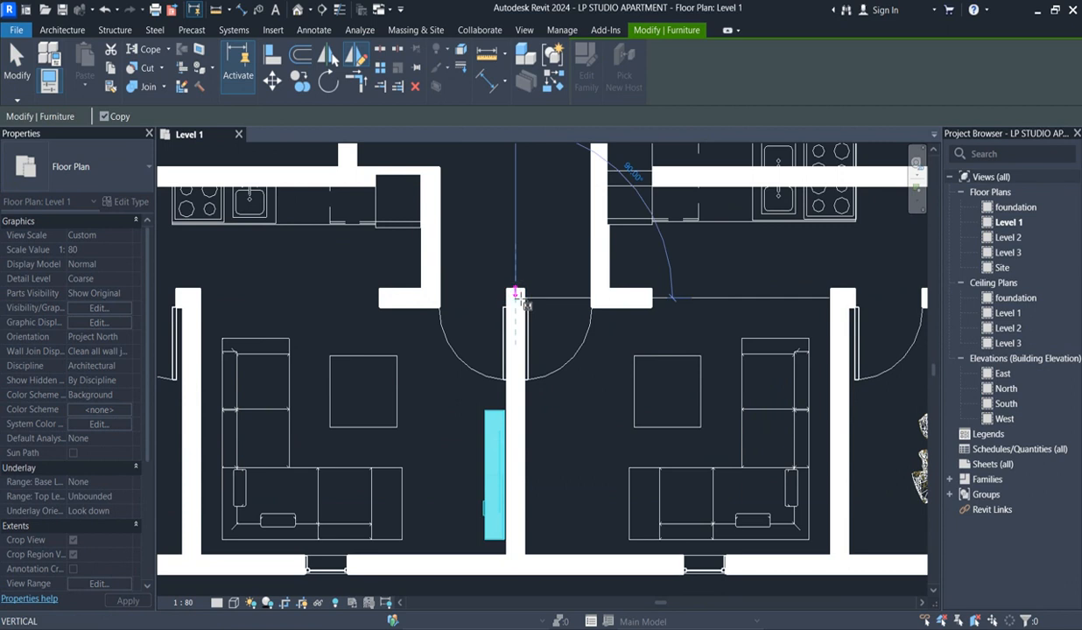
pyautogui.click(515, 238)
# - Mirror a copy of the lower-right living room's tv stand about a horizontal axis into the upper living room
pyautogui.scroll(-3, 508, 236)
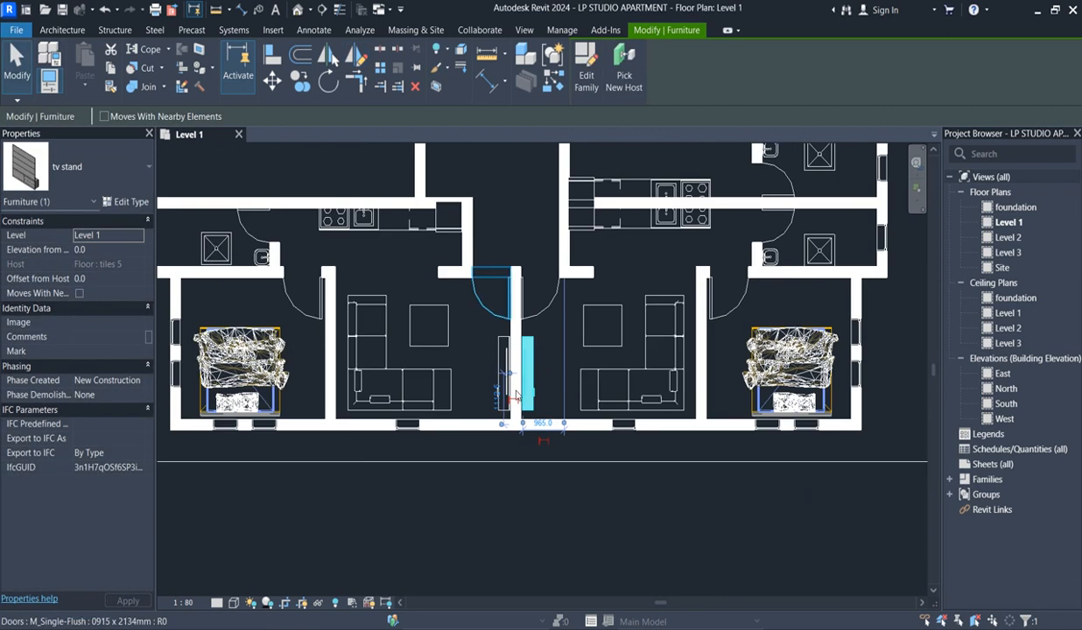
pyautogui.scroll(-4, 524, 456)
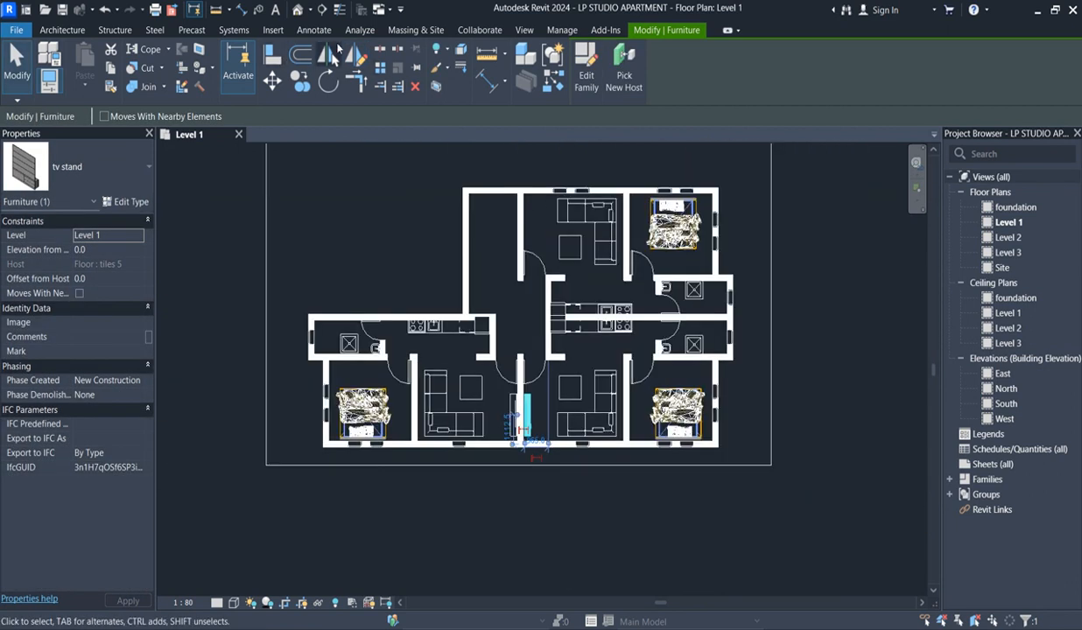
pyautogui.click(355, 55)
pyautogui.scroll(4, 578, 306)
pyautogui.scroll(2, 577, 301)
pyautogui.click(549, 306)
pyautogui.click(451, 307)
pyautogui.scroll(-1, 452, 309)
pyautogui.scroll(-5, 452, 310)
pyautogui.click(747, 276)
# - Place an ExtDbl (7) 1510 x 2110mm double door in the entrance hall's left wall, just above the lower-left apartment's kitchen wall
pyautogui.scroll(-3, 577, 351)
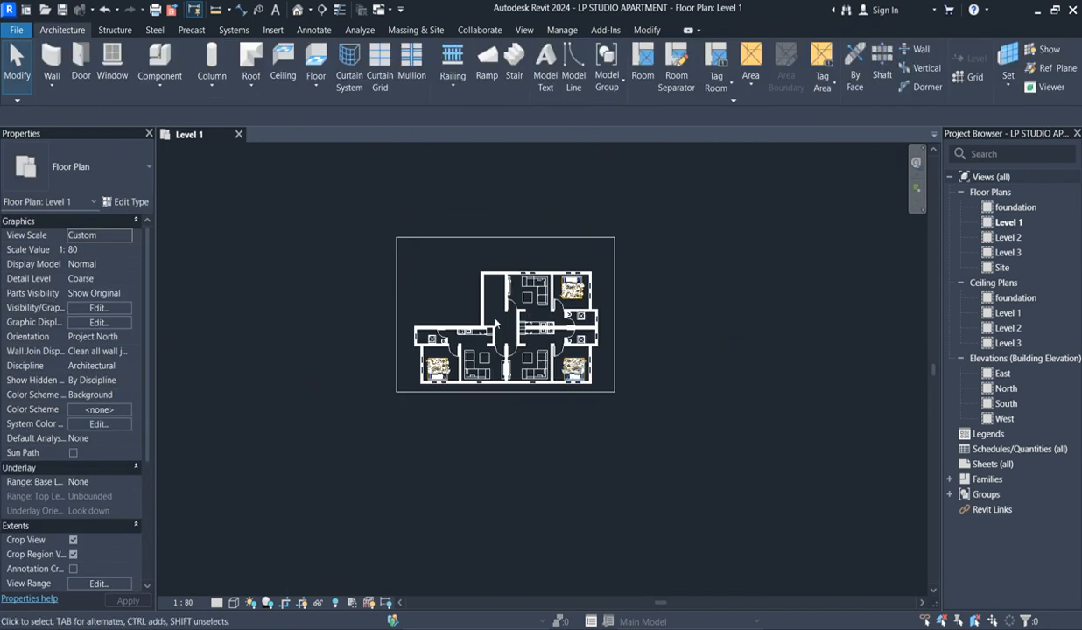
pyautogui.scroll(5, 495, 323)
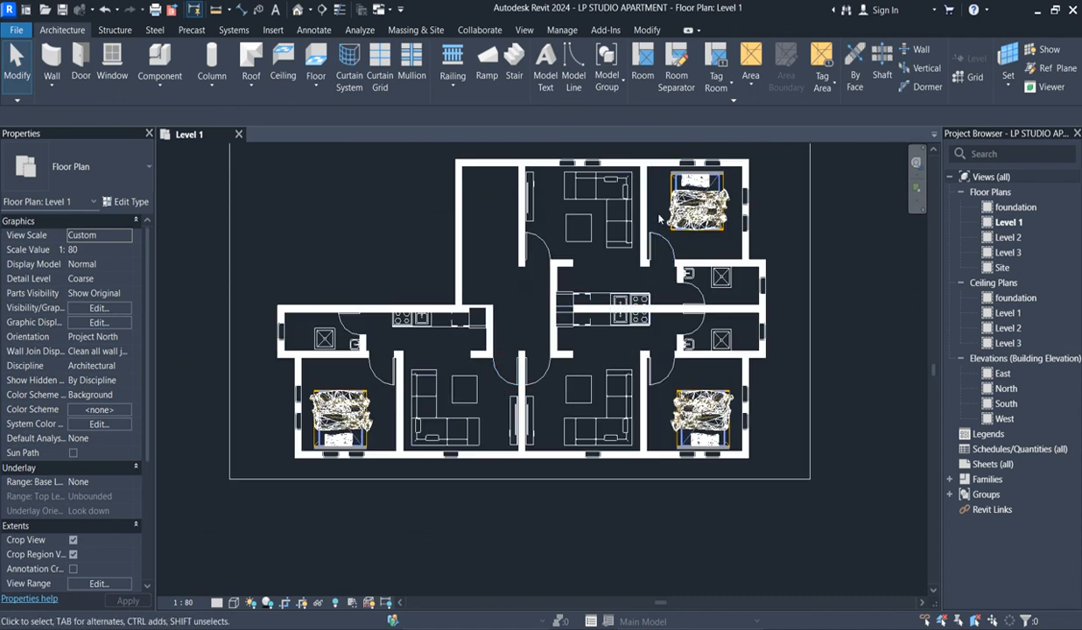
pyautogui.scroll(-3, 525, 280)
pyautogui.scroll(4, 509, 282)
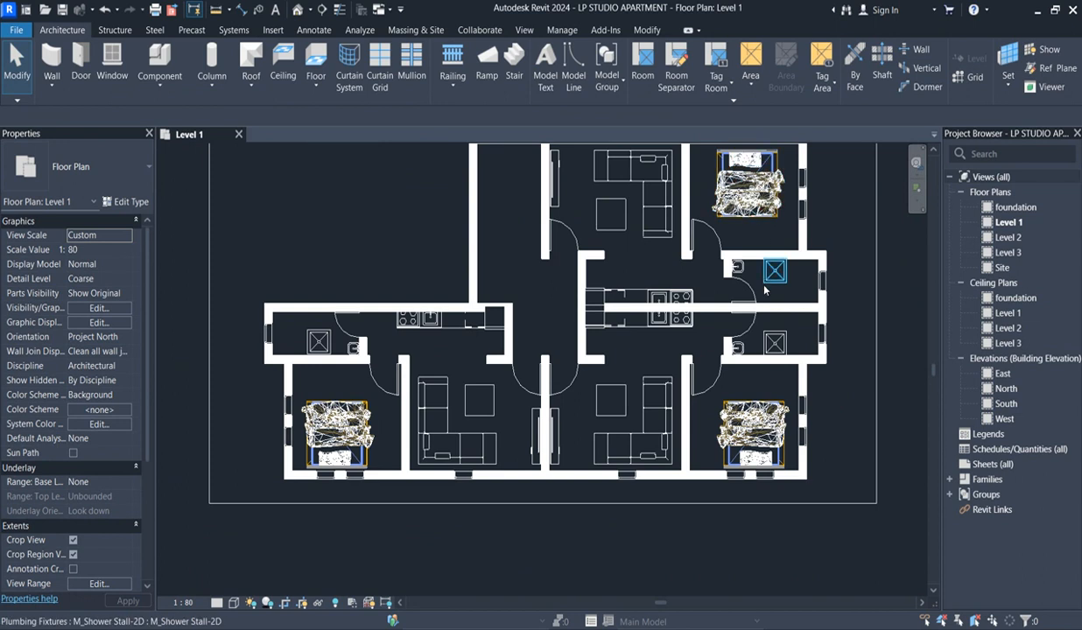
pyautogui.click(159, 58)
pyautogui.click(62, 30)
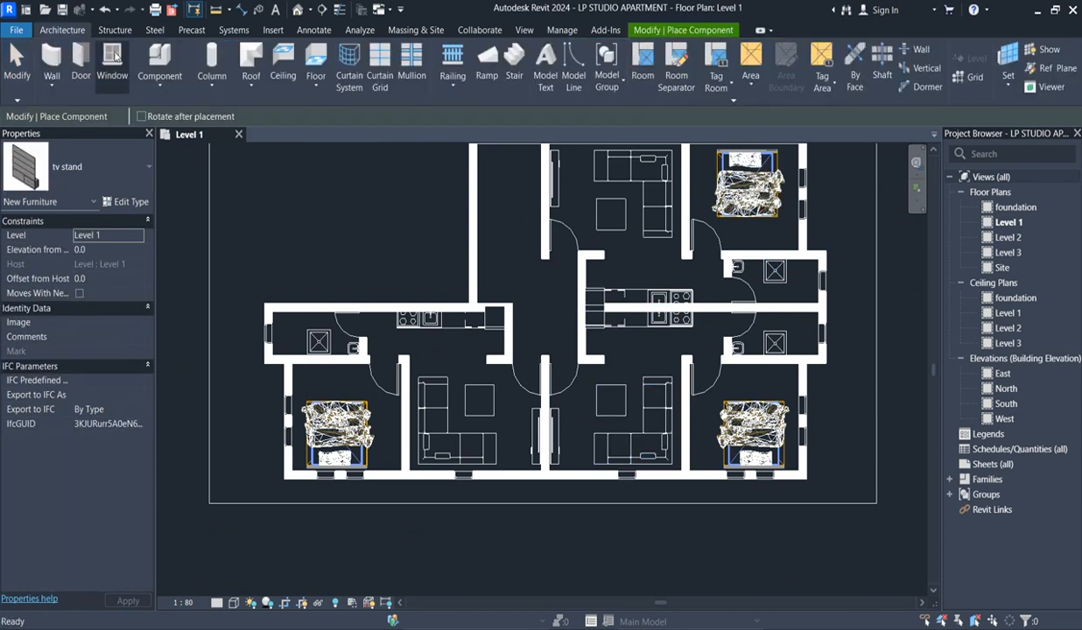
pyautogui.click(79, 60)
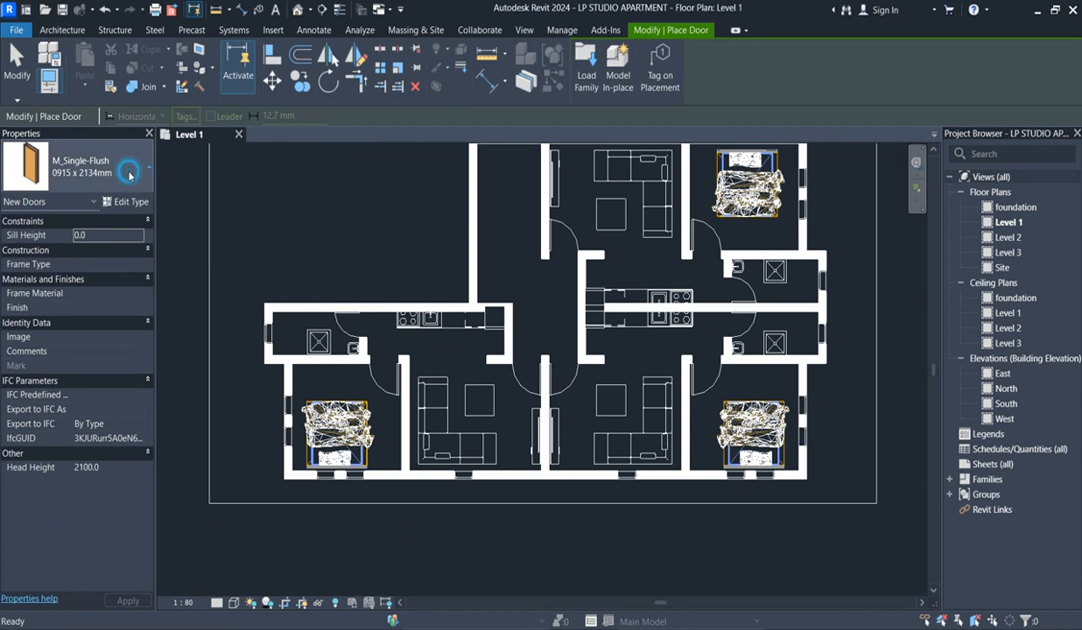
pyautogui.click(123, 166)
pyautogui.moveTo(150, 403); pyautogui.dragTo(140, 242)
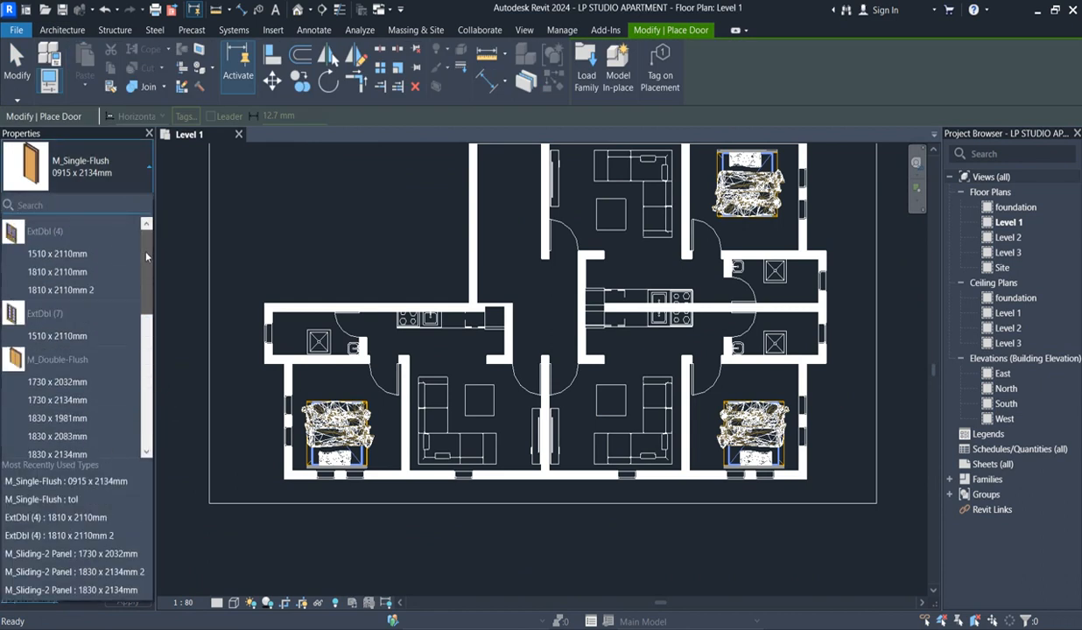
pyautogui.click(63, 336)
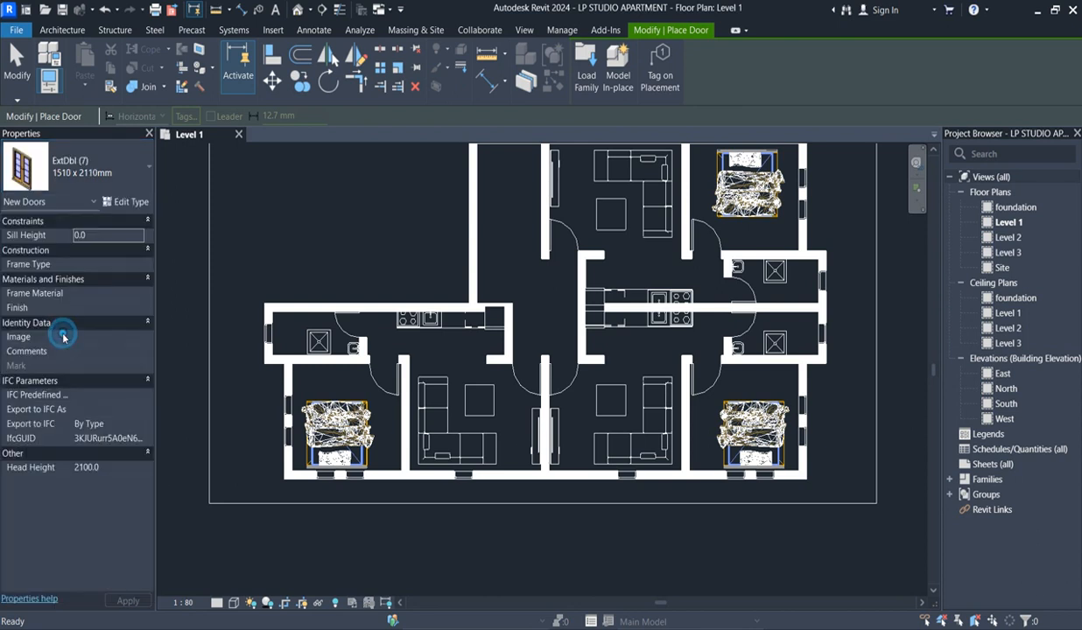
pyautogui.scroll(2, 458, 272)
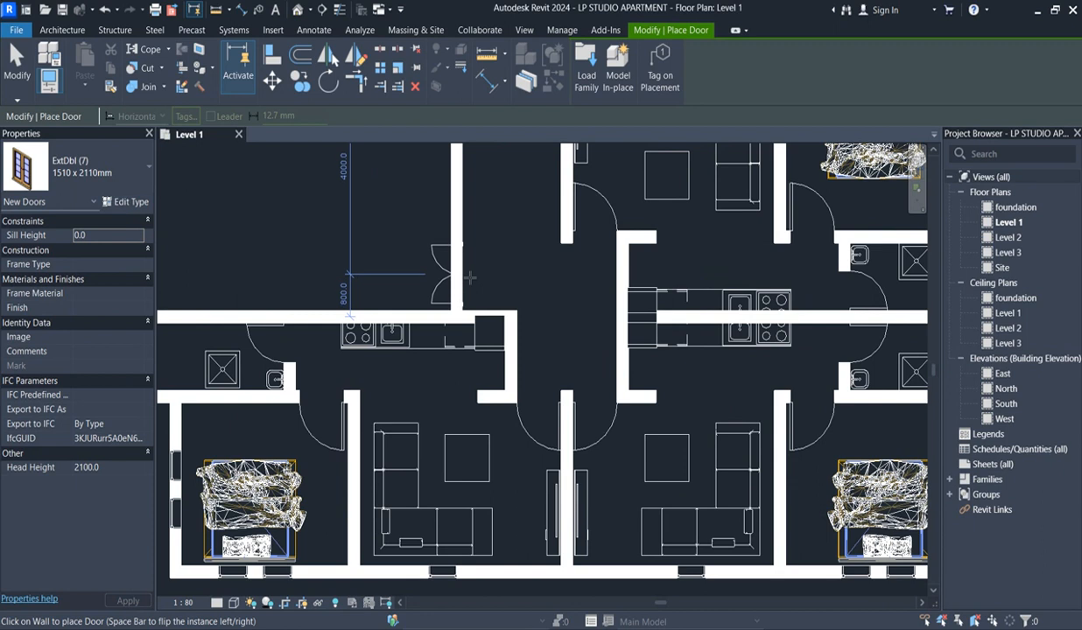
pyautogui.click(491, 295)
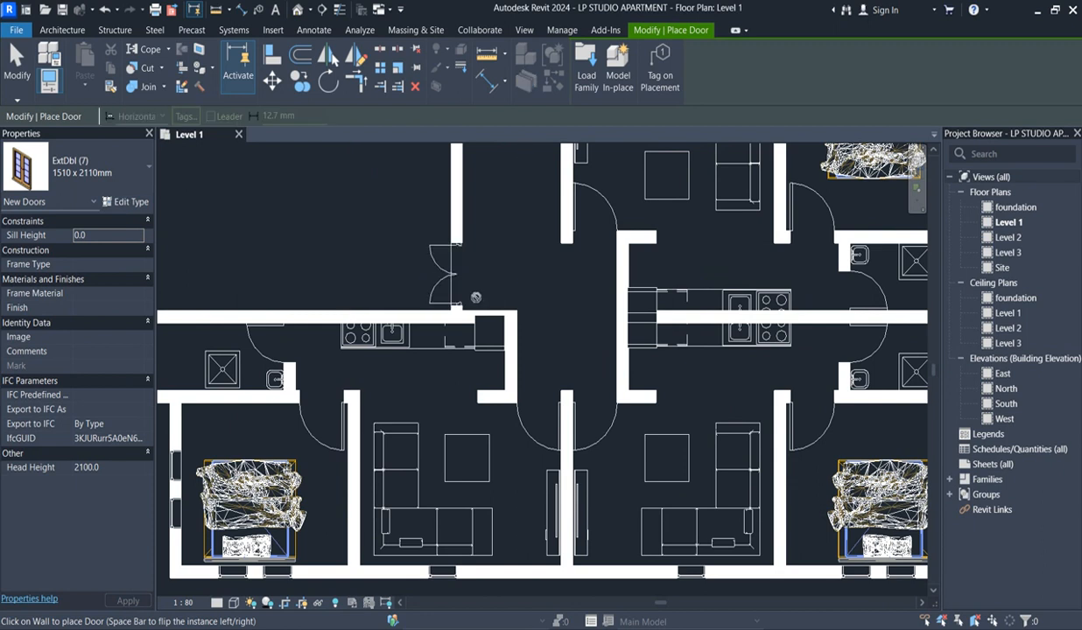
pyautogui.press('Escape')
pyautogui.press('Escape')
# - Flip the double door's facing so its leaves swing into the entrance hall
pyautogui.click(434, 278)
pyautogui.scroll(2, 427, 280)
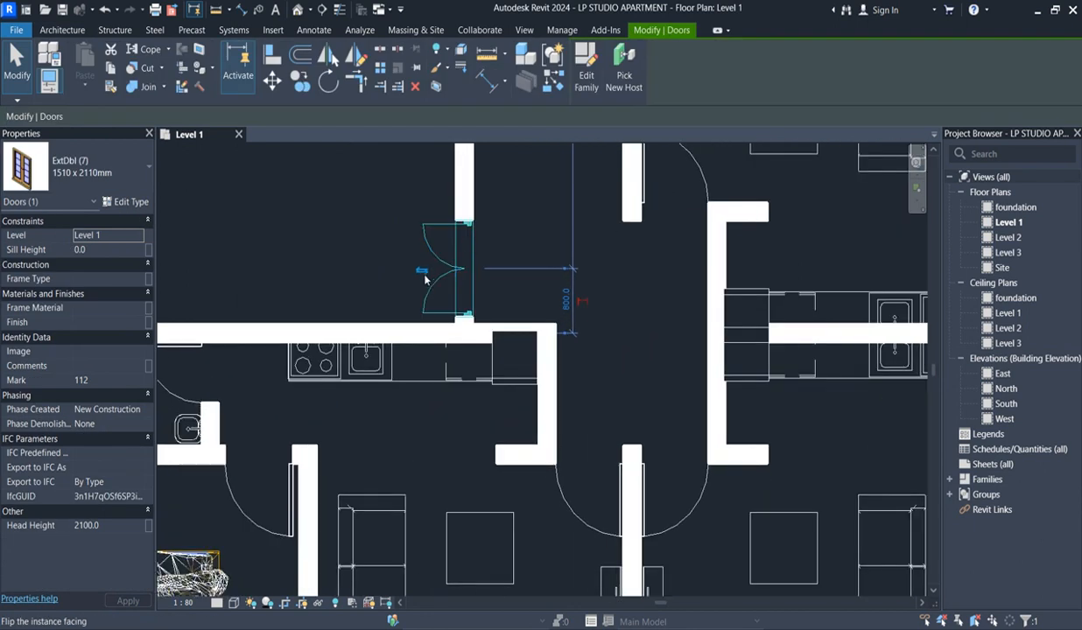
pyautogui.click(421, 272)
pyautogui.scroll(1, 558, 324)
pyautogui.scroll(1, 558, 323)
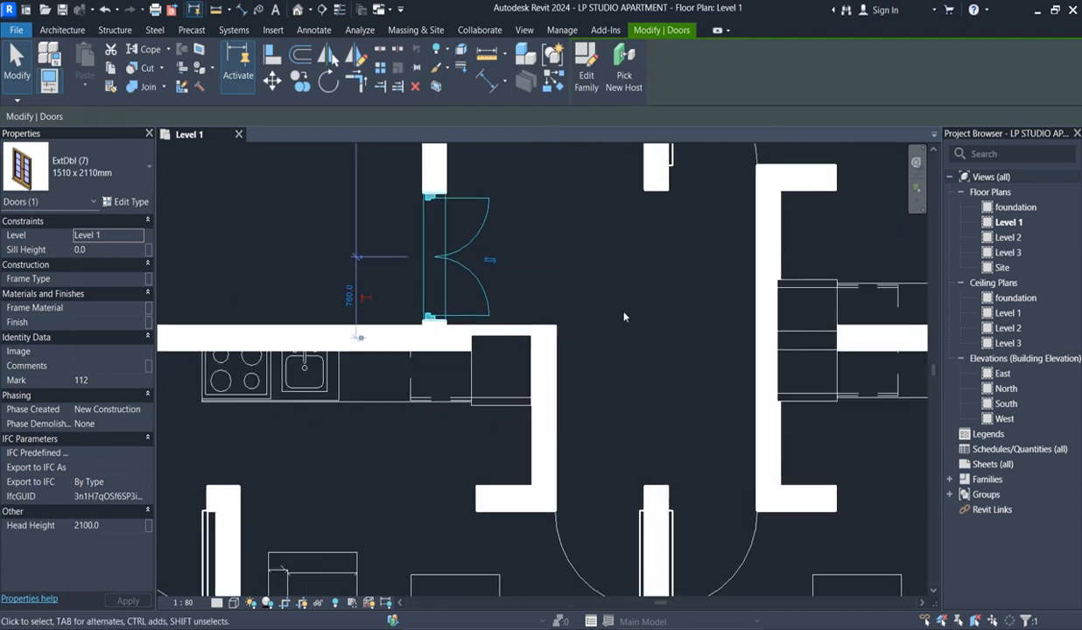
pyautogui.click(601, 292)
pyautogui.scroll(-2, 574, 273)
pyautogui.scroll(2, 536, 269)
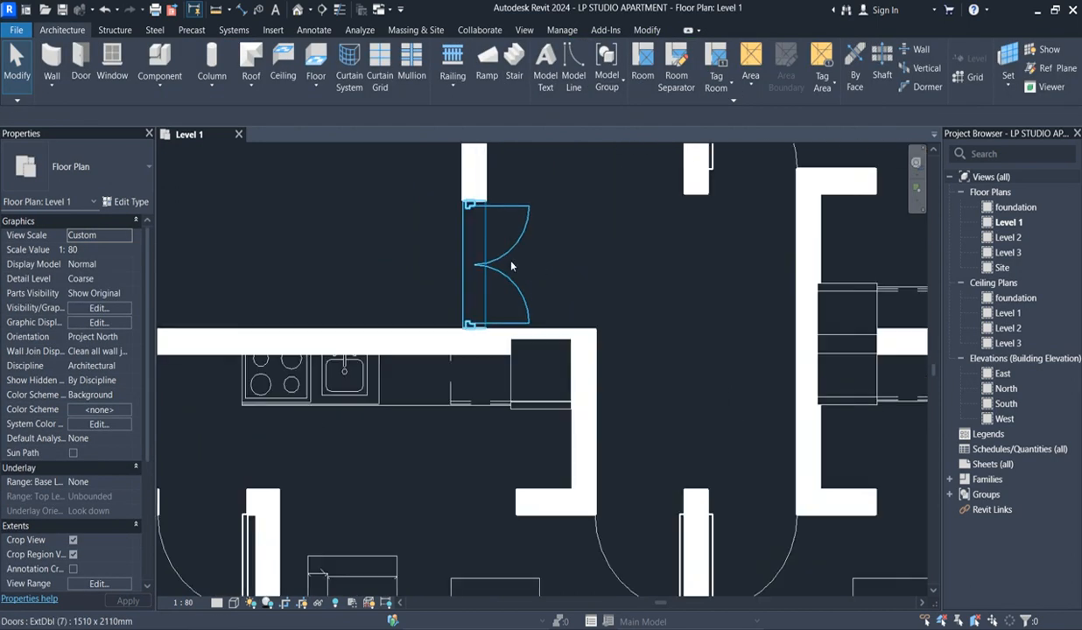
pyautogui.click(512, 266)
pyautogui.click(591, 258)
pyautogui.scroll(-4, 464, 275)
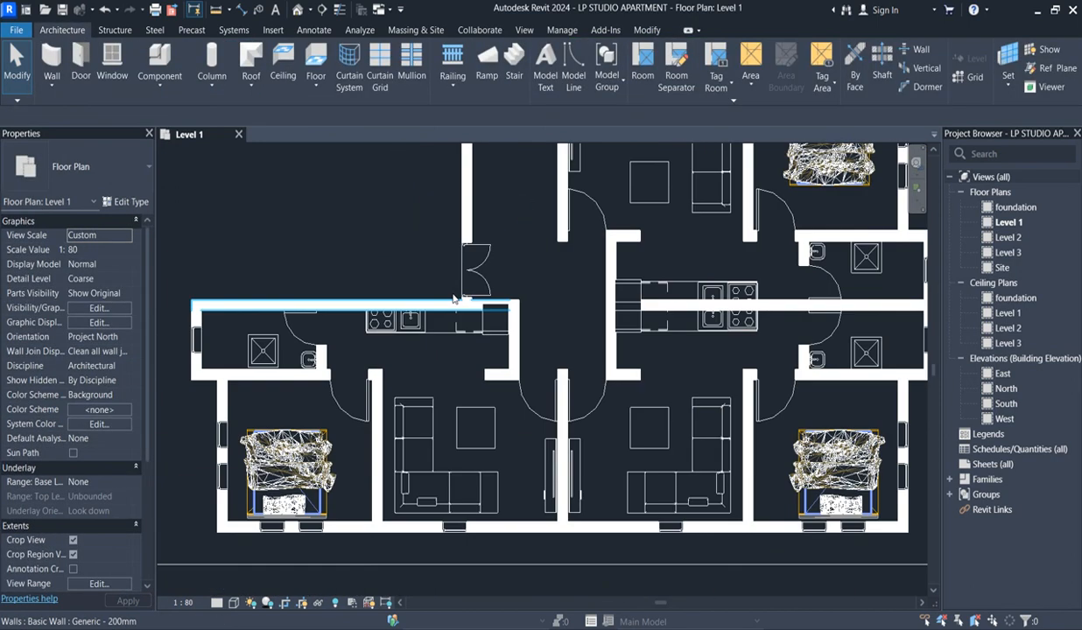
# - Flip the facing of the upper-right bathroom's window in the outer wall
pyautogui.scroll(-4, 454, 299)
pyautogui.scroll(4, 519, 315)
pyautogui.scroll(-4, 497, 296)
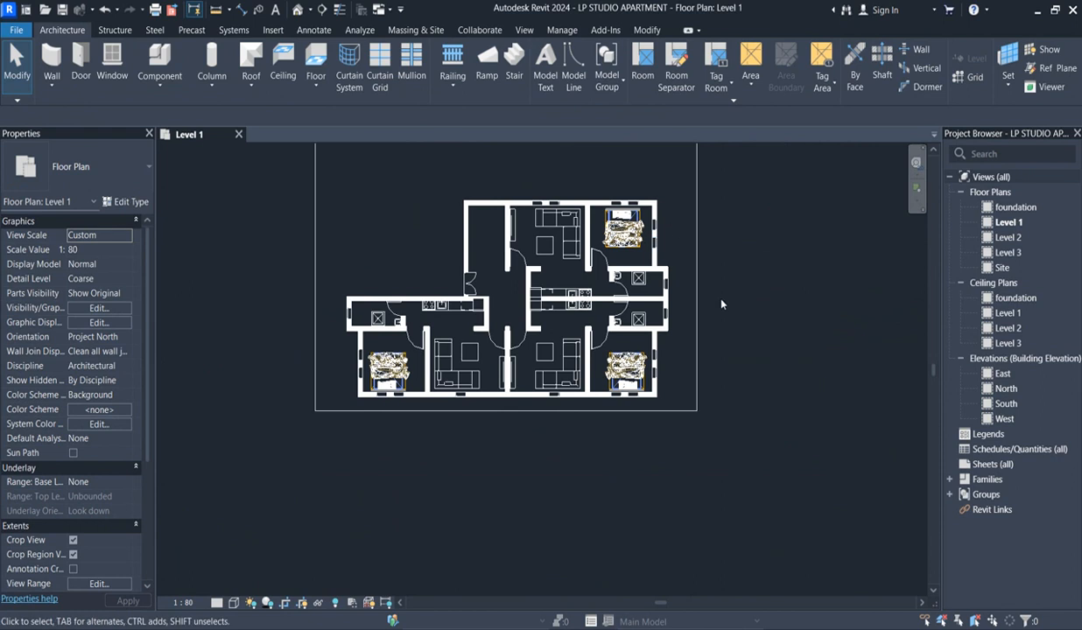
pyautogui.scroll(3, 700, 291)
pyautogui.scroll(3, 678, 289)
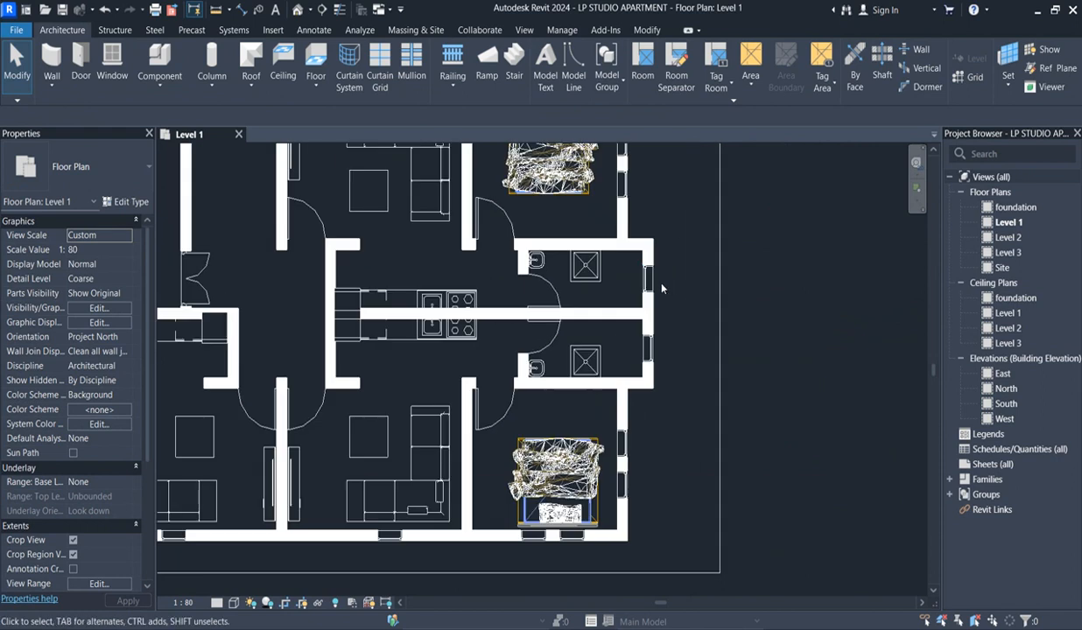
pyautogui.click(645, 278)
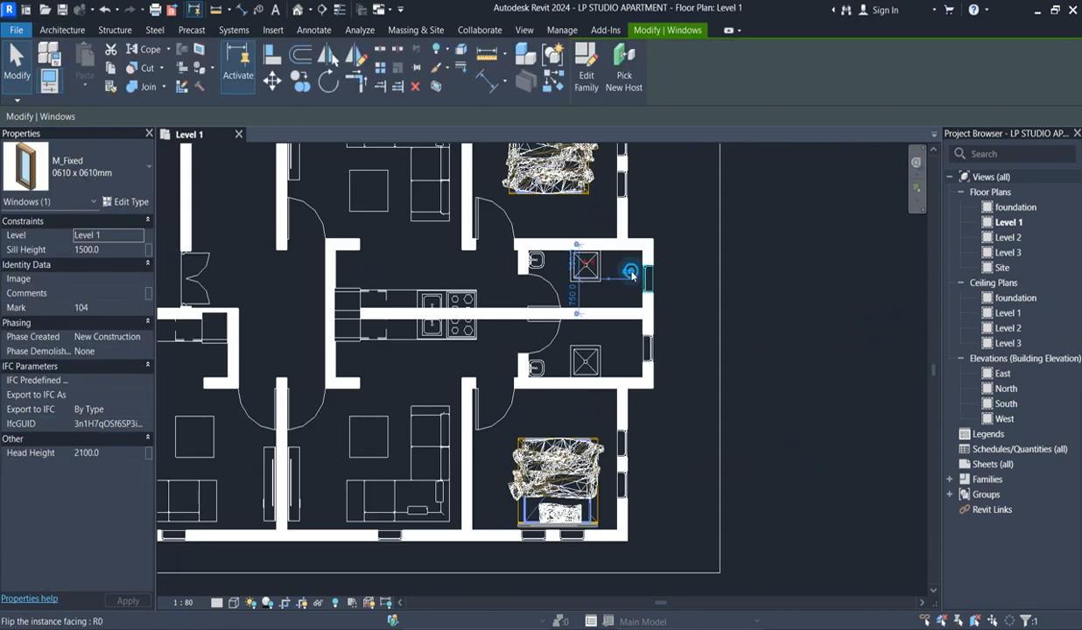
pyautogui.click(756, 326)
# - Examine the windows, doors and furniture placement around the whole Level 1 plan
pyautogui.scroll(-3, 727, 350)
pyautogui.scroll(4, 665, 262)
pyautogui.scroll(-2, 665, 266)
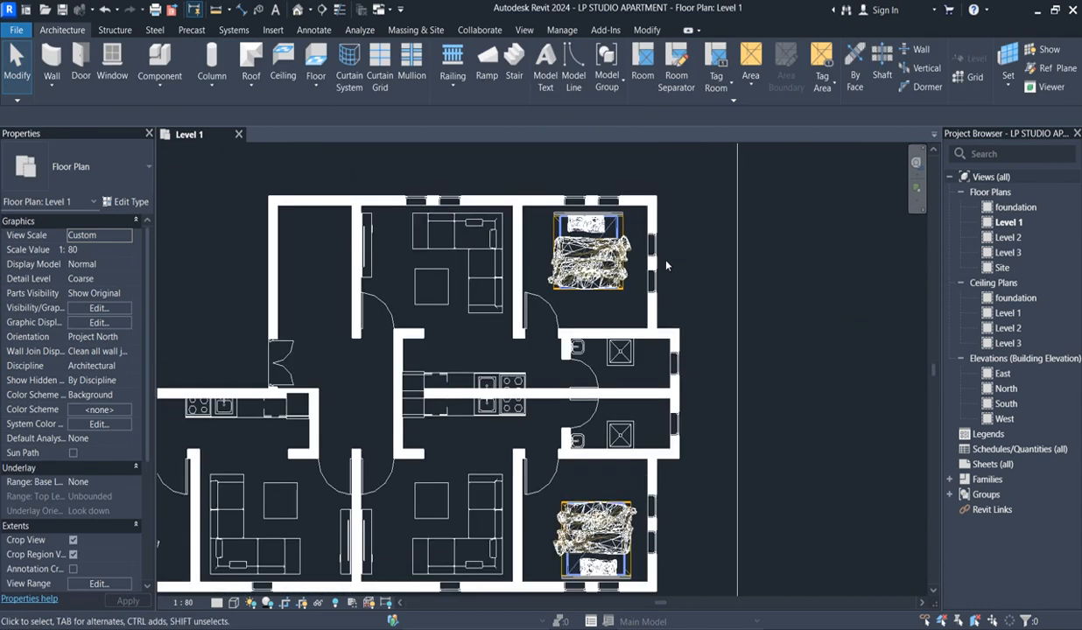
pyautogui.scroll(-3, 656, 437)
pyautogui.scroll(3, 646, 500)
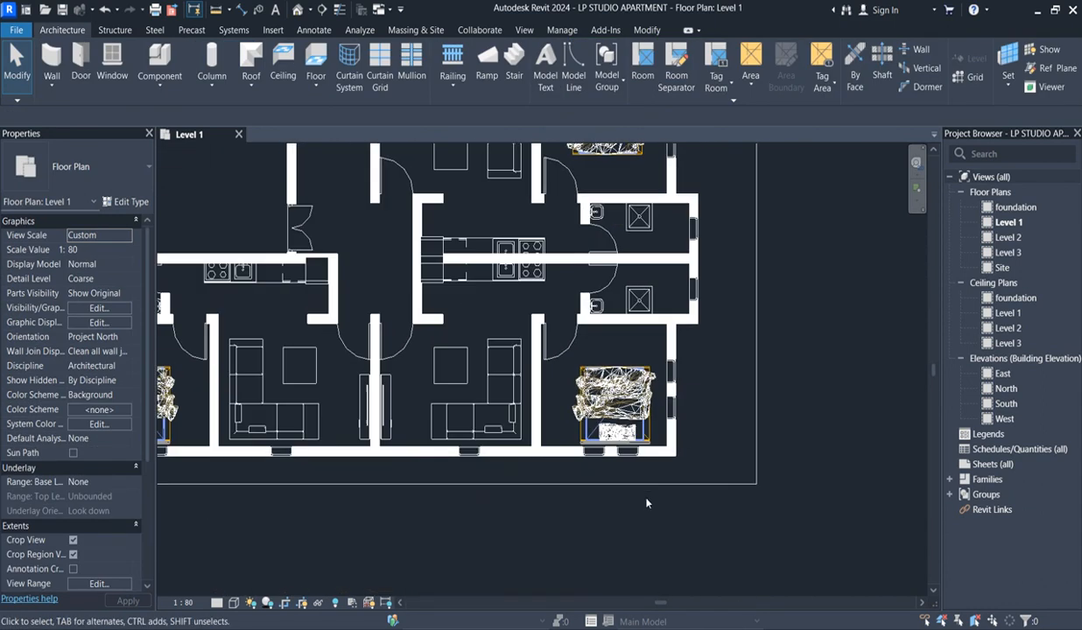
pyautogui.scroll(-3, 613, 464)
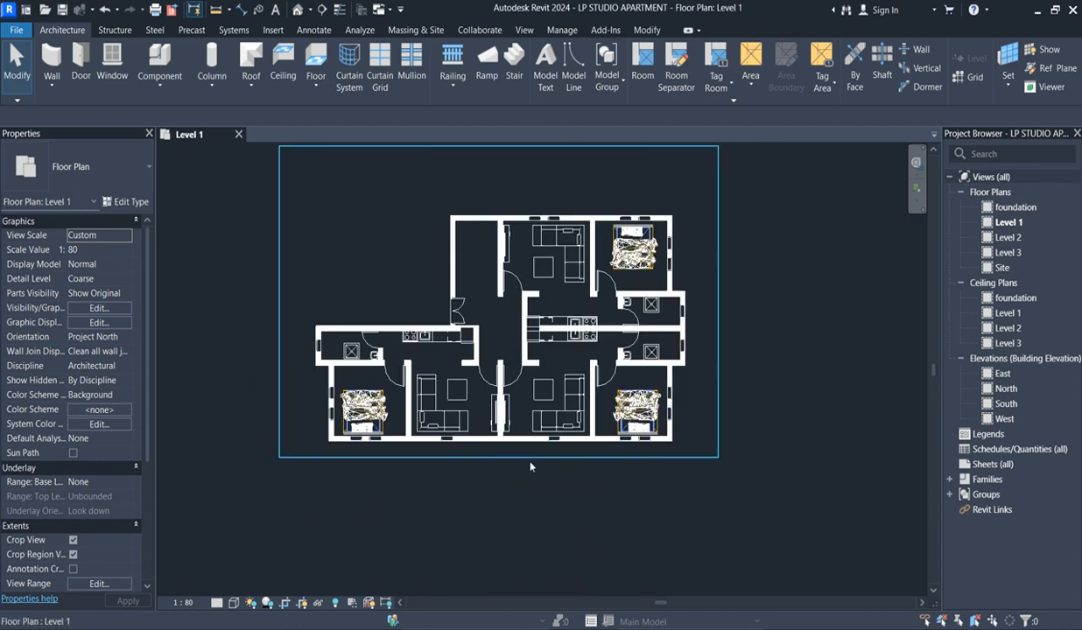
pyautogui.scroll(3, 678, 394)
pyautogui.scroll(-1, 606, 371)
pyautogui.scroll(-2, 606, 372)
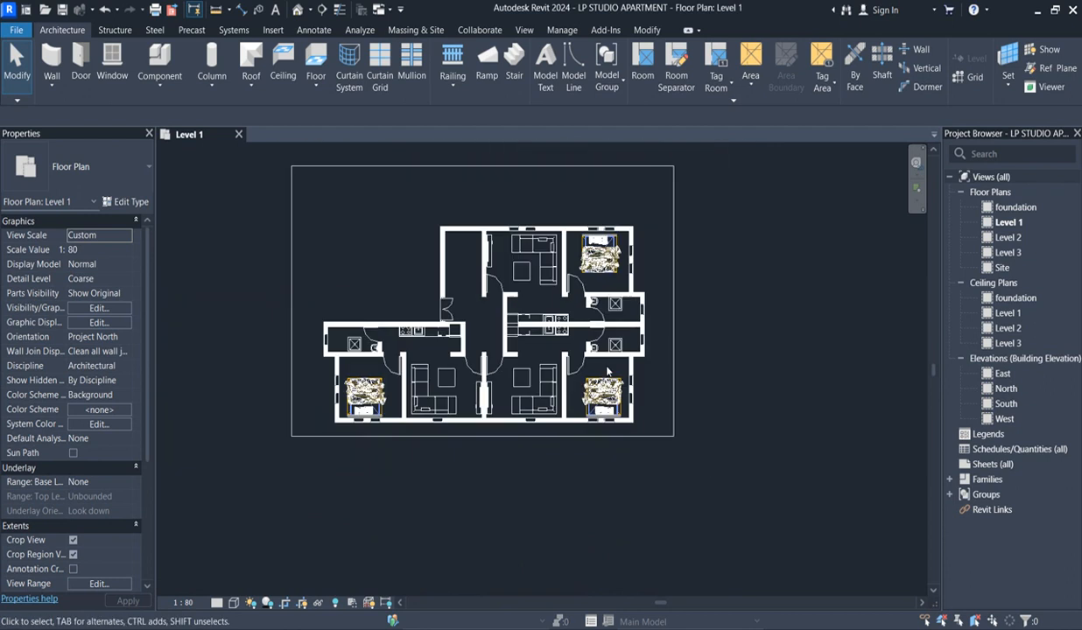
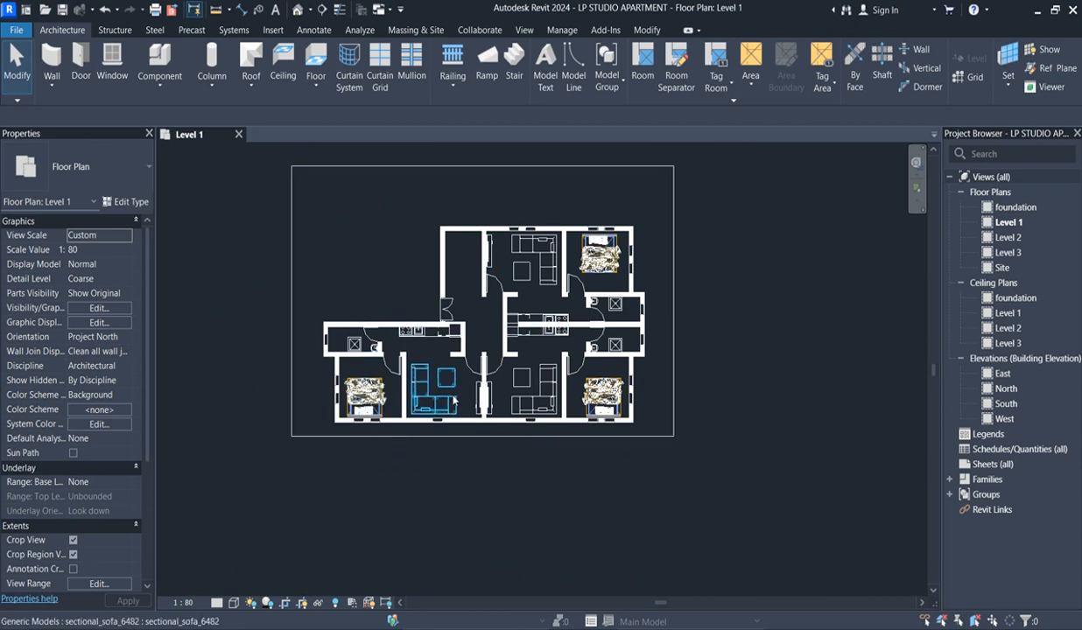
pyautogui.scroll(2, 438, 385)
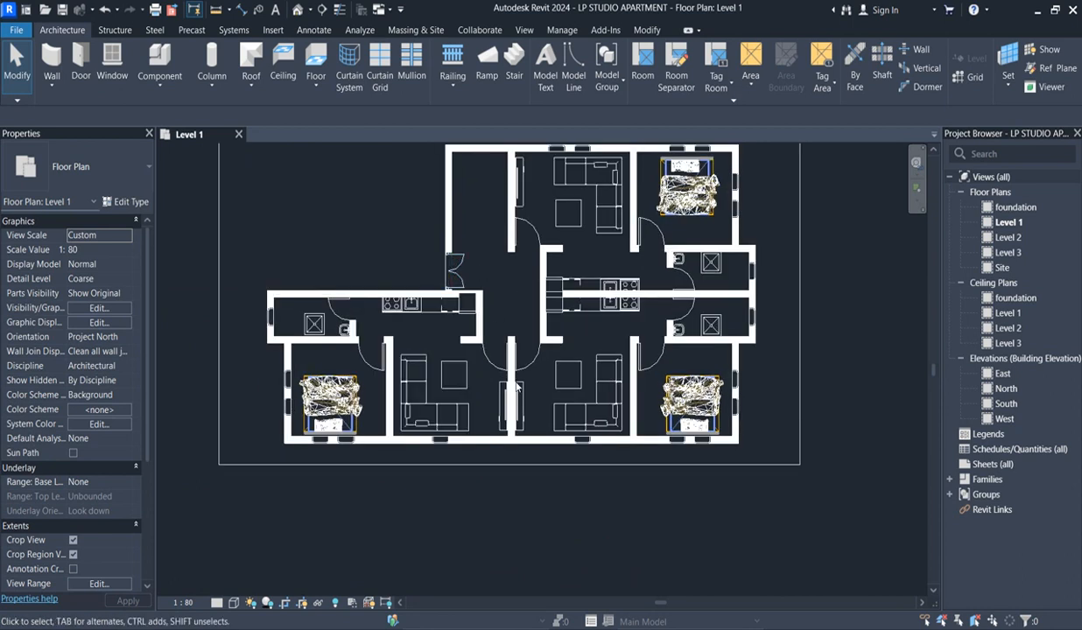
pyautogui.scroll(-3, 539, 440)
pyautogui.scroll(3, 559, 322)
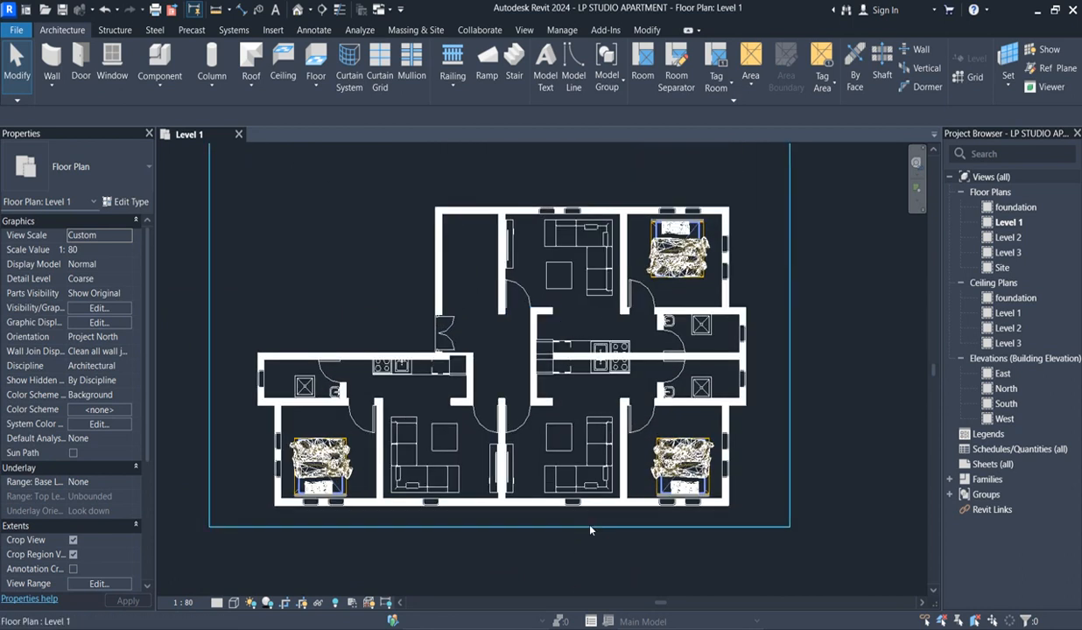
# - Extend the lower edge of the Level 1 crop region slightly further below the building
pyautogui.click(588, 527)
pyautogui.moveTo(500, 527); pyautogui.dragTo(502, 555)
pyautogui.scroll(-3, 530, 282)
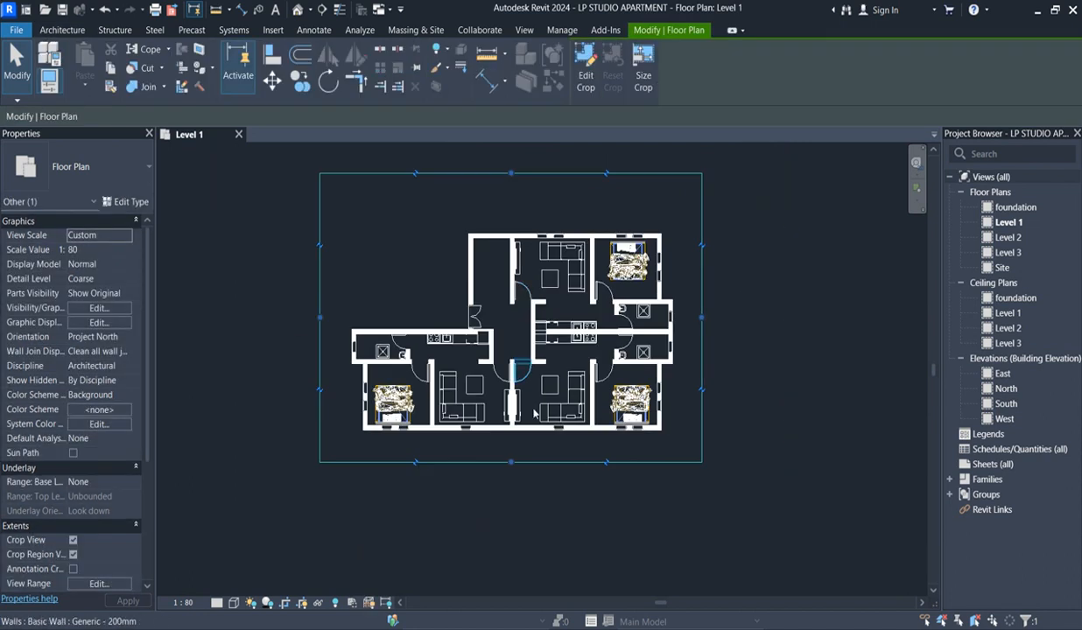
# - Open the Level 2 floor plan and try to set its underlay base level to Level 1
pyautogui.doubleClick(999, 238)
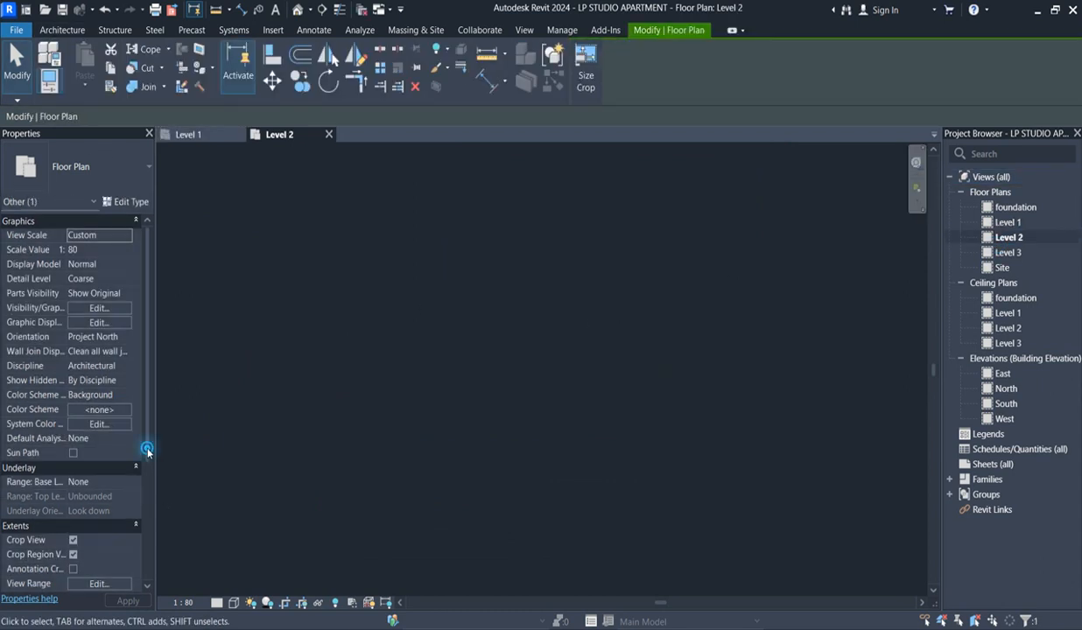
pyautogui.scroll(-3, 145, 473)
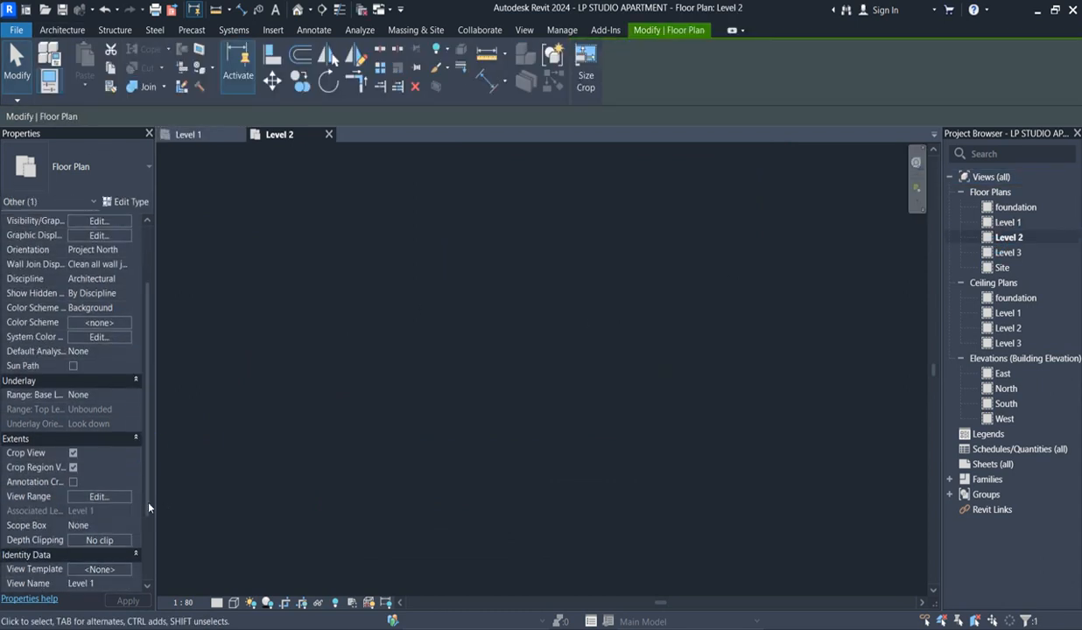
pyautogui.click(129, 394)
pyautogui.click(82, 444)
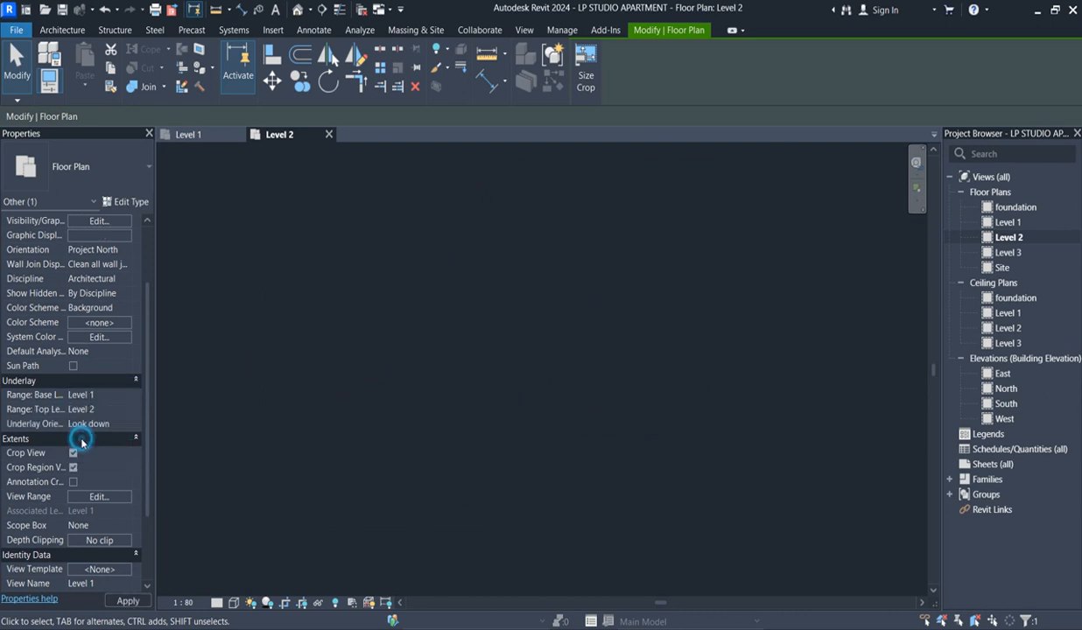
pyautogui.rightClick(441, 374)
pyautogui.click(494, 308)
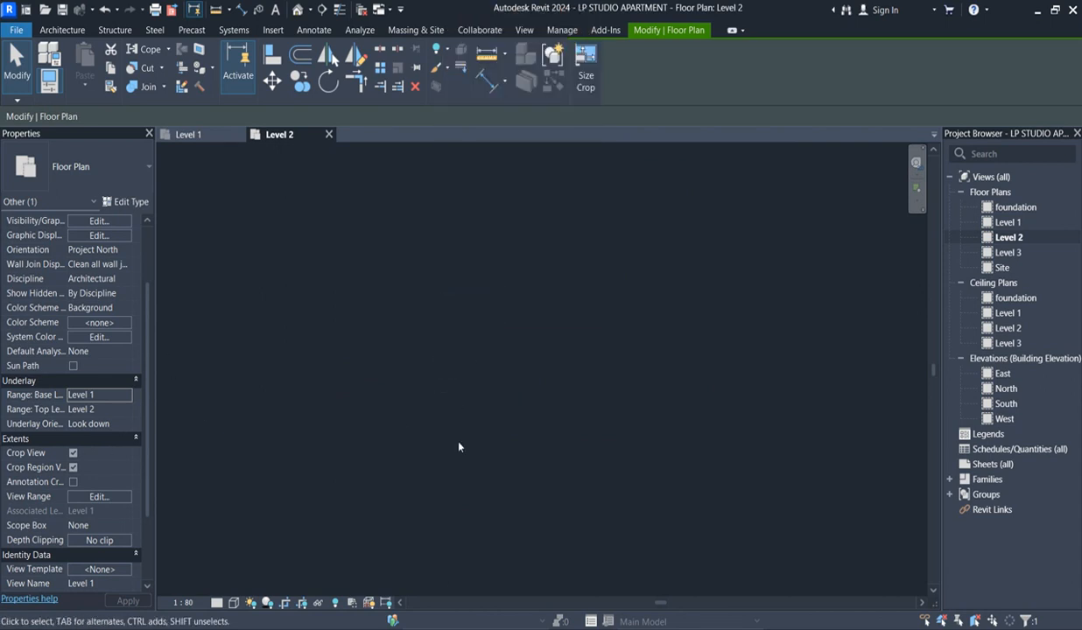
# - Show the Level 2 view's crop region and turn off cropping of the view
pyautogui.click(302, 602)
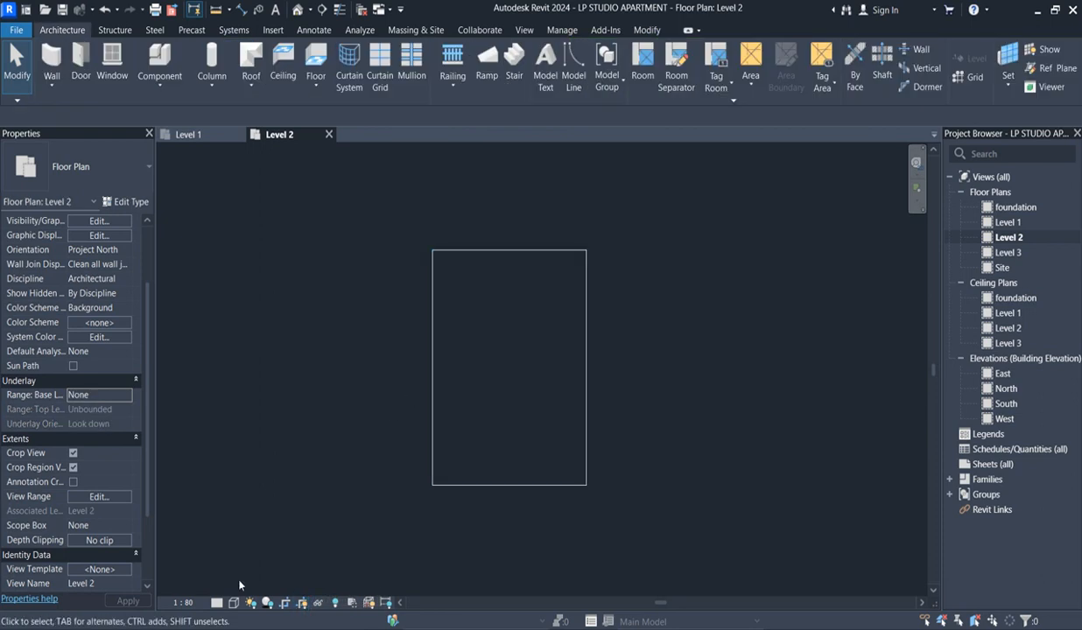
pyautogui.click(285, 602)
pyautogui.scroll(-4, 517, 431)
pyautogui.scroll(-2, 514, 441)
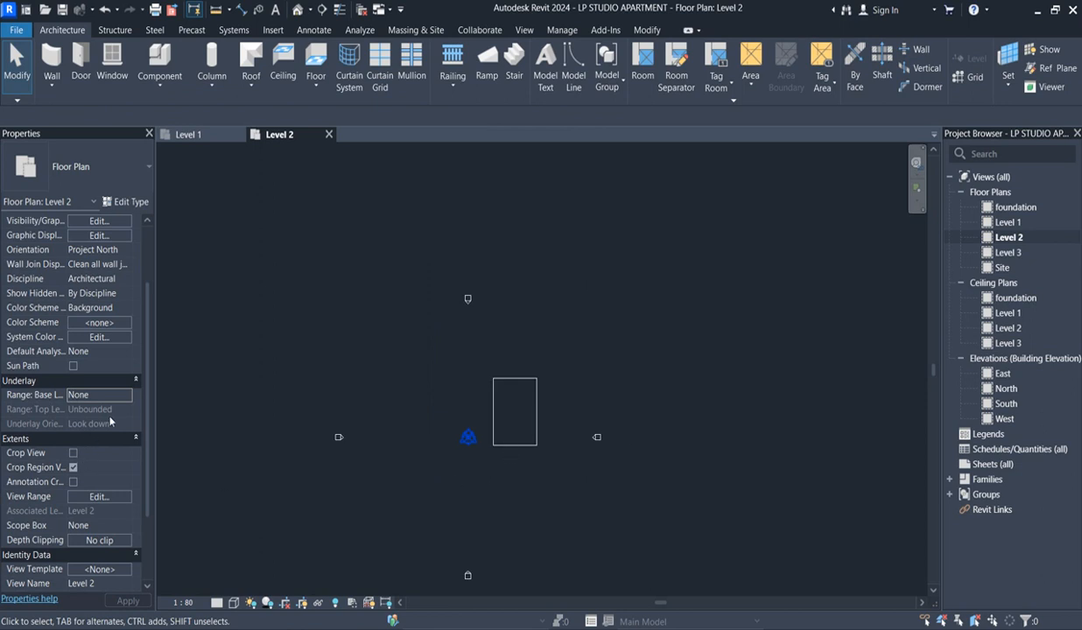
# - Set the Level 2 view's underlay range base level to Level 1
pyautogui.click(126, 396)
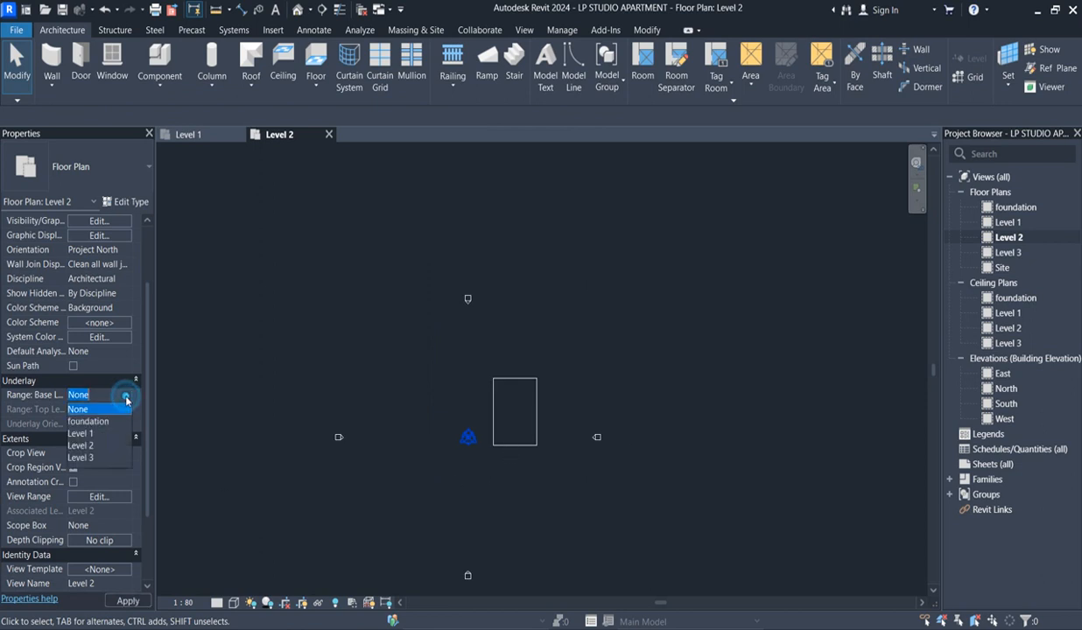
pyautogui.click(81, 434)
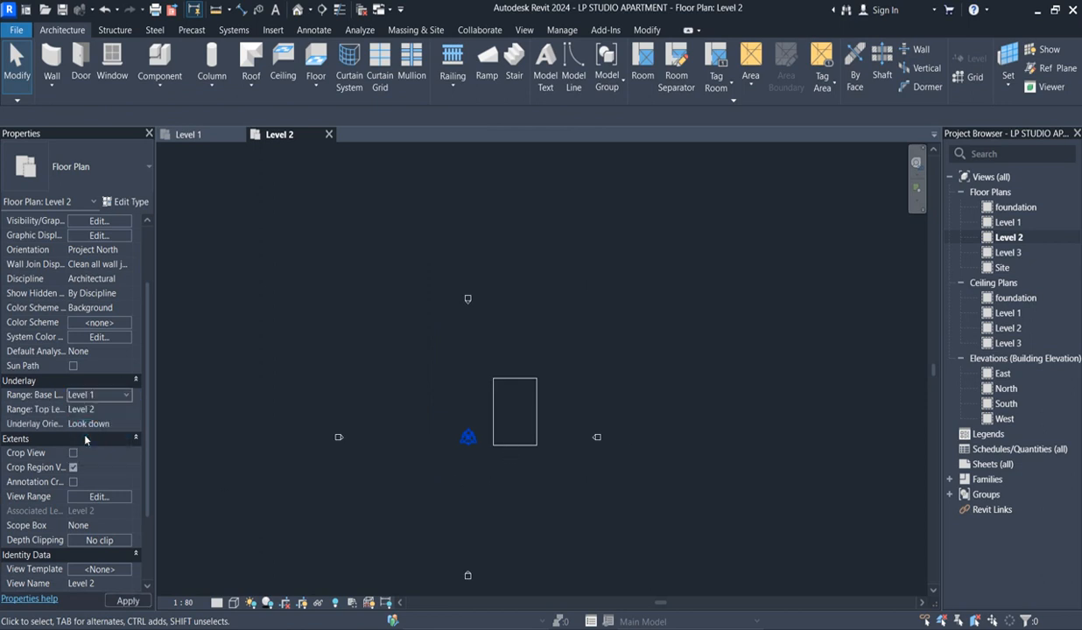
pyautogui.scroll(3, 498, 424)
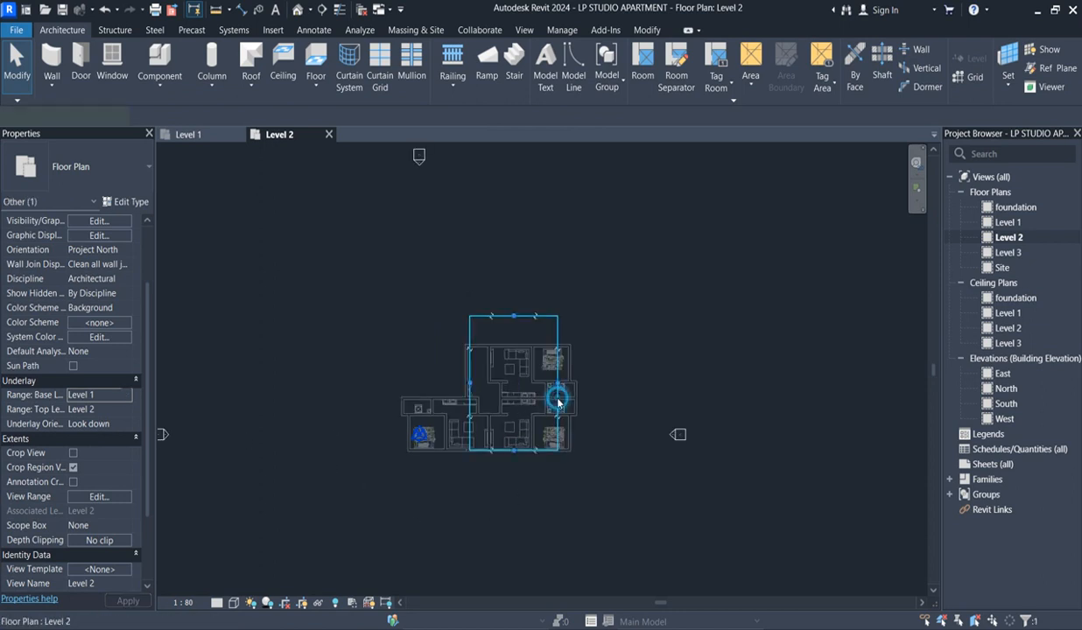
# - Enlarge the Level 2 crop region on all four sides so it surrounds the whole underlaid building with a generous margin
pyautogui.click(557, 394)
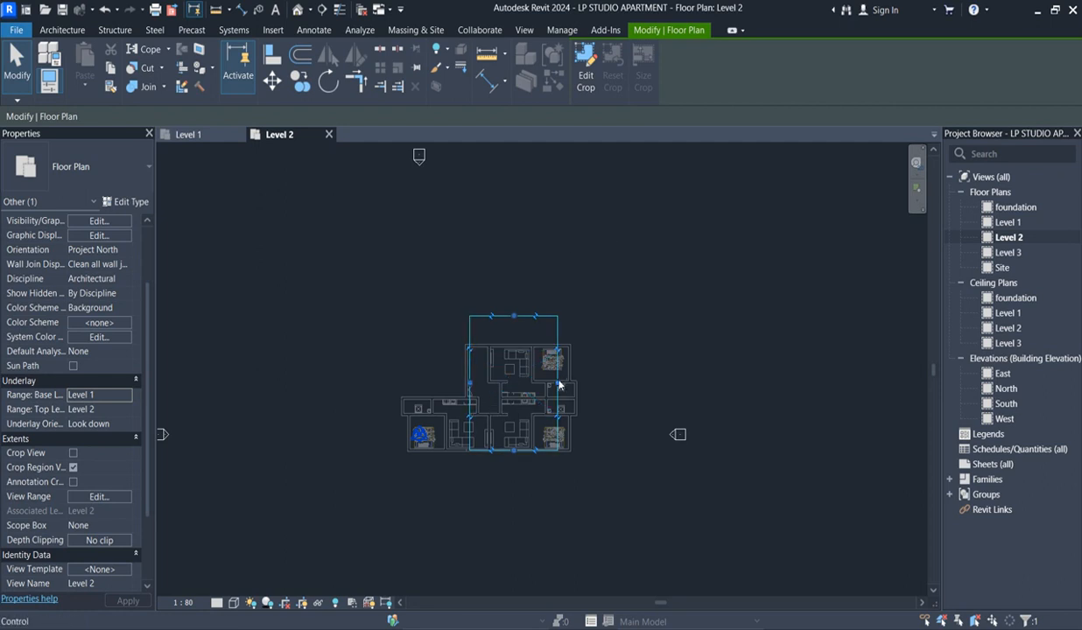
pyautogui.moveTo(558, 392); pyautogui.dragTo(644, 383)
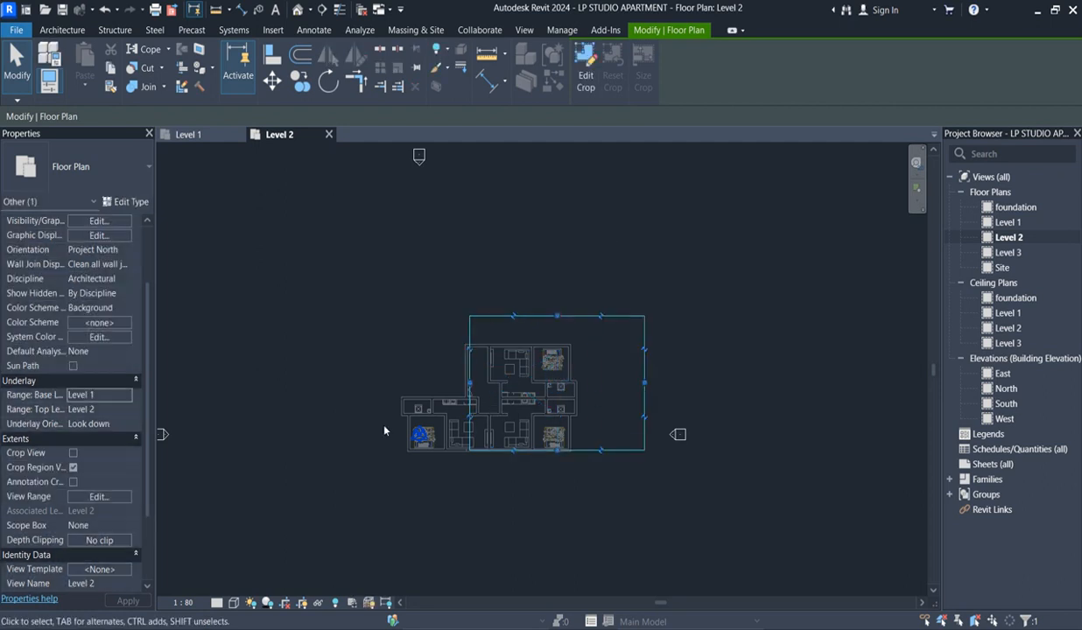
pyautogui.moveTo(469, 386); pyautogui.dragTo(377, 386)
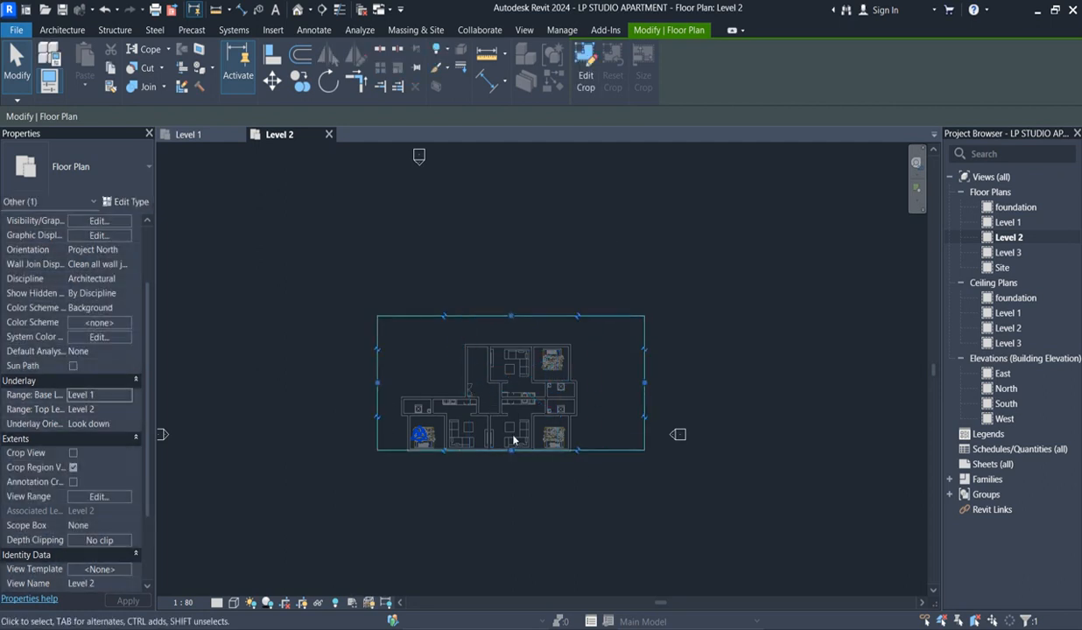
pyautogui.moveTo(512, 449); pyautogui.dragTo(517, 525)
pyautogui.click(595, 385)
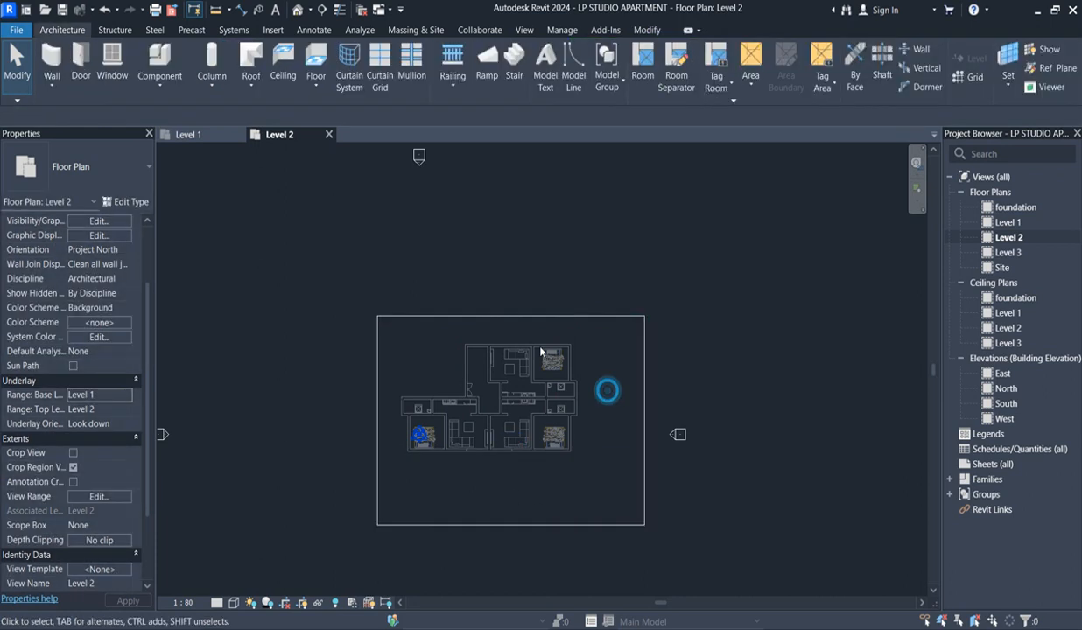
pyautogui.click(511, 316)
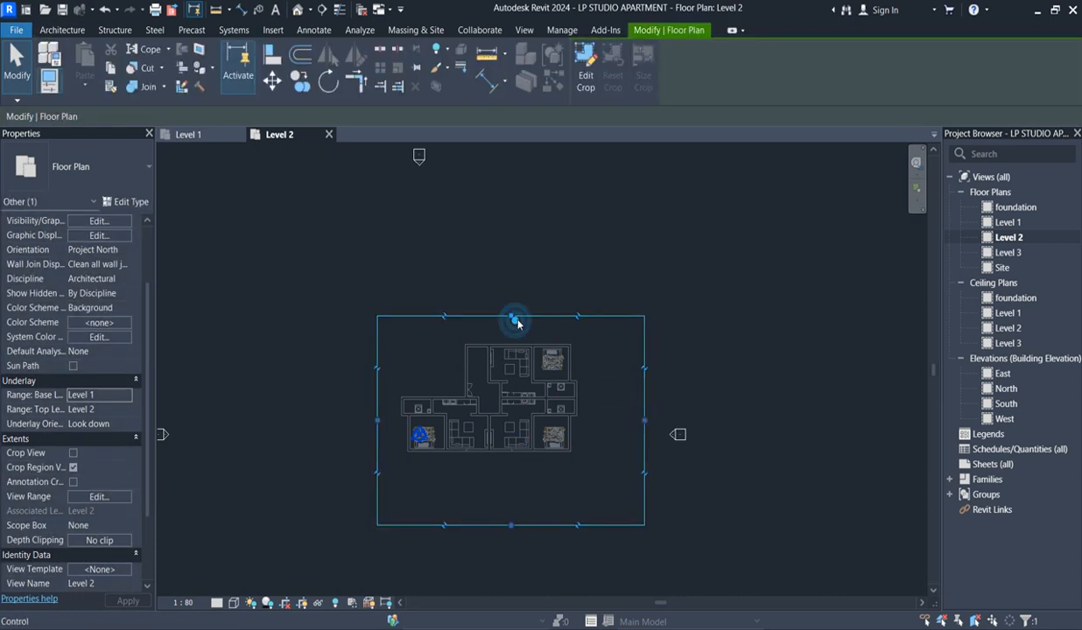
pyautogui.moveTo(511, 315); pyautogui.dragTo(504, 280)
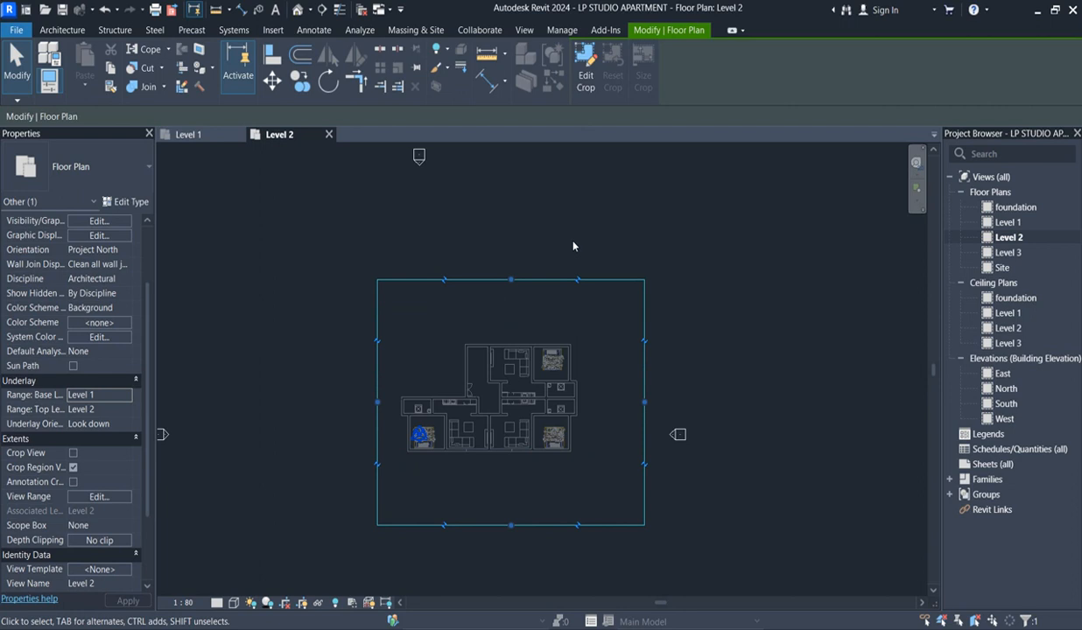
# - Open the Level 1 floor plan and copy the entire furnished apartment plan to the clipboard
pyautogui.doubleClick(1008, 222)
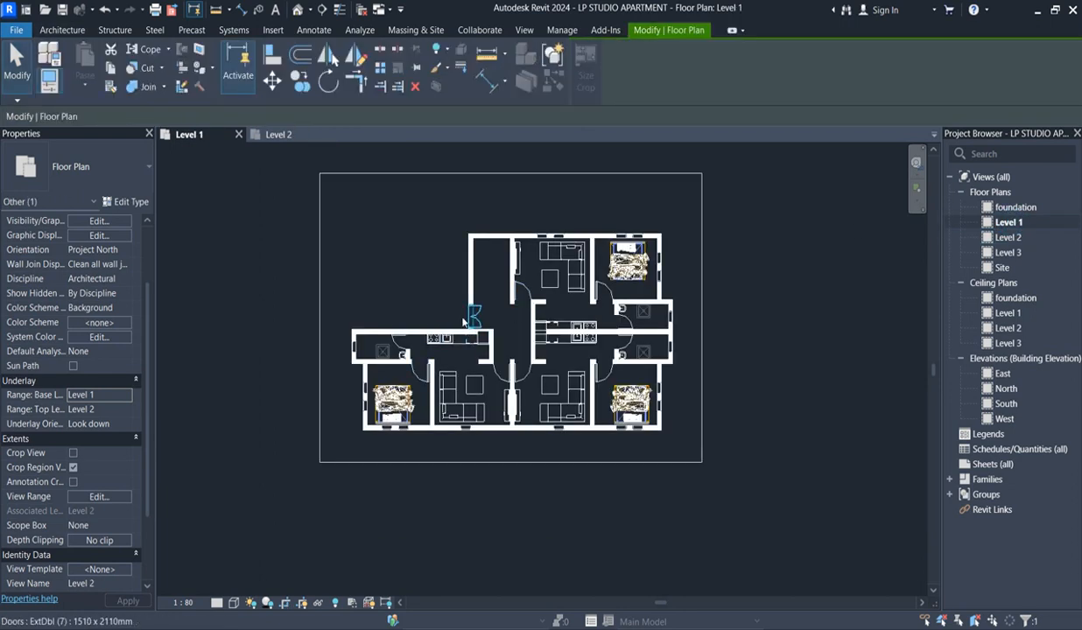
pyautogui.click(470, 268)
pyautogui.rightClick(470, 261)
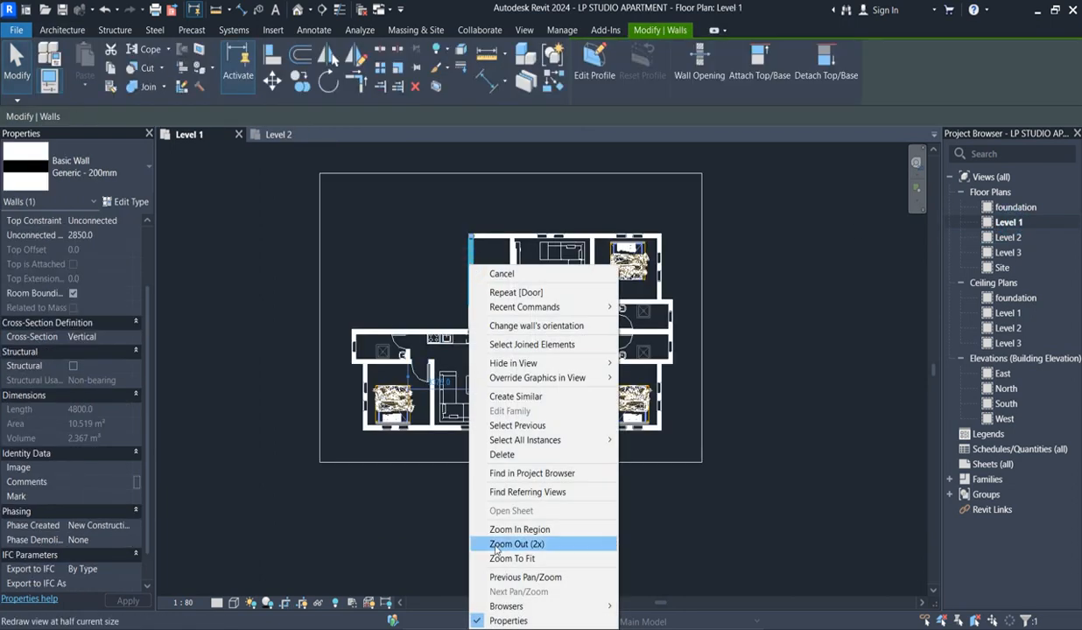
pyautogui.click(346, 224)
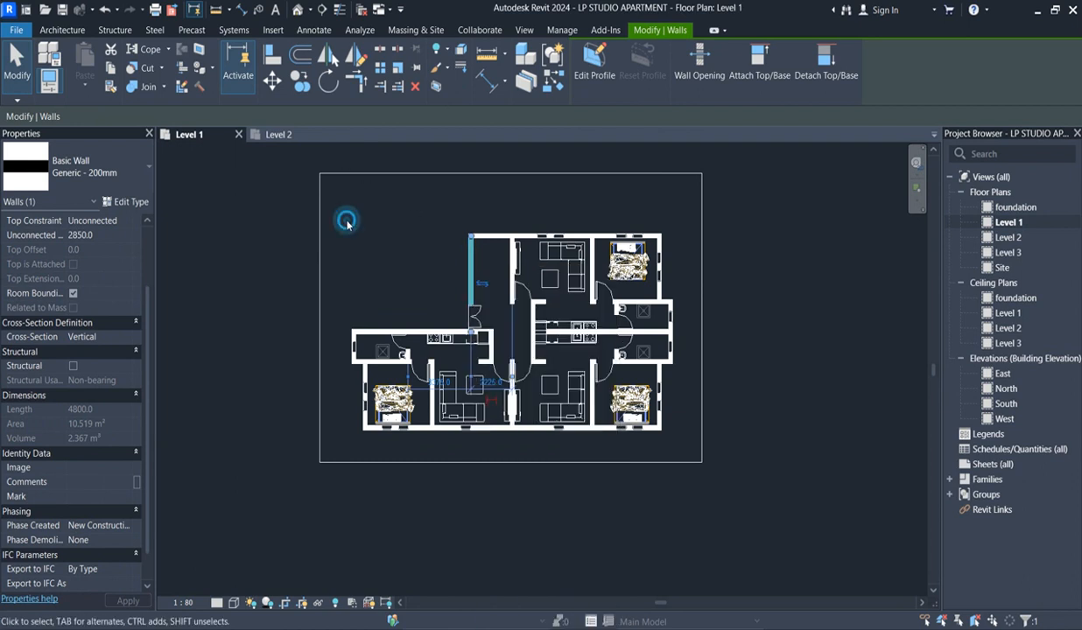
pyautogui.moveTo(334, 204); pyautogui.dragTo(693, 459)
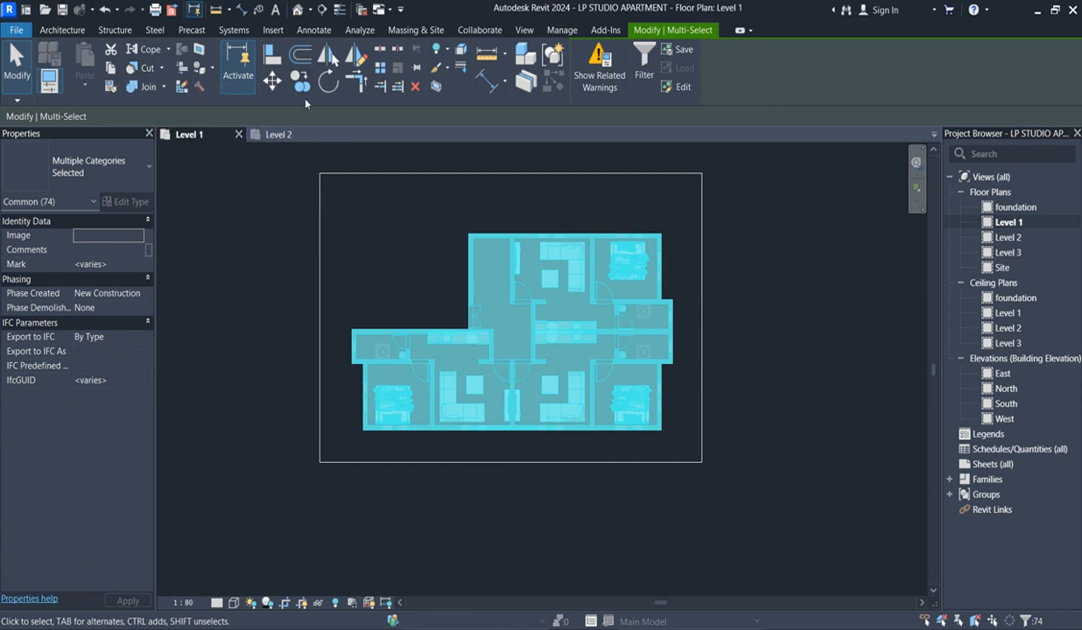
pyautogui.click(110, 68)
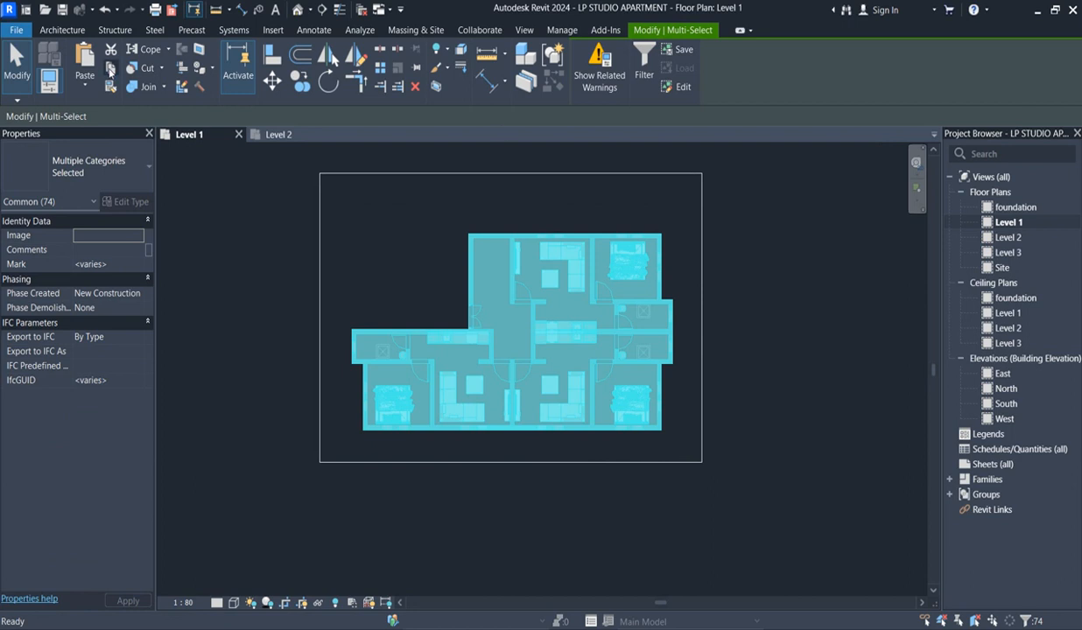
# - Open the Level 2 floor plan and paste the copied Level 1 elements aligned to the current view
pyautogui.doubleClick(1003, 241)
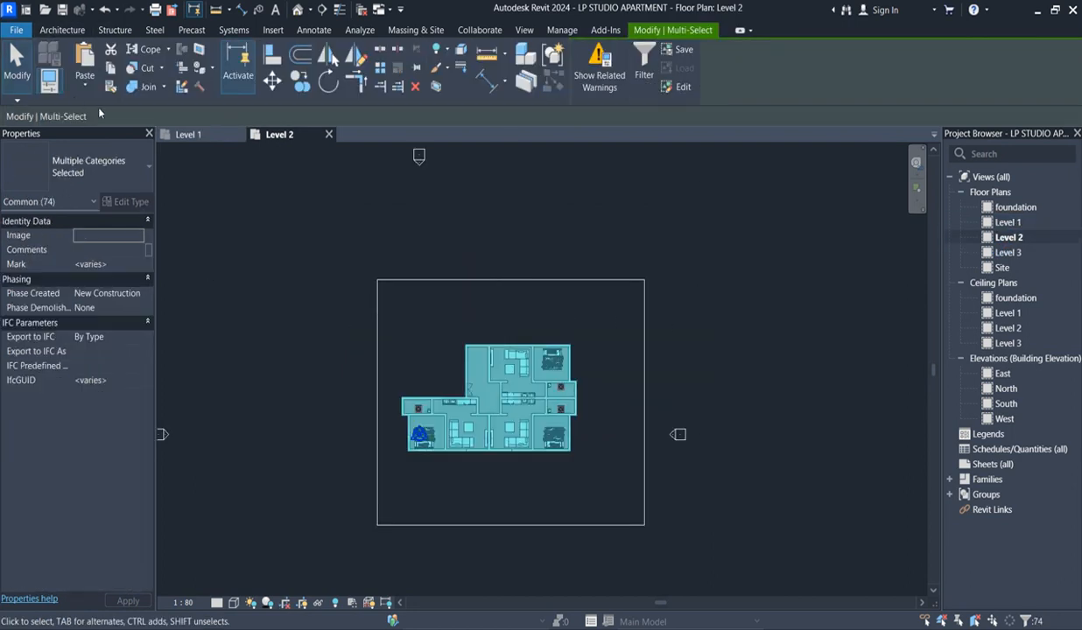
pyautogui.click(85, 83)
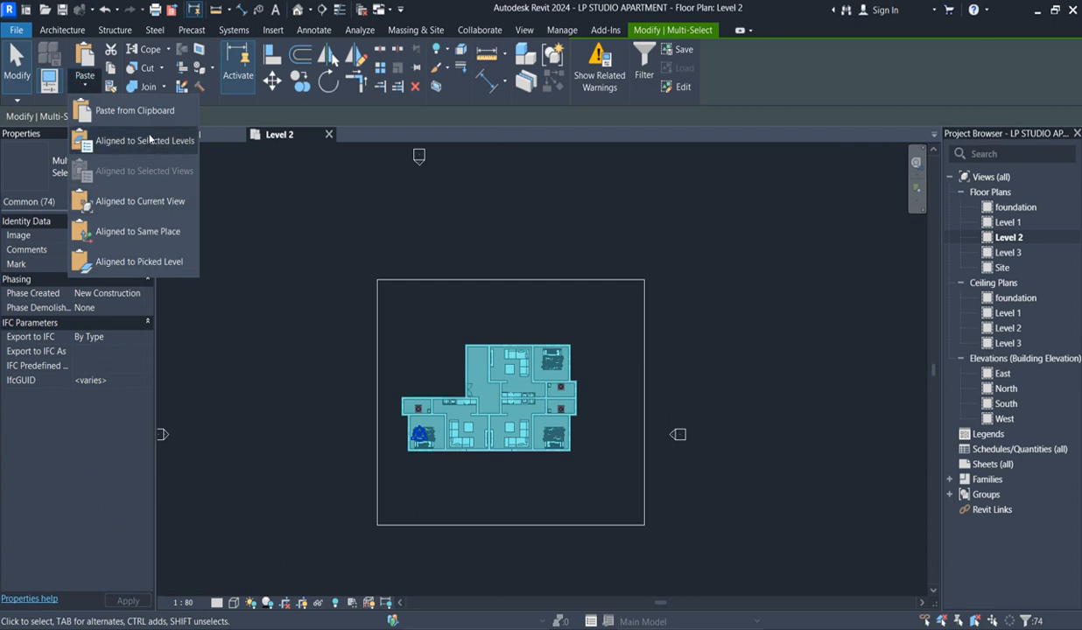
pyautogui.click(144, 208)
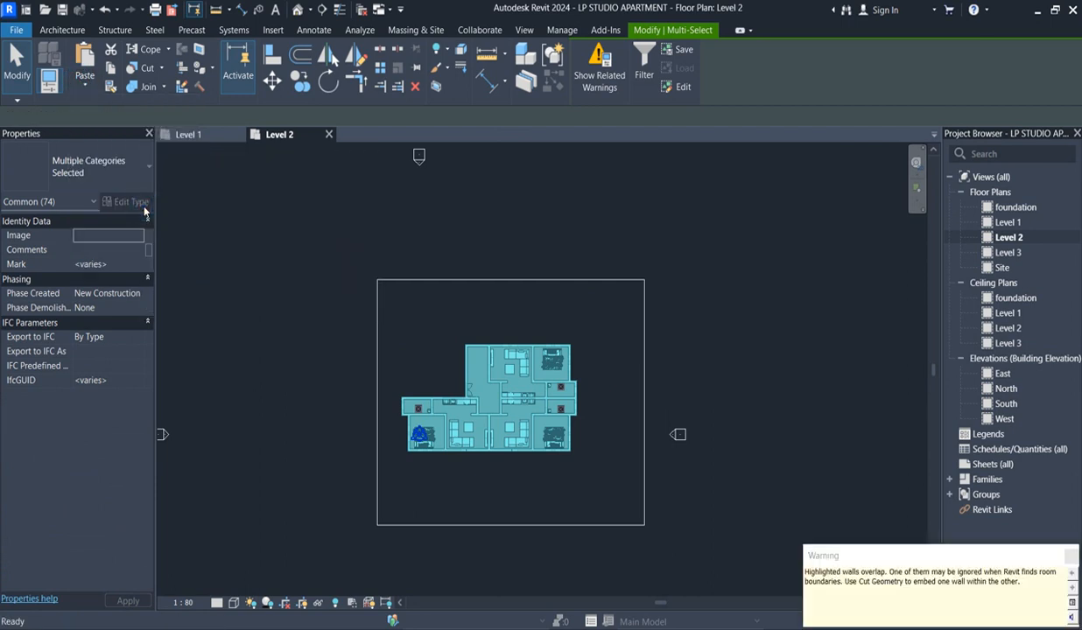
pyautogui.click(437, 198)
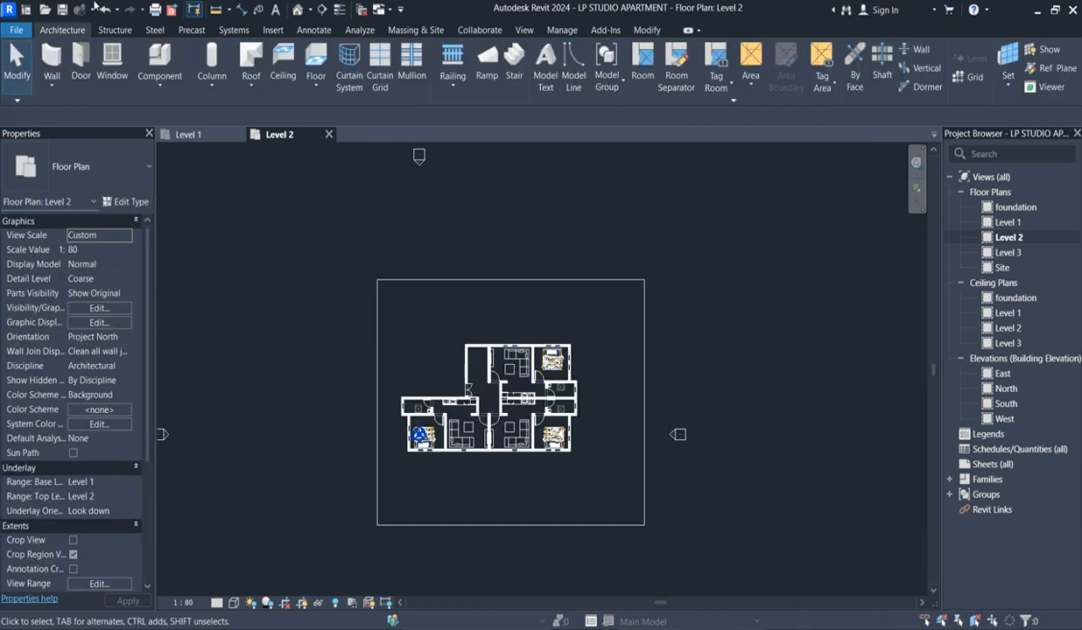
# - Delete the double entrance door from the Level 2 plan and set the view's underlay base level to None
pyautogui.scroll(5, 477, 396)
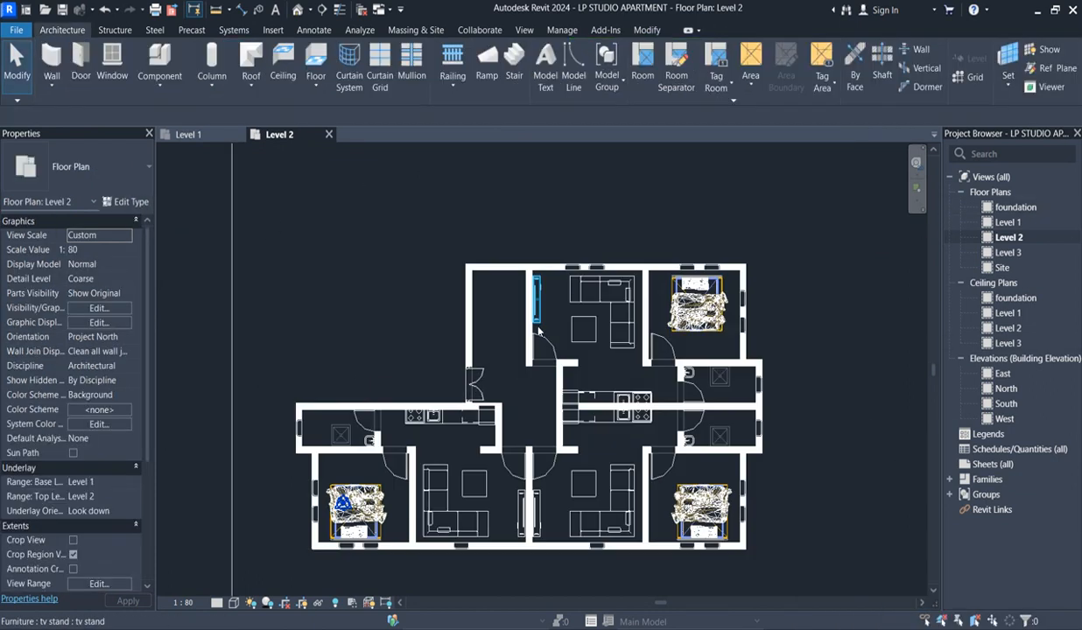
pyautogui.click(481, 398)
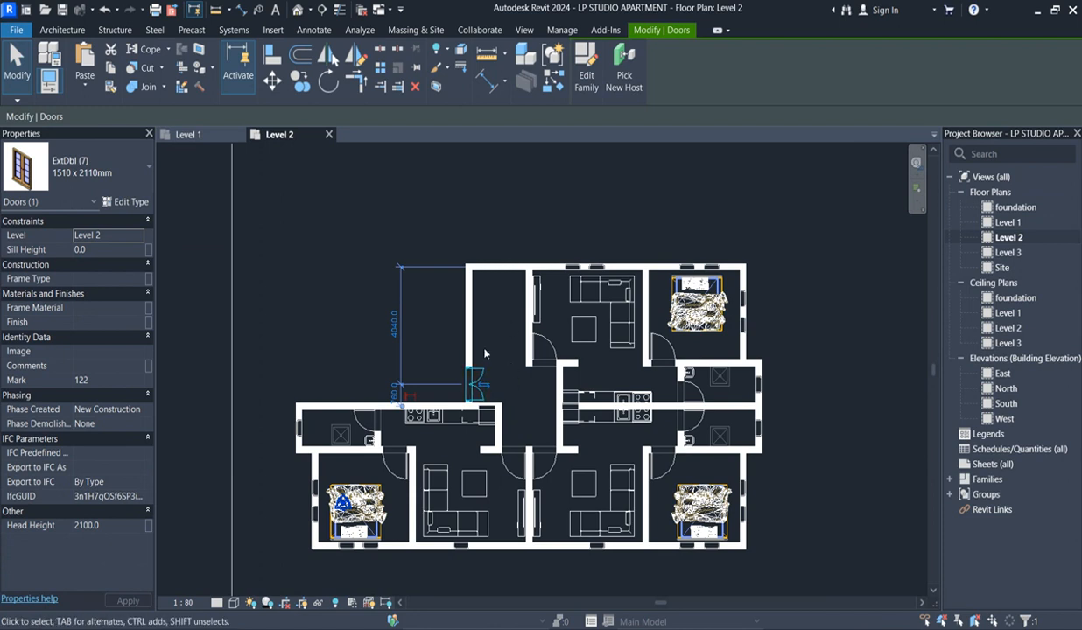
pyautogui.scroll(2, 488, 354)
pyautogui.press('Escape')
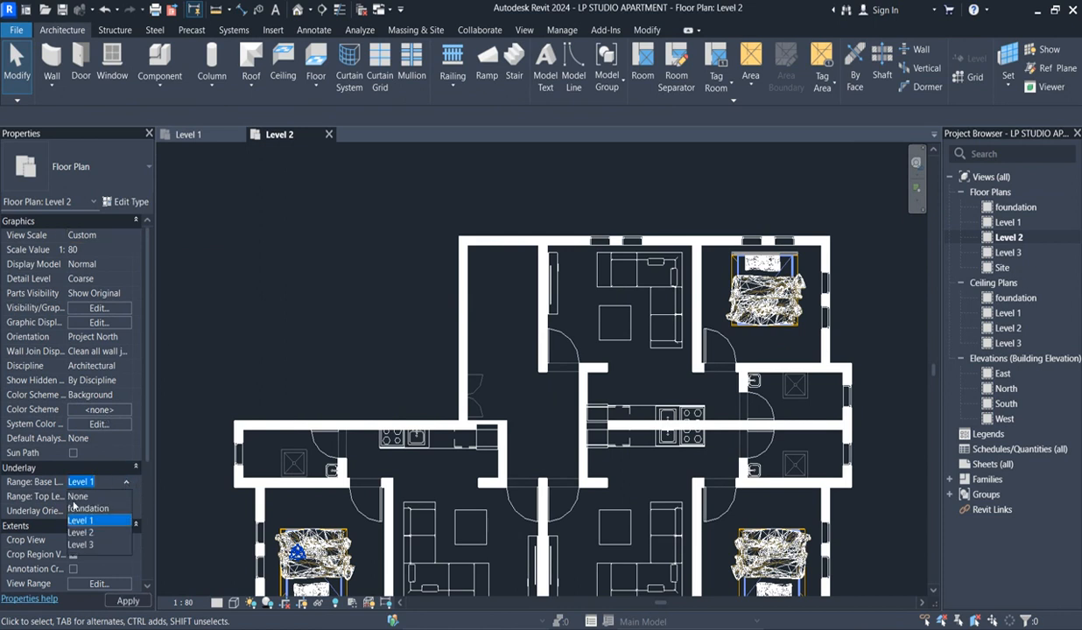
pyautogui.click(75, 496)
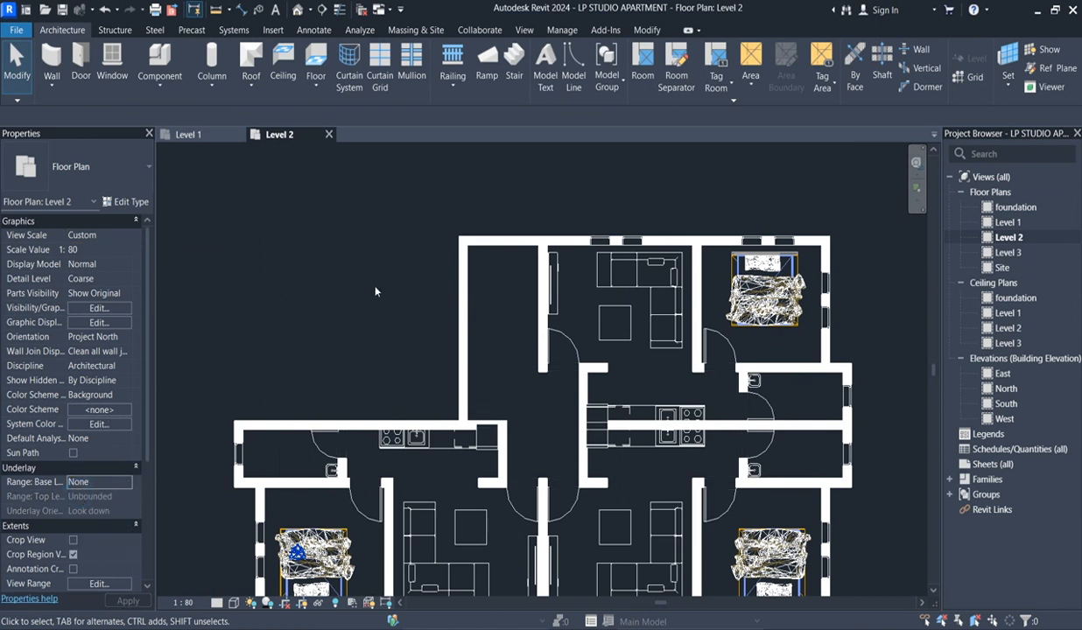
# - Shorten the upper exterior wall to 7900 mm so it ends at the partition between the entrance hall and the living room
pyautogui.scroll(-2, 375, 288)
pyautogui.scroll(1, 508, 434)
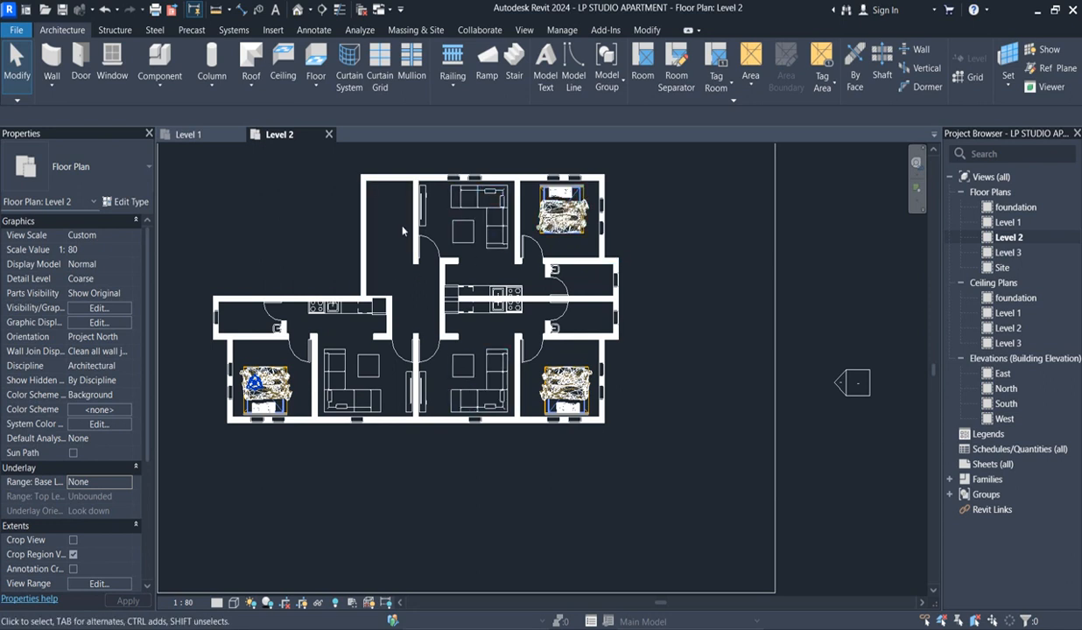
pyautogui.scroll(-3, 528, 217)
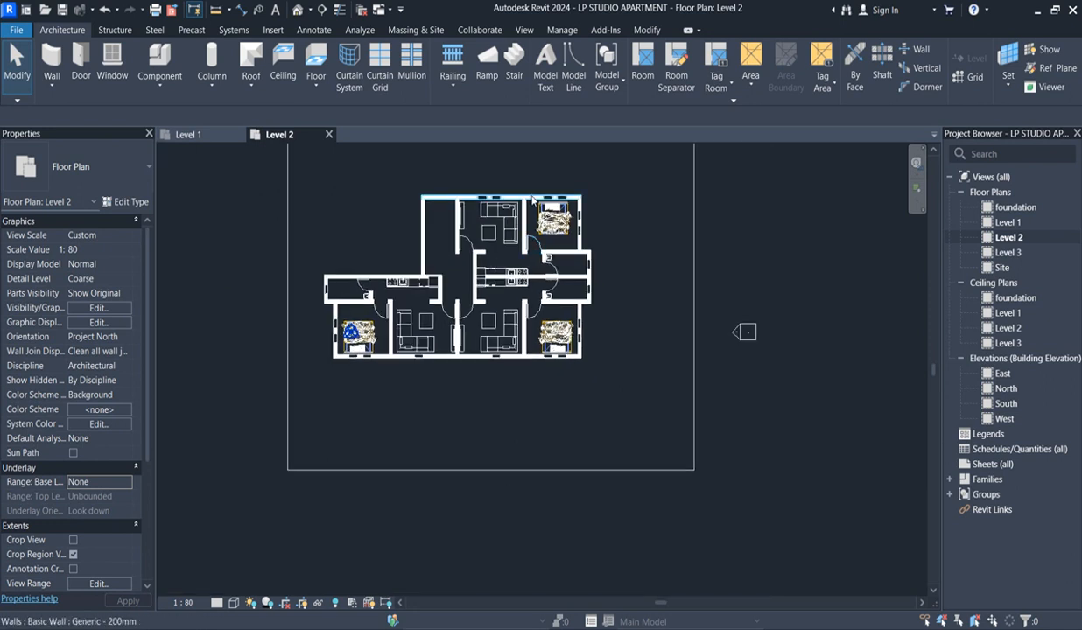
pyautogui.scroll(1, 532, 199)
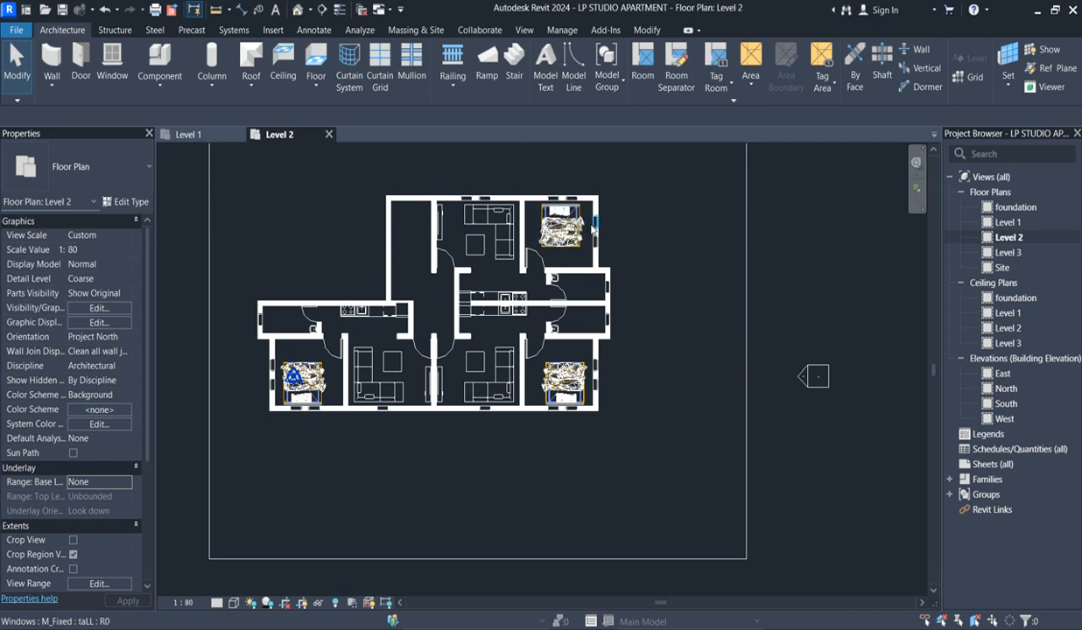
pyautogui.scroll(1, 608, 258)
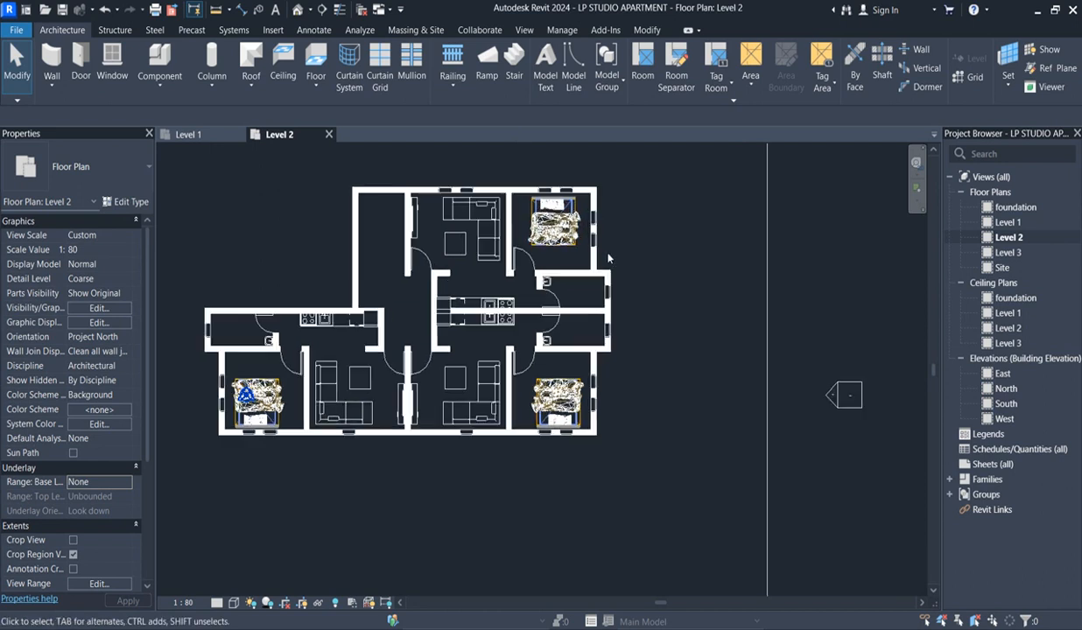
pyautogui.click(424, 198)
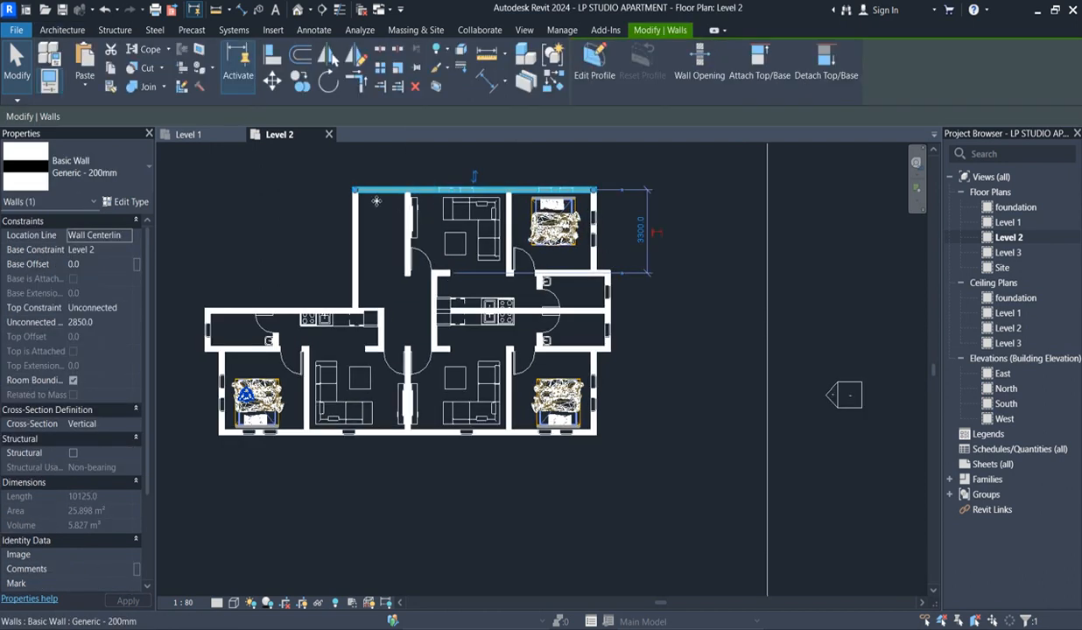
pyautogui.moveTo(355, 189); pyautogui.dragTo(411, 283)
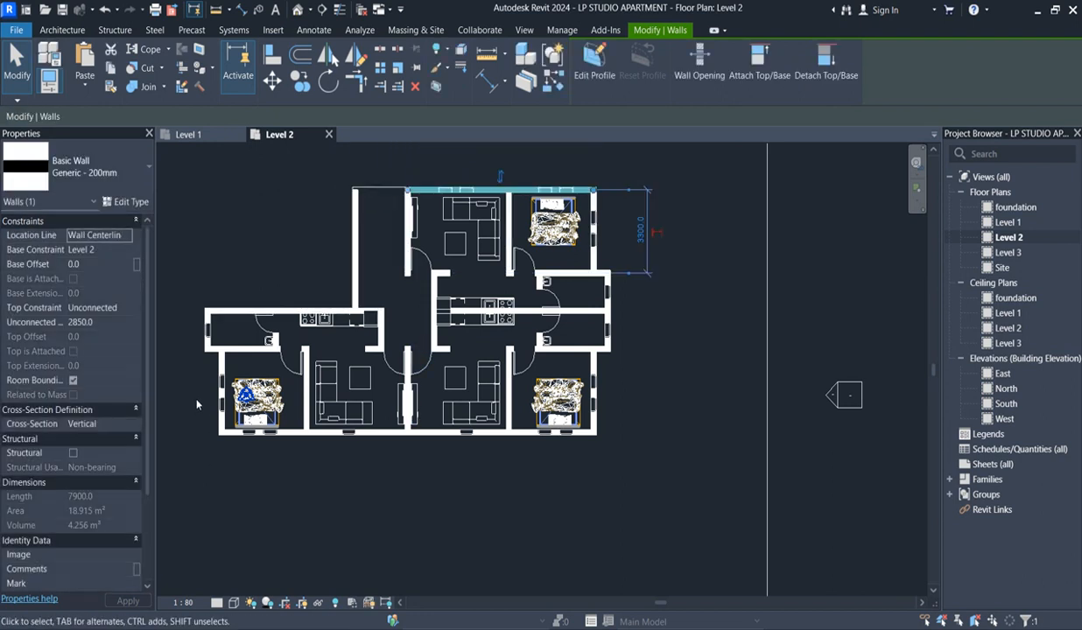
# - Offset the upper exterior wall and the right-hand lower exterior wall outward by 500 mm without keeping copies
pyautogui.scroll(2, 197, 368)
pyautogui.scroll(-3, 518, 243)
pyautogui.scroll(-1, 524, 282)
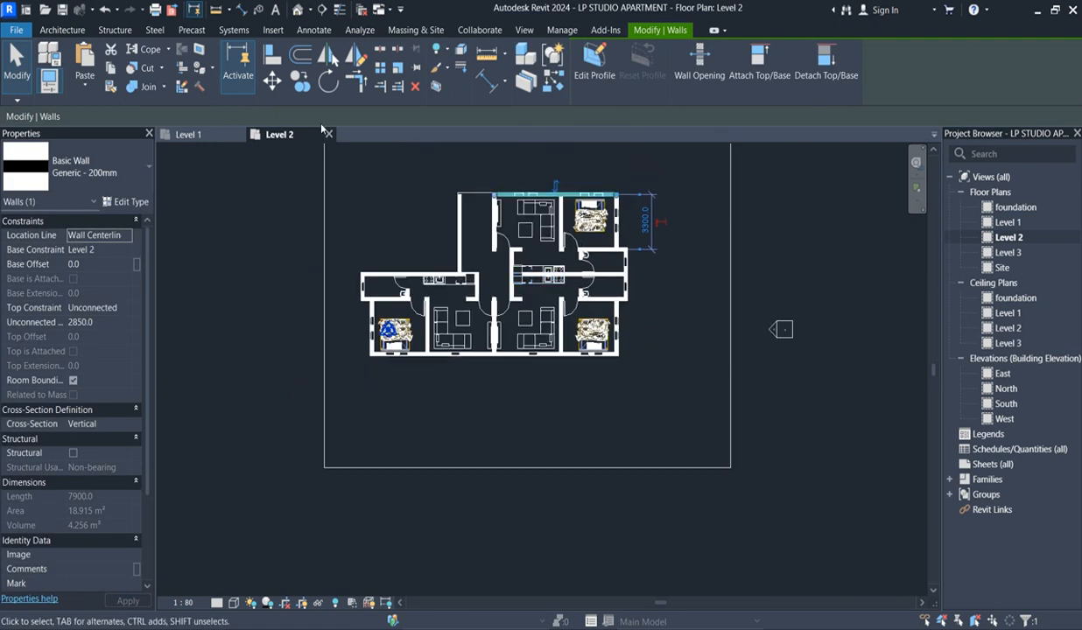
pyautogui.click(300, 54)
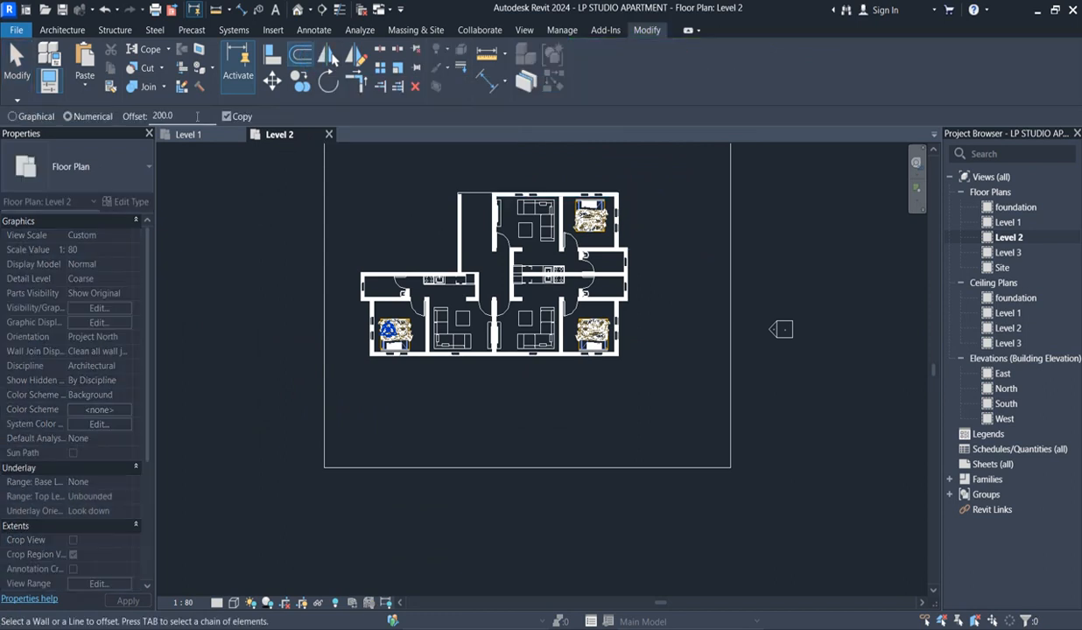
pyautogui.write('5')
pyautogui.scroll(1, 561, 187)
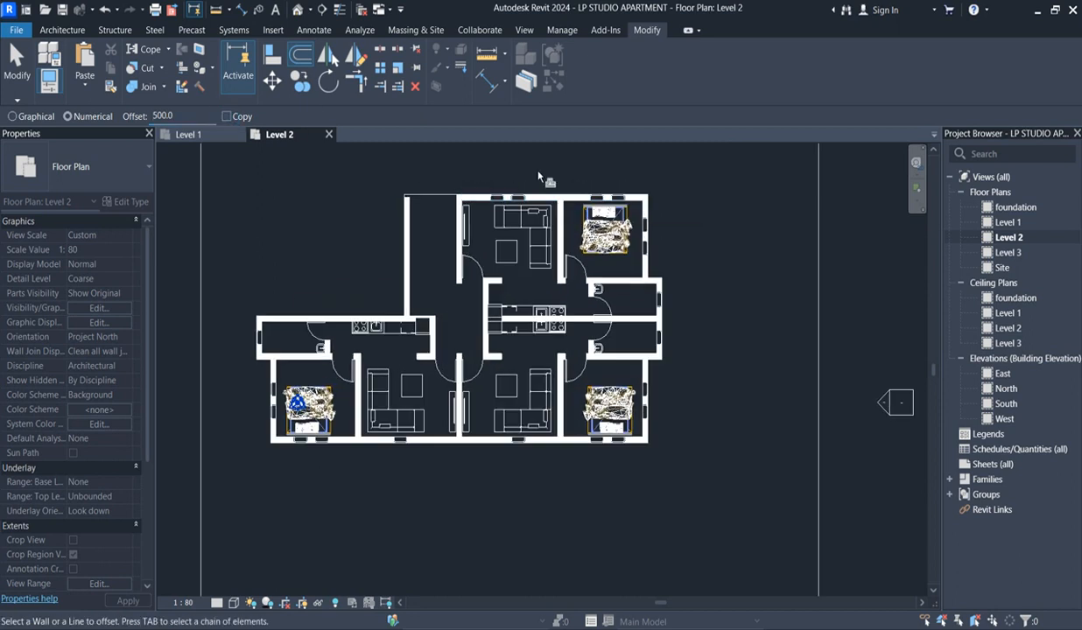
pyautogui.click(559, 194)
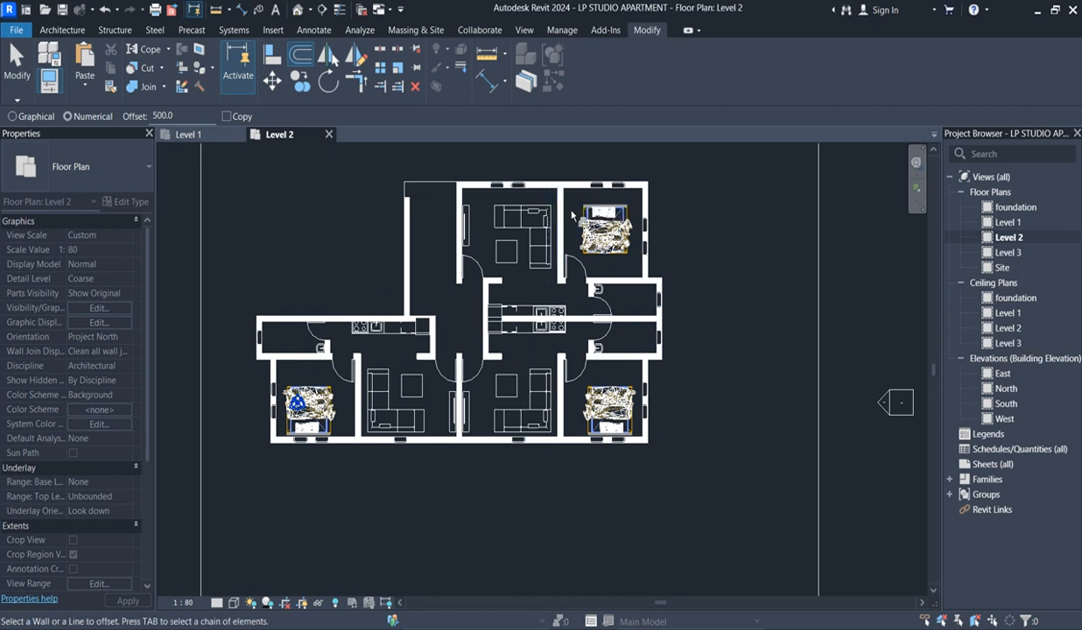
pyautogui.click(579, 448)
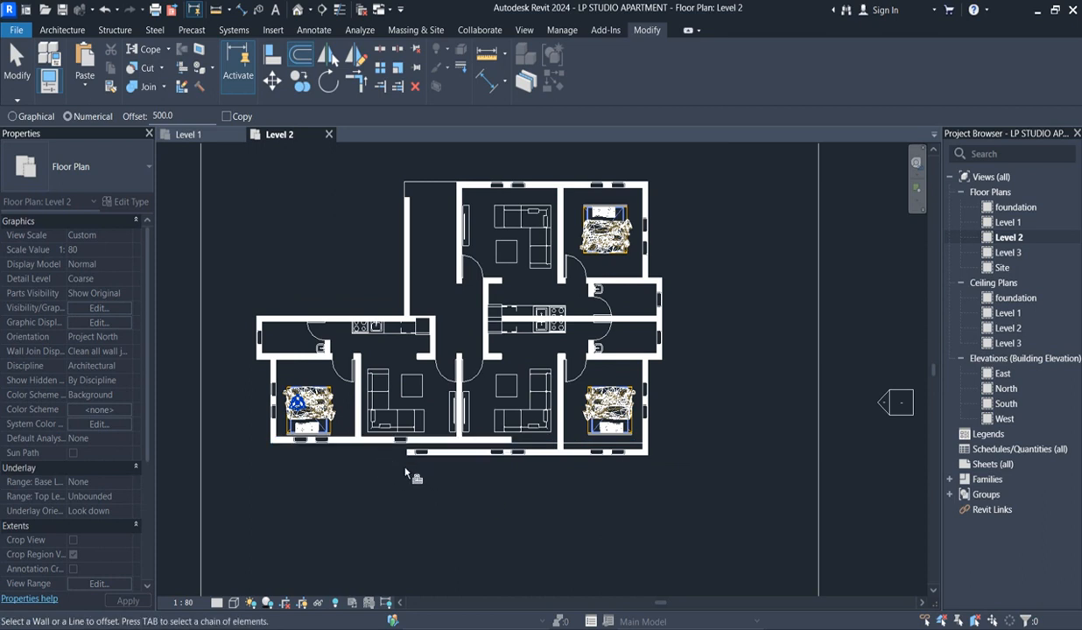
pyautogui.press('Escape')
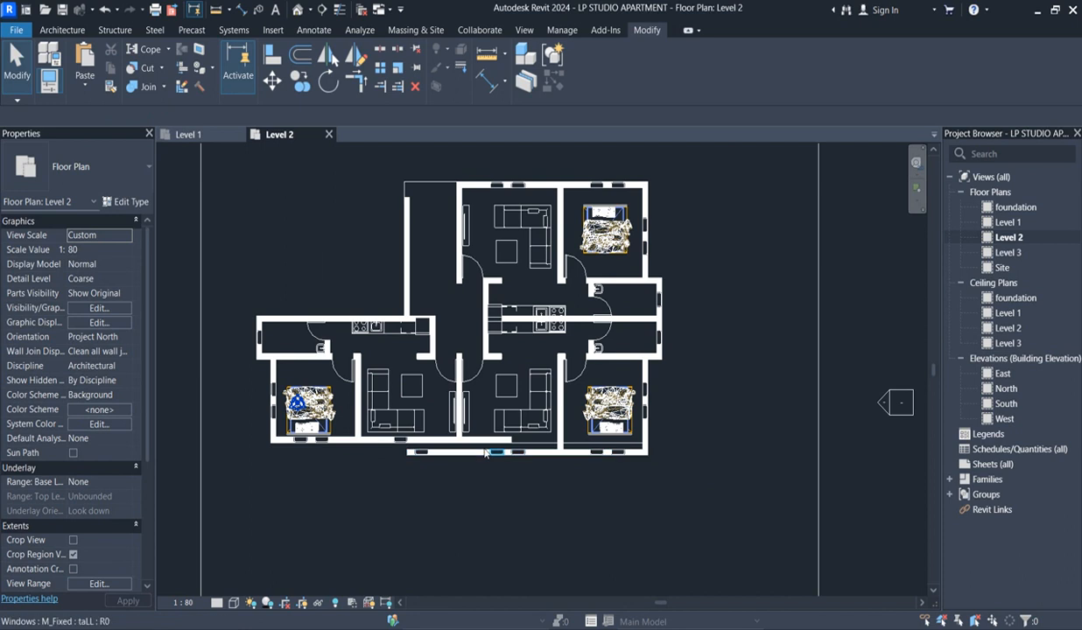
# - Shorten the left-hand lower exterior wall to 5900 mm, just past its living room window, unjoining the affected elements
pyautogui.click(490, 443)
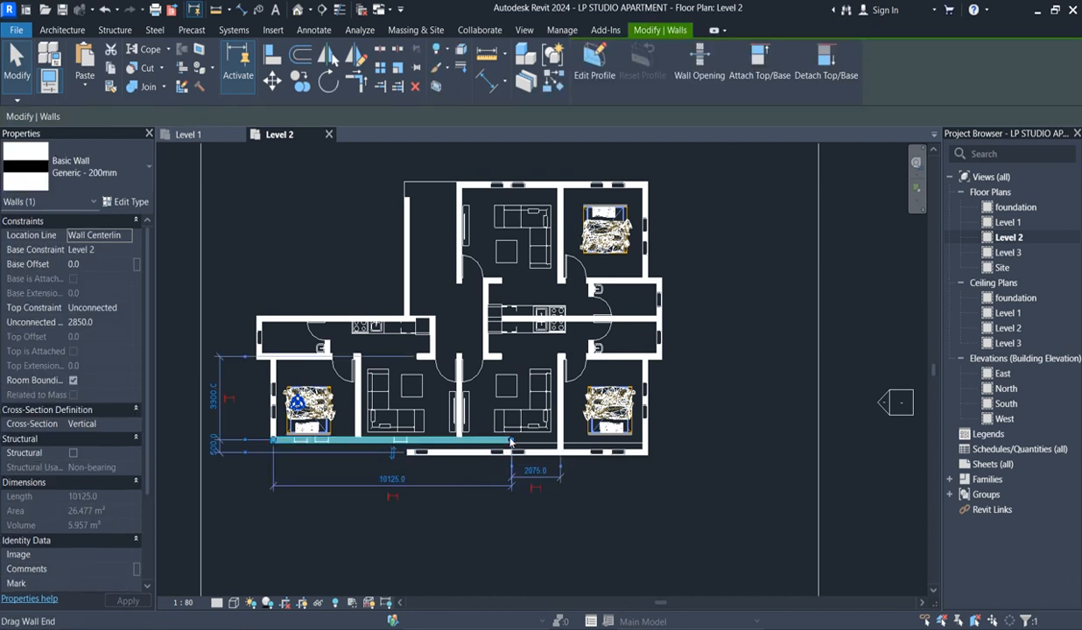
pyautogui.moveTo(510, 442); pyautogui.dragTo(411, 440)
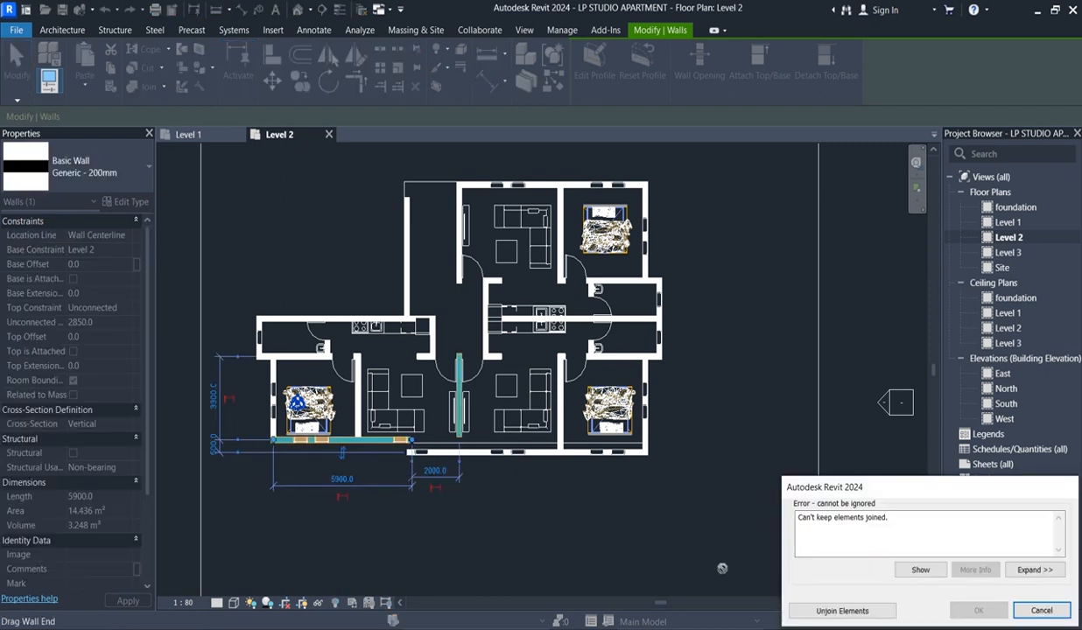
pyautogui.click(856, 615)
# - Shorten the offset lower exterior wall to 9900 mm so its left end lines up with the end of the shortened wall
pyautogui.scroll(5, 431, 451)
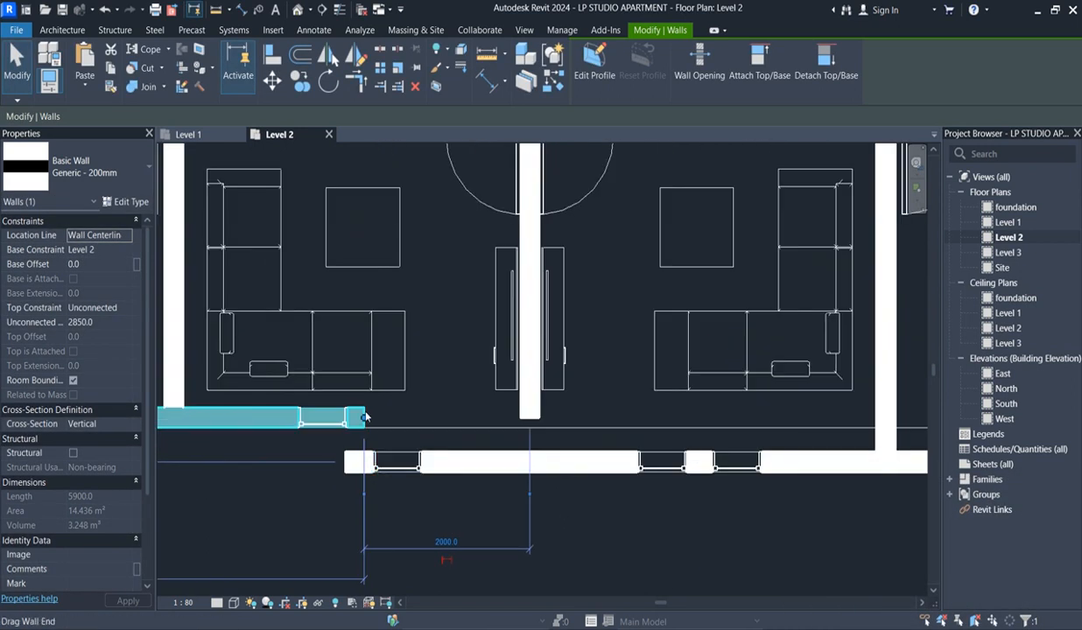
pyautogui.click(345, 463)
pyautogui.moveTo(345, 462); pyautogui.dragTo(364, 463)
pyautogui.scroll(-1, 359, 508)
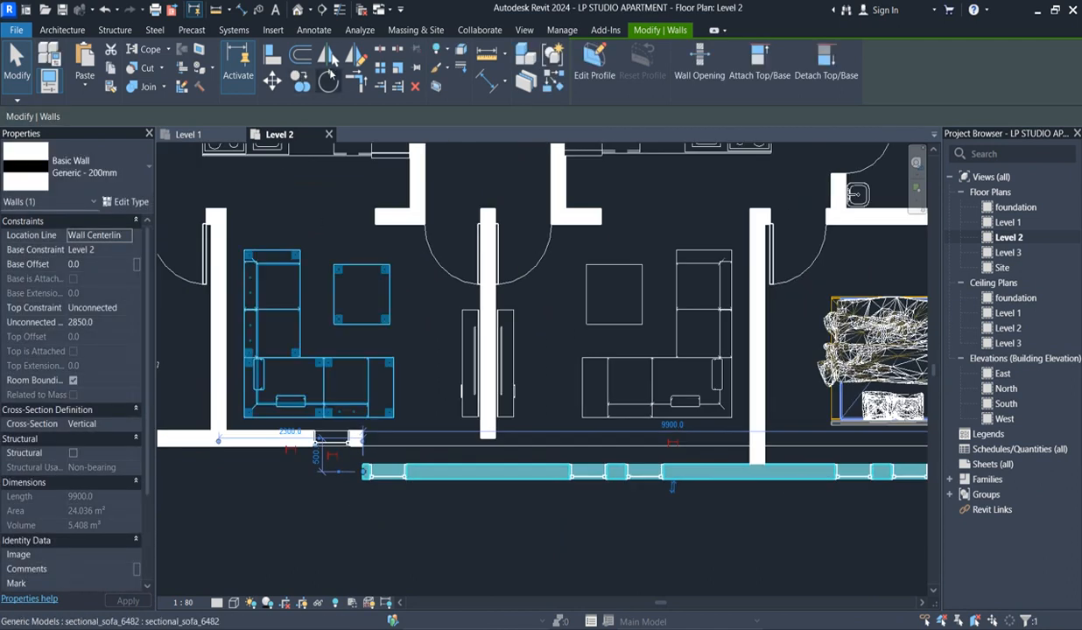
# - Align the left-hand lower exterior wall with the offset lower exterior wall so both run in one line
pyautogui.click(329, 55)
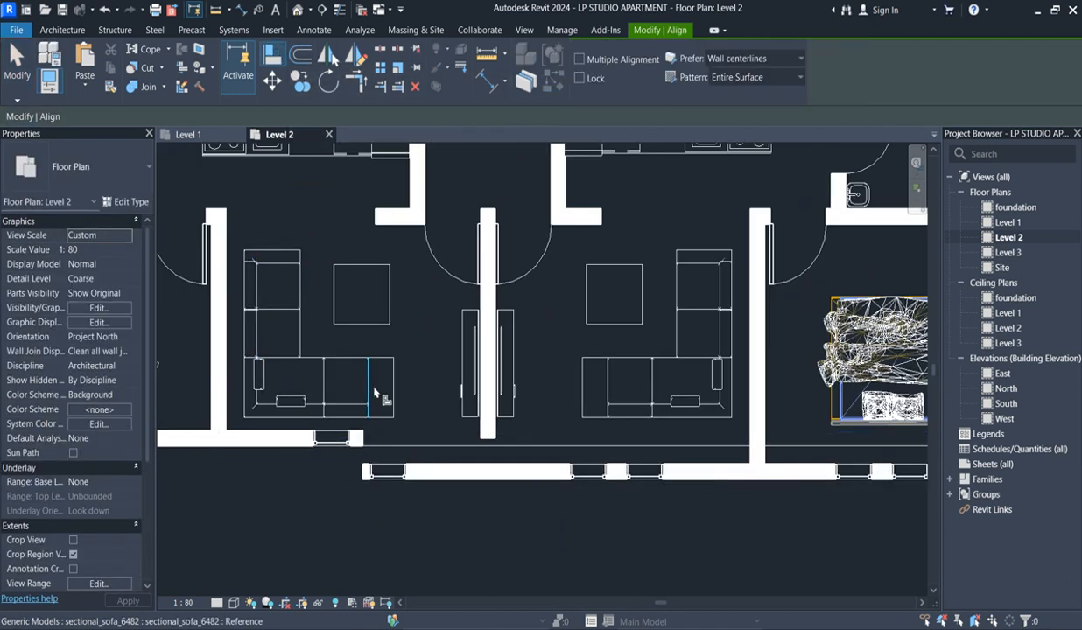
pyautogui.click(485, 463)
pyautogui.click(231, 429)
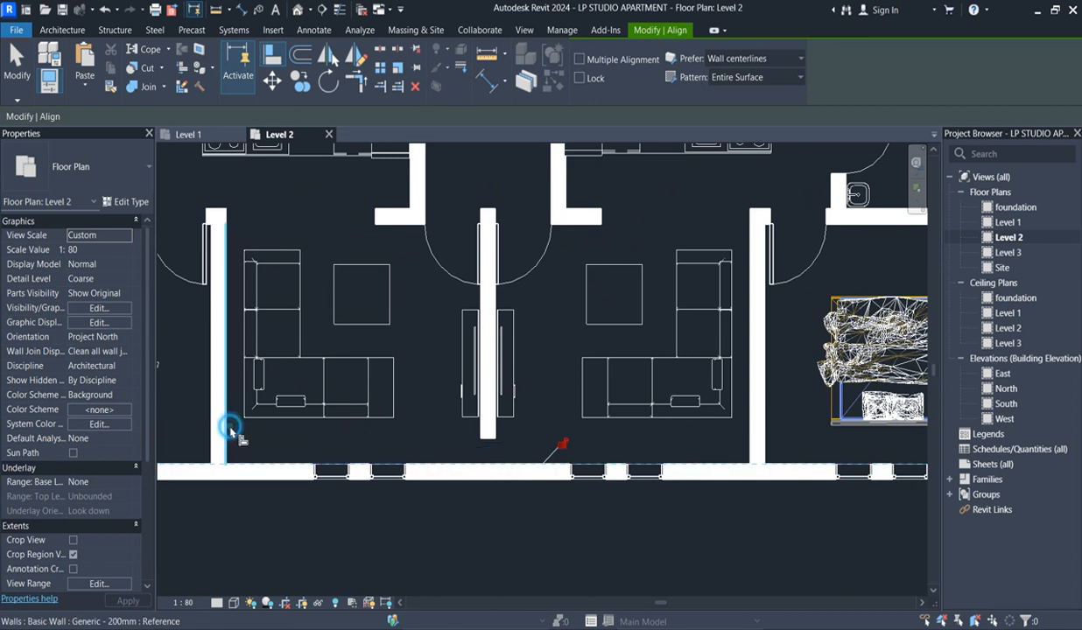
pyautogui.scroll(-1, 512, 512)
pyautogui.scroll(-2, 512, 514)
pyautogui.scroll(3, 516, 512)
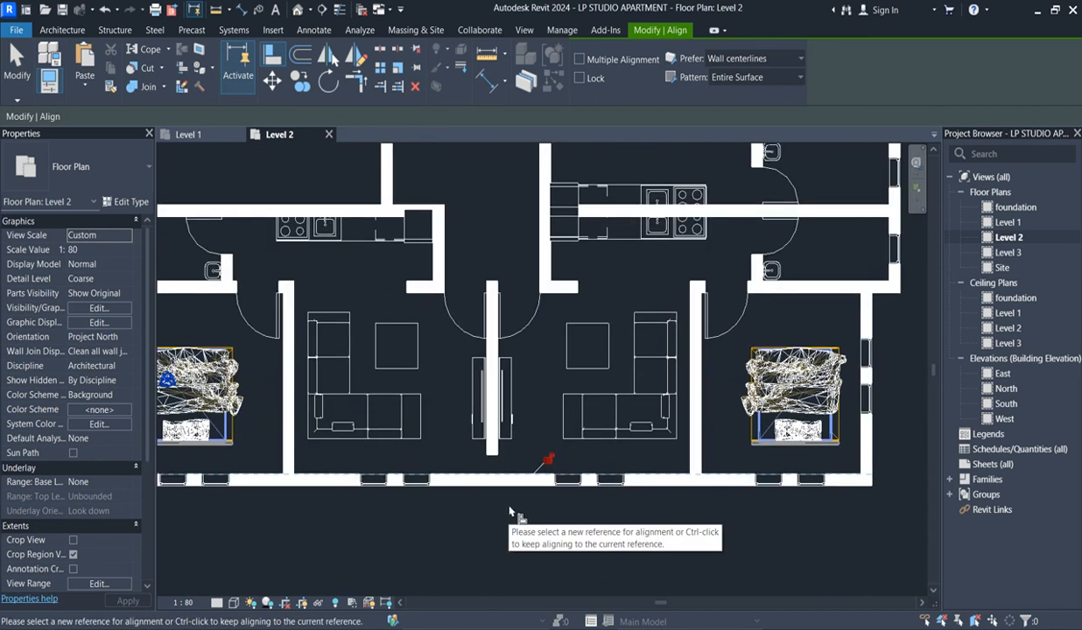
pyautogui.press('Escape')
# - Extend the partition between the two lower living rooms down to the moved exterior wall
pyautogui.click(492, 442)
pyautogui.moveTo(492, 455); pyautogui.dragTo(492, 479)
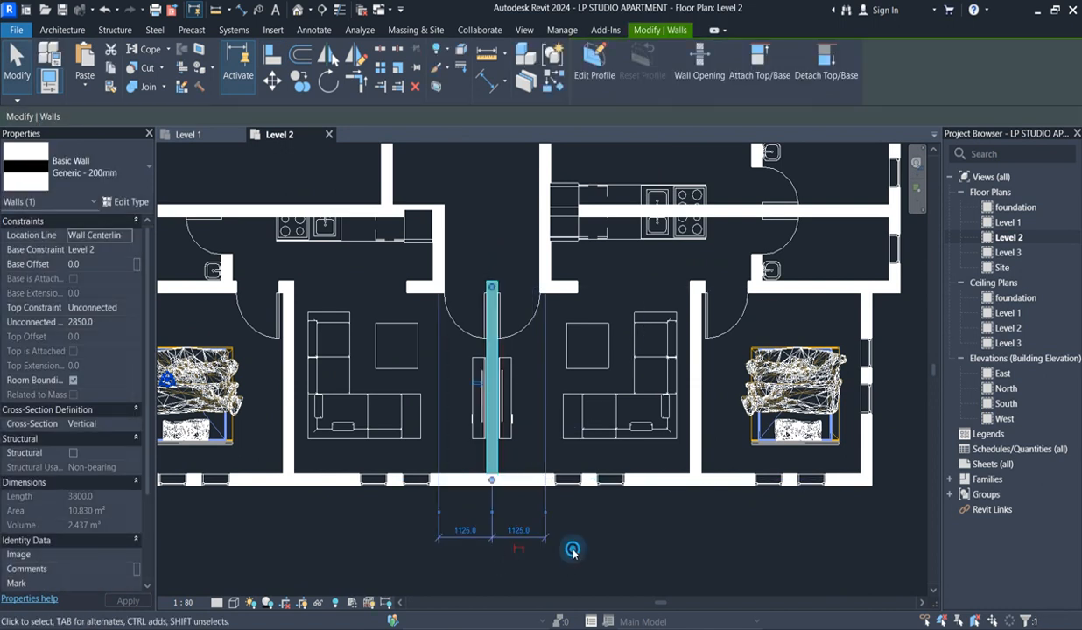
pyautogui.click(572, 552)
# - Draw a matching wall about 2112.5 mm long across the hall's open upper end, from its left wall to the living room wall
pyautogui.scroll(-5, 550, 532)
pyautogui.scroll(1, 718, 375)
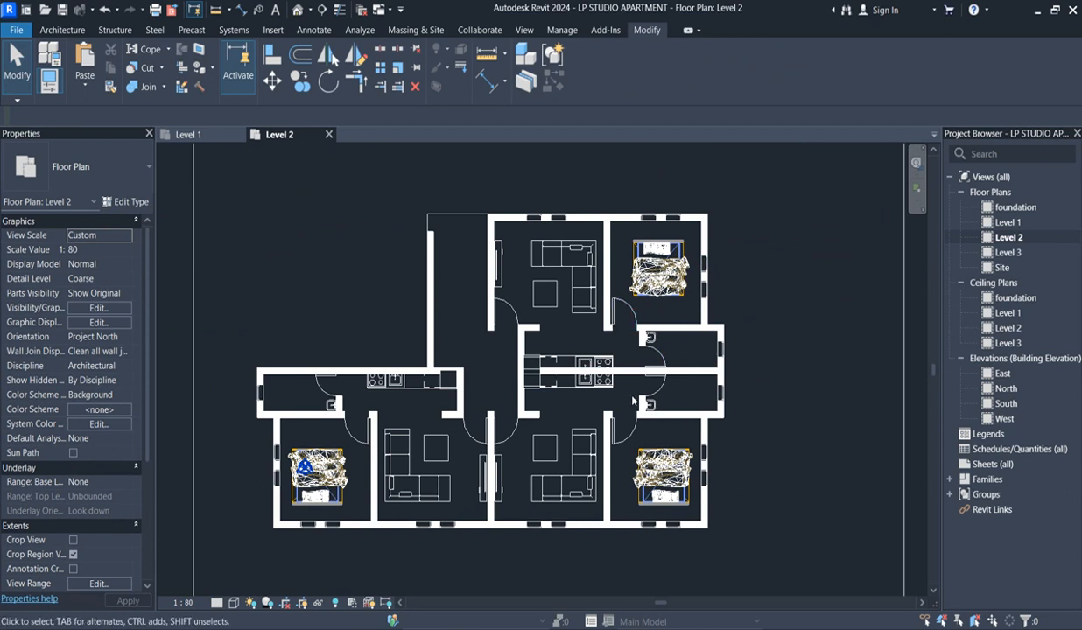
pyautogui.scroll(3, 428, 223)
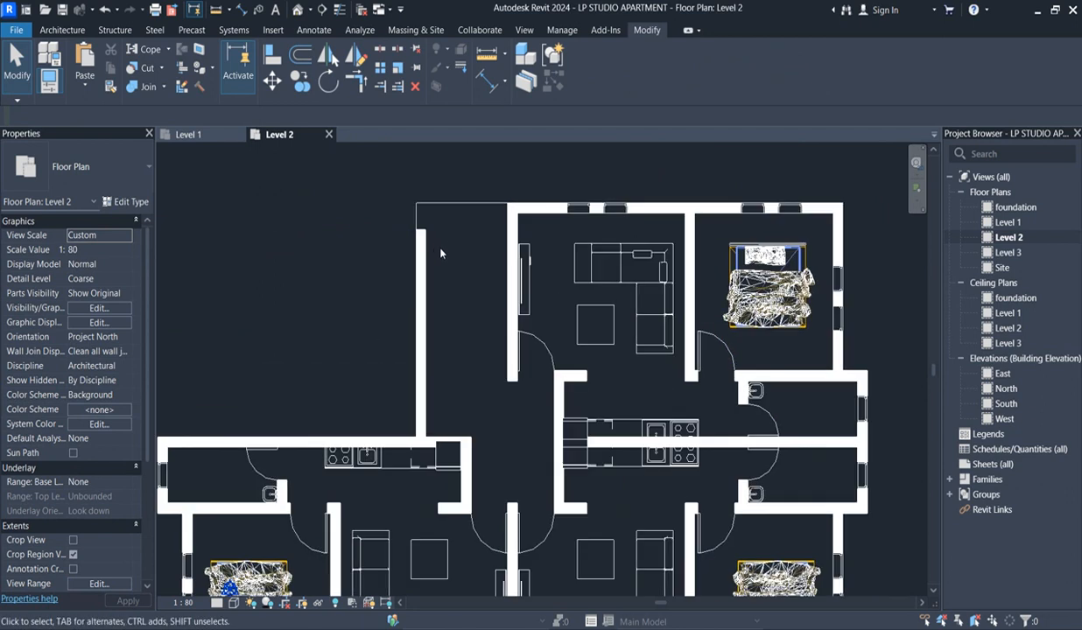
pyautogui.click(429, 255)
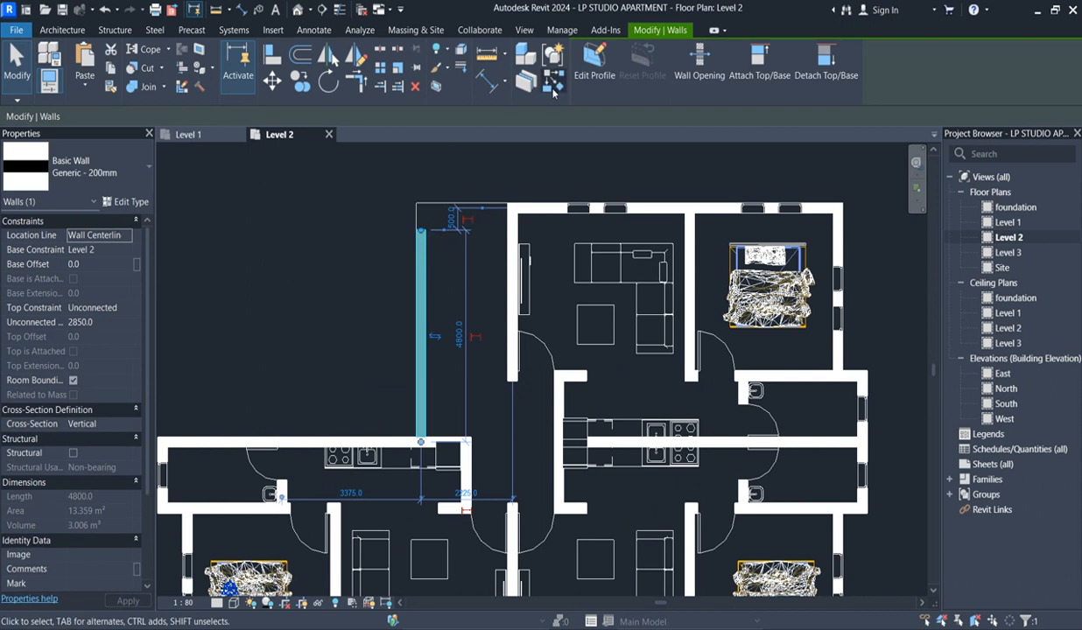
pyautogui.click(526, 81)
pyautogui.click(420, 230)
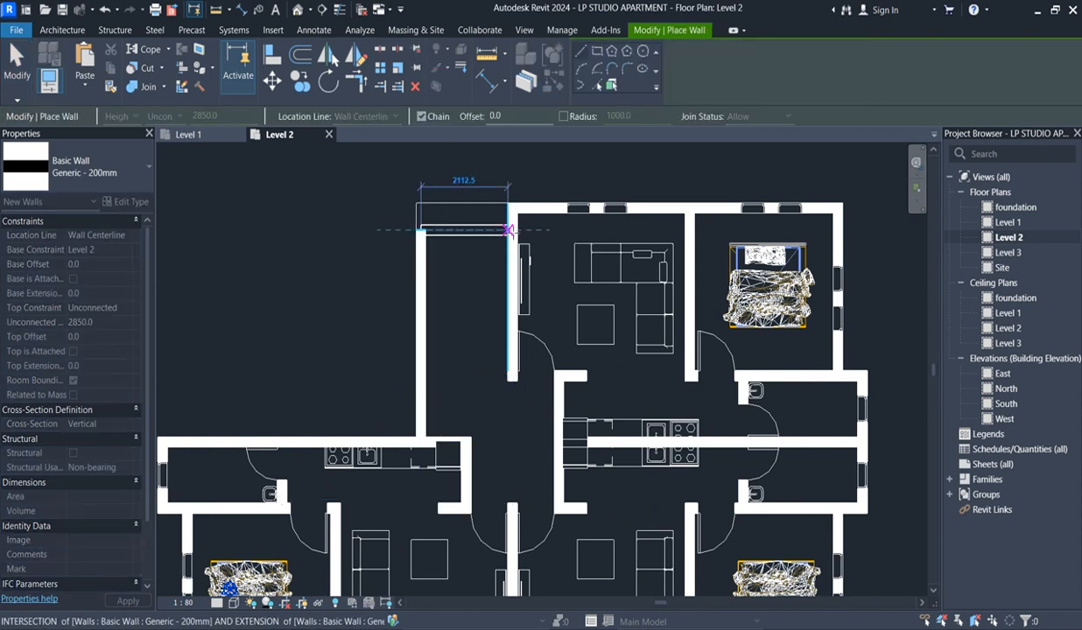
pyautogui.click(507, 230)
pyautogui.press('Escape')
pyautogui.press('Escape')
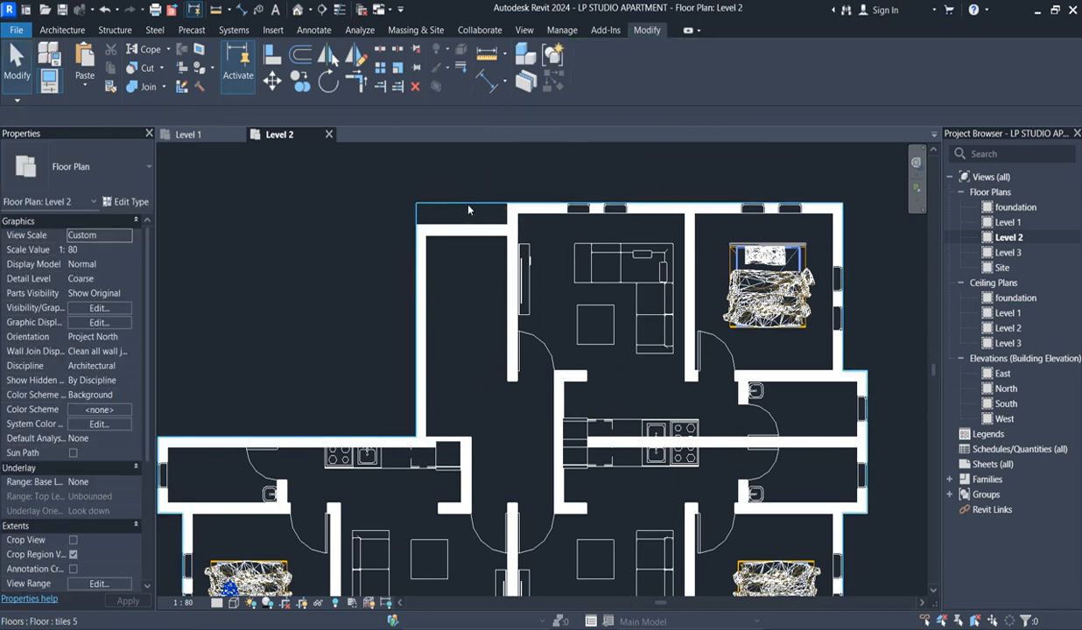
# - Edit the tiles 5 floor boundary, adding lines along the new hall wall's outer face and the adjoining living room wall
pyautogui.click(451, 203)
pyautogui.click(584, 80)
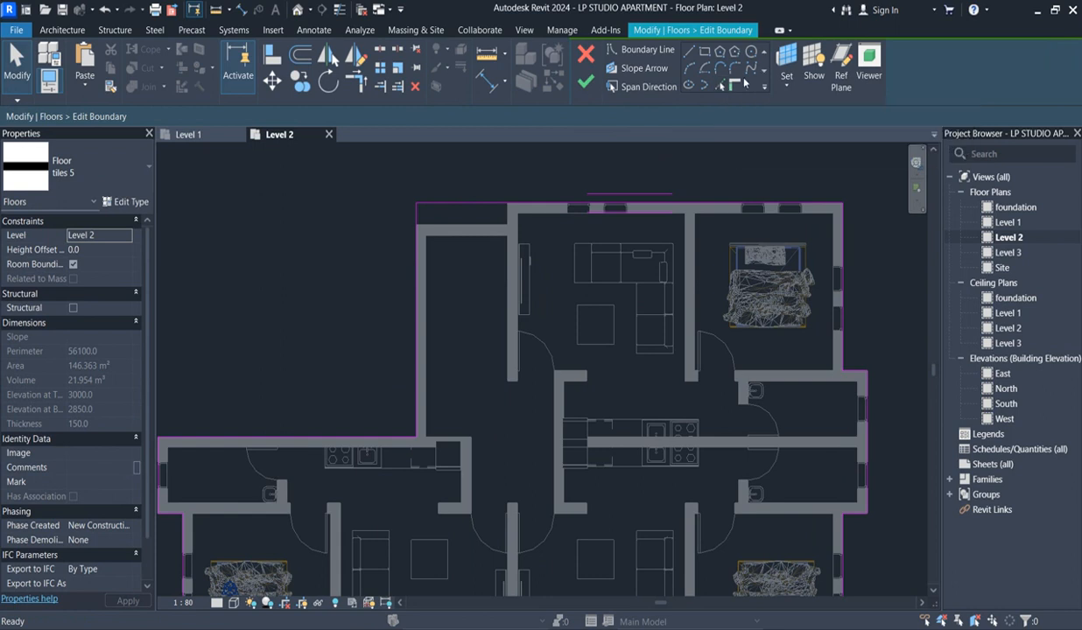
pyautogui.click(723, 83)
pyautogui.scroll(3, 491, 197)
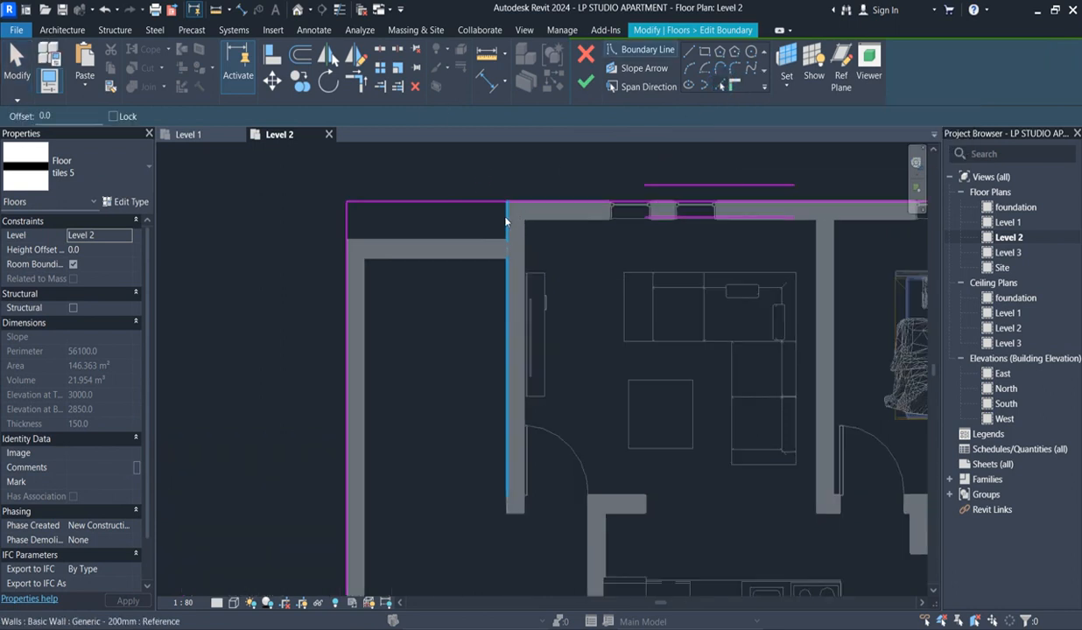
pyautogui.click(464, 237)
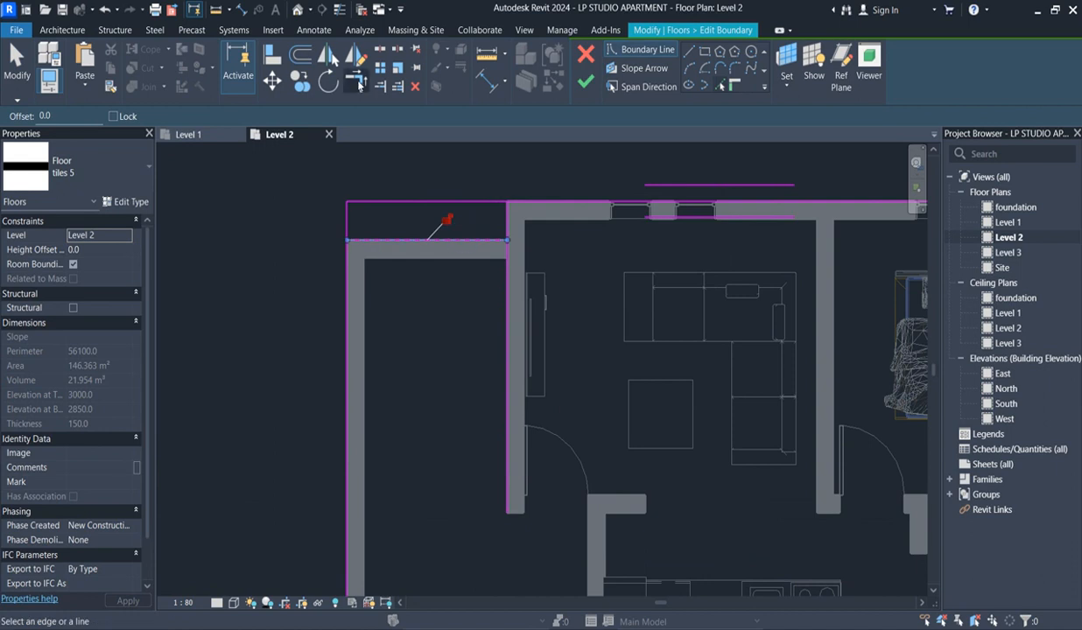
# - Trim the floor boundary lines into closed corners around the hall's recessed upper edge and finish the boundary edit
pyautogui.click(354, 80)
pyautogui.click(507, 229)
pyautogui.click(490, 239)
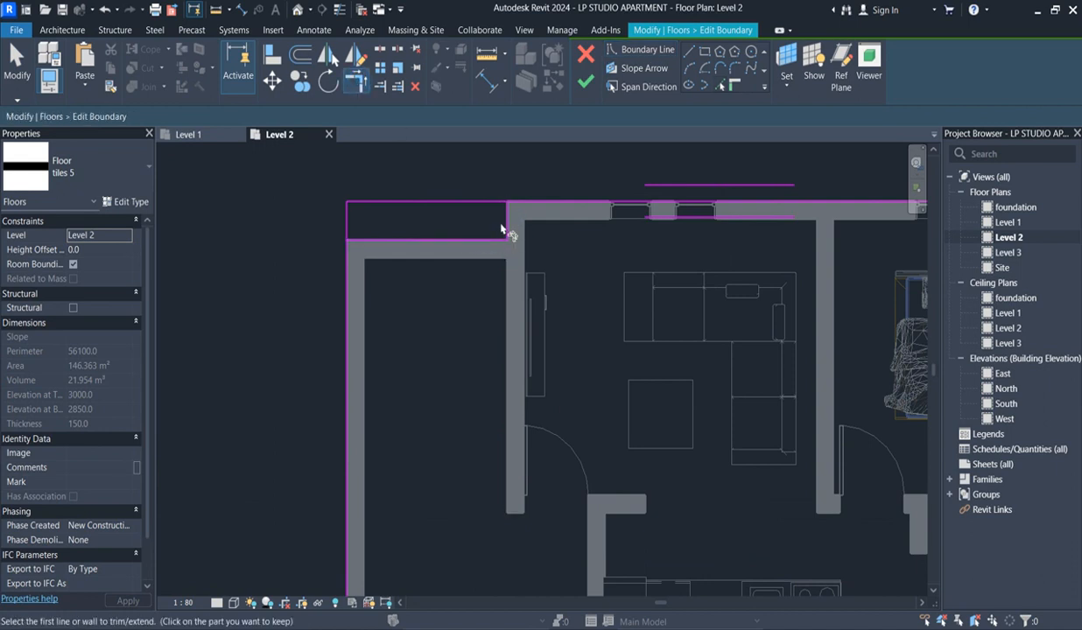
pyautogui.click(509, 219)
pyautogui.click(519, 203)
pyautogui.click(459, 248)
pyautogui.click(336, 261)
pyautogui.scroll(-5, 403, 235)
pyautogui.press('Escape')
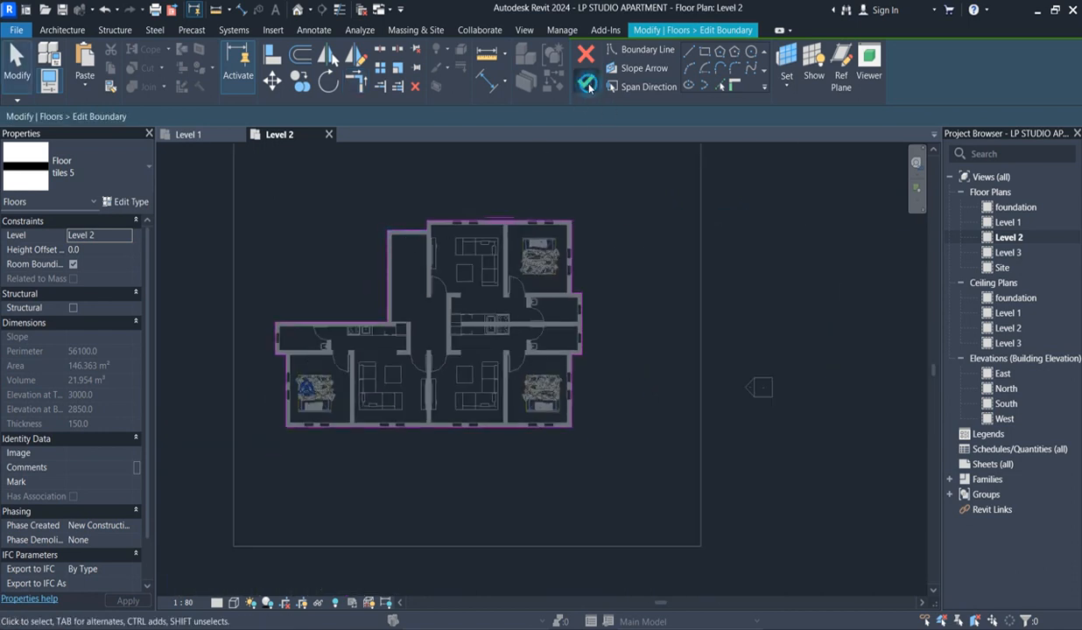
pyautogui.click(587, 86)
pyautogui.click(623, 213)
# - Examine the whole Level 2 plan, checking the joined outer walls, the hall and the furnished rooms
pyautogui.scroll(-3, 625, 222)
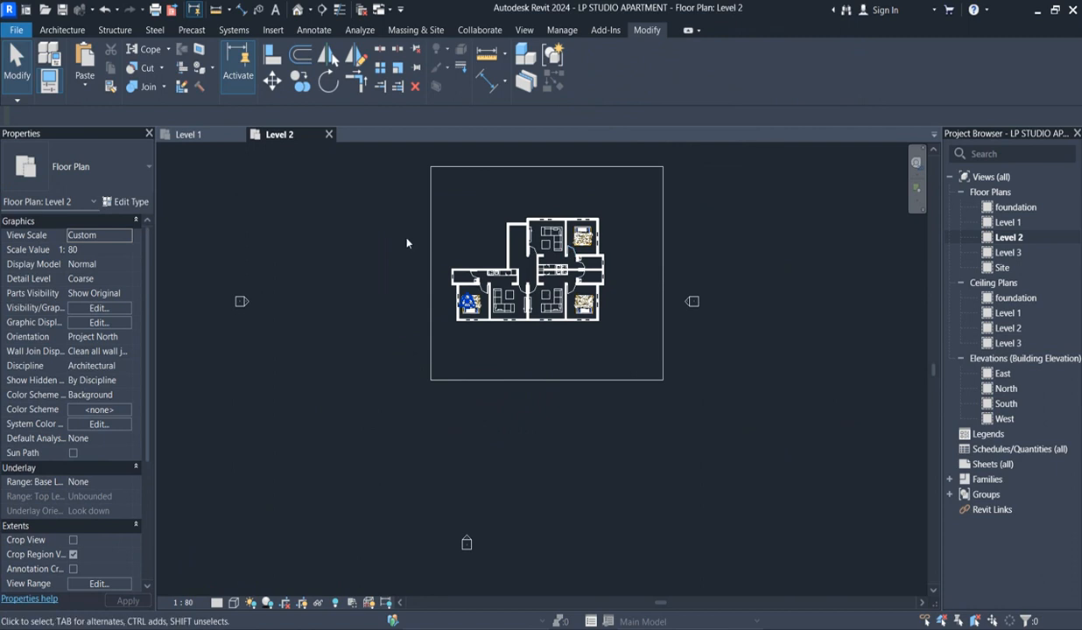
pyautogui.scroll(4, 433, 241)
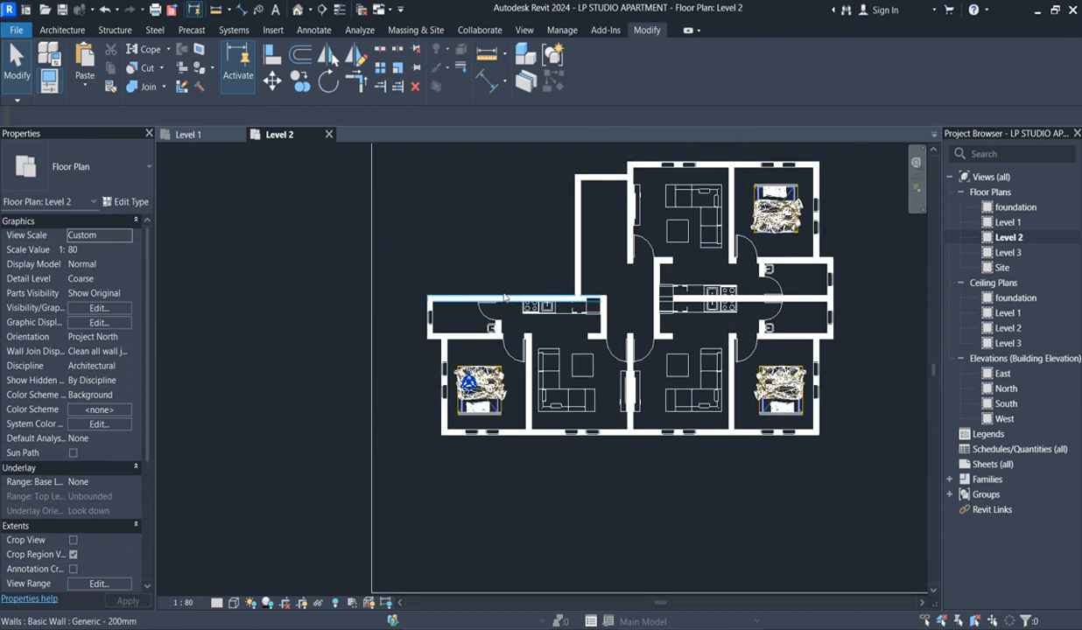
pyautogui.scroll(1, 504, 283)
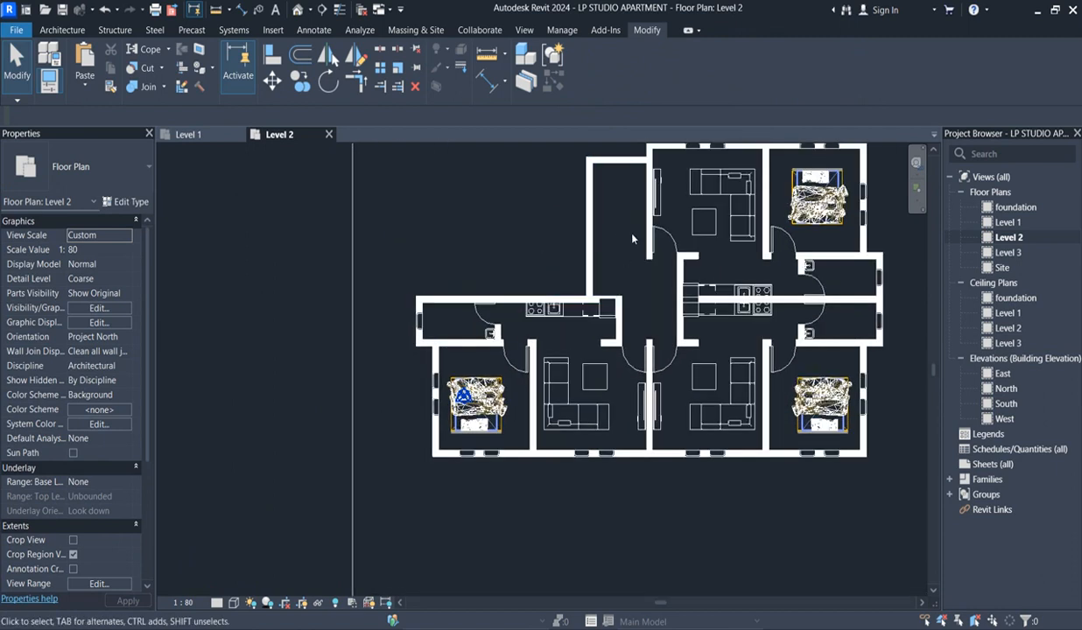
pyautogui.scroll(-3, 593, 235)
pyautogui.scroll(-3, 455, 232)
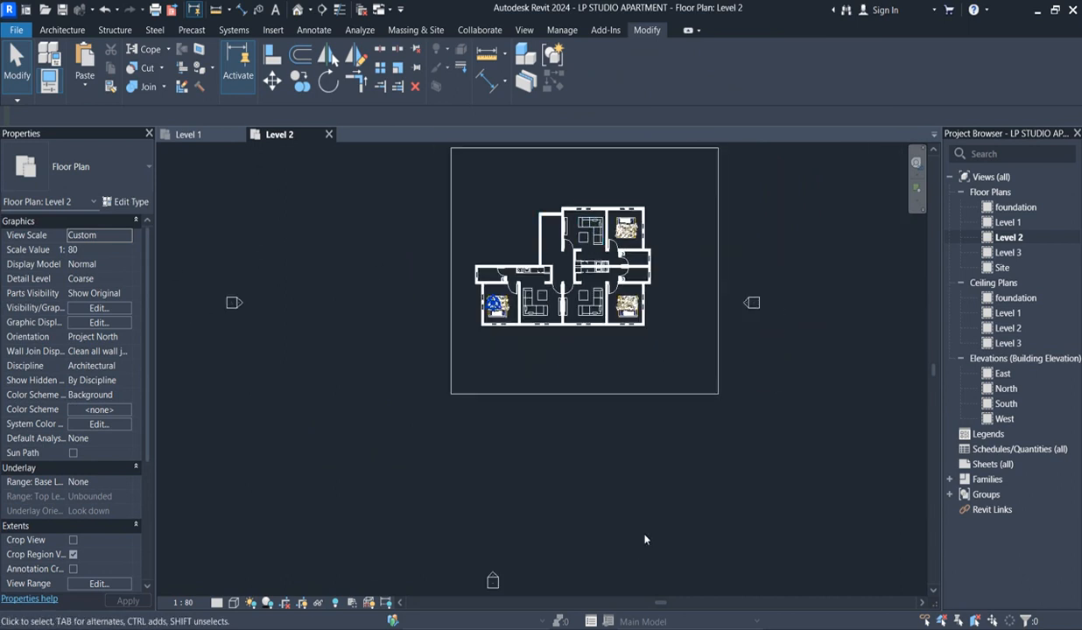
pyautogui.scroll(3, 660, 298)
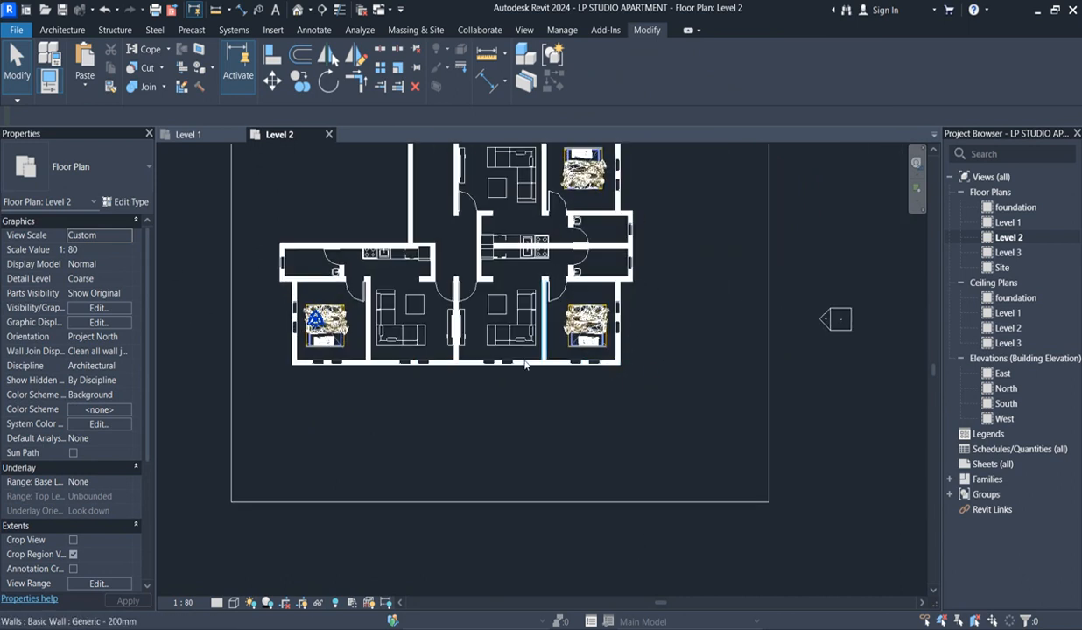
pyautogui.scroll(2, 487, 331)
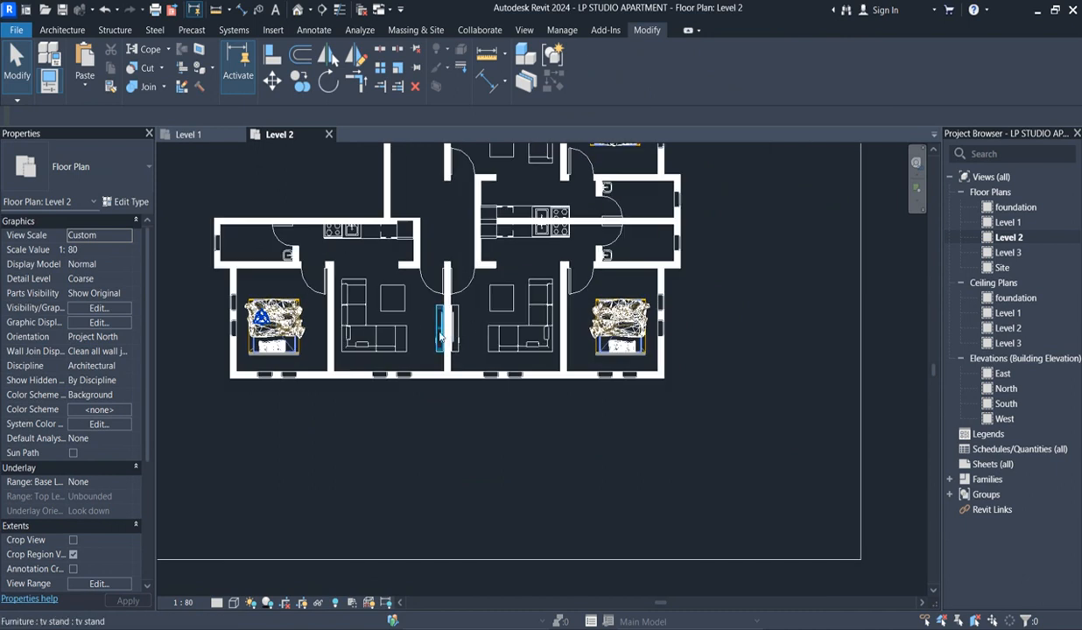
pyautogui.scroll(2, 490, 298)
pyautogui.scroll(-3, 521, 319)
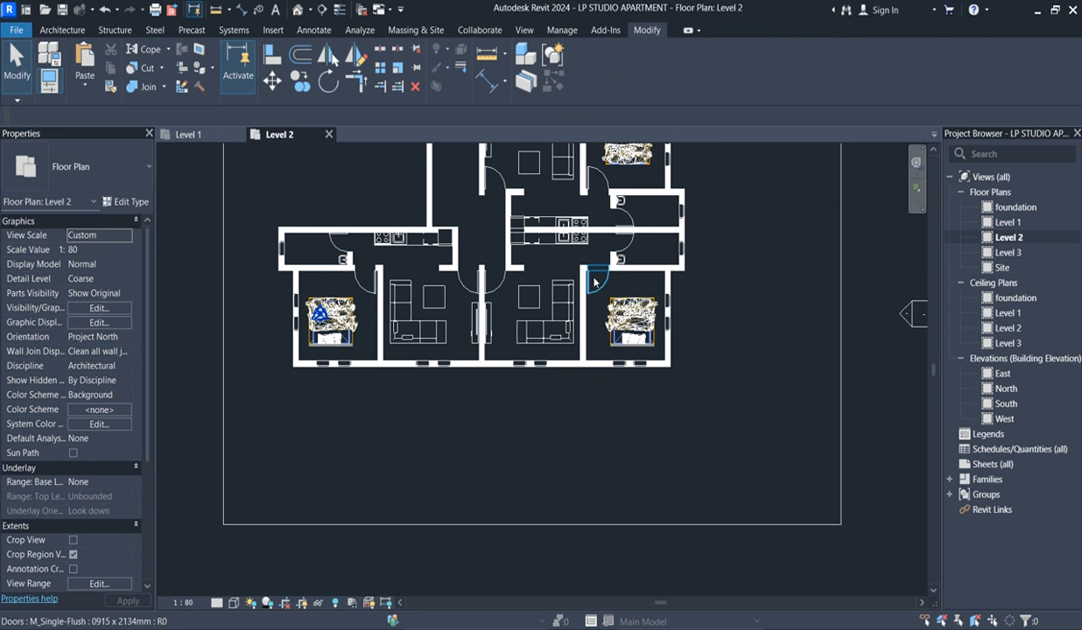
pyautogui.scroll(-3, 442, 505)
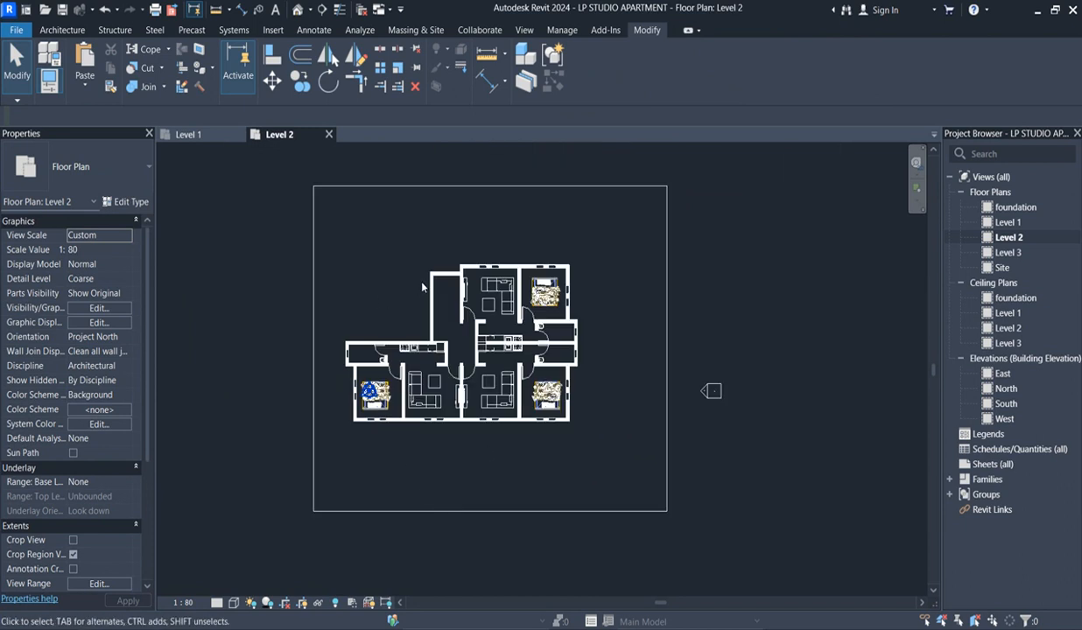
pyautogui.scroll(2, 442, 282)
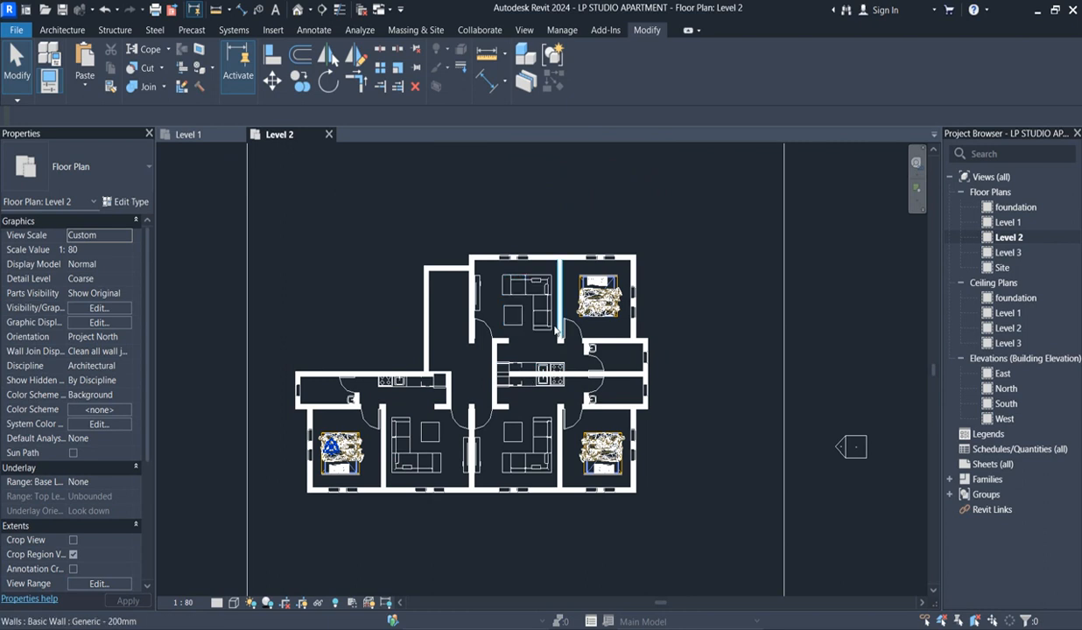
pyautogui.scroll(-3, 588, 360)
pyautogui.scroll(2, 587, 397)
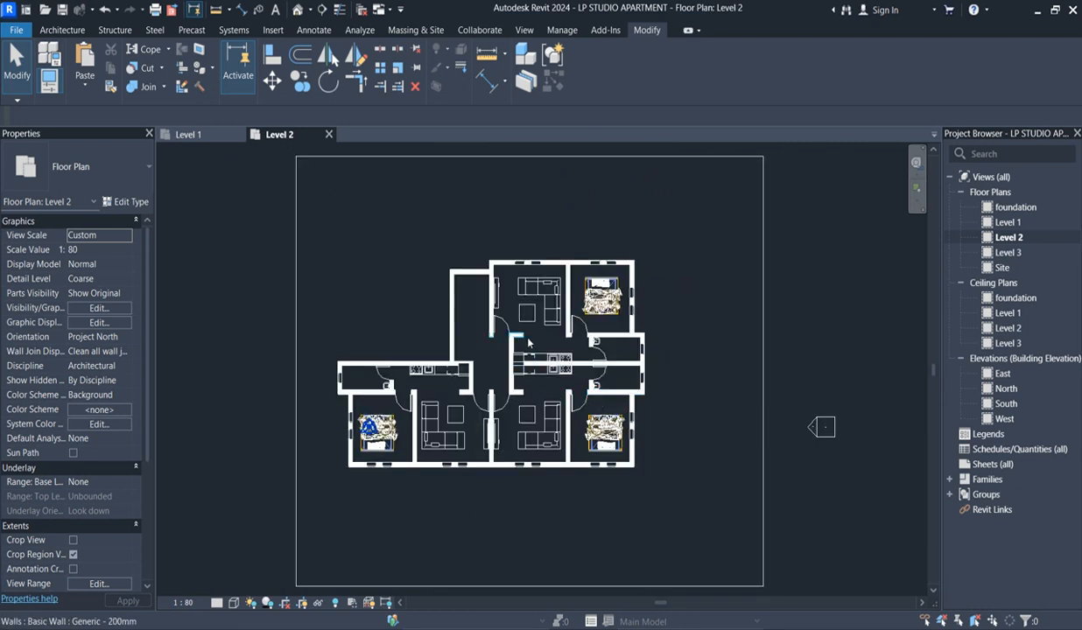
pyautogui.scroll(1, 488, 356)
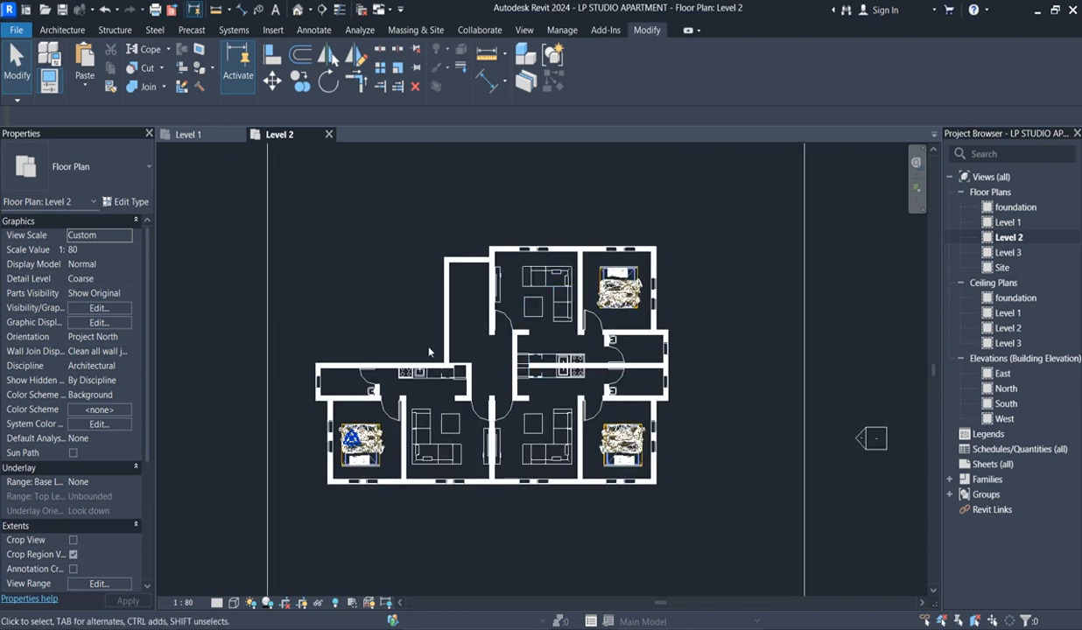
pyautogui.scroll(-2, 594, 334)
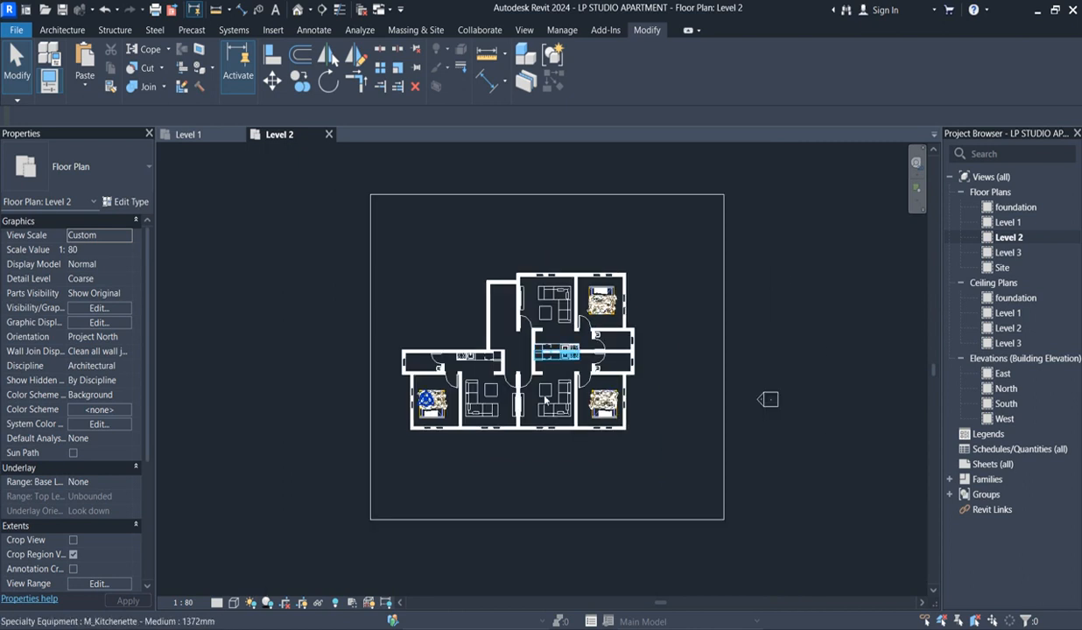
pyautogui.scroll(2, 538, 412)
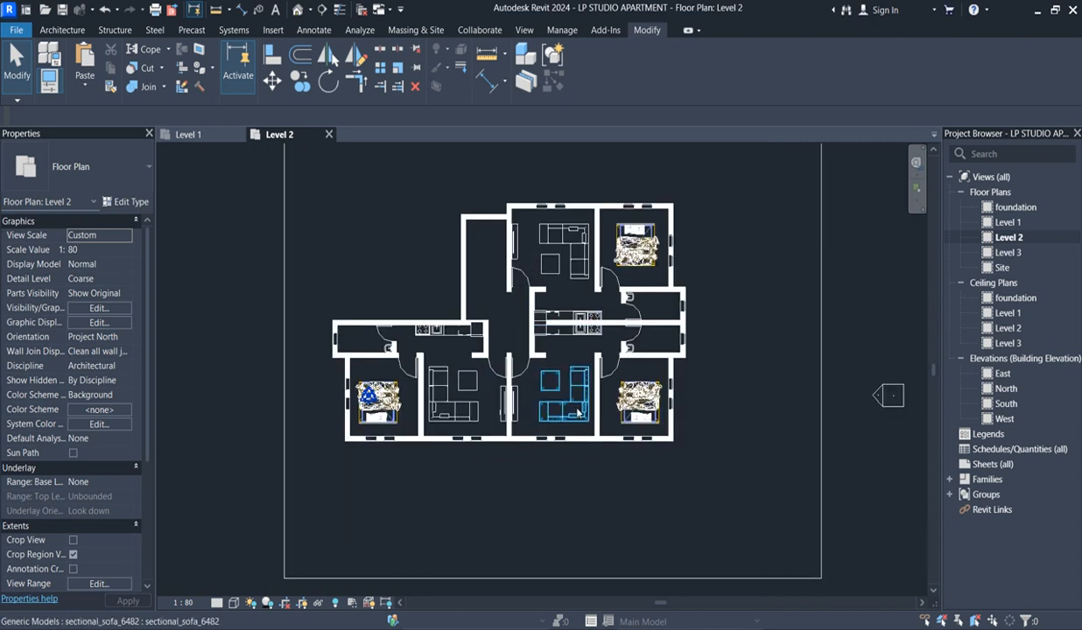
pyautogui.scroll(2, 589, 391)
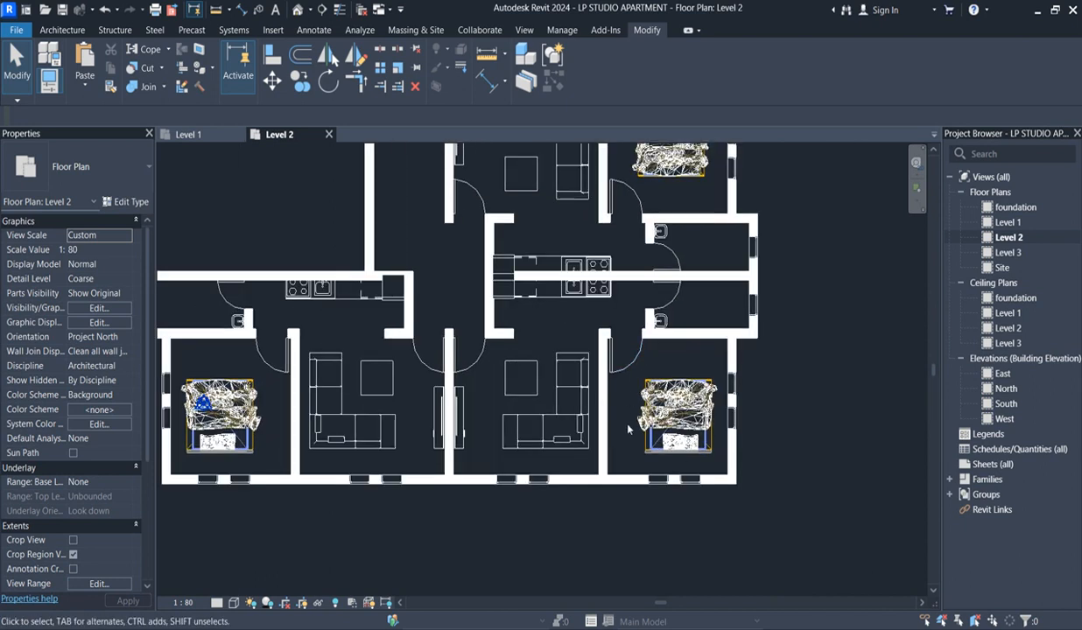
pyautogui.scroll(-2, 627, 412)
pyautogui.scroll(2, 548, 270)
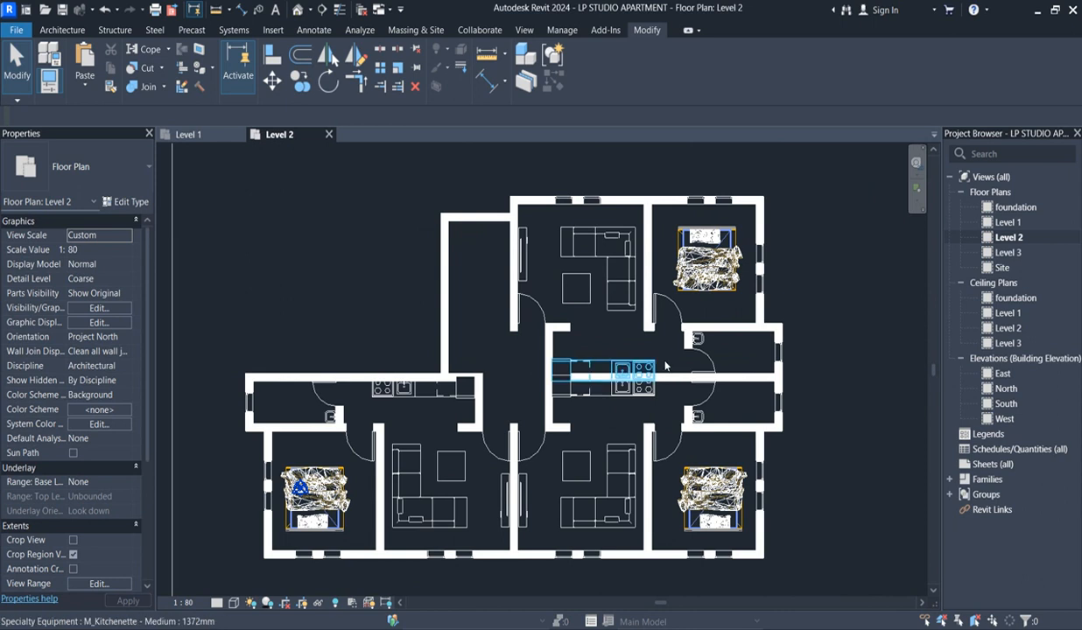
pyautogui.scroll(-2, 529, 212)
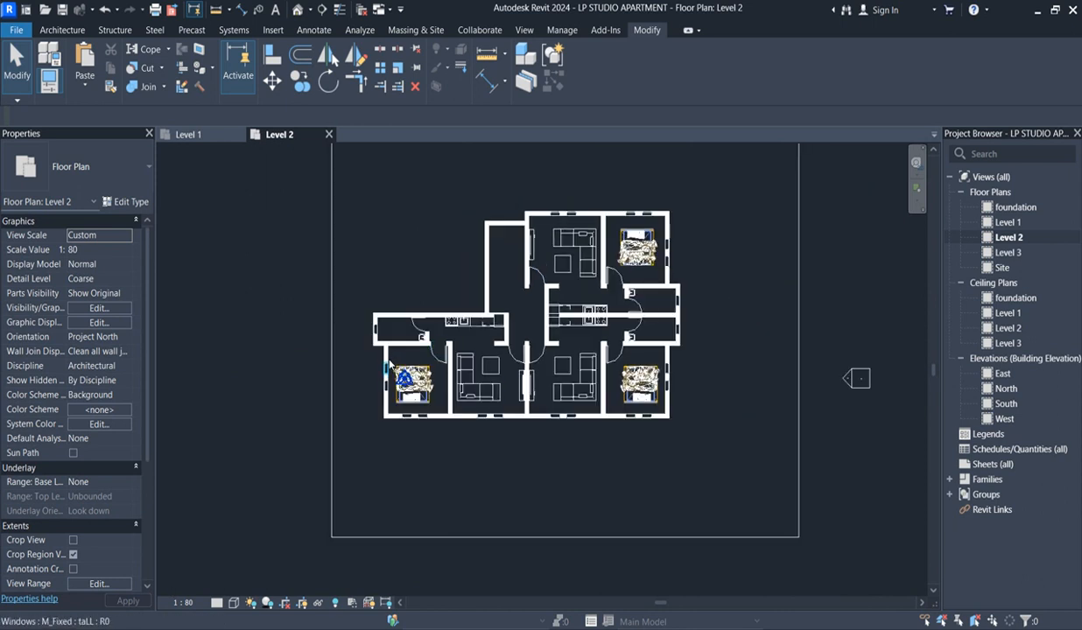
# - Add an aligned dimension for the lower-left bedroom's length between the inner faces of its upper and lower walls
pyautogui.click(486, 79)
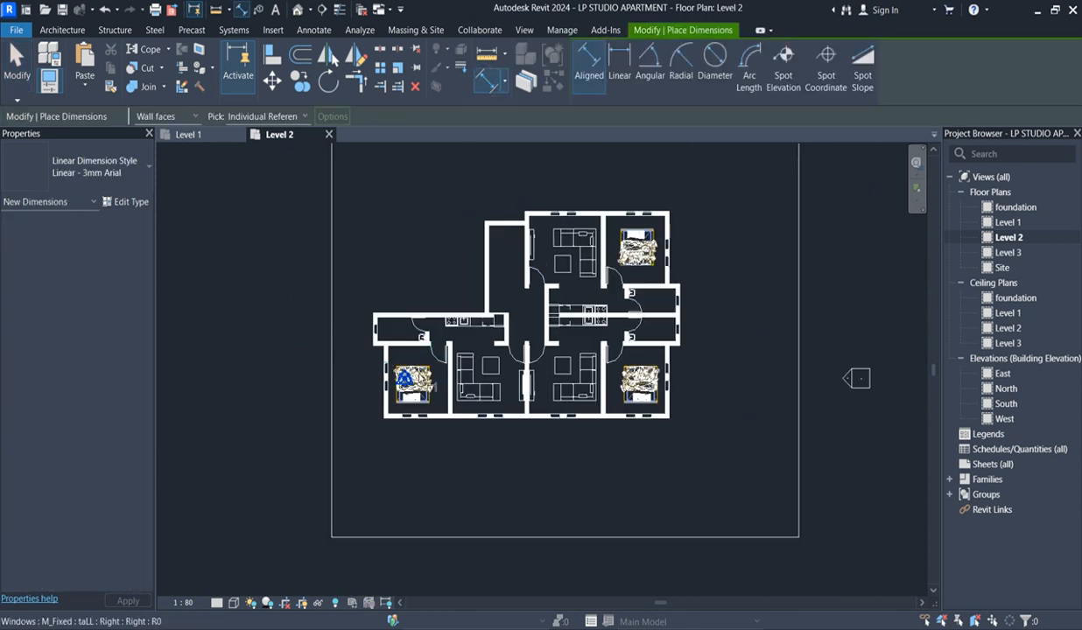
pyautogui.scroll(5, 413, 345)
pyautogui.click(404, 314)
pyautogui.click(352, 551)
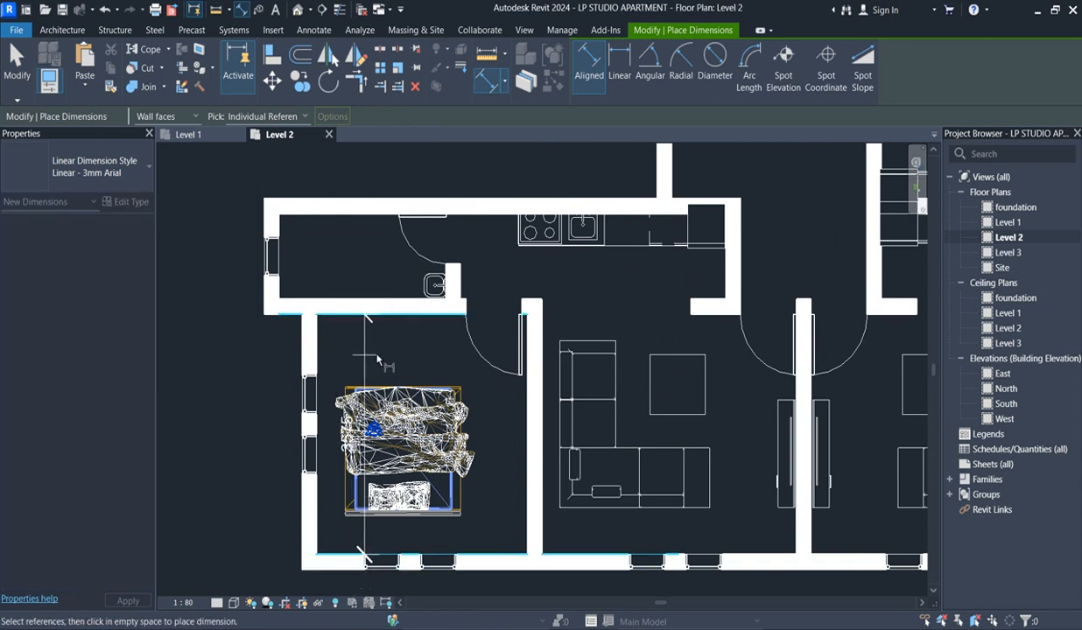
pyautogui.click(358, 367)
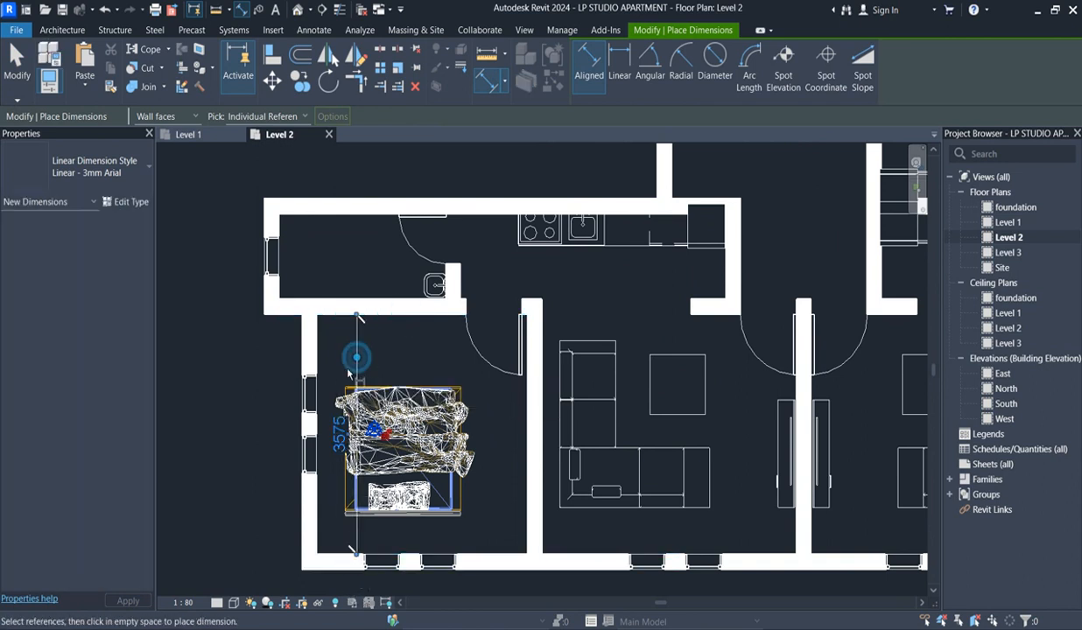
# - Try an aligned dimension across the lower-left bedroom's width between its side walls, and delete that dimension
pyautogui.click(317, 359)
pyautogui.click(525, 411)
pyautogui.click(413, 367)
pyautogui.rightClick(392, 354)
pyautogui.click(421, 366)
pyautogui.rightClick(421, 366)
pyautogui.click(447, 374)
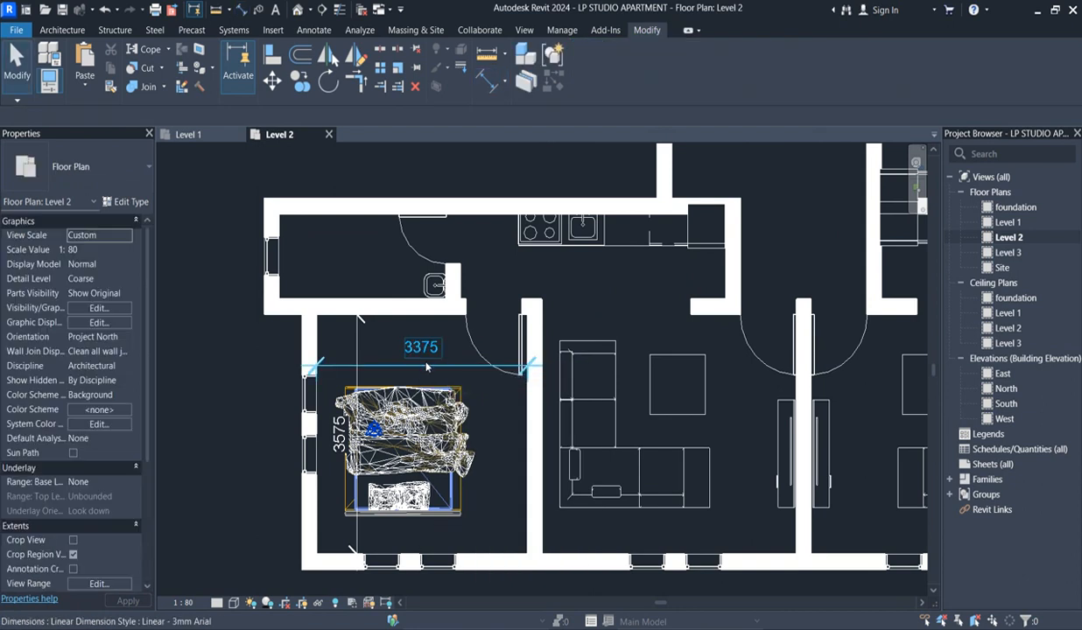
pyautogui.click(426, 365)
pyautogui.press('Delete')
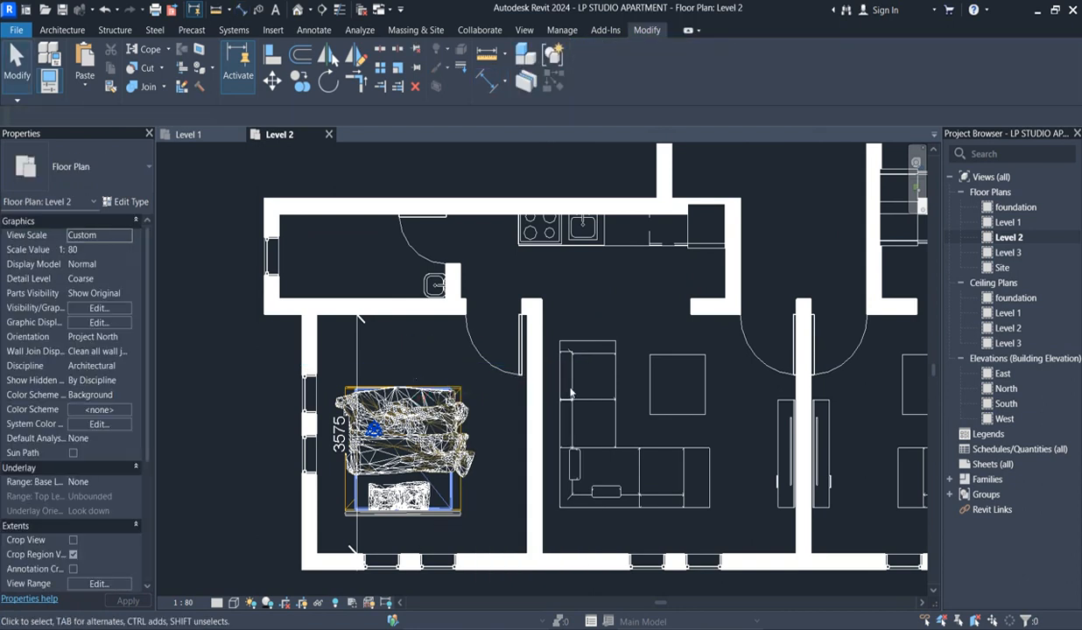
# - Delete the vertical length dimension in the lower-left bedroom
pyautogui.click(350, 336)
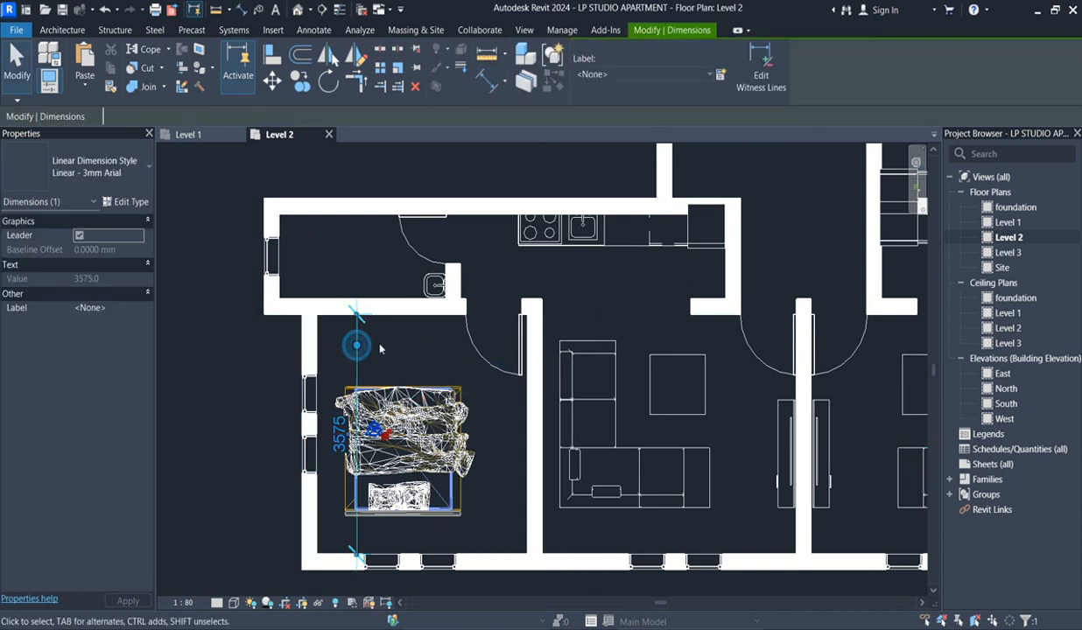
pyautogui.scroll(-4, 377, 332)
pyautogui.press('Delete')
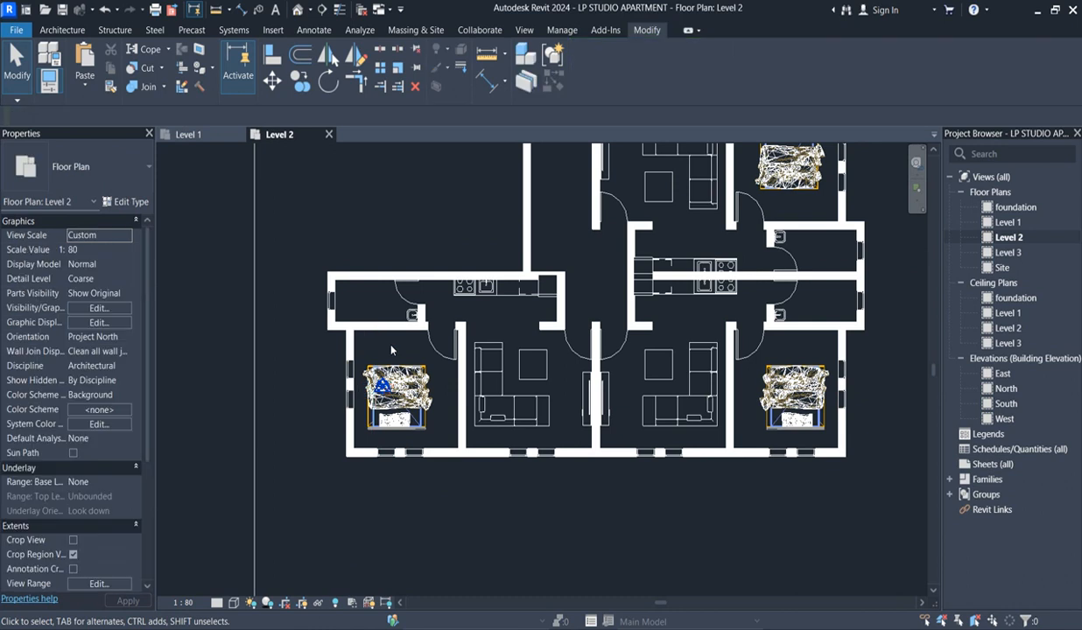
# - Shrink the Level 2 crop region by bringing its right, lower and upper edges closer to the building
pyautogui.scroll(-2, 392, 348)
pyautogui.scroll(-2, 537, 384)
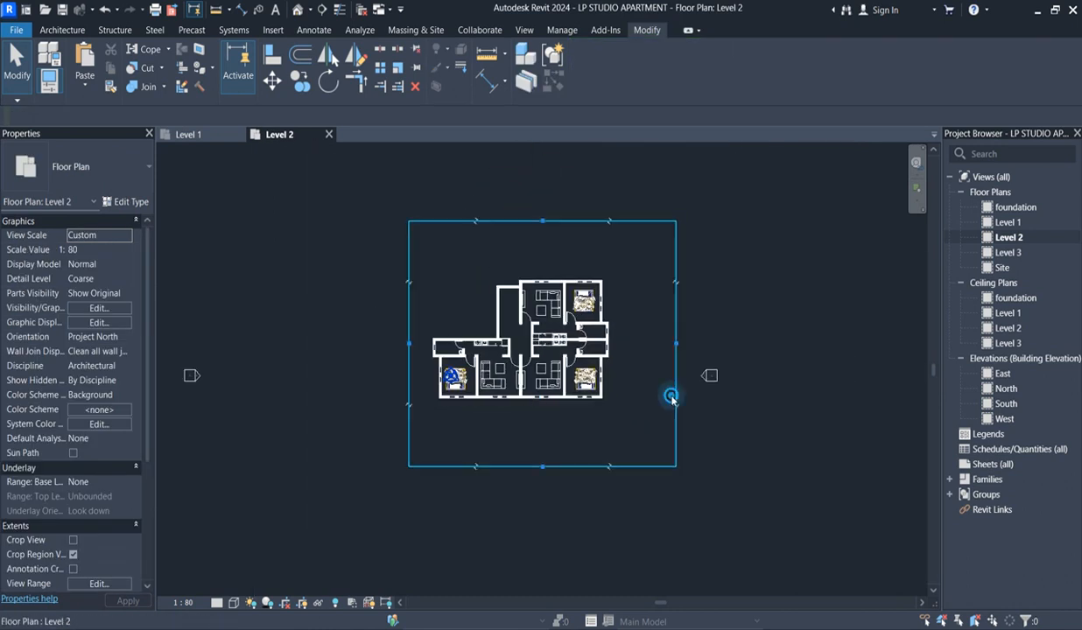
pyautogui.click(676, 398)
pyautogui.moveTo(677, 346); pyautogui.dragTo(637, 346)
pyautogui.moveTo(520, 467); pyautogui.dragTo(522, 428)
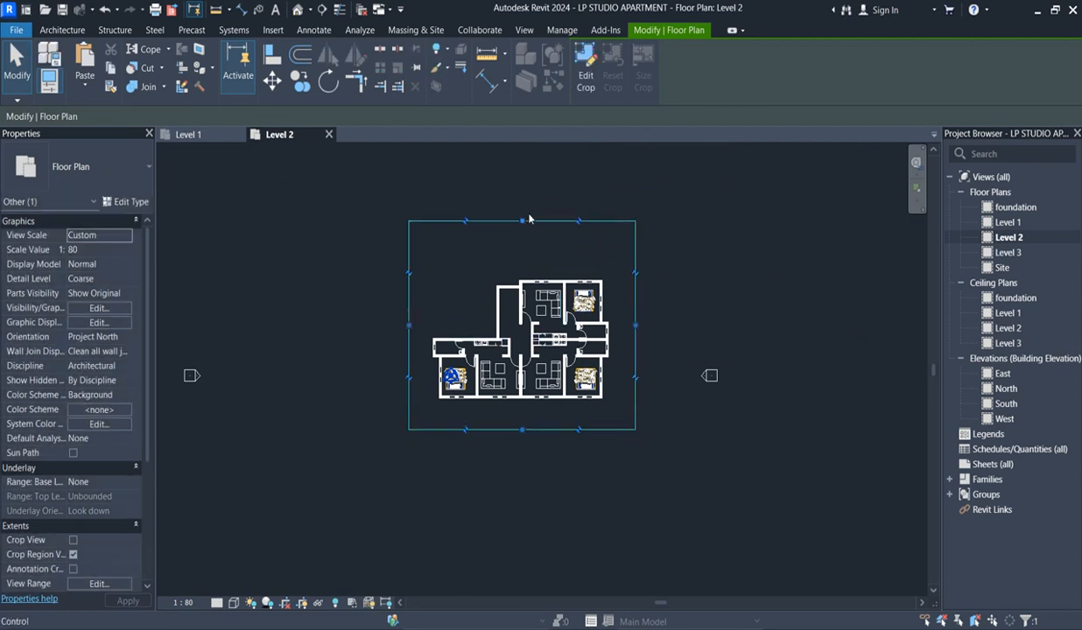
pyautogui.moveTo(521, 224); pyautogui.dragTo(528, 248)
pyautogui.moveTo(528, 263); pyautogui.dragTo(528, 254)
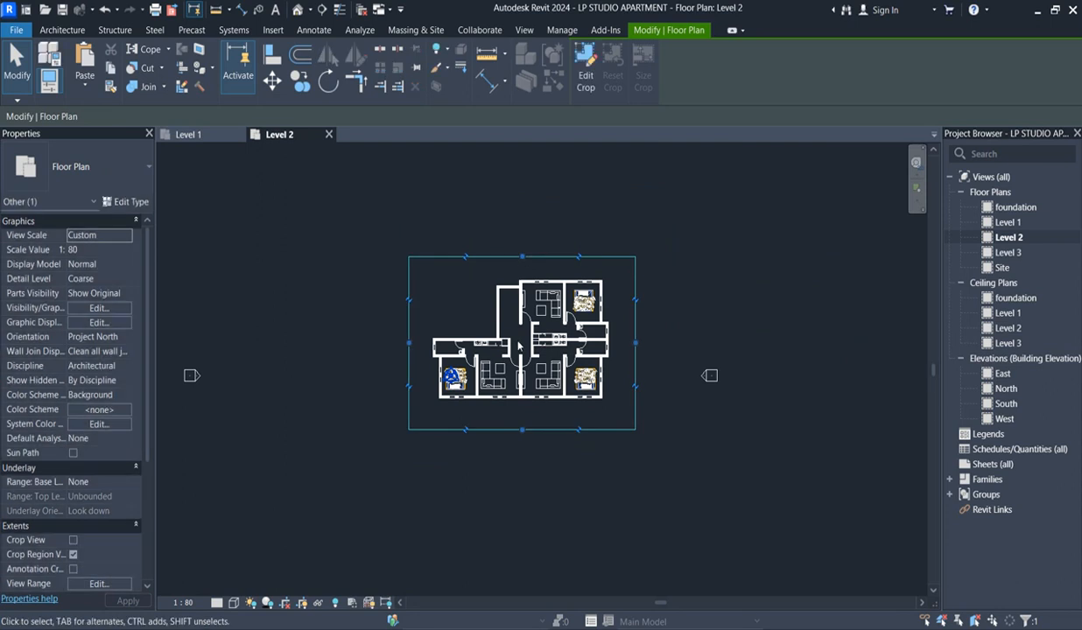
pyautogui.scroll(2, 630, 306)
pyautogui.click(685, 331)
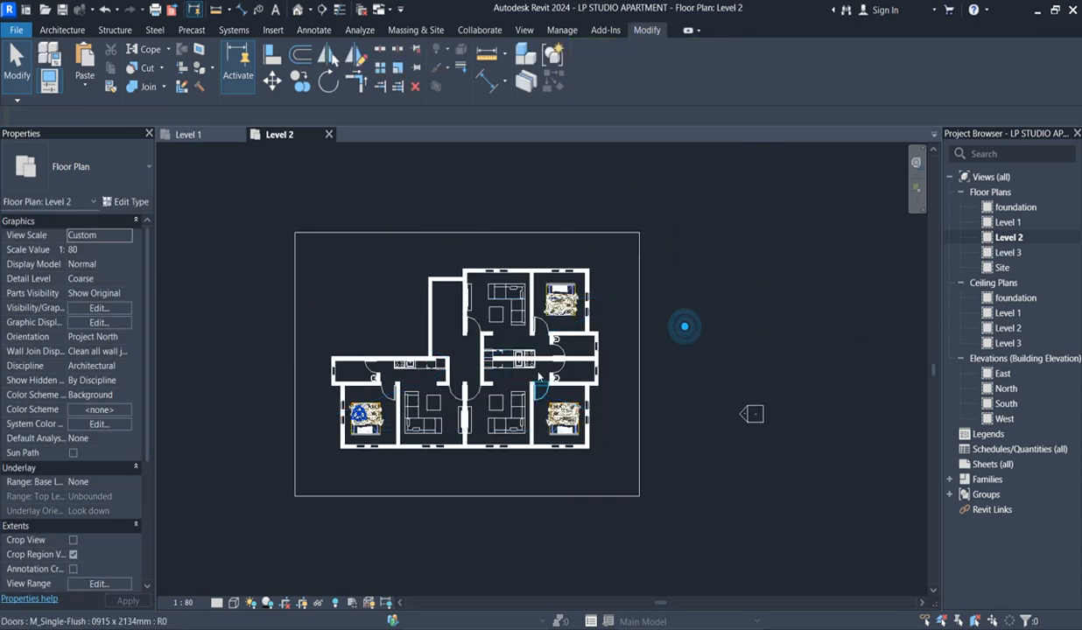
# - Tighten the crop region further by moving its lower, left and right edges in towards the outer walls
pyautogui.scroll(2, 442, 356)
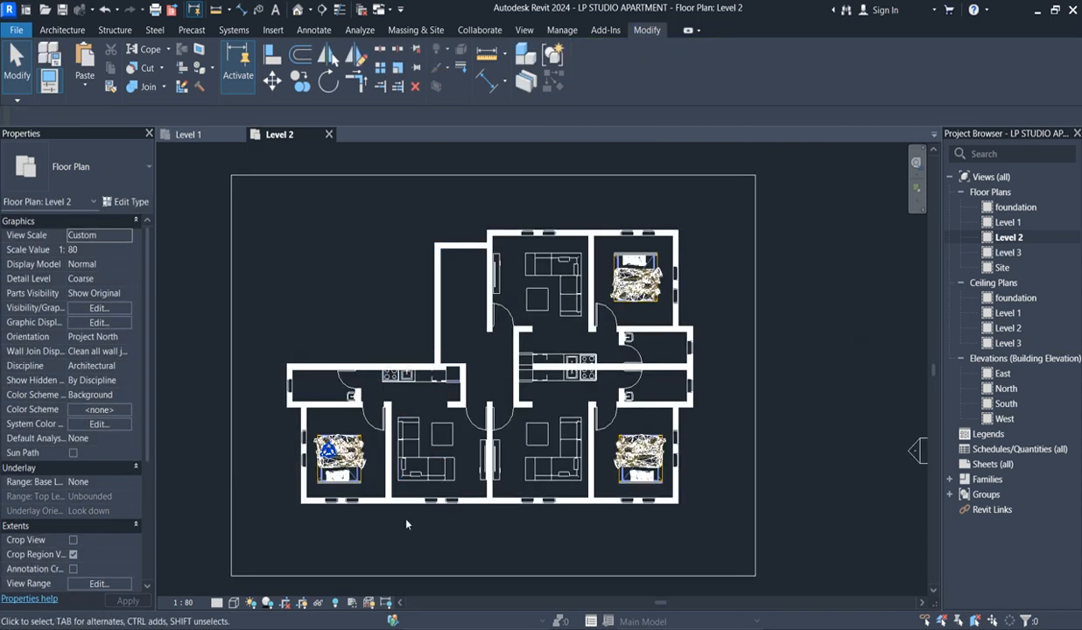
pyautogui.click(493, 576)
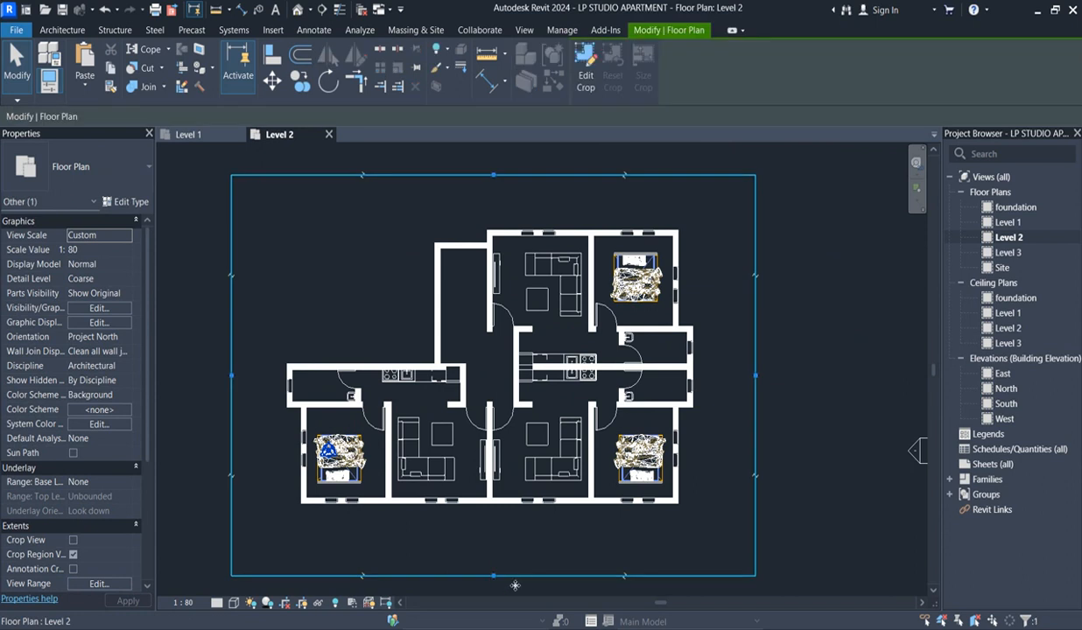
pyautogui.moveTo(493, 578); pyautogui.dragTo(493, 554)
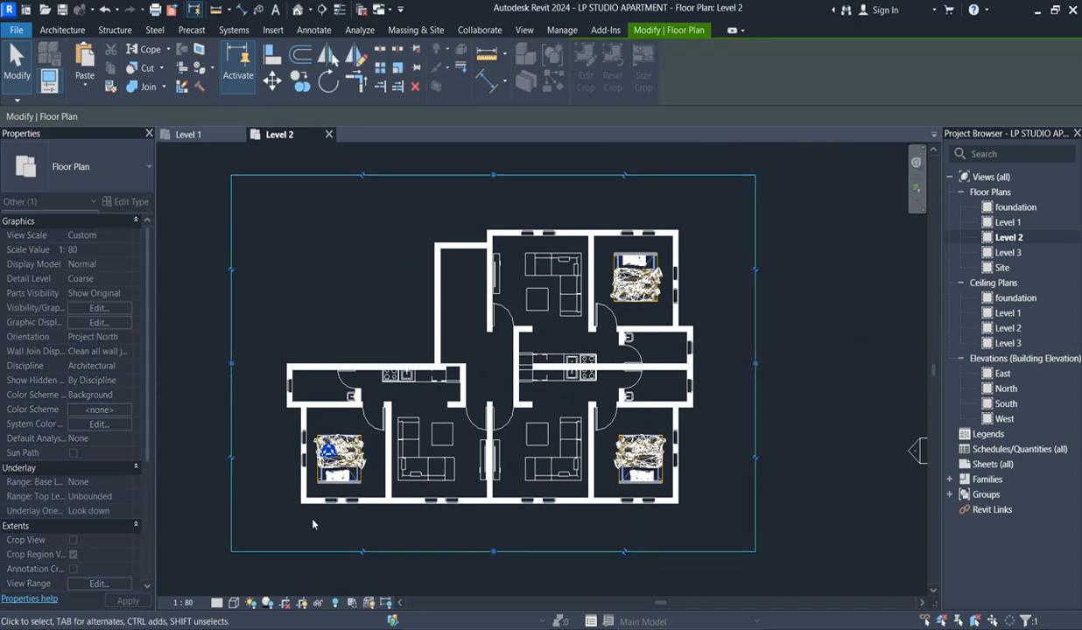
pyautogui.click(281, 301)
pyautogui.click(231, 355)
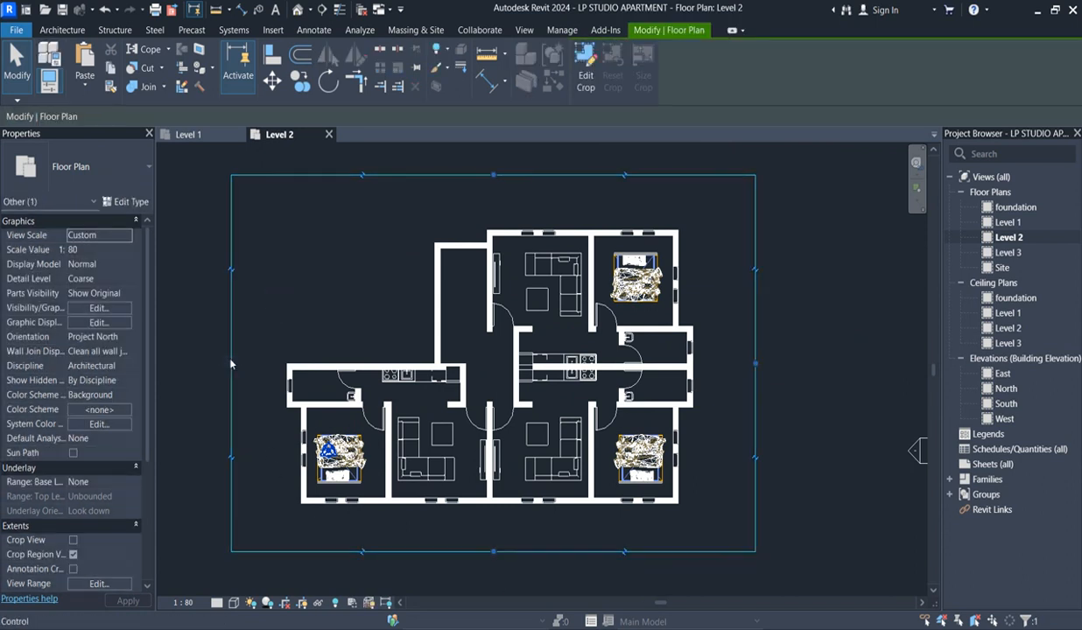
pyautogui.moveTo(231, 364); pyautogui.dragTo(266, 361)
pyautogui.click(369, 307)
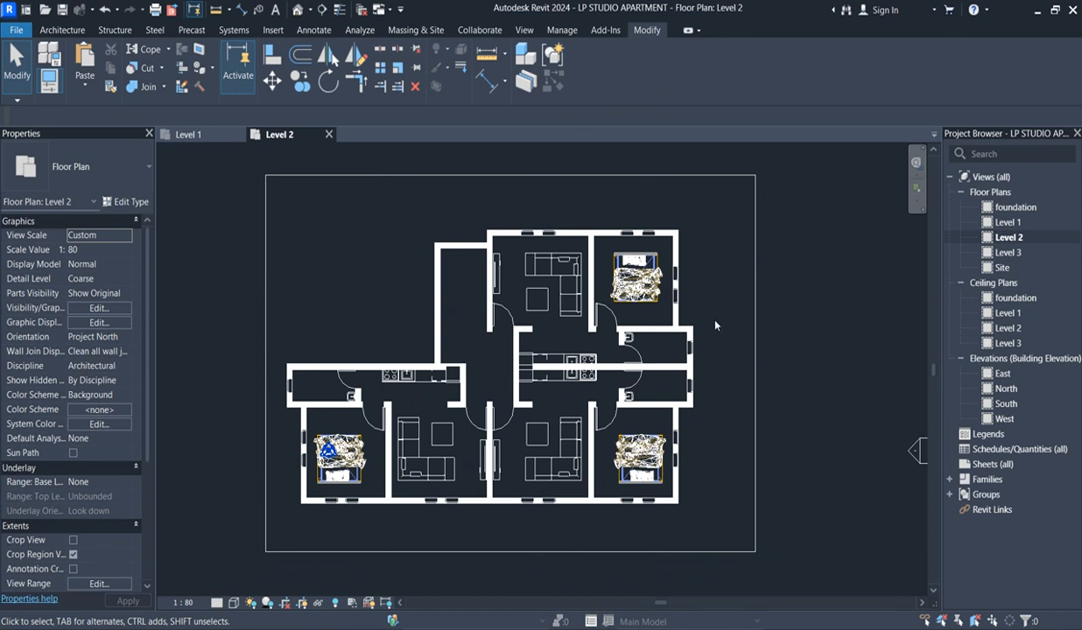
pyautogui.click(755, 359)
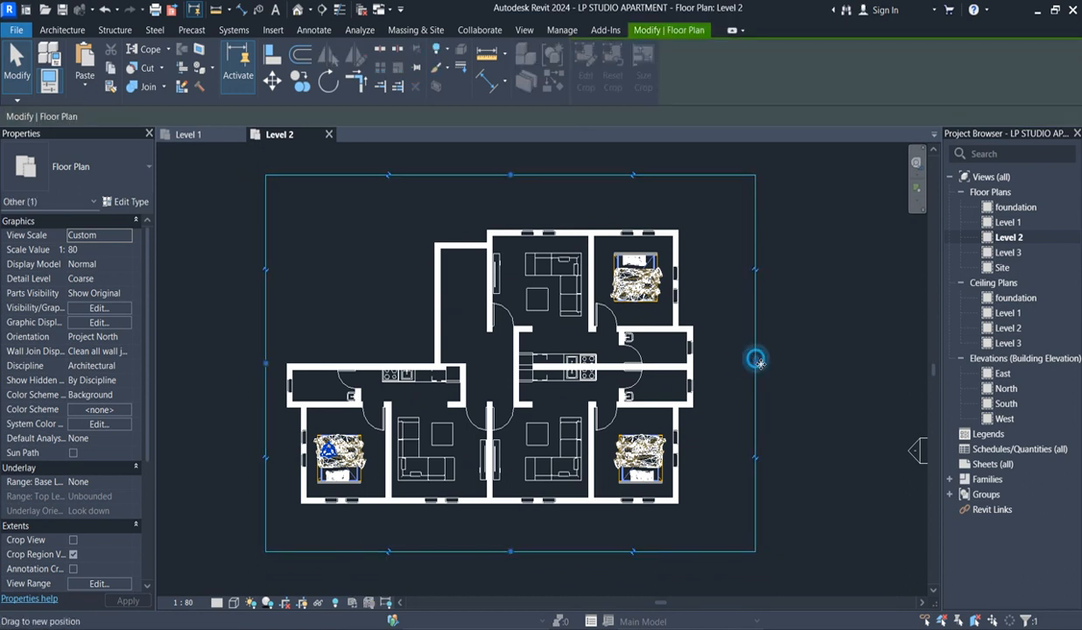
pyautogui.click(773, 295)
pyautogui.scroll(-2, 724, 336)
pyautogui.scroll(-1, 724, 336)
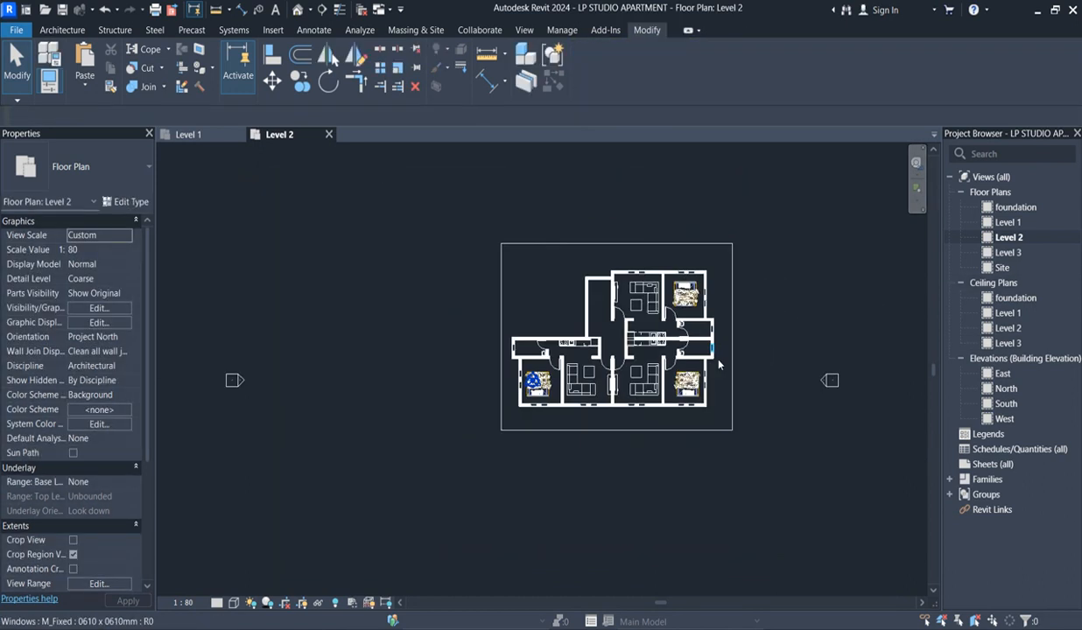